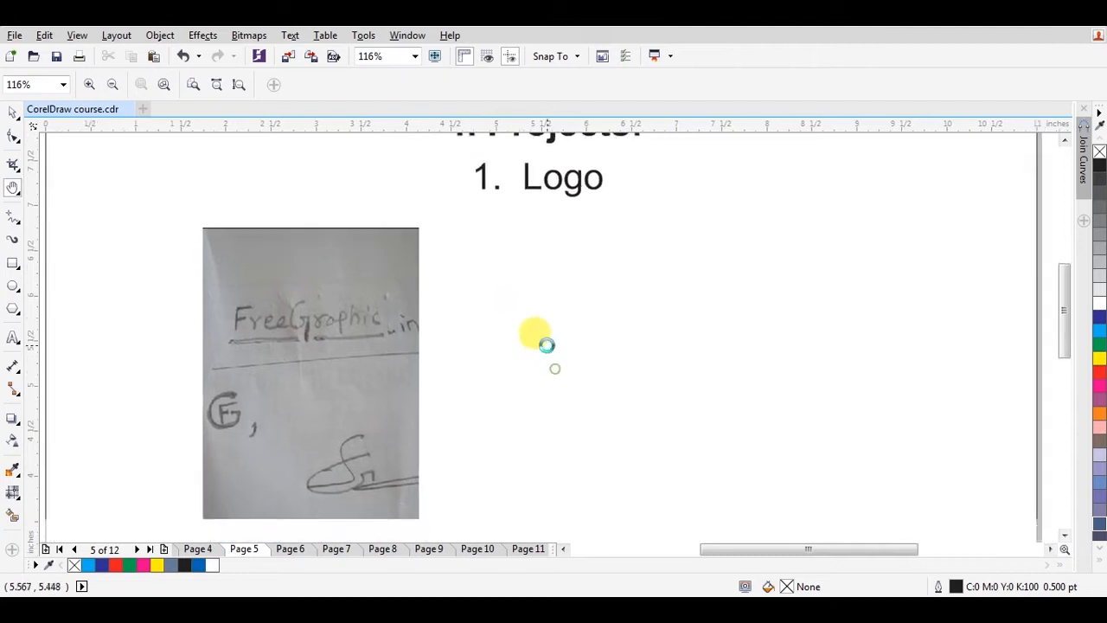
- Examine the hand-drawn FreeGraphic.in logo sketch on page 5 up close
{"action": "left_click_drag", "start_coordinate": [182, 167], "coordinate": [740, 436]}
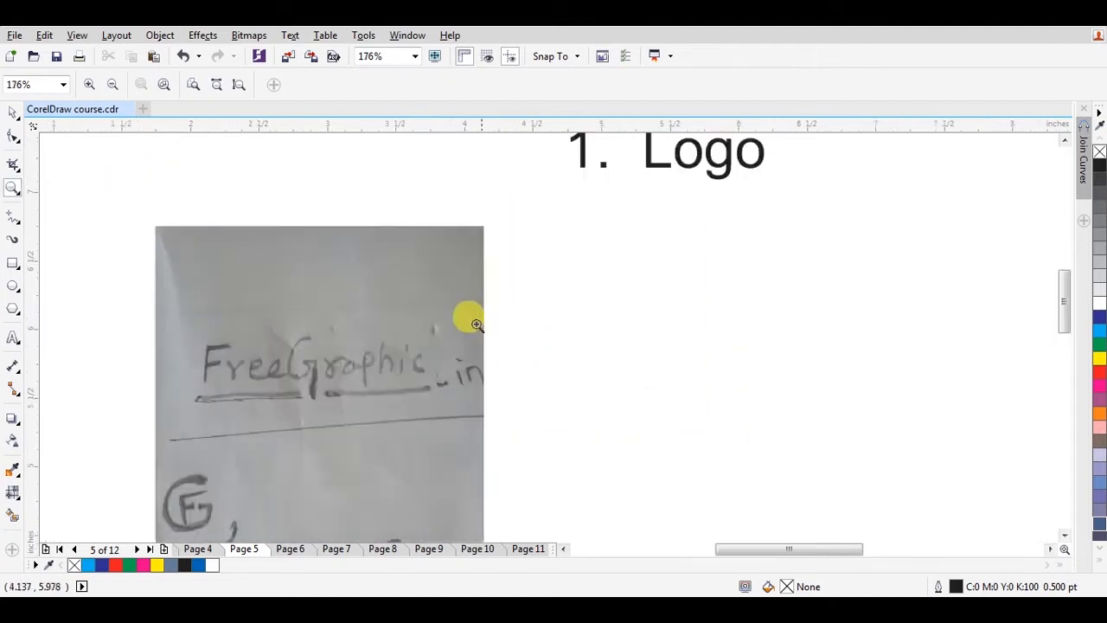
{"action": "key", "text": "h"}
{"action": "left_click_drag", "start_coordinate": [537, 419], "coordinate": [502, 384]}
{"action": "left_click_drag", "start_coordinate": [624, 361], "coordinate": [600, 402]}
{"action": "key", "text": "F3"}
{"action": "key", "text": "z"}
{"action": "left_click_drag", "start_coordinate": [290, 233], "coordinate": [828, 475]}
{"action": "key", "text": "space"}
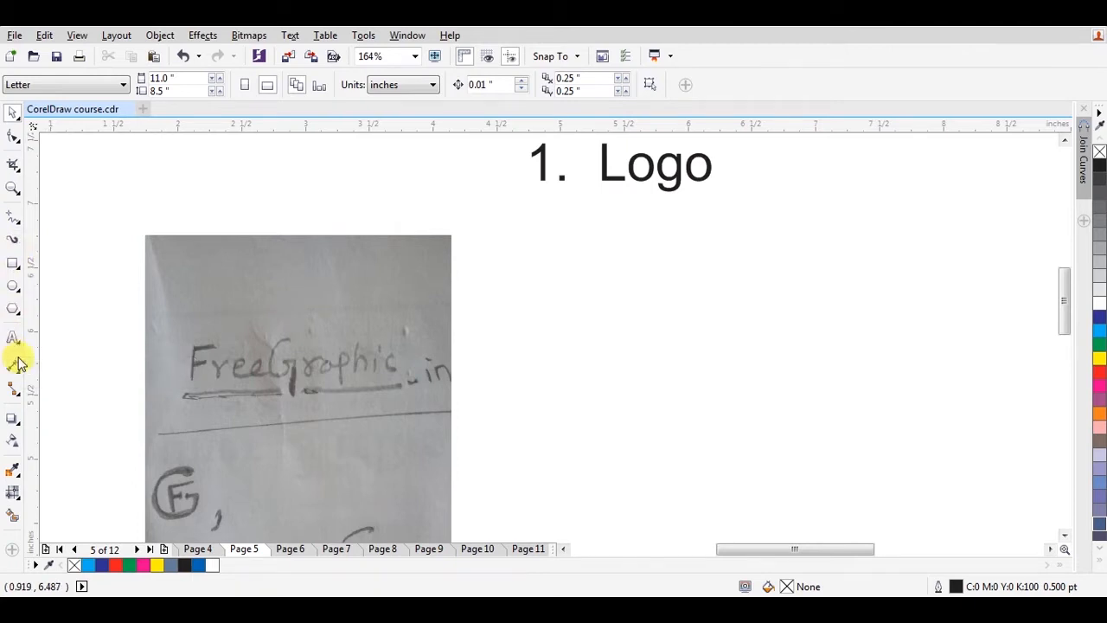
- Add the artistic text "FreeGraphic.in" beside the sketch in Arial 24 pt
{"action": "key", "text": "F8"}
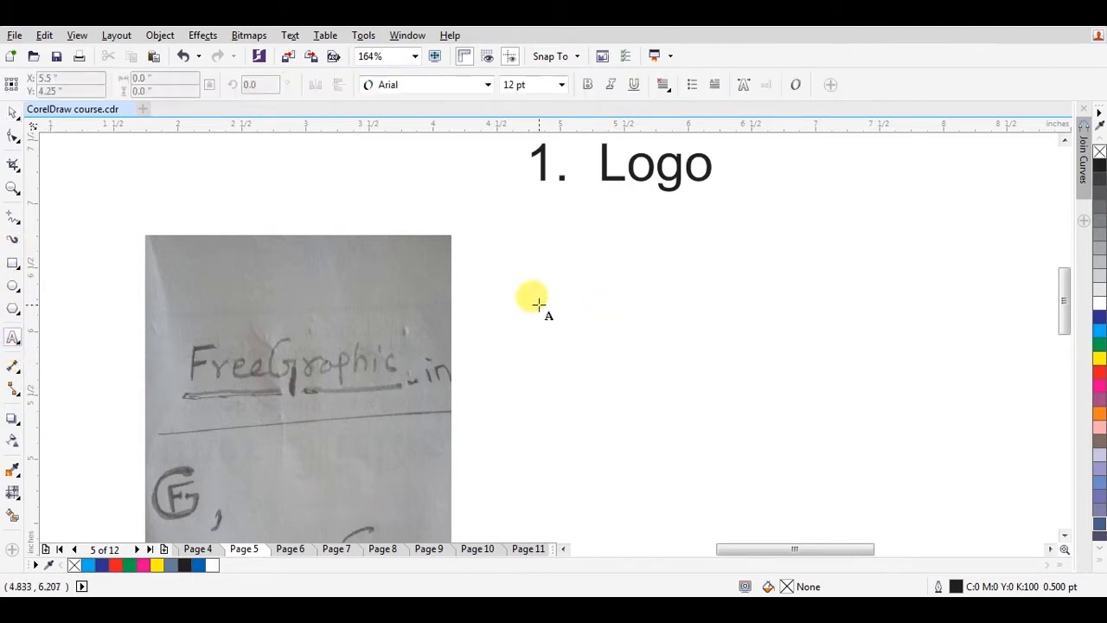
{"action": "left_click", "coordinate": [538, 303]}
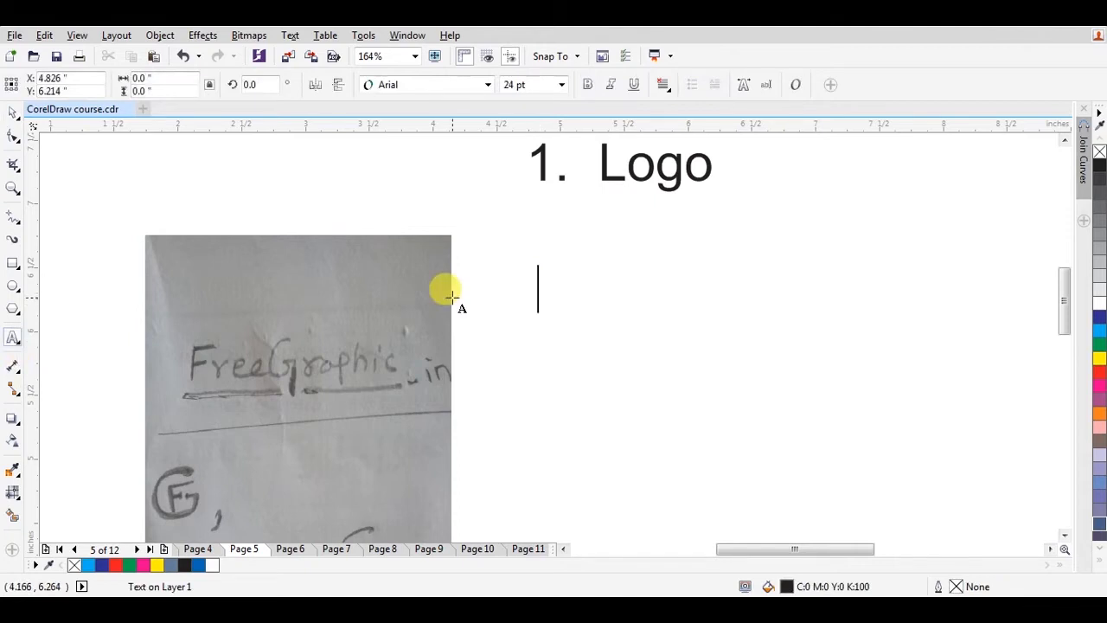
{"action": "type", "text": "F"}
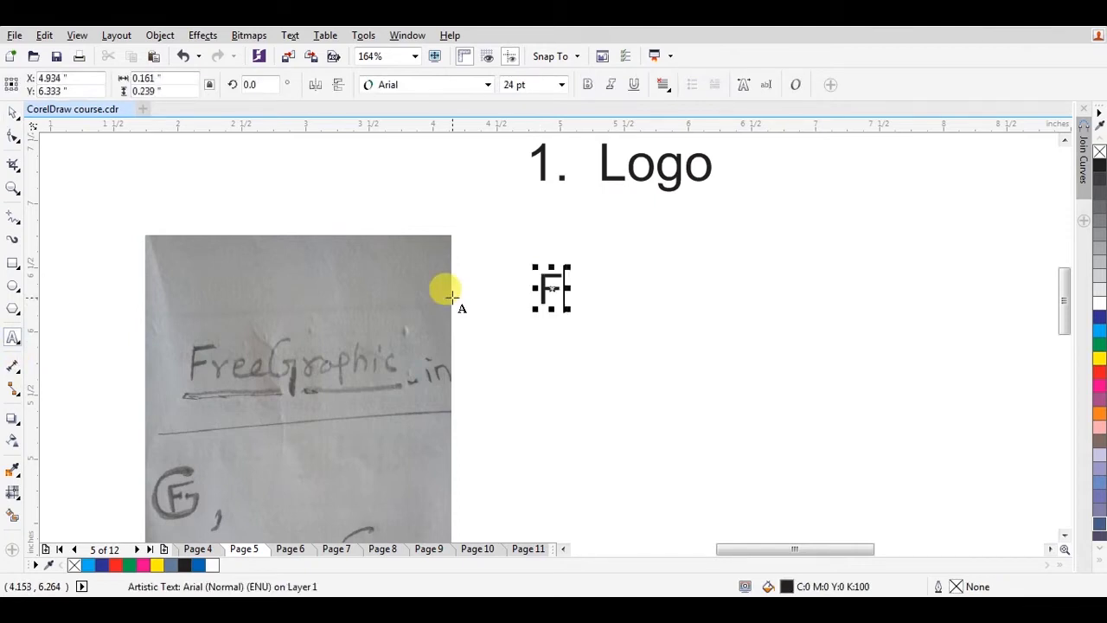
{"action": "type", "text": "reeGraphic.in"}
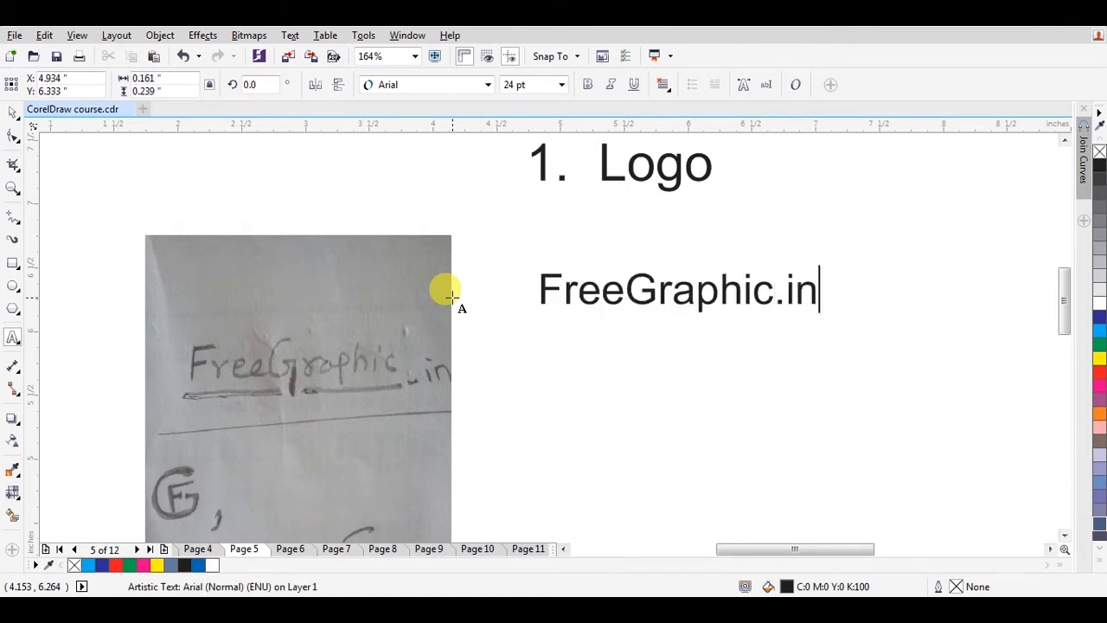
{"action": "key", "text": "ctrl+space"}
{"action": "left_click_drag", "start_coordinate": [541, 284], "coordinate": [527, 292]}
{"action": "key", "text": "z"}
{"action": "left_click_drag", "start_coordinate": [105, 262], "coordinate": [947, 493]}
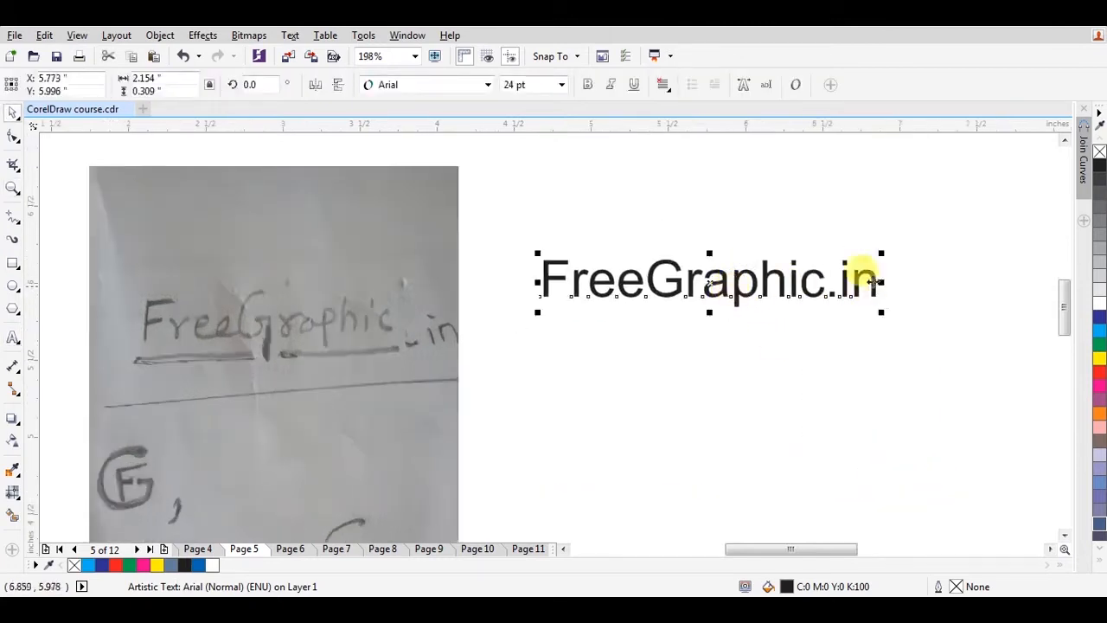
- Try breaking the FreeGraphic.in text apart into separate letters, and undo the break
{"action": "double_click", "coordinate": [874, 282]}
{"action": "key", "text": "ctrl+space"}
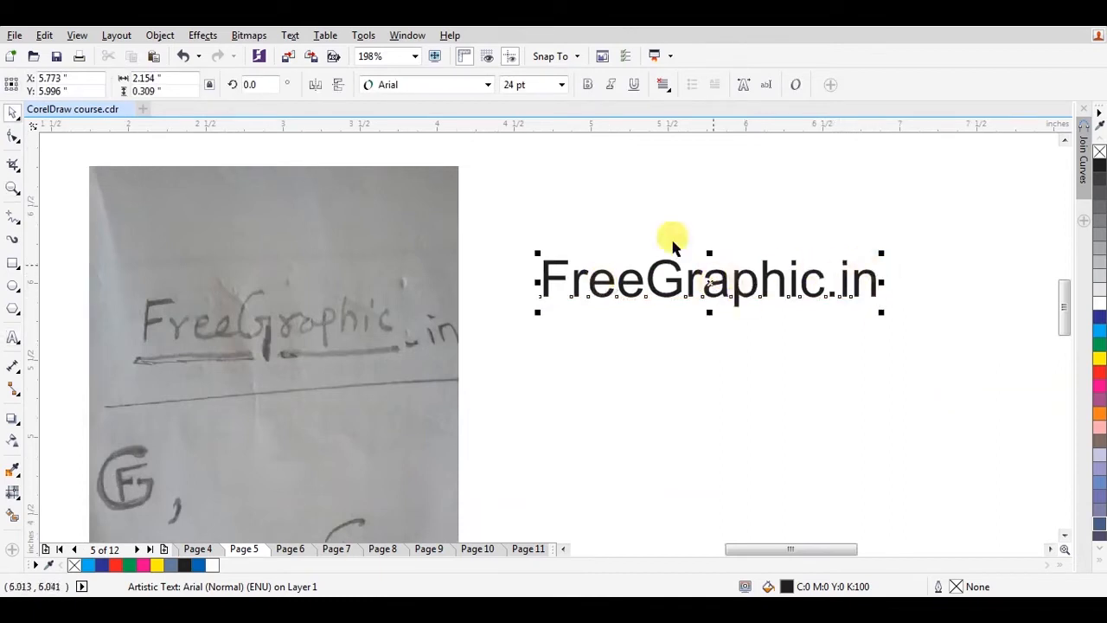
{"action": "left_click", "coordinate": [165, 37]}
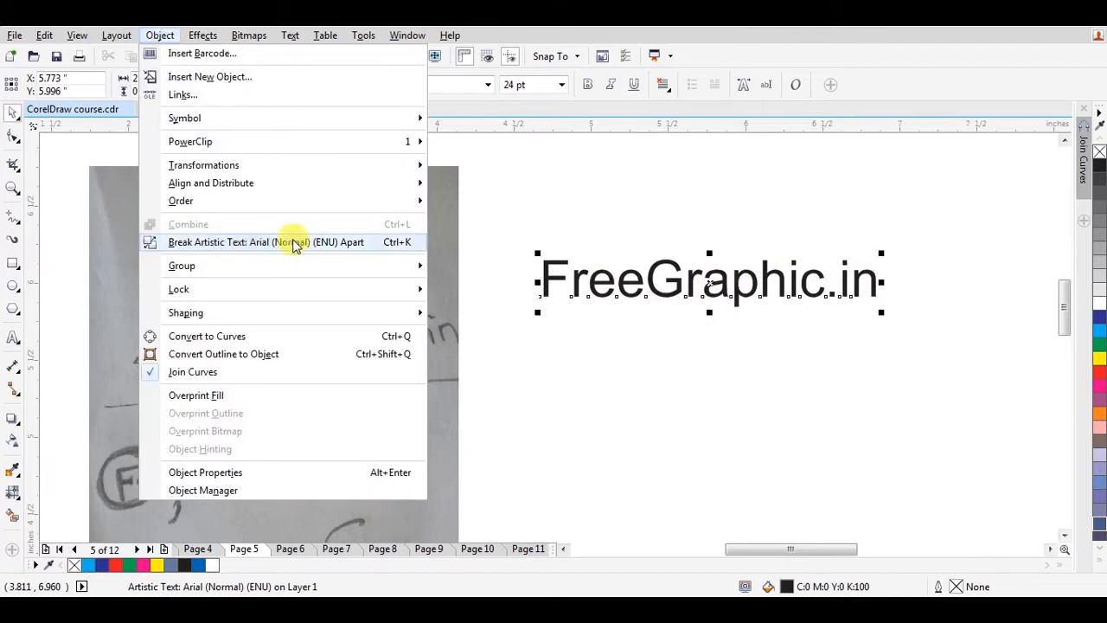
{"action": "left_click", "coordinate": [407, 242]}
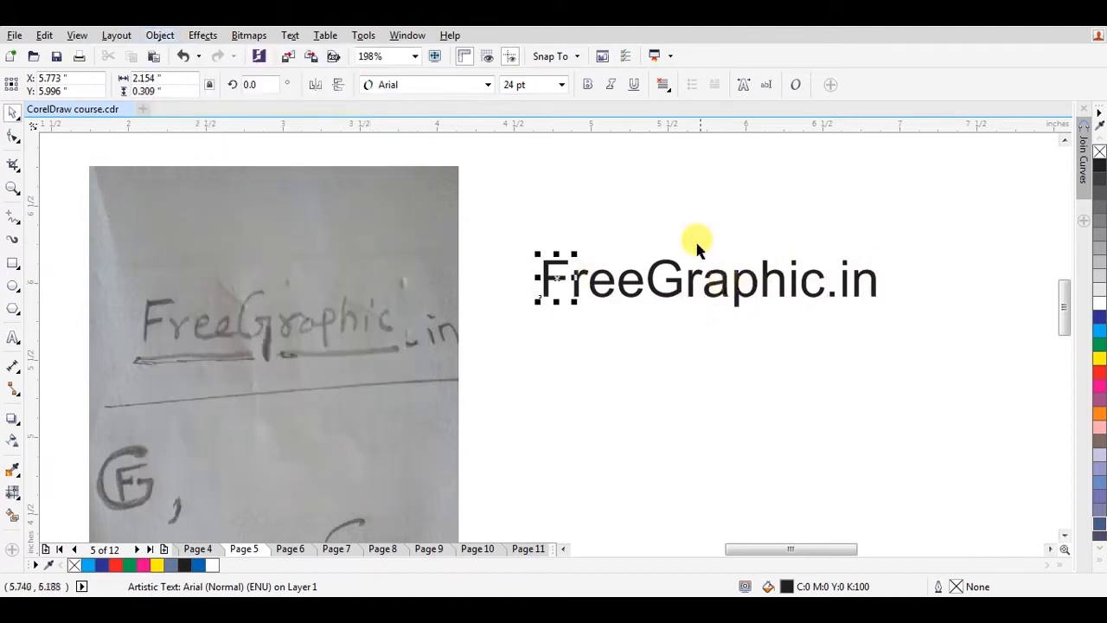
{"action": "left_click_drag", "start_coordinate": [655, 233], "coordinate": [533, 314]}
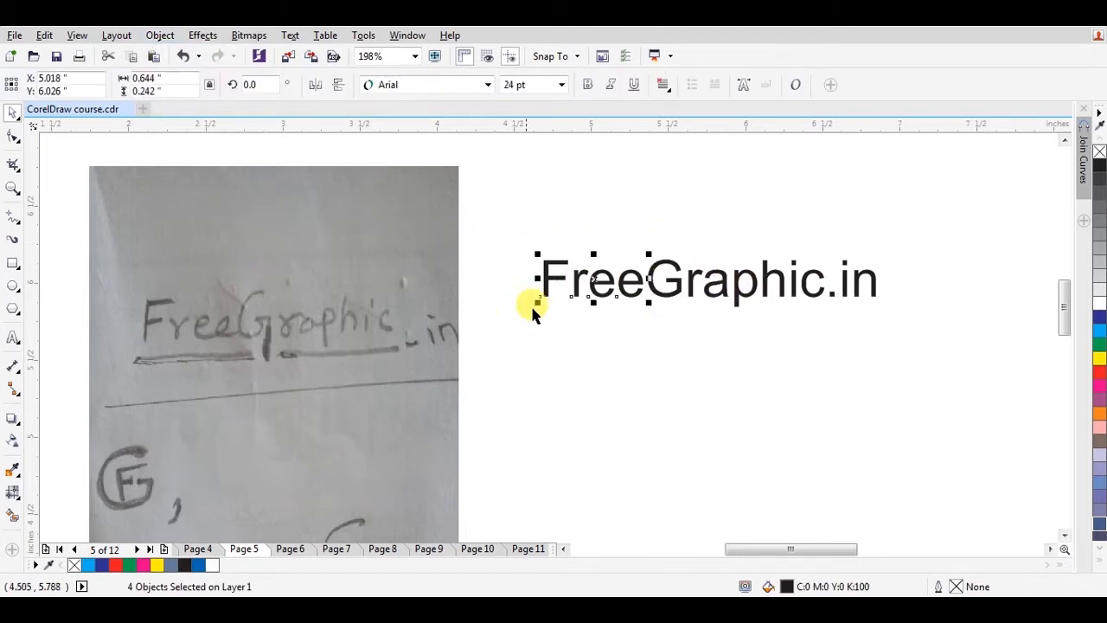
{"action": "left_click", "coordinate": [649, 205]}
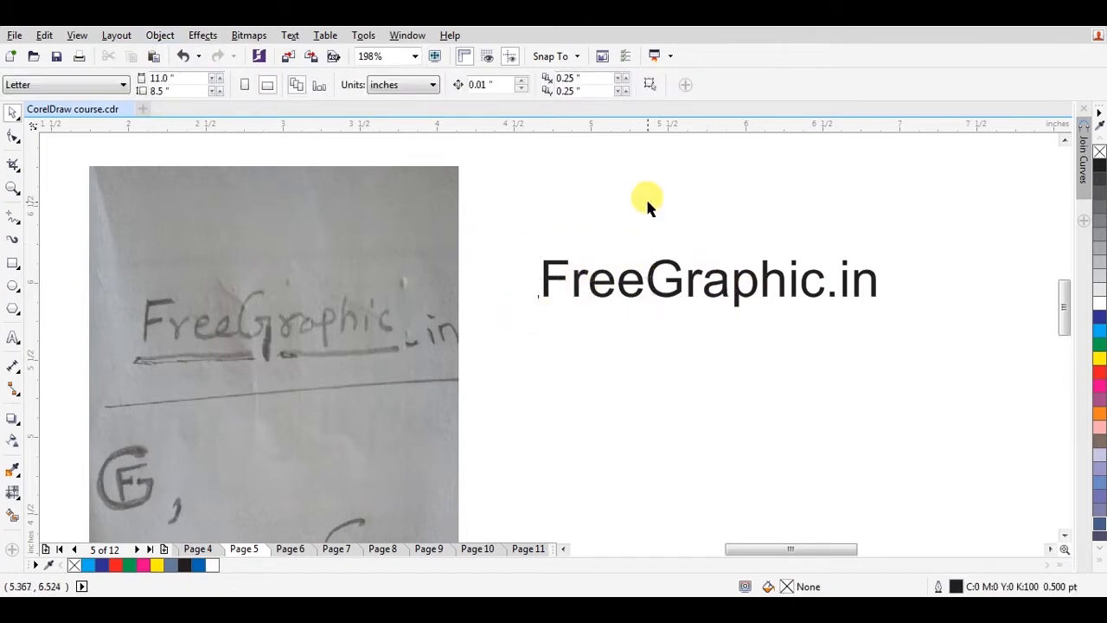
{"action": "key", "text": "ctrl+z"}
- Duplicate the FreeGraphic.in text below the original and set the upper text's font to Swis721 Cn BT (Bold)
{"action": "left_click_drag", "start_coordinate": [664, 252], "coordinate": [762, 342]}
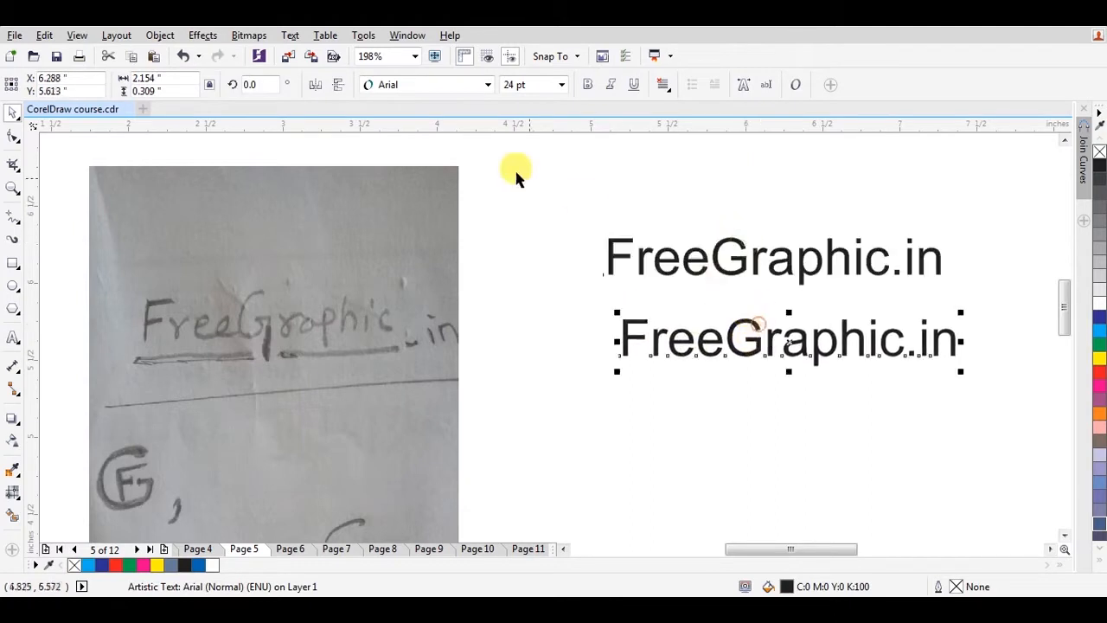
{"action": "left_click", "coordinate": [603, 258]}
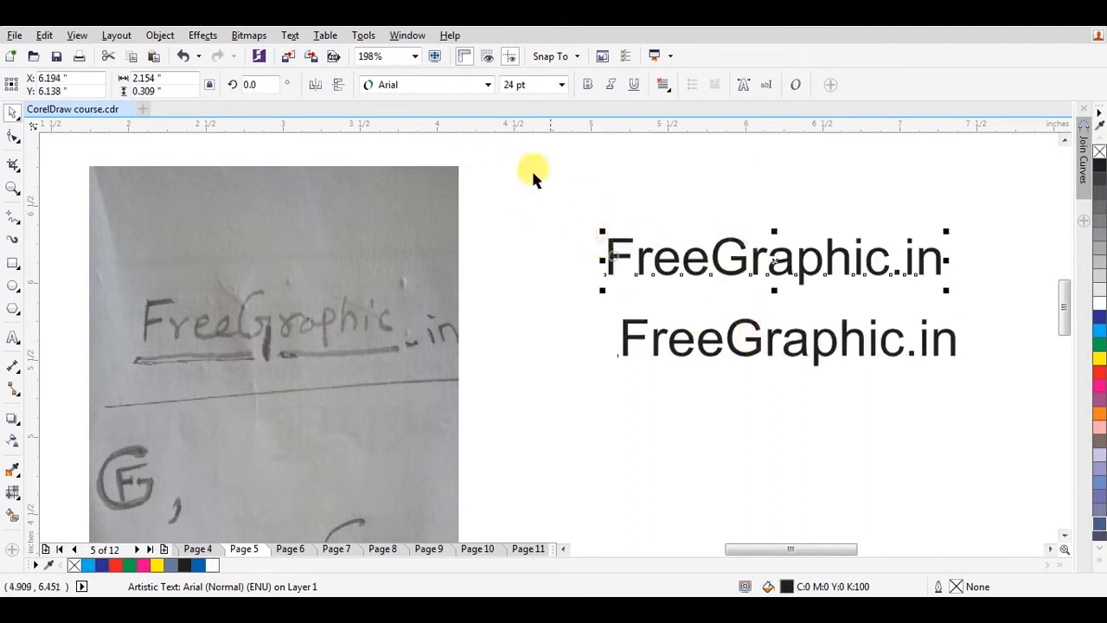
{"action": "left_click", "coordinate": [450, 90]}
{"action": "type", "text": "sw"}
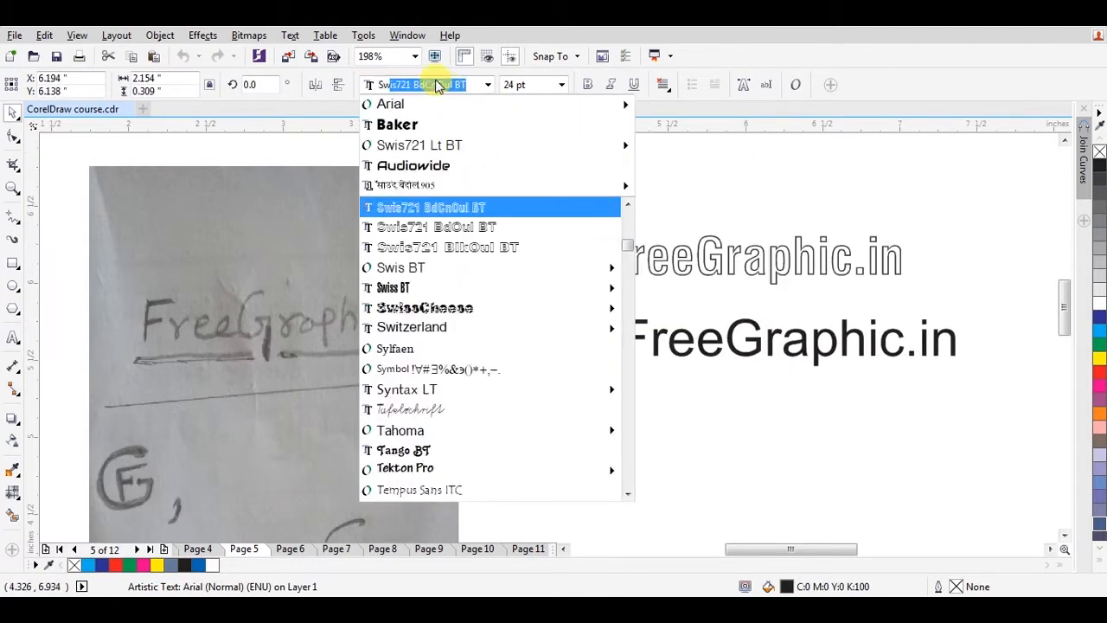
{"action": "key", "text": "Down"}
{"action": "key", "text": "Down"}
{"action": "key", "text": "Down"}
{"action": "key", "text": "Right"}
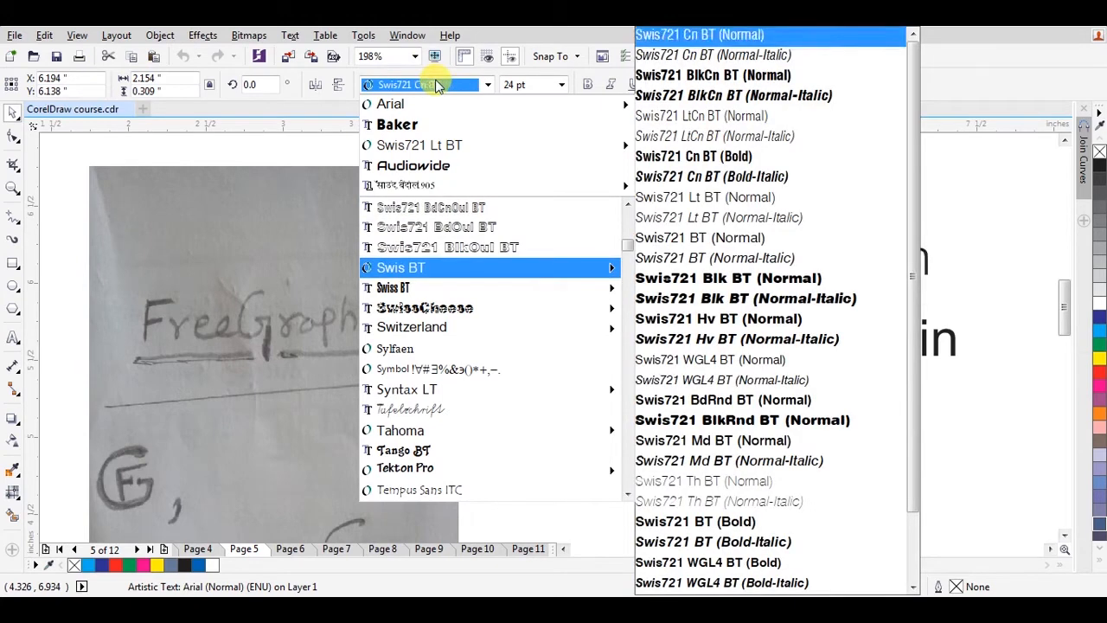
{"action": "key", "text": "Down"}
{"action": "key", "text": "Down"}
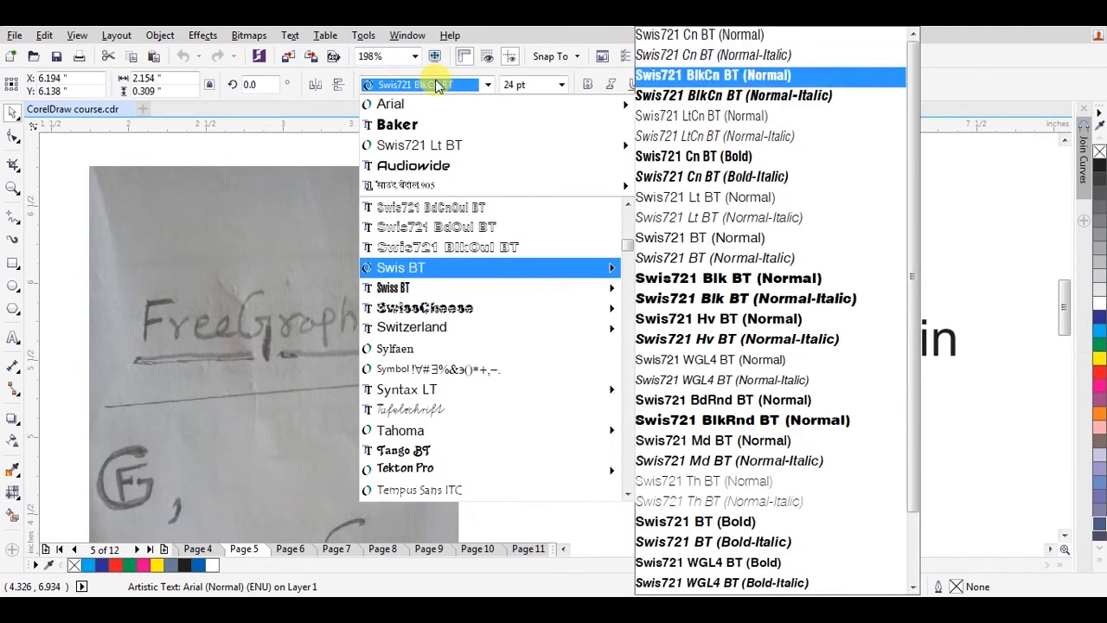
{"action": "key", "text": "Down"}
{"action": "key", "text": "Down"}
{"action": "key", "text": "Down"}
{"action": "key", "text": "Down"}
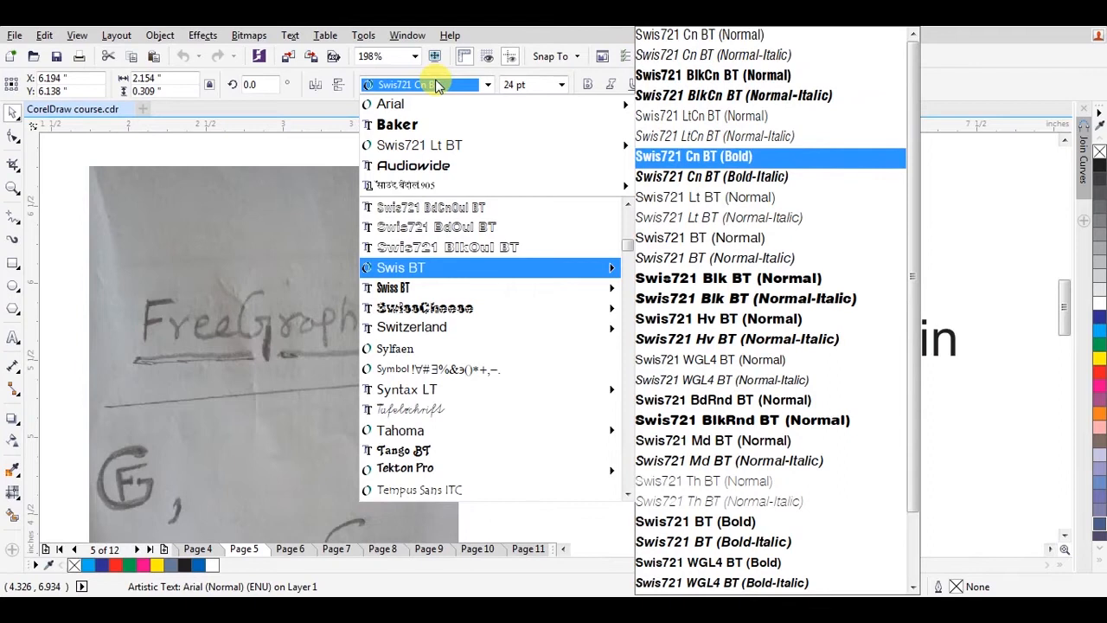
{"action": "key", "text": "Return"}
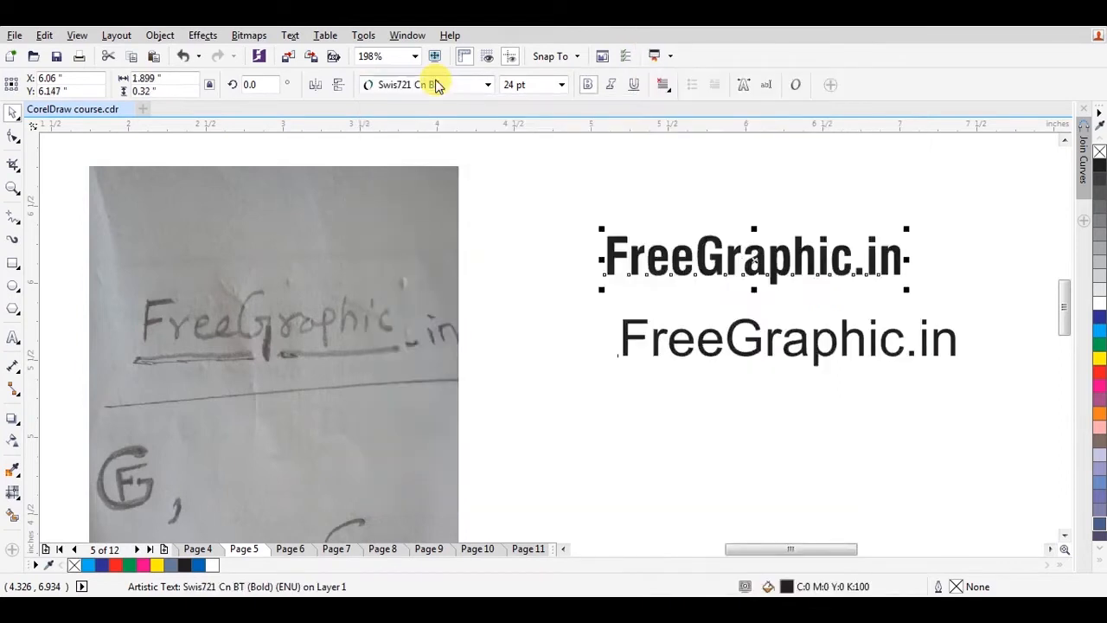
- Delete the lower Arial copy and move the bold FreeGraphic.in text slightly down
{"action": "left_click", "coordinate": [710, 336]}
{"action": "key", "text": "Delete"}
{"action": "left_click_drag", "start_coordinate": [712, 258], "coordinate": [718, 285]}
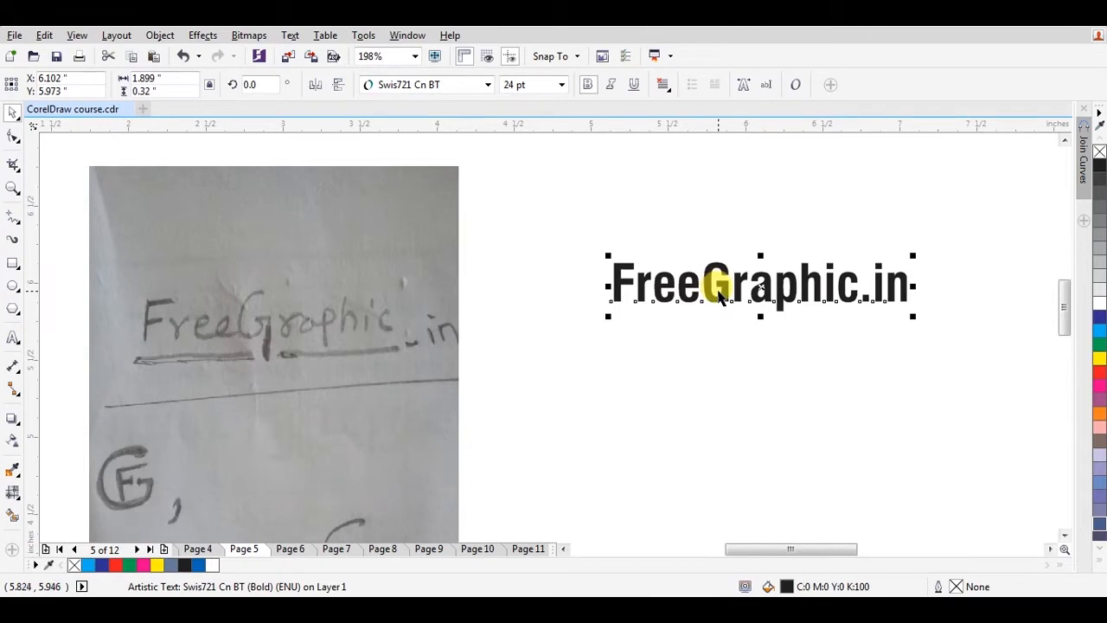
- Break the bold text apart into letters and group the seven letters of "Graphic"
{"action": "left_click", "coordinate": [700, 232]}
{"action": "left_click_drag", "start_coordinate": [702, 235], "coordinate": [584, 336]}
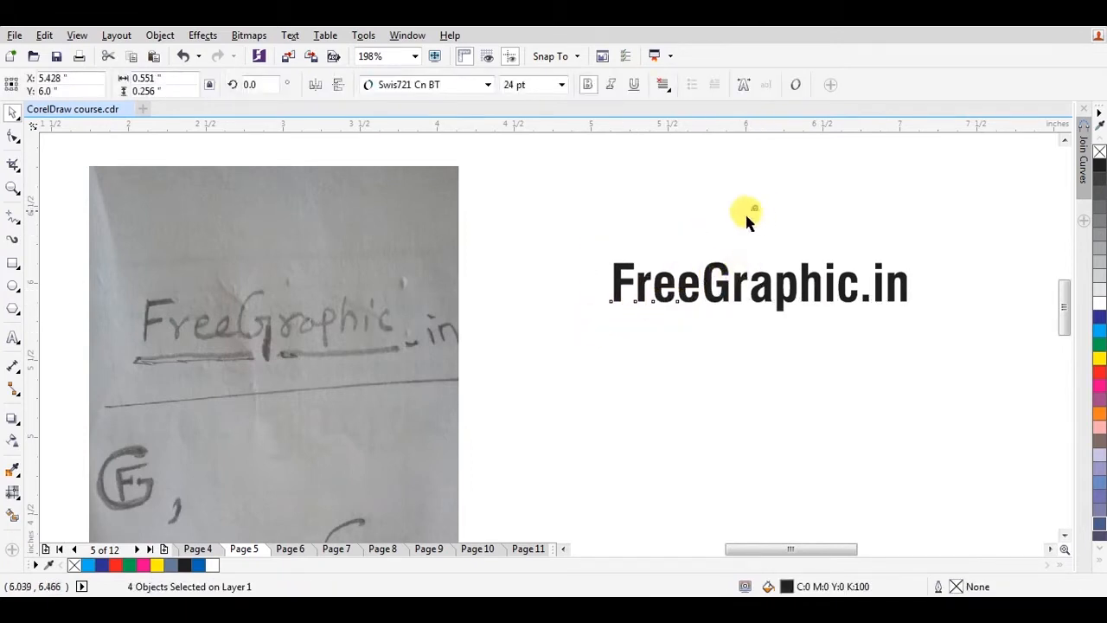
{"action": "left_click", "coordinate": [694, 226]}
{"action": "left_click_drag", "start_coordinate": [694, 226], "coordinate": [858, 339]}
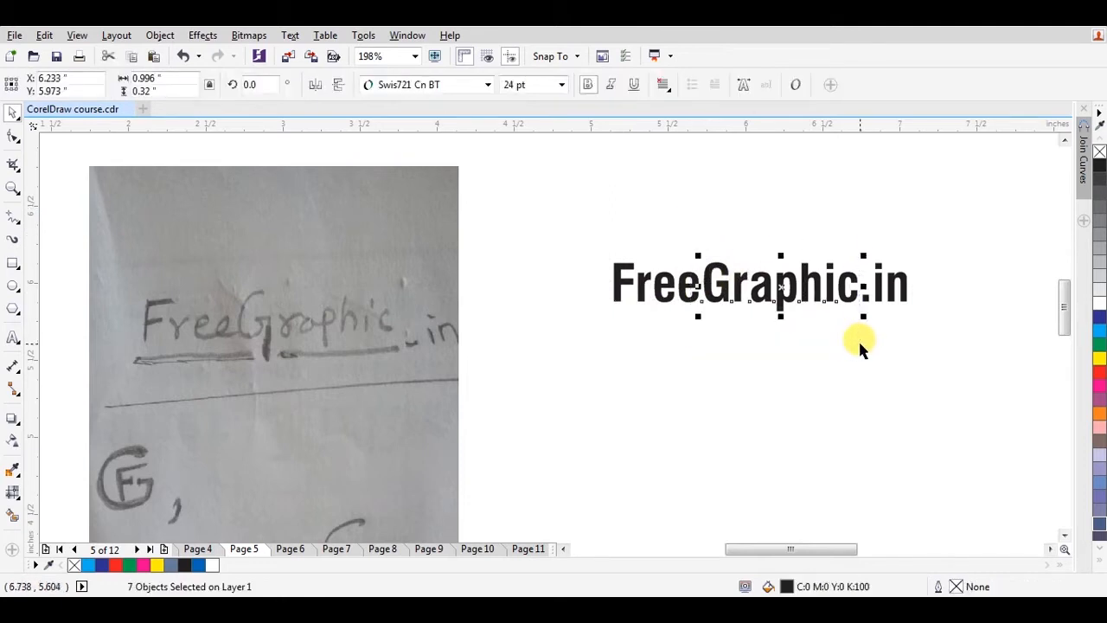
{"action": "key", "text": "ctrl+g"}
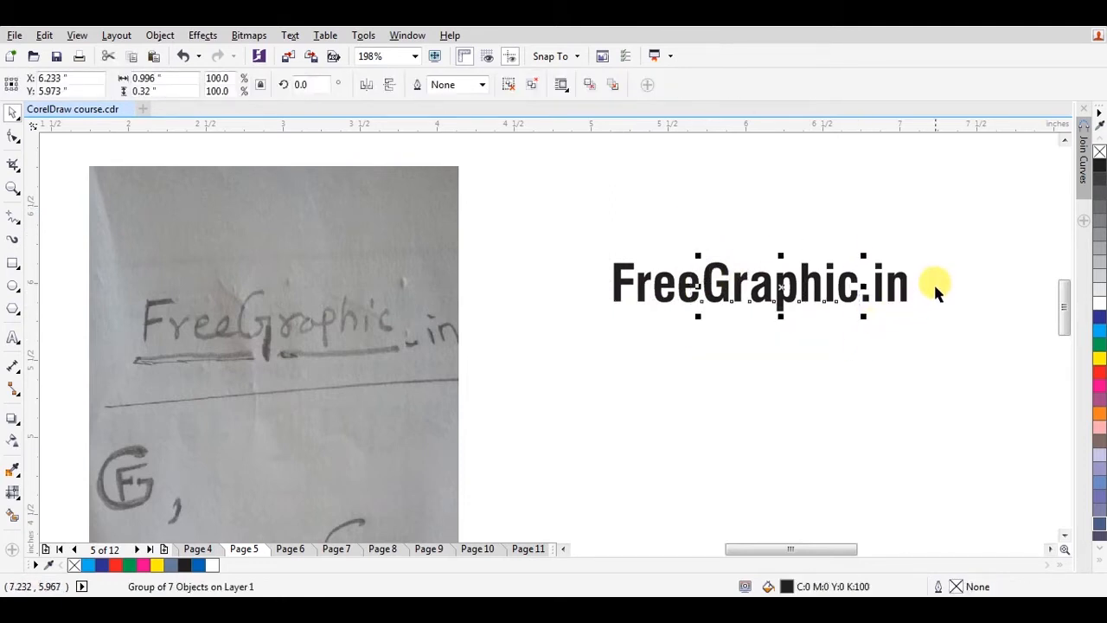
- Try moving the grouped "Graphic" lettering slightly up from its place, and undo the move
{"action": "left_click_drag", "start_coordinate": [780, 276], "coordinate": [789, 271]}
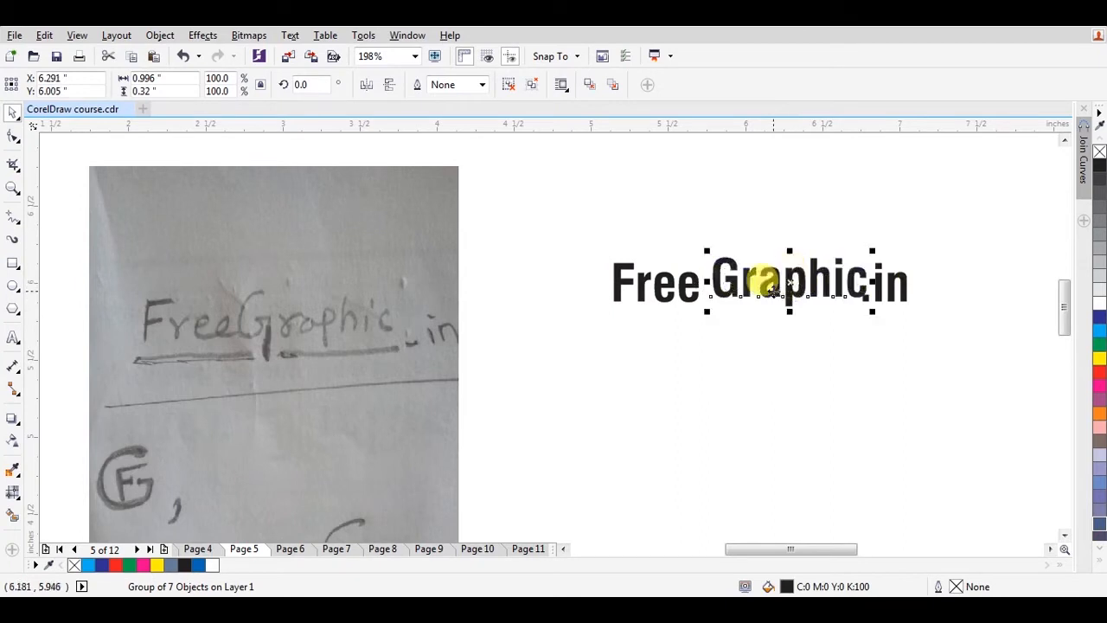
{"action": "key", "text": "ctrl+z"}
{"action": "left_click", "coordinate": [159, 34]}
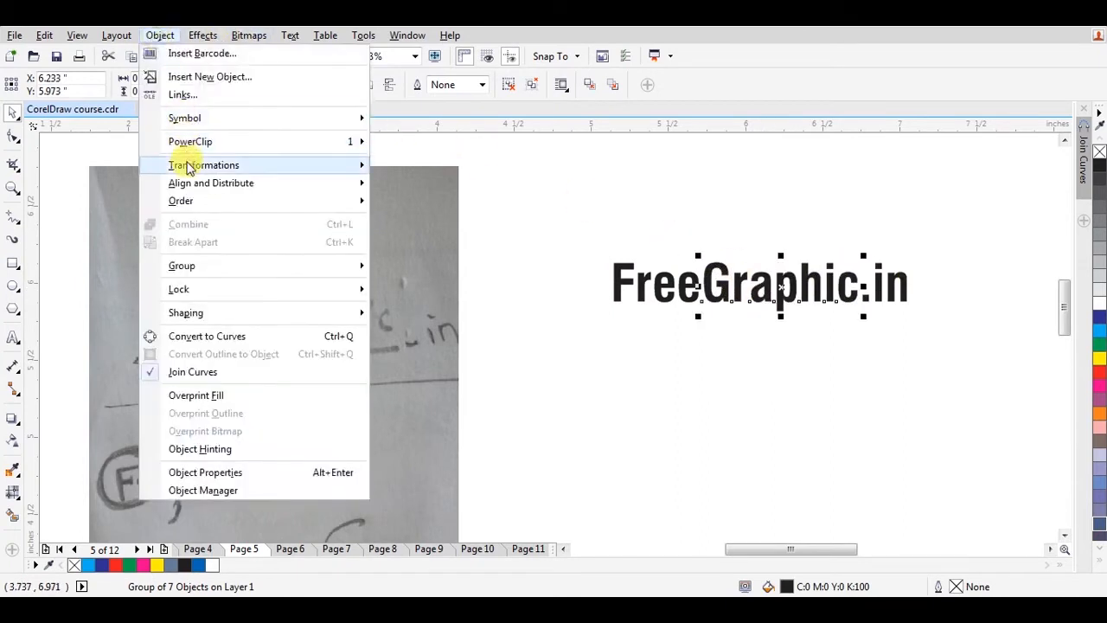
{"action": "mouse_move", "coordinate": [186, 160]}
{"action": "left_click", "coordinate": [723, 214]}
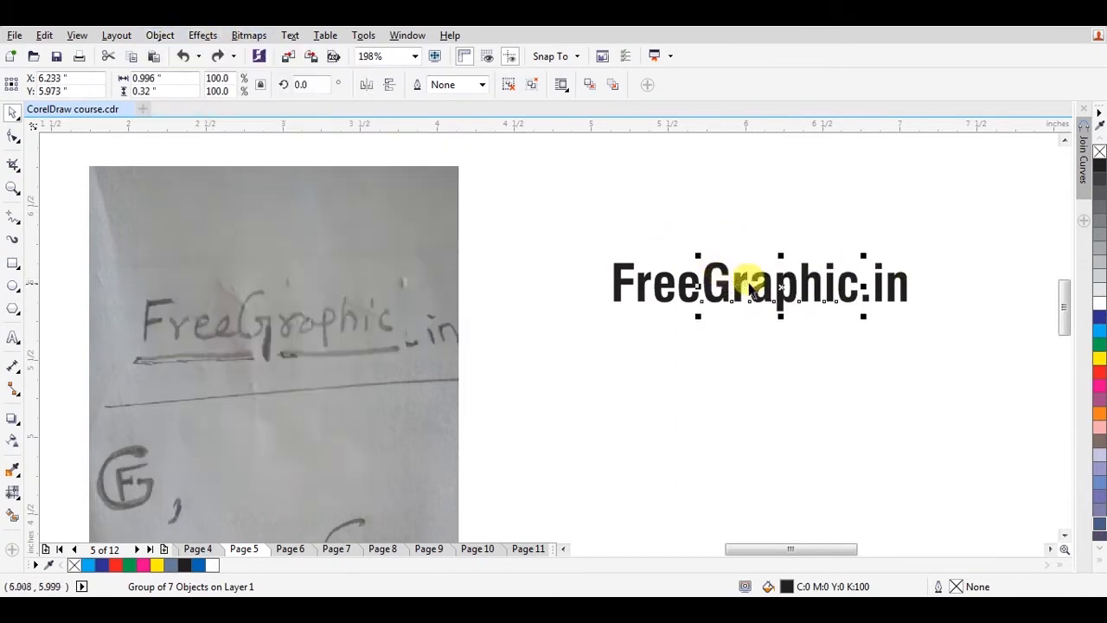
- Look over the group and ungroup commands available for the whole FreeGraphic.in lettering
{"action": "left_click_drag", "start_coordinate": [589, 216], "coordinate": [998, 353]}
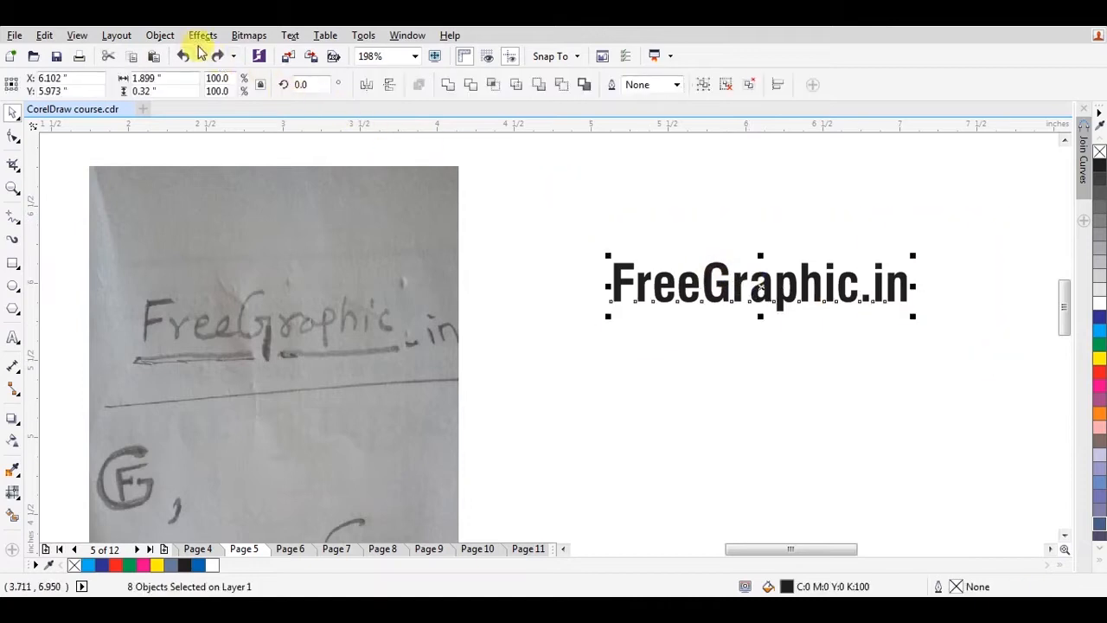
{"action": "left_click", "coordinate": [169, 40]}
{"action": "mouse_move", "coordinate": [242, 266]}
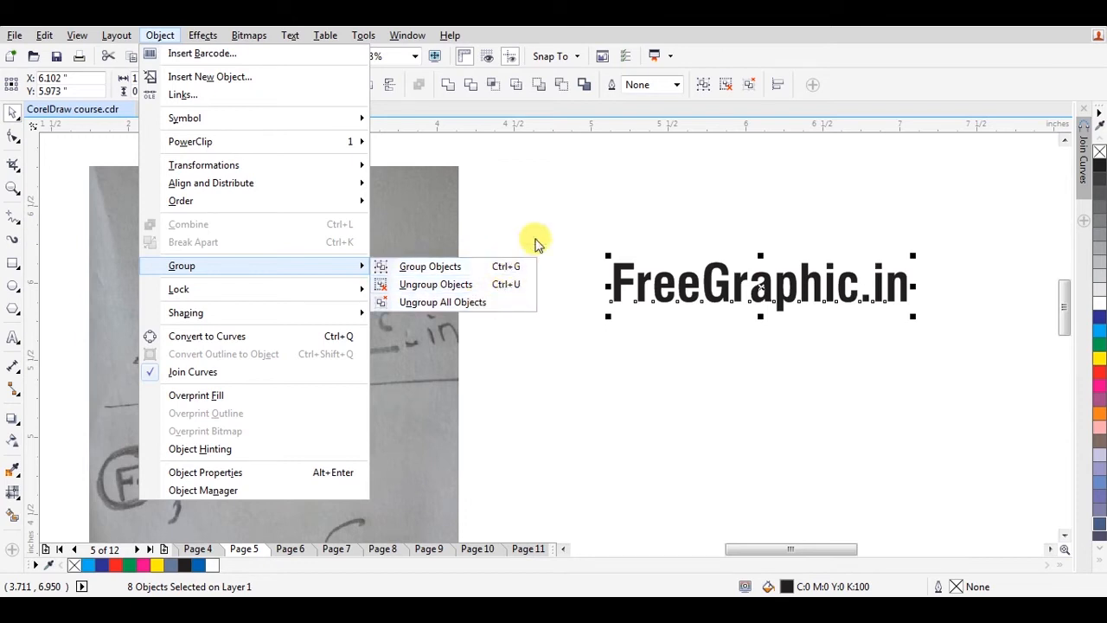
{"action": "left_click", "coordinate": [557, 219]}
{"action": "left_click", "coordinate": [585, 242]}
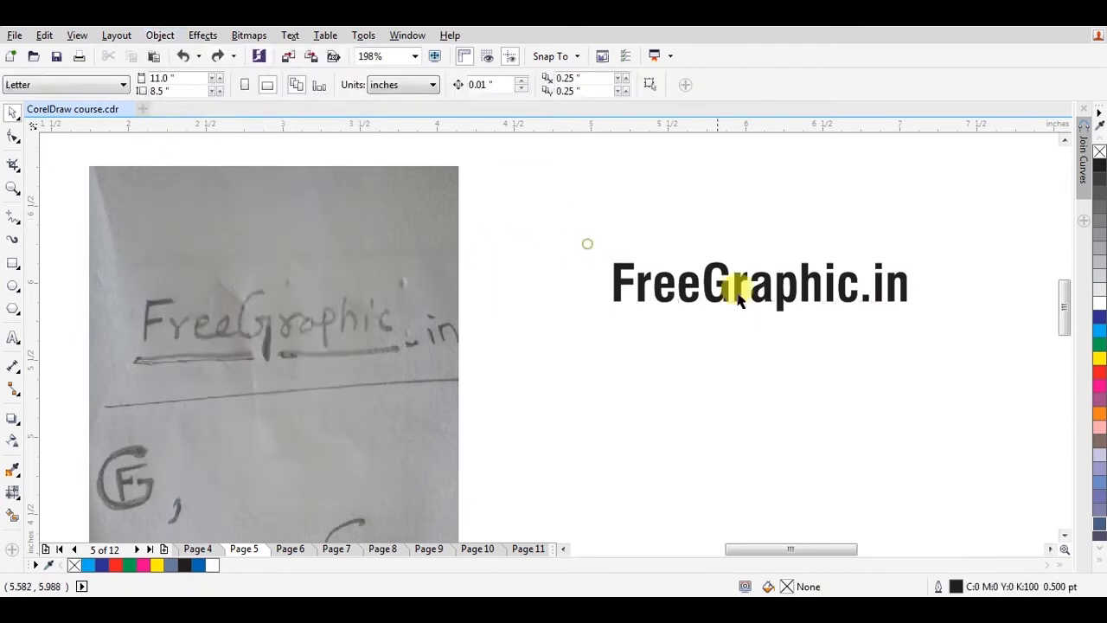
{"action": "left_click", "coordinate": [761, 290]}
{"action": "left_click", "coordinate": [734, 232]}
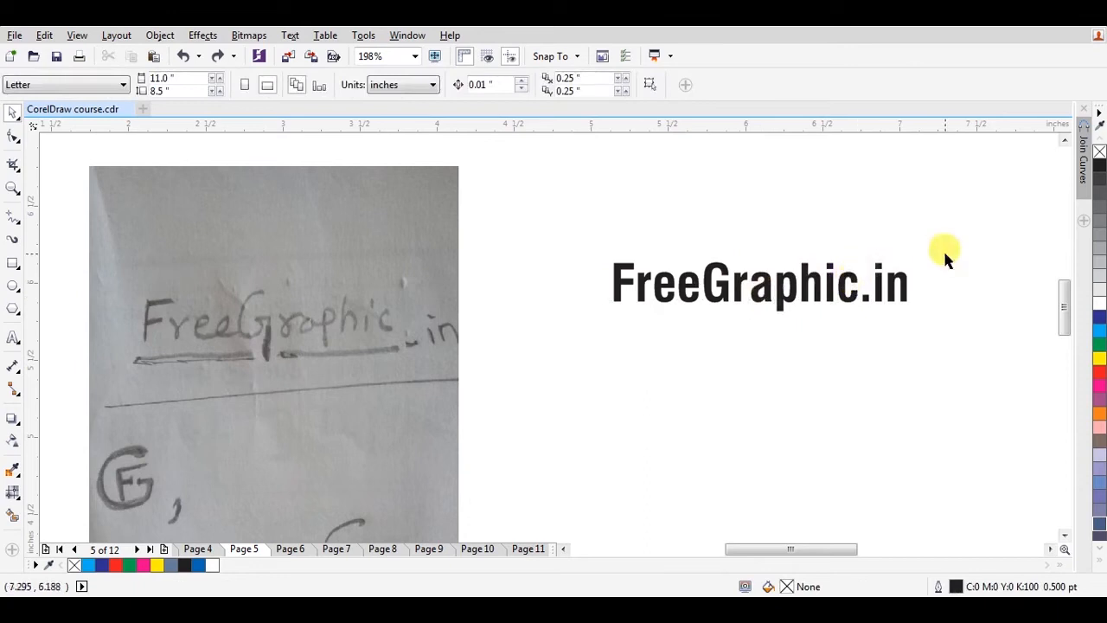
- Group the three characters of ".in" at the end of the lettering
{"action": "left_click_drag", "start_coordinate": [945, 253], "coordinate": [852, 335]}
{"action": "key", "text": "ctrl+g"}
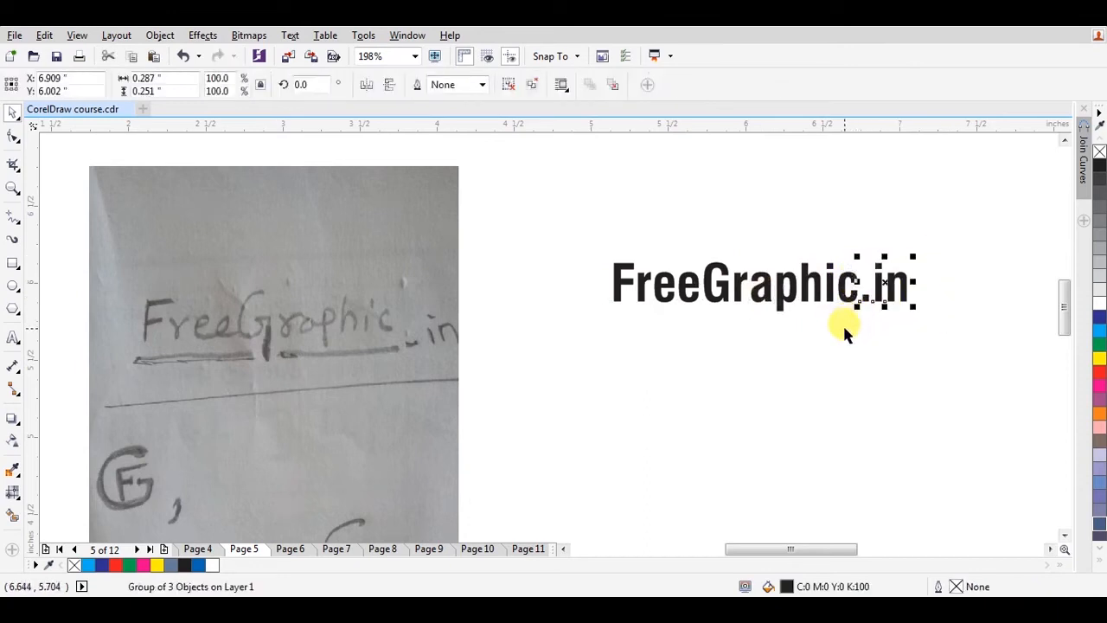
{"action": "left_click", "coordinate": [843, 323]}
- Check how the "Free" letters select, and try shifting the "Graphic" group upward before undoing it
{"action": "left_click", "coordinate": [657, 281]}
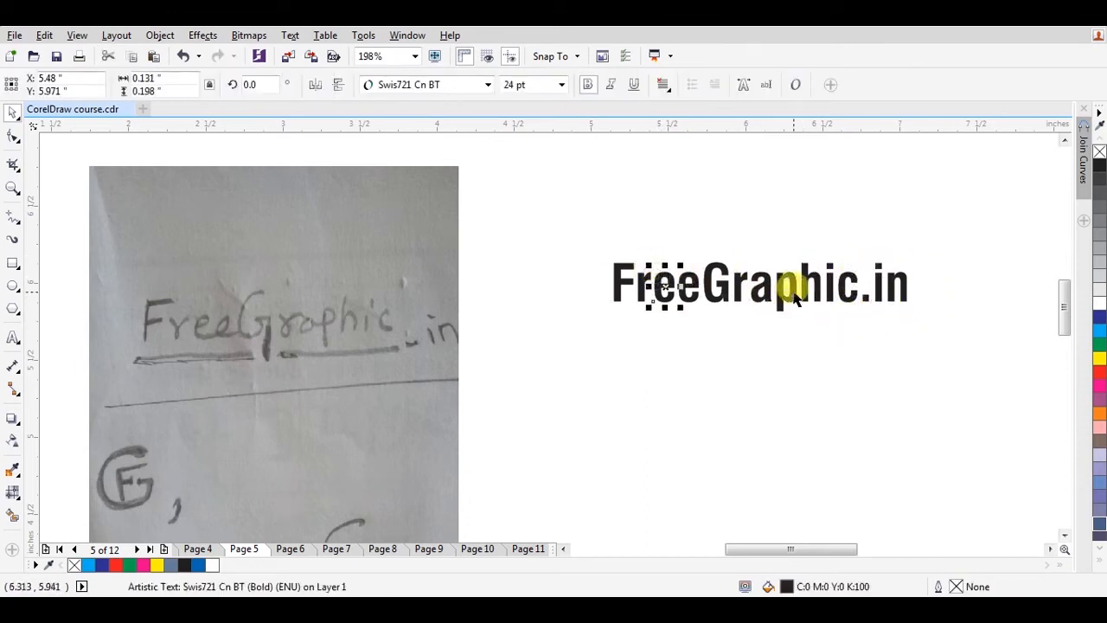
{"action": "left_click", "coordinate": [687, 239]}
{"action": "left_click_drag", "start_coordinate": [711, 230], "coordinate": [578, 327]}
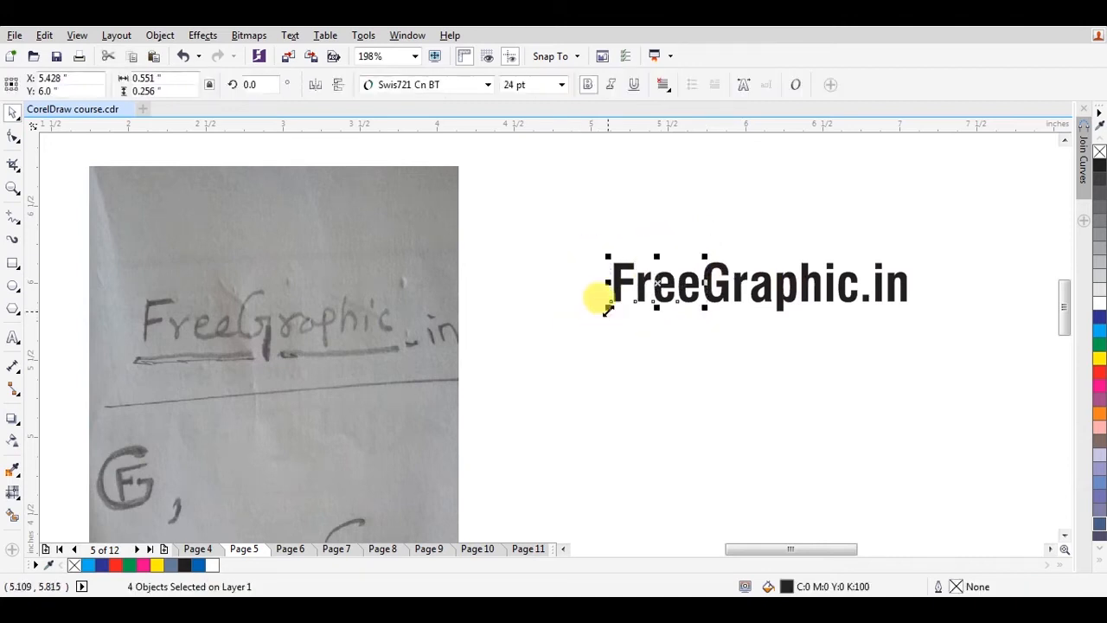
{"action": "left_click", "coordinate": [680, 198]}
{"action": "left_click_drag", "start_coordinate": [735, 270], "coordinate": [737, 257]}
{"action": "key", "text": "ctrl+z"}
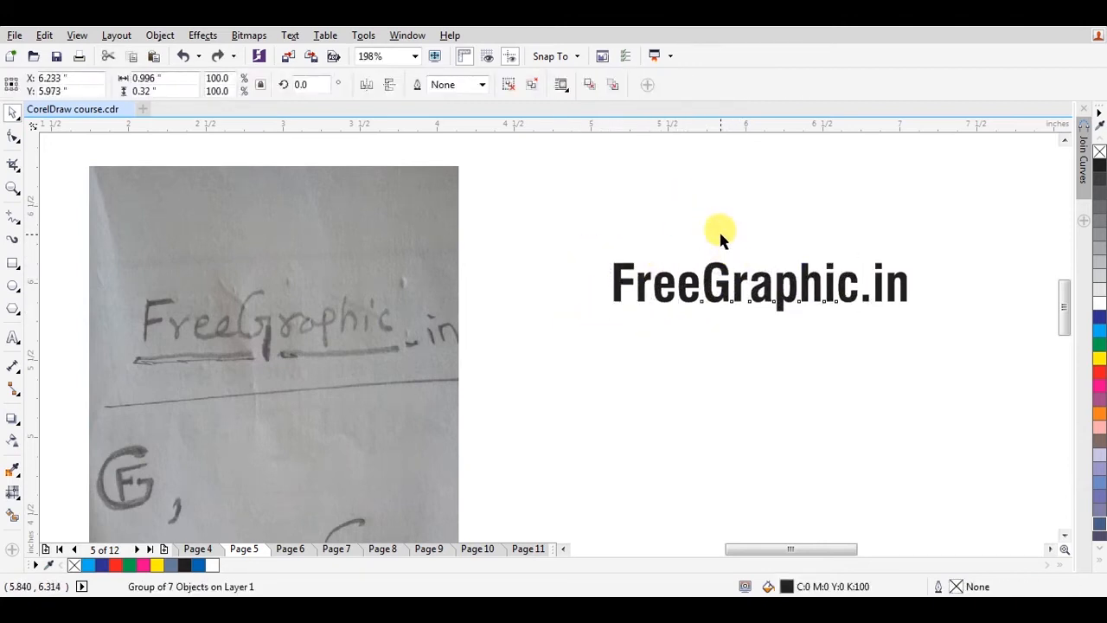
- Fill the four "Free" letters with orange, C:0 M:60 Y:100 K:0
{"action": "left_click", "coordinate": [719, 229]}
{"action": "left_click_drag", "start_coordinate": [554, 238], "coordinate": [703, 326]}
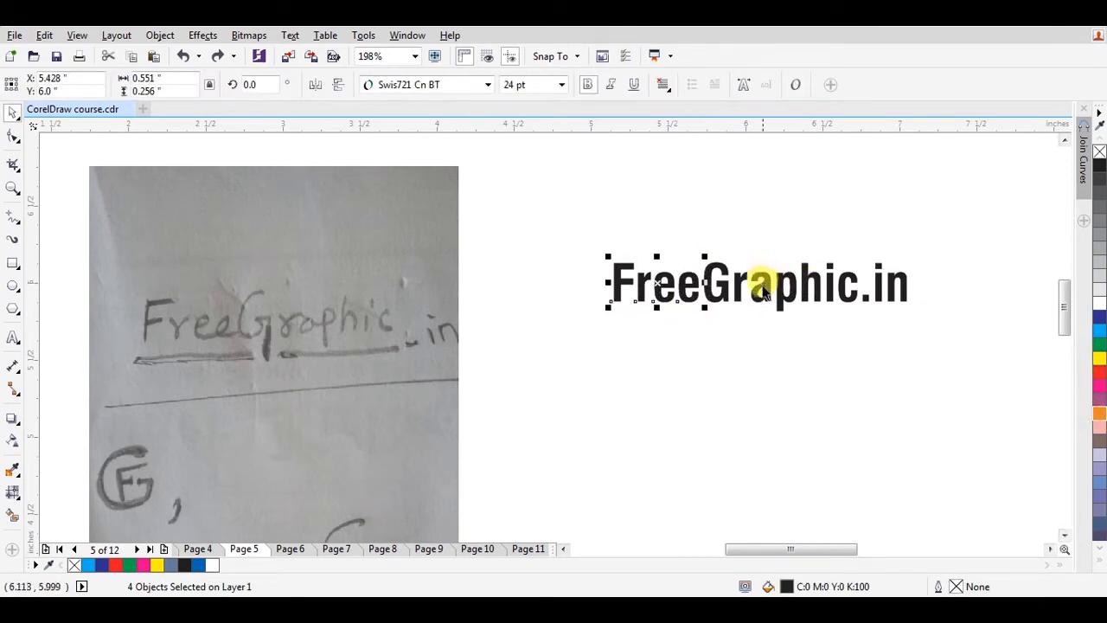
{"action": "left_click", "coordinate": [1097, 415]}
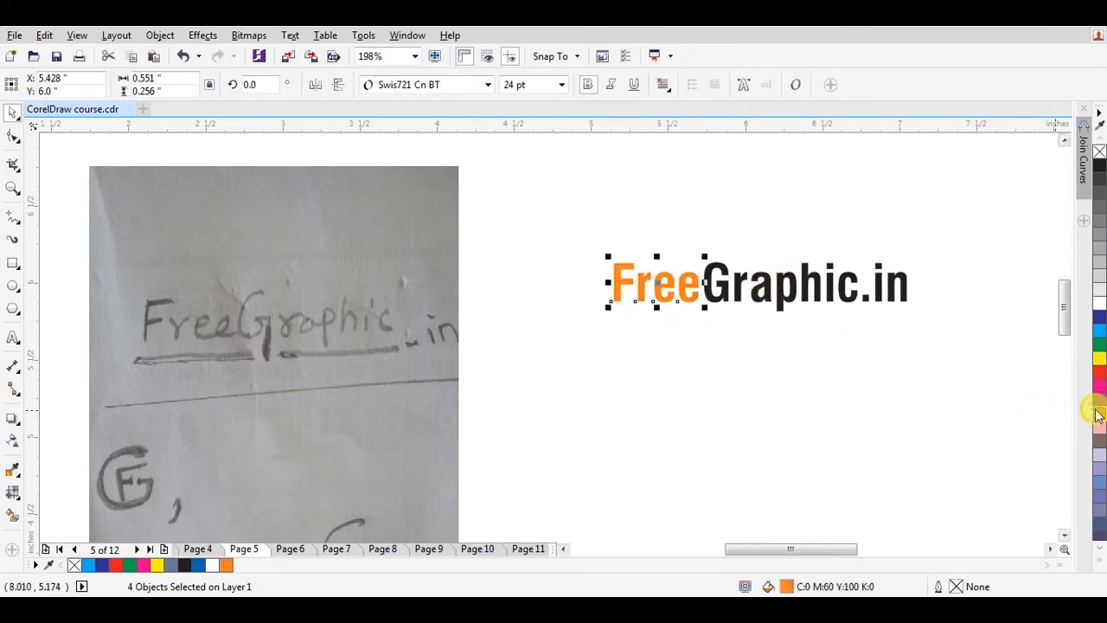
- Fill the "Graphic" group with blue, fine-tuned to C:100 M:60 Y:0 K:0
{"action": "left_click", "coordinate": [787, 292]}
{"action": "left_click", "coordinate": [1097, 314]}
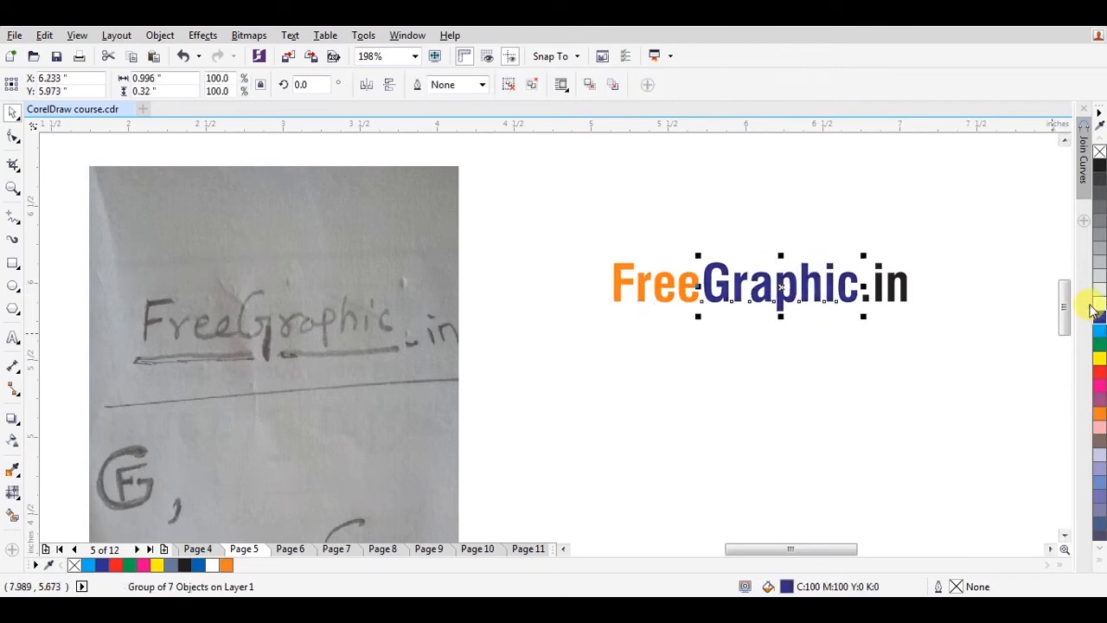
{"action": "key", "text": "shift+F11"}
{"action": "double_click", "coordinate": [502, 213]}
{"action": "type", "text": "8"}
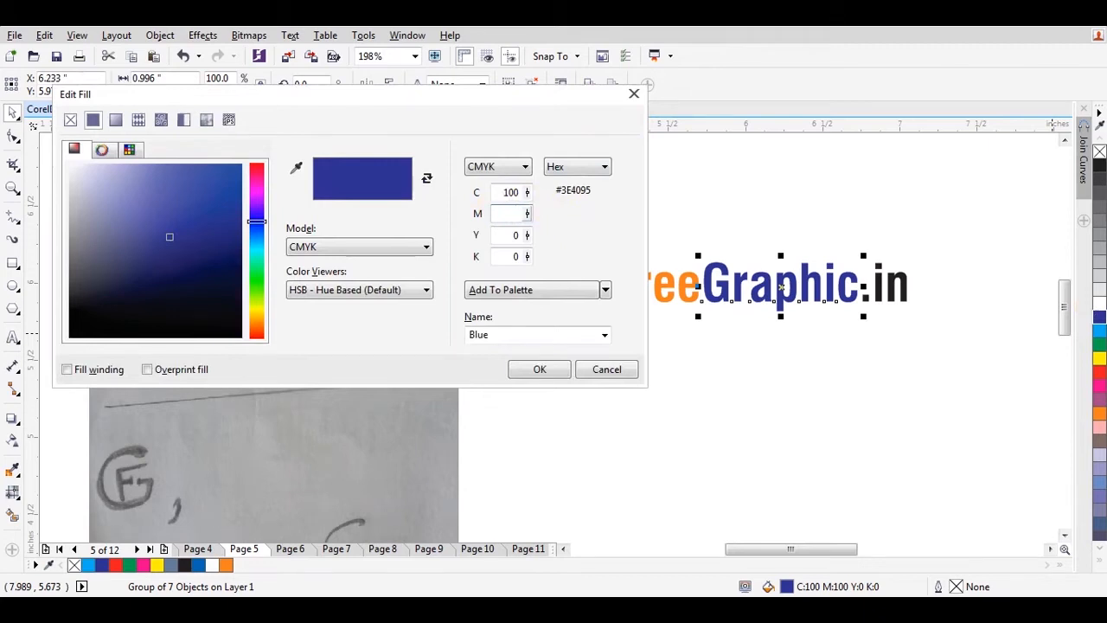
{"action": "key", "text": "Return"}
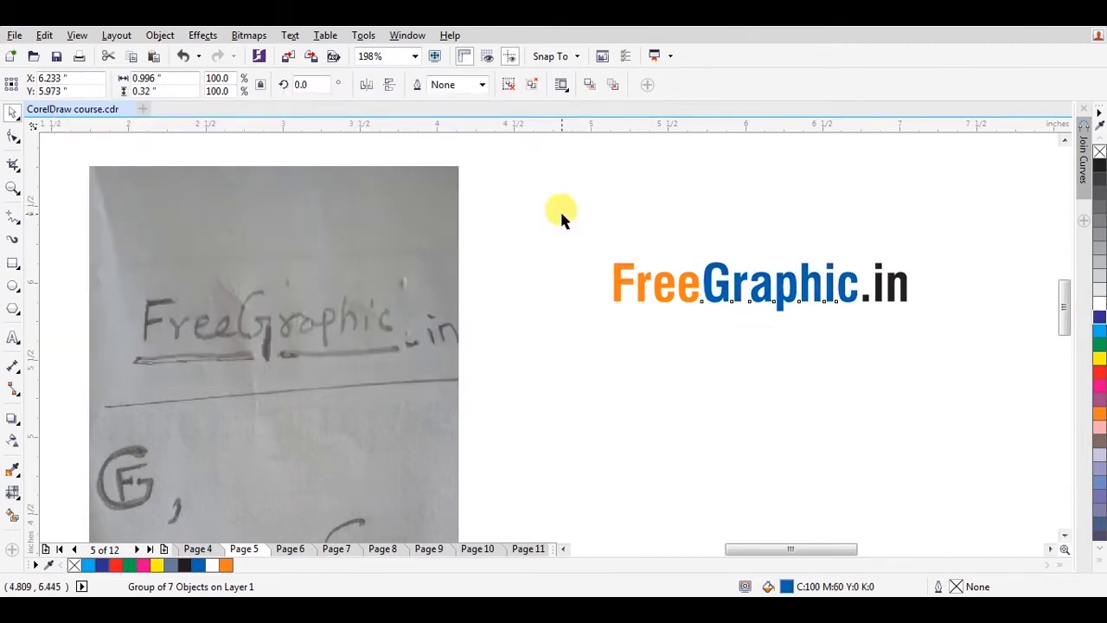
{"action": "left_click", "coordinate": [680, 252]}
{"action": "left_click", "coordinate": [683, 295], "text": "ctrl"}
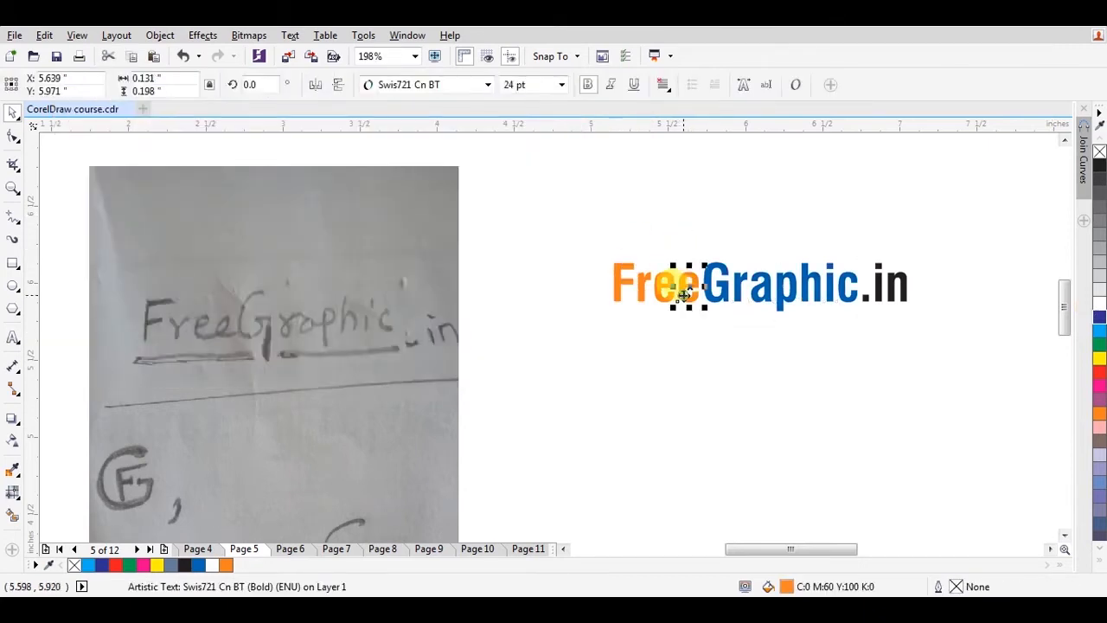
{"action": "left_click_drag", "start_coordinate": [703, 214], "coordinate": [563, 329]}
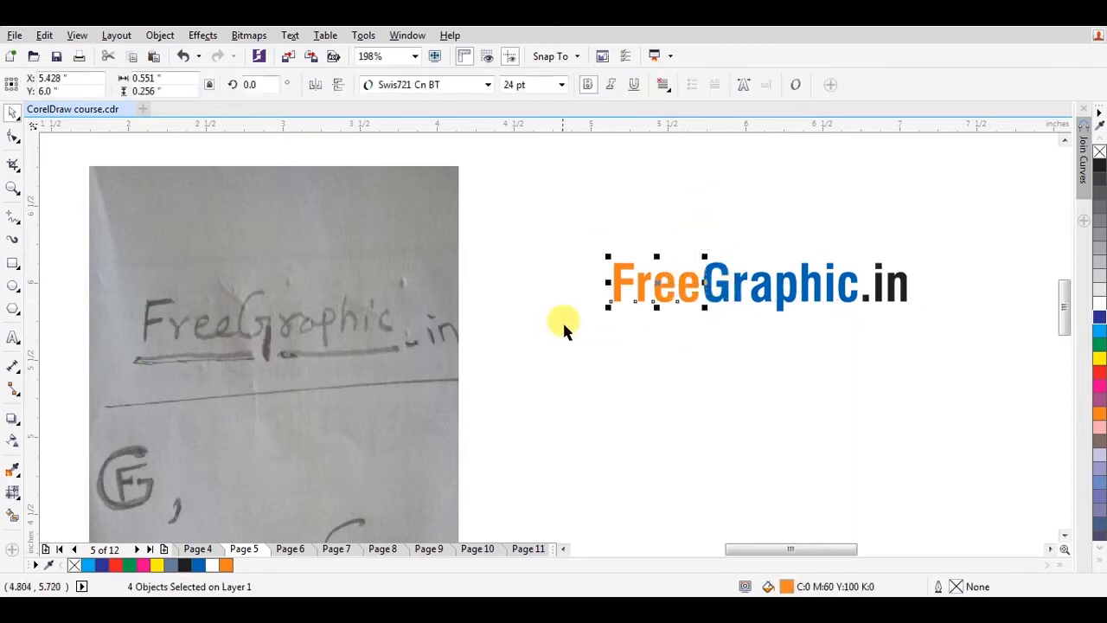
{"action": "left_click", "coordinate": [678, 340]}
{"action": "left_click", "coordinate": [732, 299]}
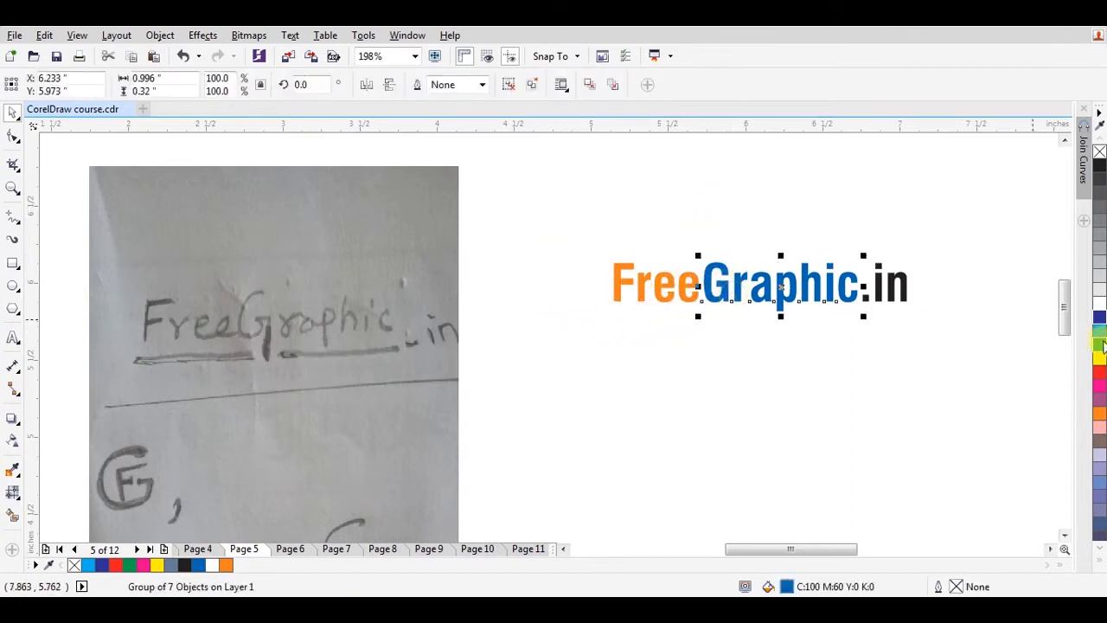
{"action": "left_click", "coordinate": [834, 216]}
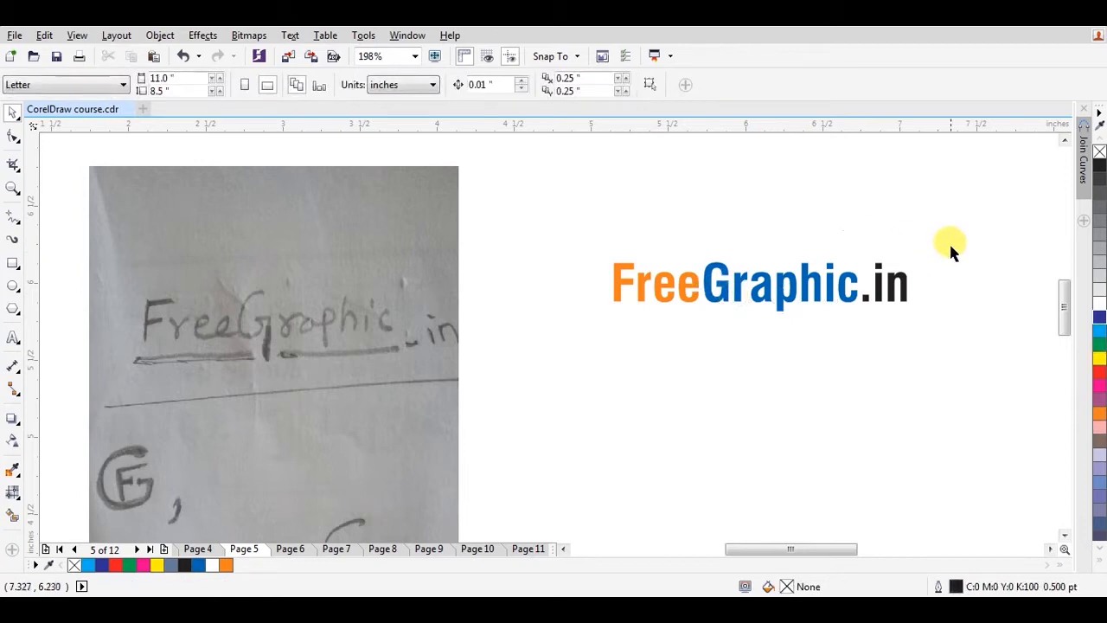
- Fill the ".in" group with 50% black grey, trying 60% black and undoing it
{"action": "left_click_drag", "start_coordinate": [862, 328], "coordinate": [859, 326]}
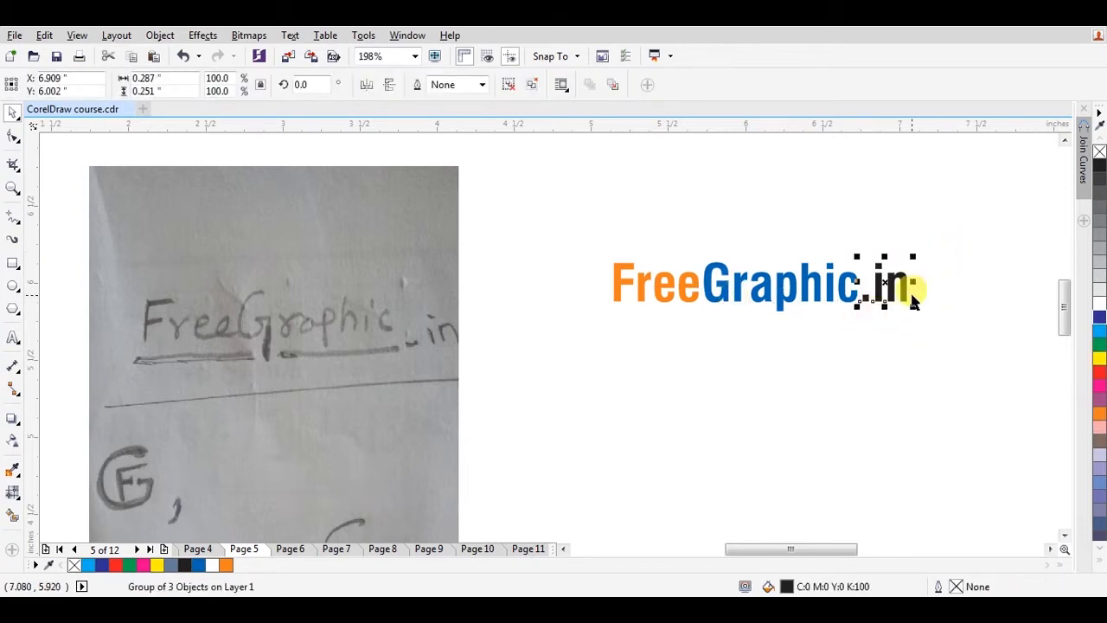
{"action": "left_click", "coordinate": [1102, 221]}
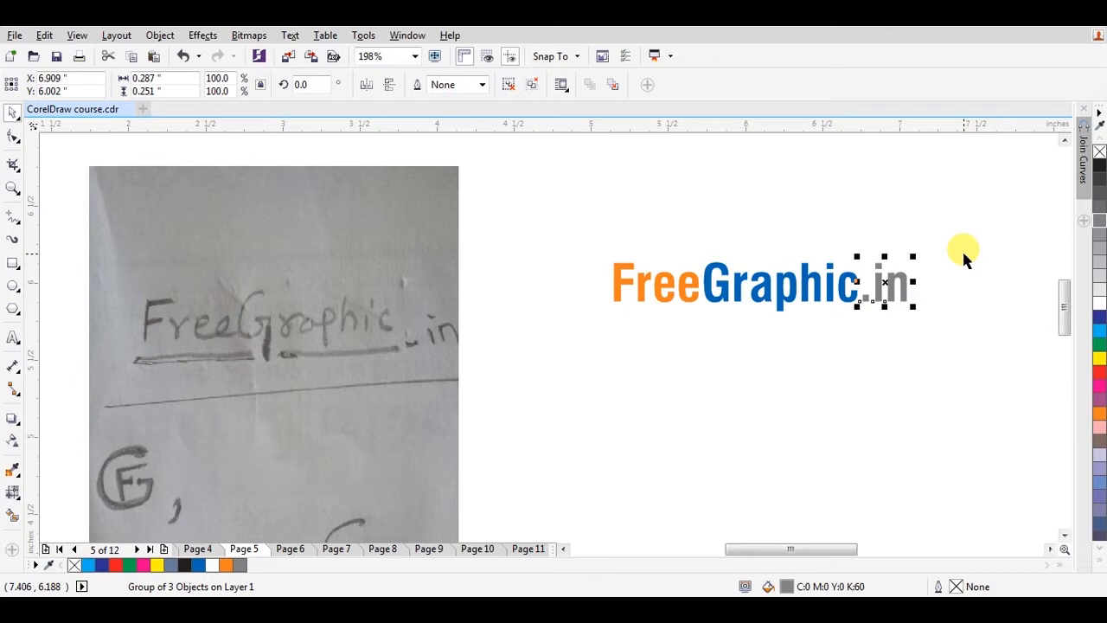
{"action": "left_click", "coordinate": [886, 220]}
{"action": "left_click", "coordinate": [905, 289]}
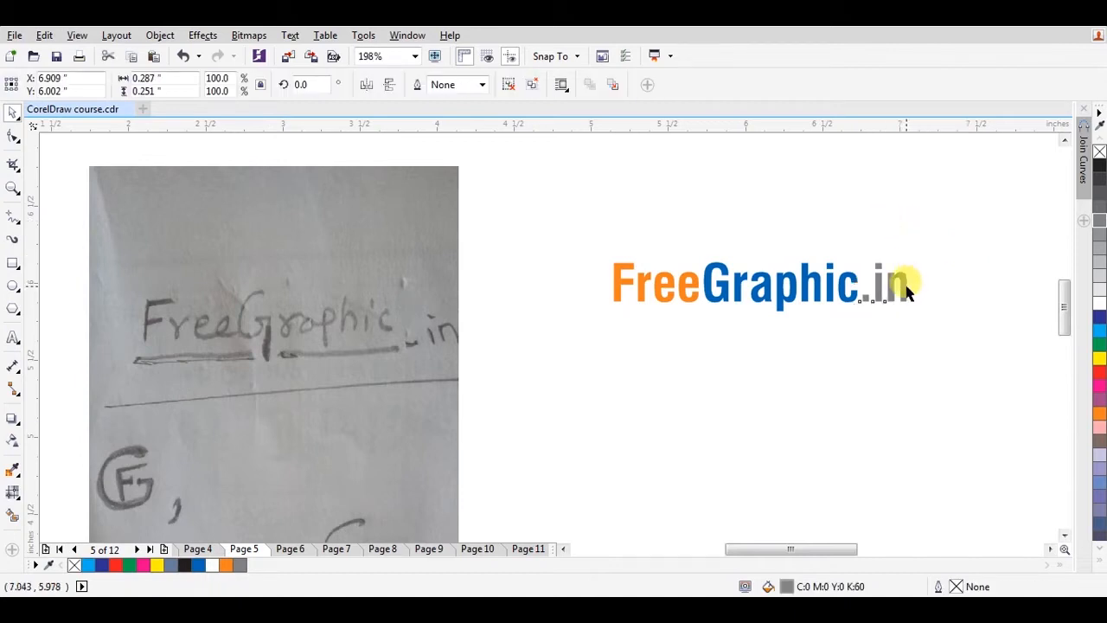
{"action": "key", "text": "ctrl+z"}
- Scale the ".in" group down proportionally to about 0.18 by 0.16 inches, keeping it on the lettering's baseline
{"action": "left_click", "coordinate": [765, 236]}
{"action": "left_click_drag", "start_coordinate": [951, 233], "coordinate": [863, 320]}
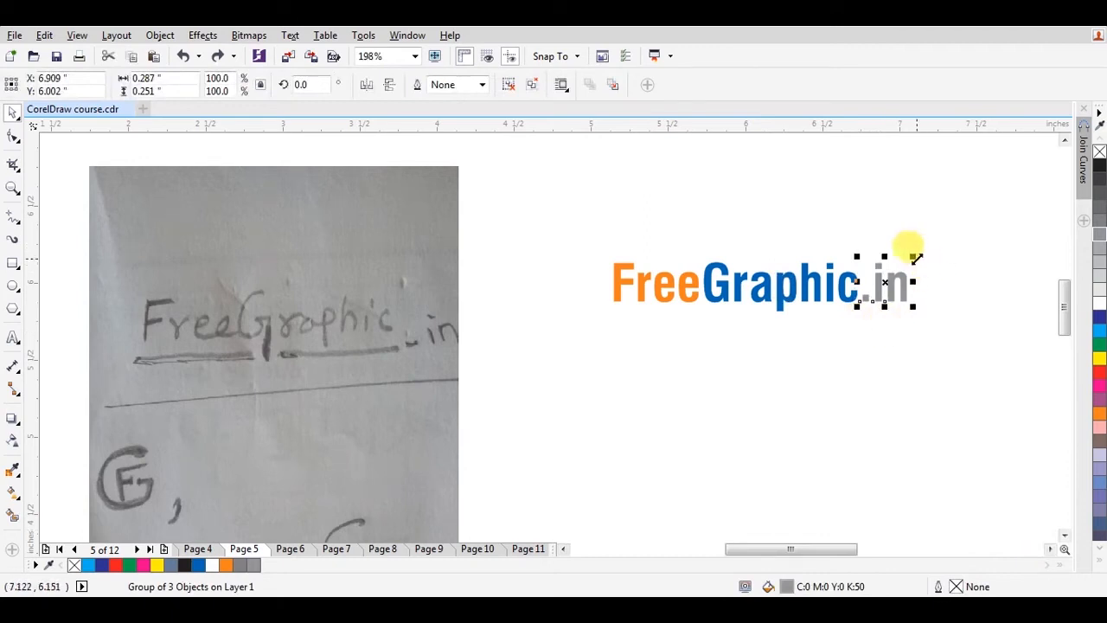
{"action": "mouse_move", "coordinate": [914, 257]}
{"action": "left_mouse_down"}
{"action": "mouse_move", "coordinate": [908, 273]}
{"action": "mouse_move", "coordinate": [904, 265]}
{"action": "left_mouse_up"}
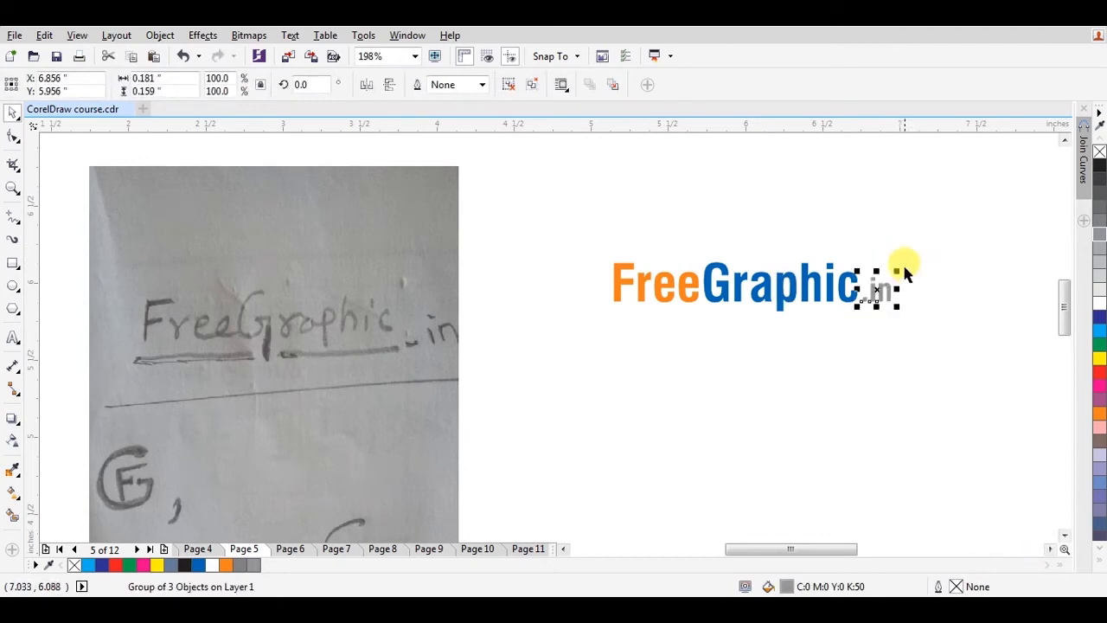
{"action": "left_click", "coordinate": [904, 251]}
{"action": "left_click_drag", "start_coordinate": [544, 248], "coordinate": [902, 340]}
{"action": "left_click", "coordinate": [828, 334]}
- Try a straight horizontal Freehand line about 1.68 inches long just below the lettering, and delete it
{"action": "left_click_drag", "start_coordinate": [290, 415], "coordinate": [405, 363]}
{"action": "key", "text": "z"}
{"action": "left_click_drag", "start_coordinate": [156, 223], "coordinate": [915, 440]}
{"action": "key", "text": "space"}
{"action": "left_click", "coordinate": [787, 339]}
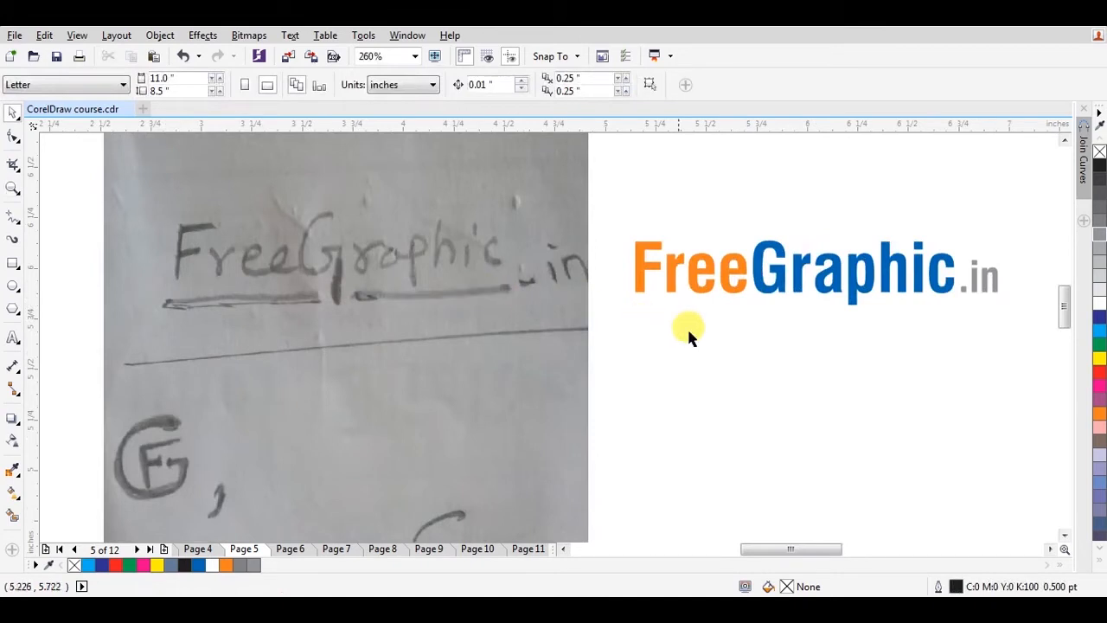
{"action": "key", "text": "F5"}
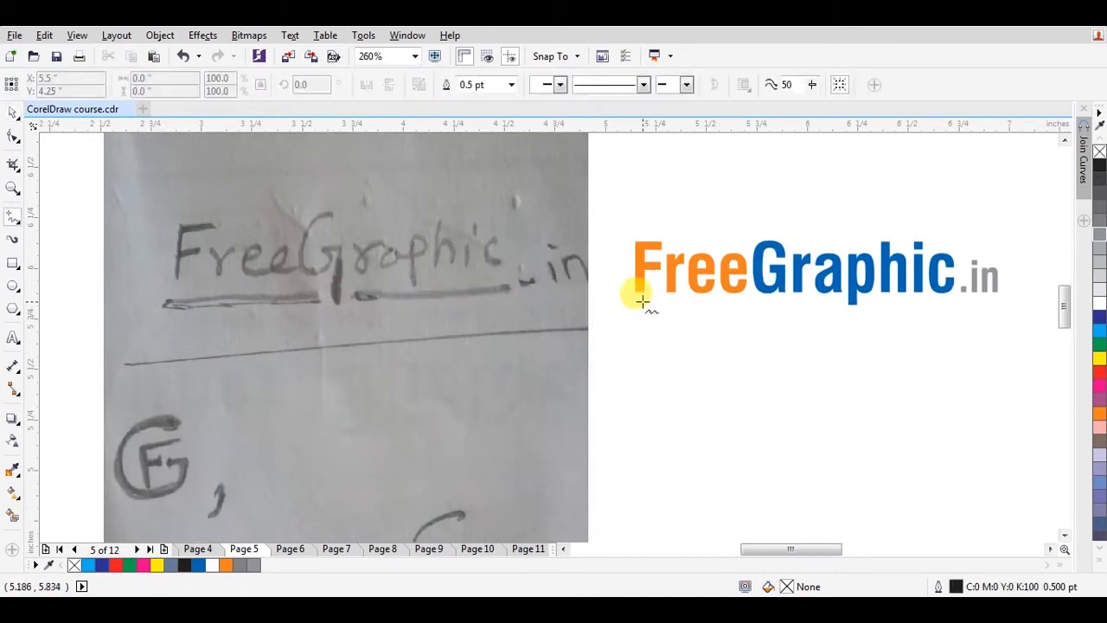
{"action": "left_click", "coordinate": [642, 301]}
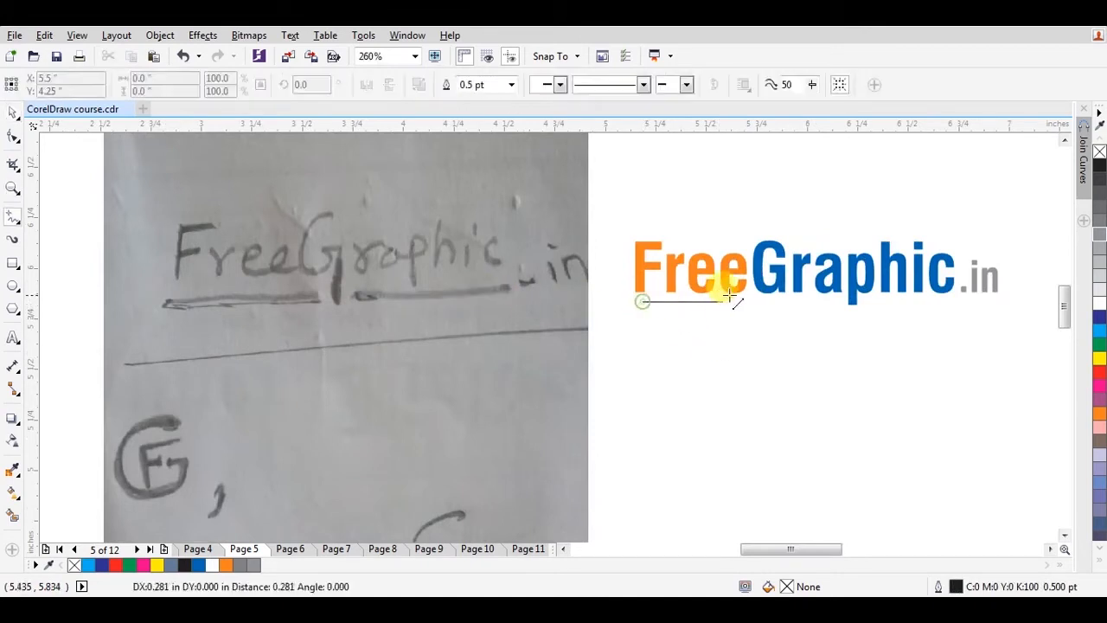
{"action": "left_click", "coordinate": [983, 327]}
{"action": "key", "text": "space"}
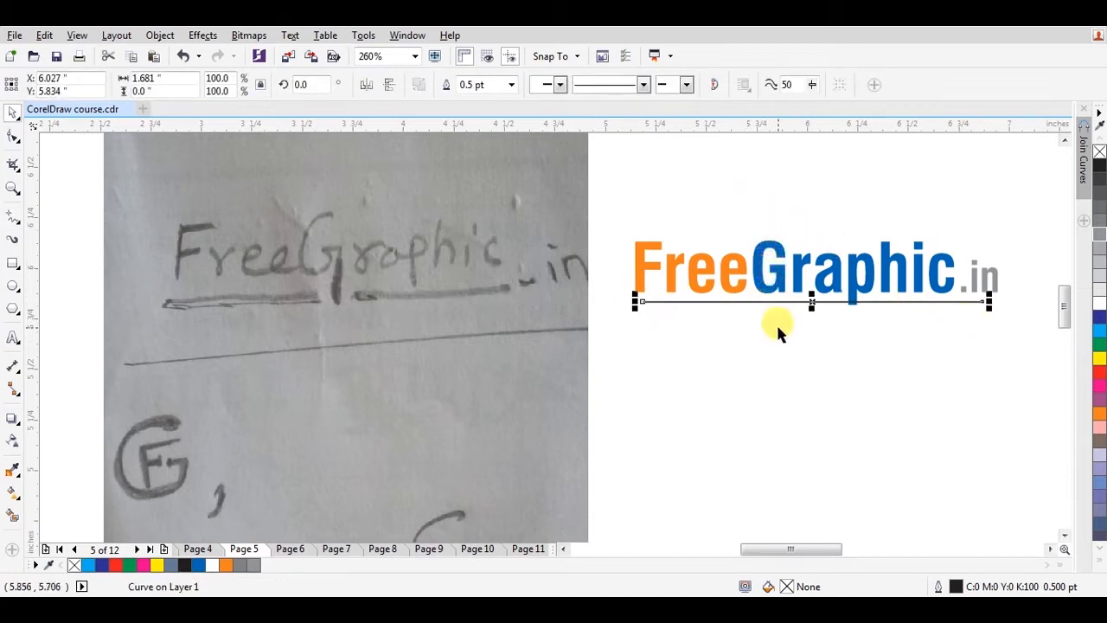
{"action": "key", "text": "Delete"}
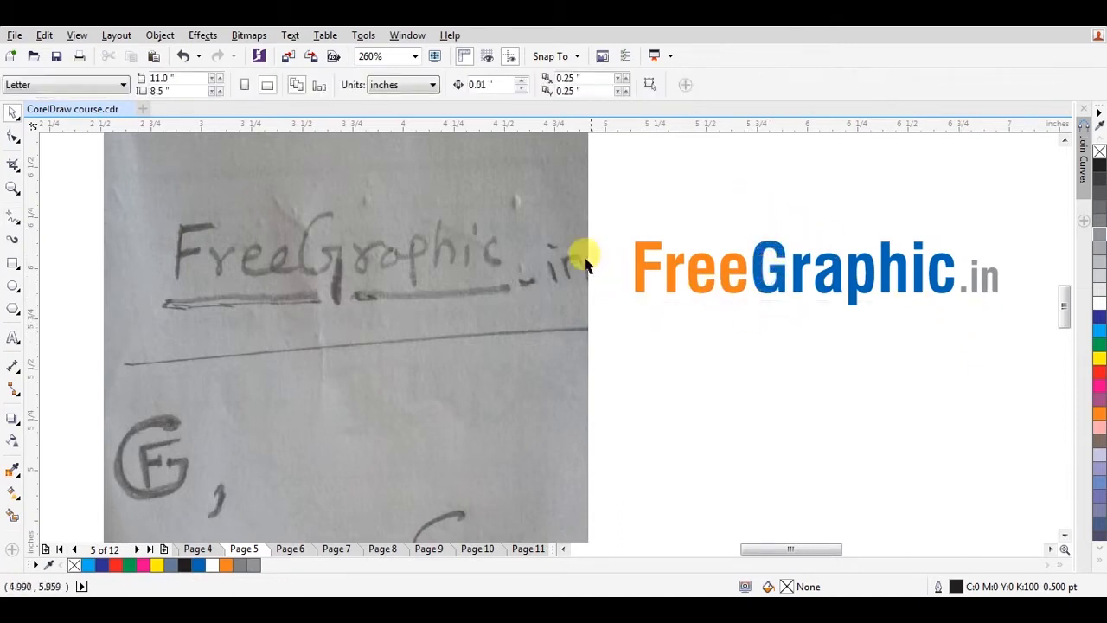
- Draw a horizontal Pen line about 1.75 inches long below the lettering and set its outline width to 1.0 pt
{"action": "left_click", "coordinate": [13, 223]}
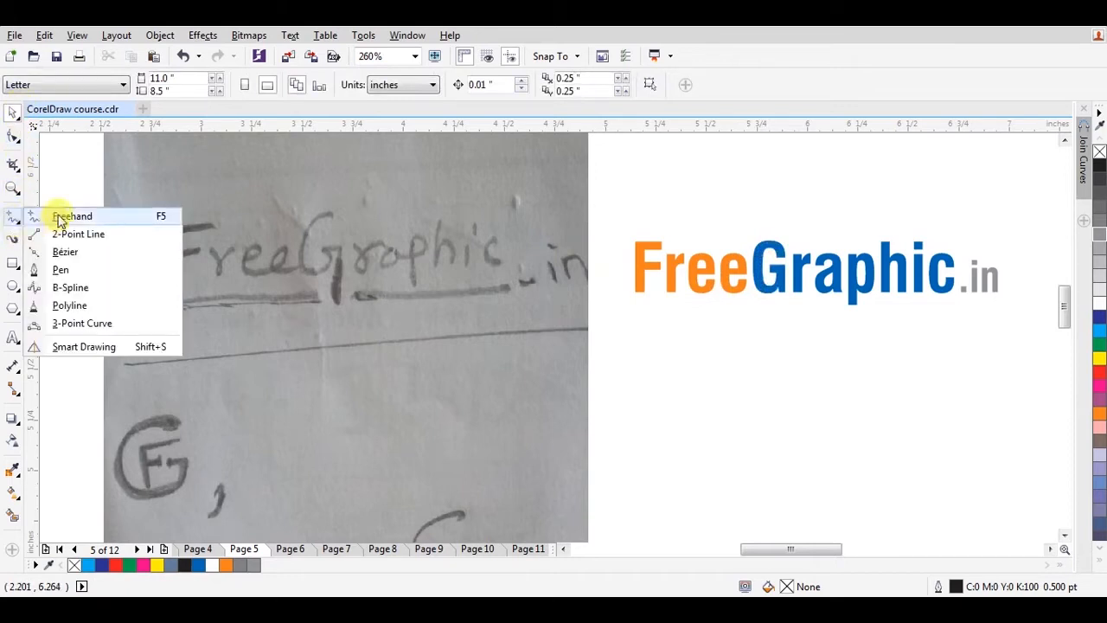
{"action": "left_click", "coordinate": [63, 275]}
{"action": "left_click", "coordinate": [640, 315]}
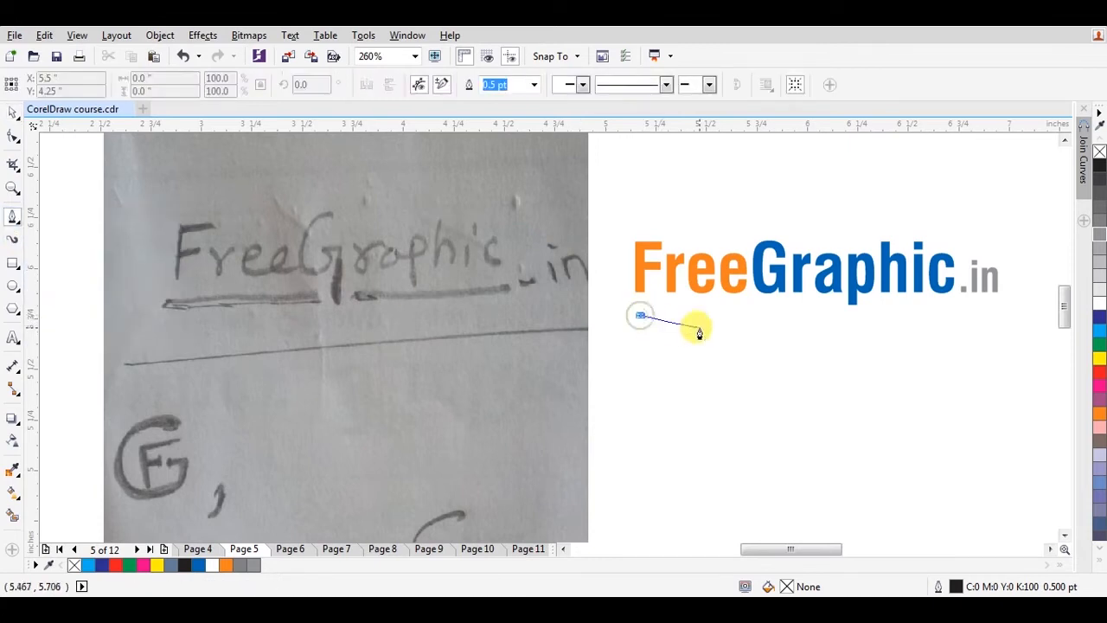
{"action": "double_click", "coordinate": [993, 320]}
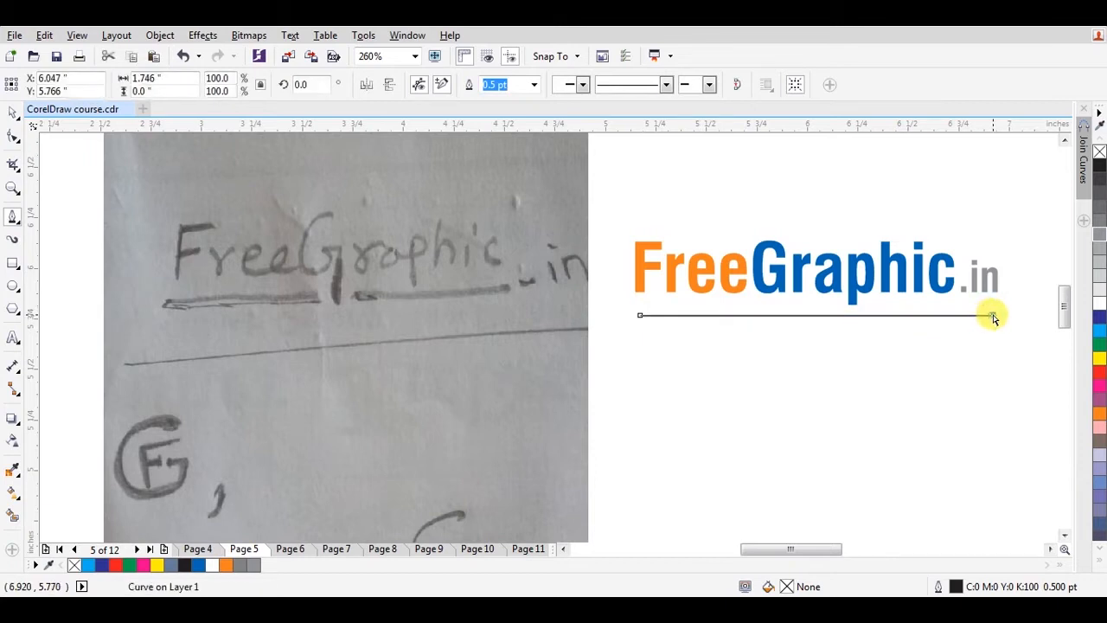
{"action": "key", "text": "space"}
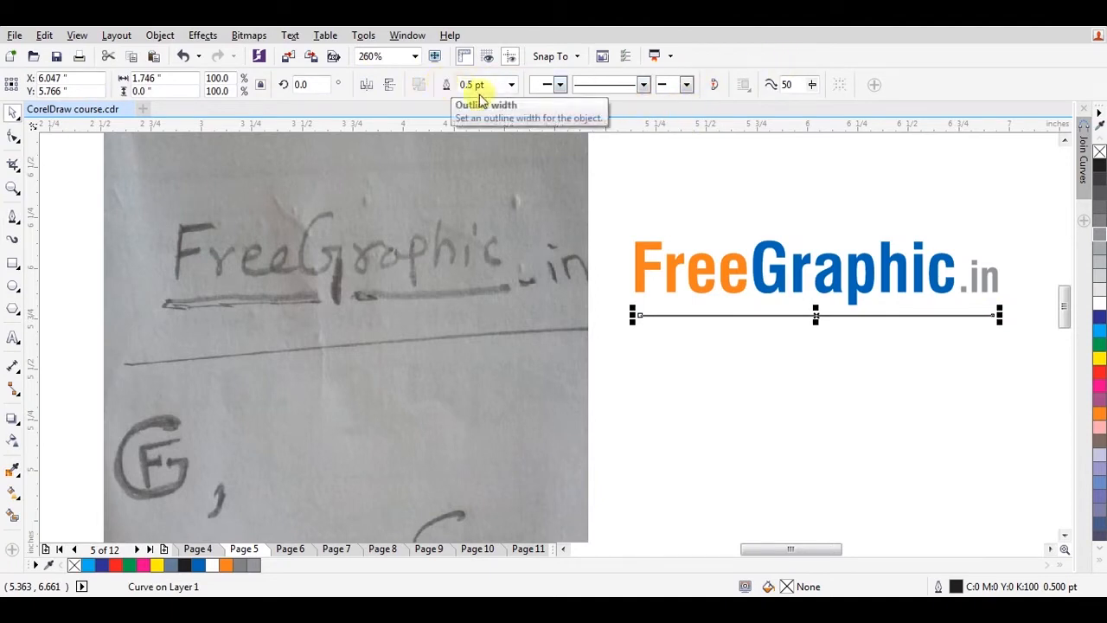
{"action": "left_click", "coordinate": [511, 84]}
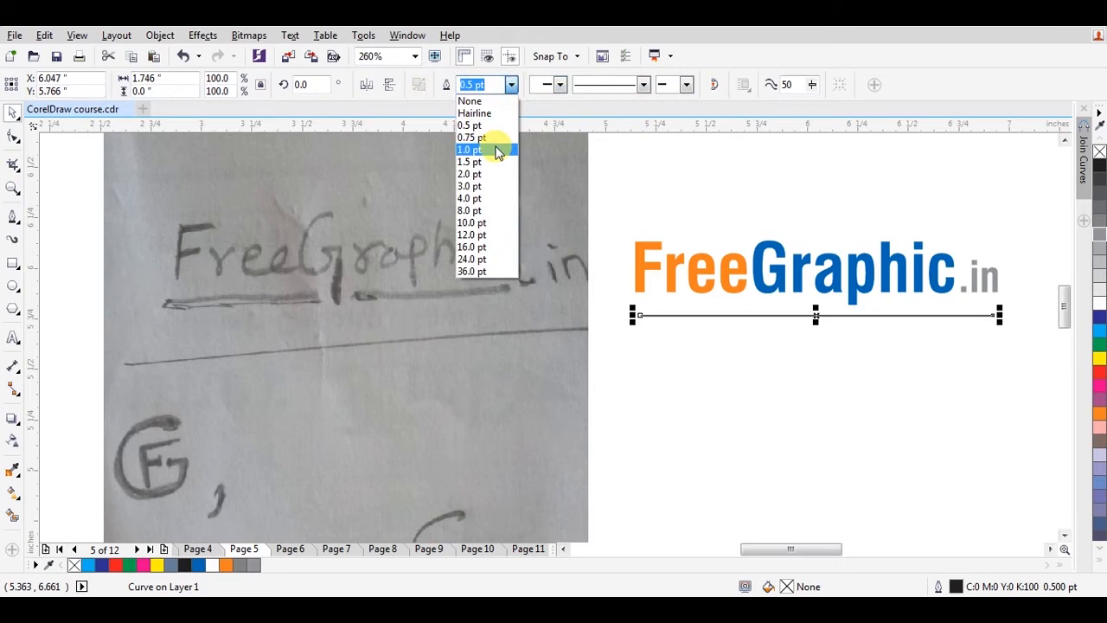
{"action": "left_click", "coordinate": [498, 151]}
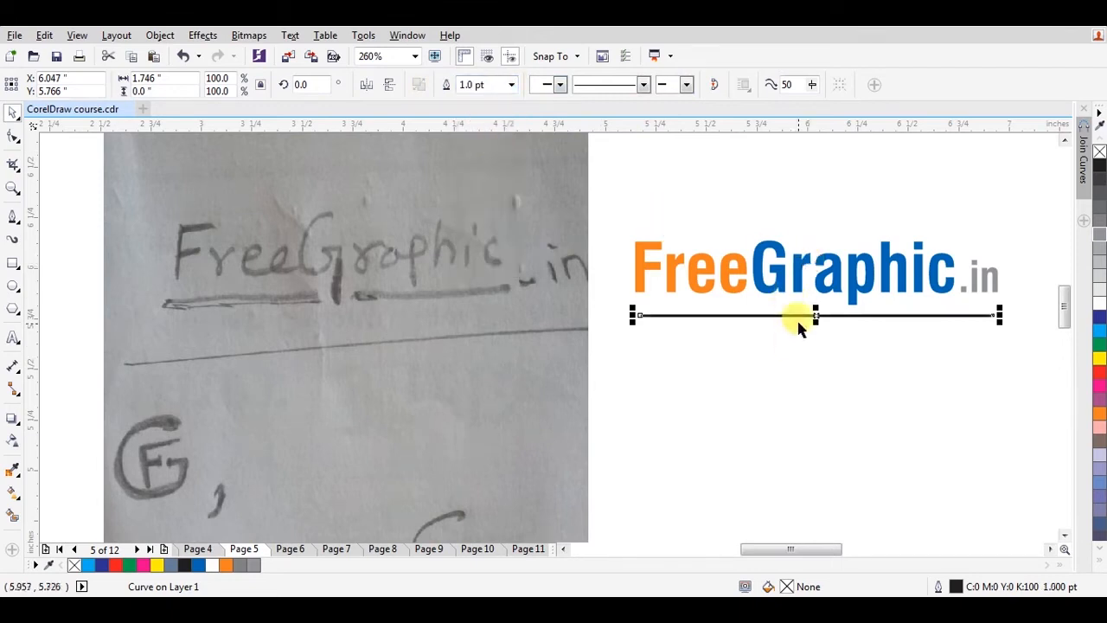
- Move the underline slightly closer to the lettering and convert its outline to an object
{"action": "key", "text": "z"}
{"action": "left_click_drag", "start_coordinate": [608, 228], "coordinate": [1004, 333]}
{"action": "key", "text": "space"}
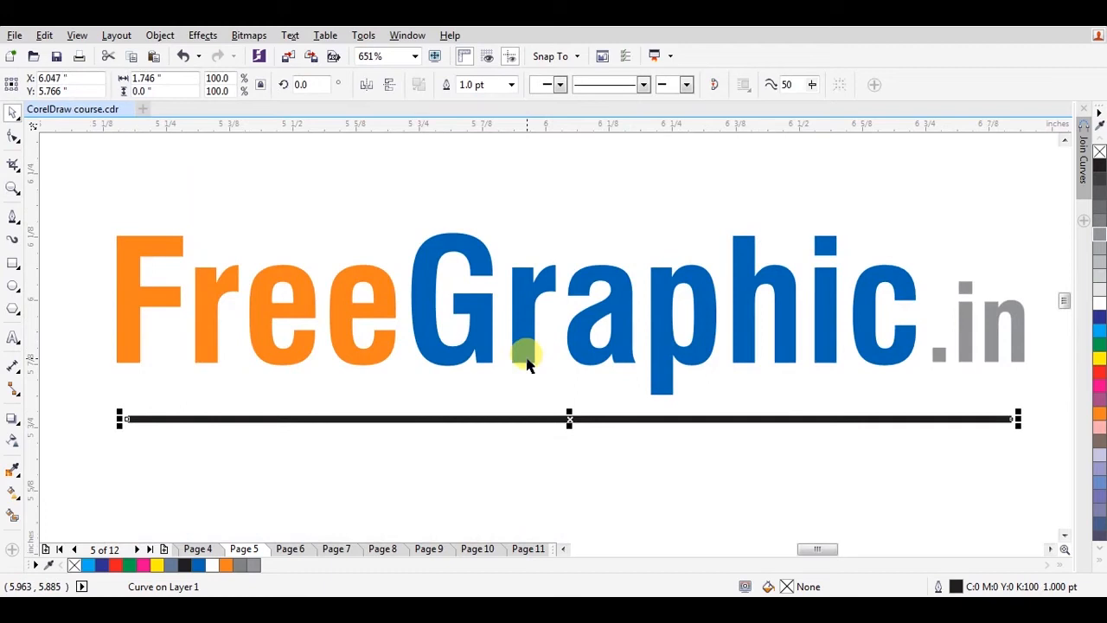
{"action": "key", "text": "z"}
{"action": "left_click_drag", "start_coordinate": [80, 162], "coordinate": [1038, 469]}
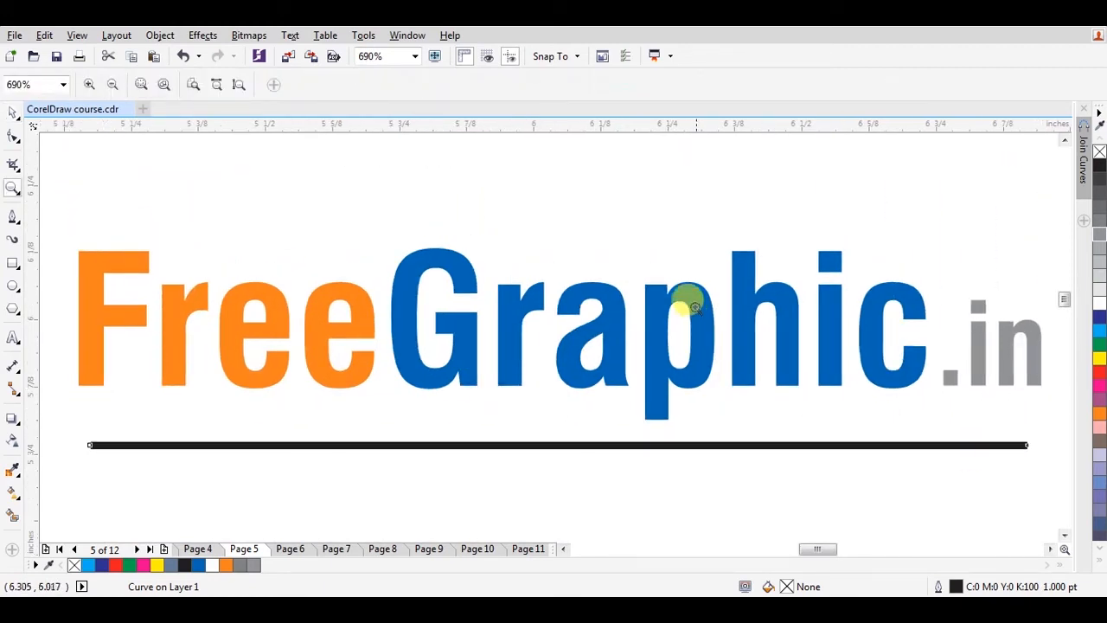
{"action": "key", "text": "space"}
{"action": "left_click_drag", "start_coordinate": [529, 443], "coordinate": [510, 434]}
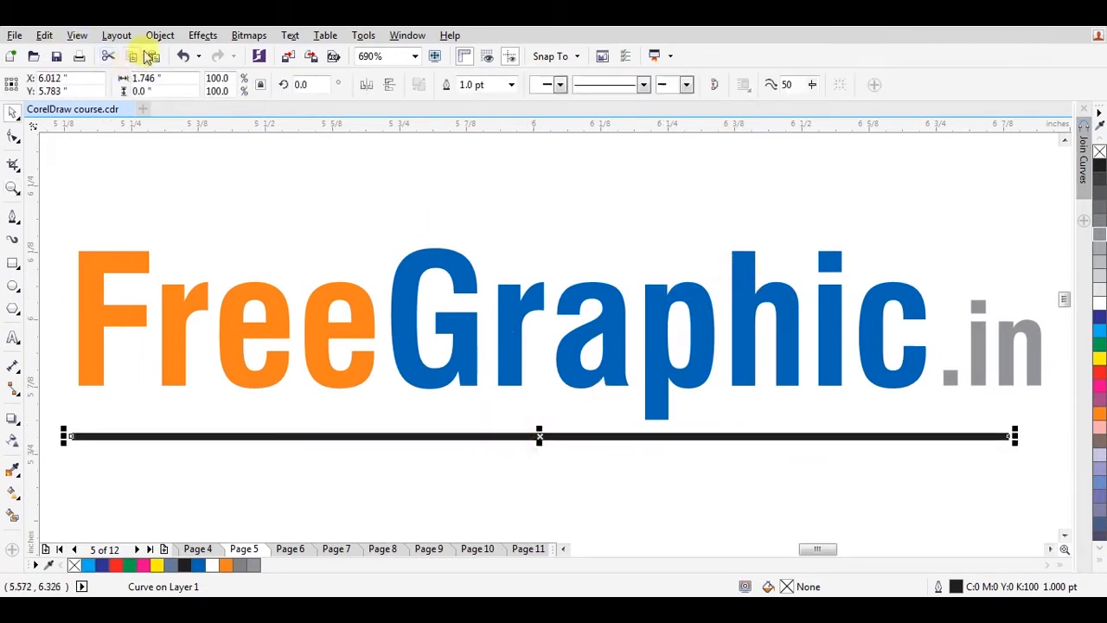
{"action": "left_click", "coordinate": [160, 35]}
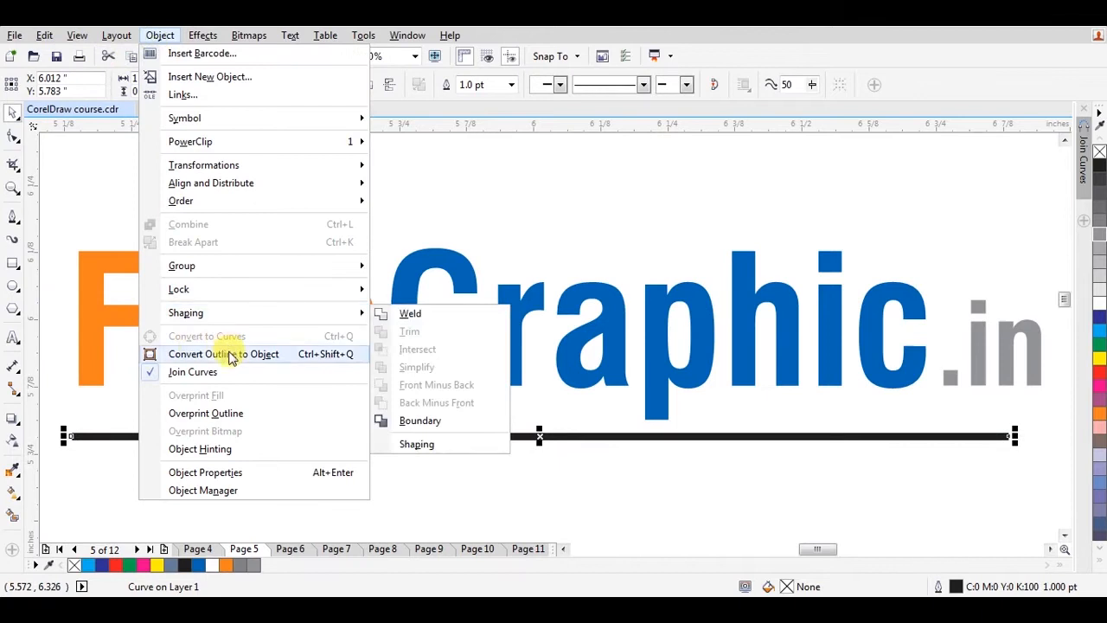
{"action": "left_click", "coordinate": [227, 353]}
- Move the converted underline a little lower and check its shape in Wireframe view before returning to Enhanced view
{"action": "left_click", "coordinate": [386, 450]}
{"action": "left_click_drag", "start_coordinate": [386, 439], "coordinate": [397, 477]}
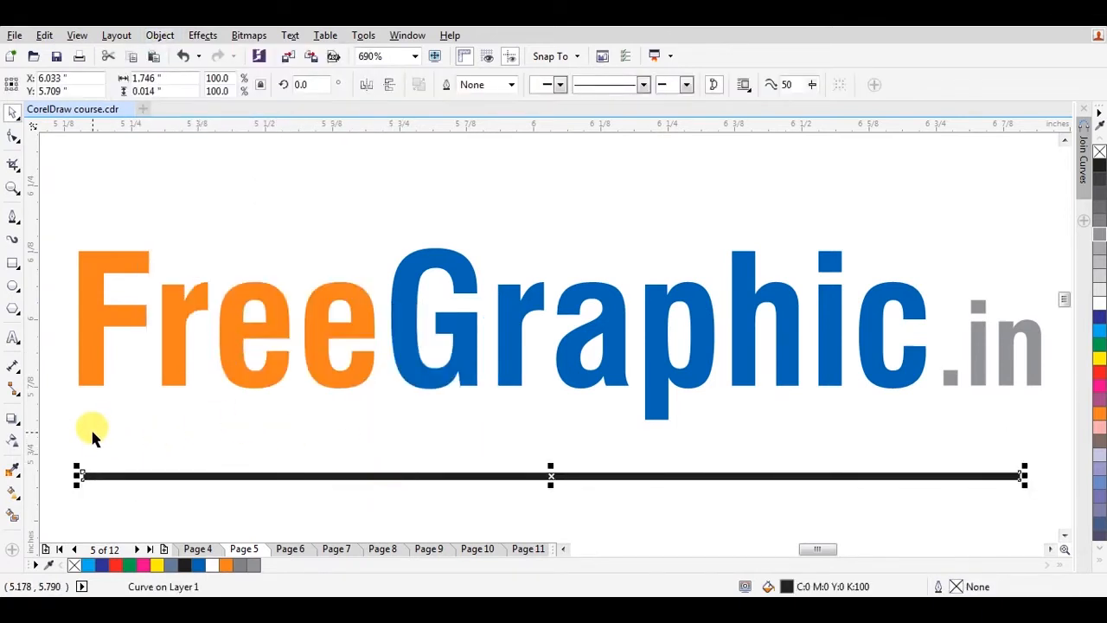
{"action": "key", "text": "alt+v"}
{"action": "key", "text": "w"}
{"action": "key", "text": "alt+v"}
{"action": "key", "text": "e"}
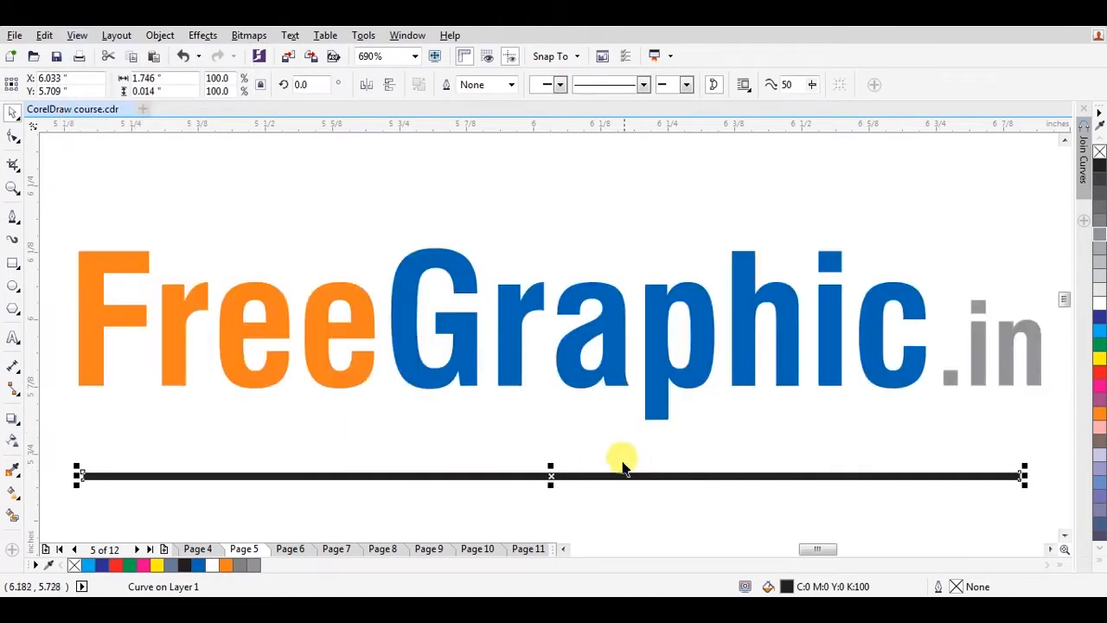
- Place the bar directly under the lettering, thicken it to about 0.028 inches, and fit its length to the full FreeGraphic.in width
{"action": "left_click_drag", "start_coordinate": [579, 467], "coordinate": [553, 423]}
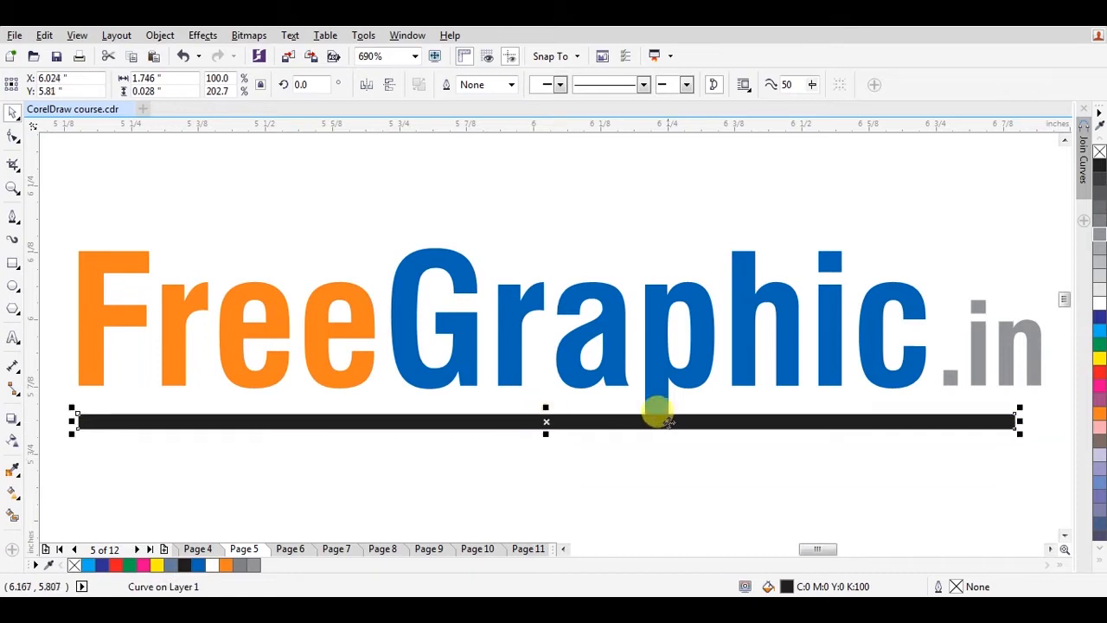
{"action": "left_click_drag", "start_coordinate": [1021, 421], "coordinate": [923, 424]}
{"action": "left_click", "coordinate": [910, 366], "text": "shift"}
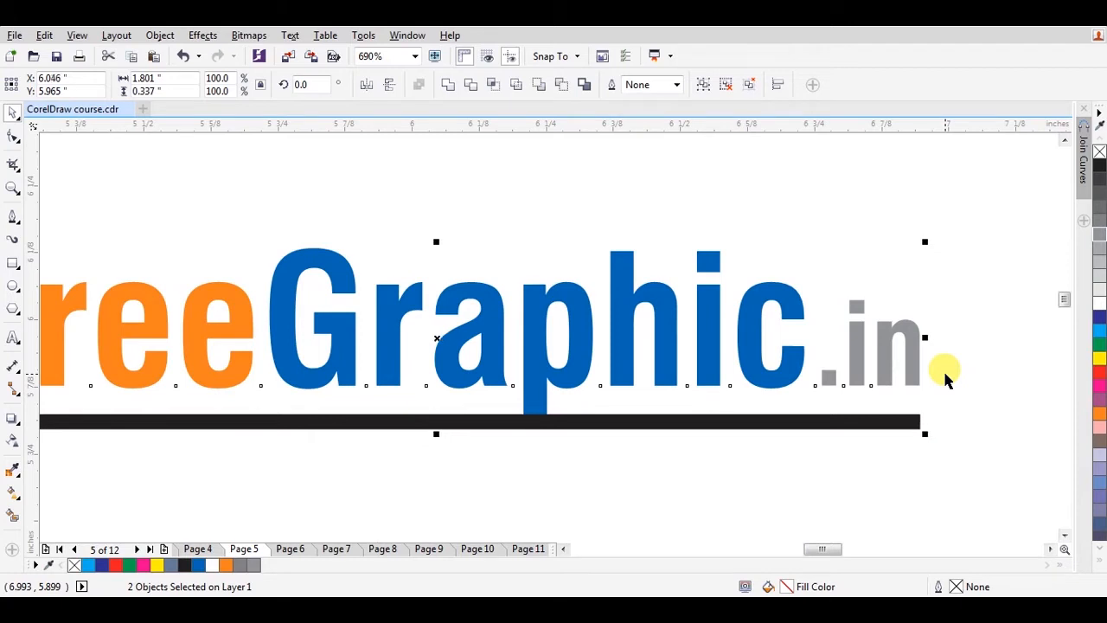
{"action": "scroll", "coordinate": [899, 384], "scroll_direction": "down", "scroll_amount": 3}
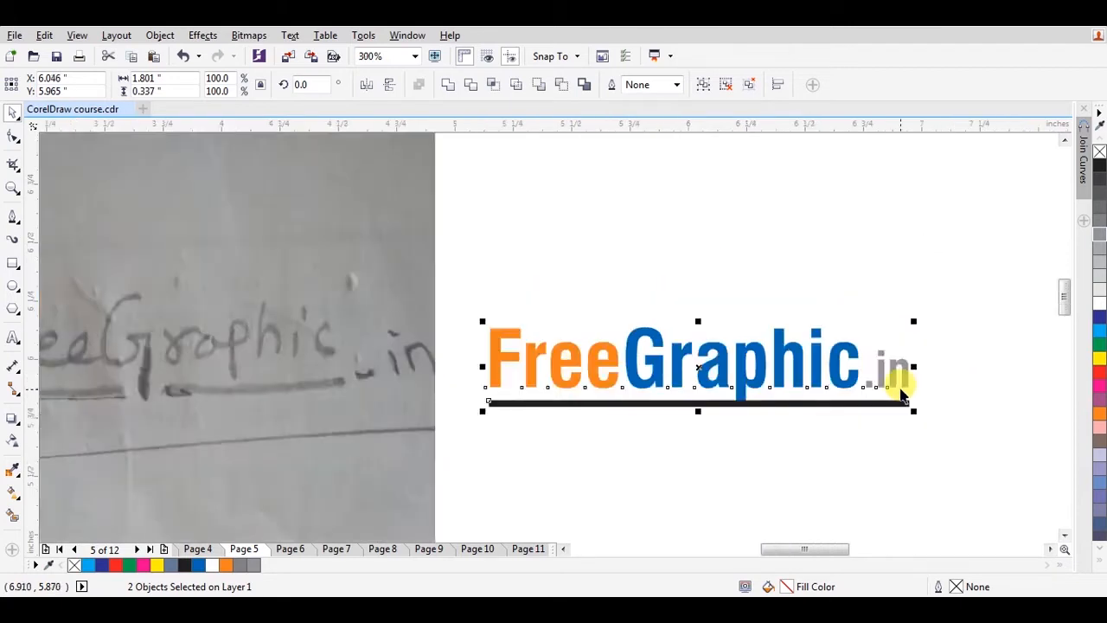
{"action": "left_click_drag", "start_coordinate": [846, 435], "coordinate": [806, 383]}
{"action": "left_click", "coordinate": [723, 418]}
- Draw a near-square rectangle about 0.21 by 0.22 inches below the bar and repeat it as two evenly spaced copies in a row
{"action": "key", "text": "F6"}
{"action": "mouse_move", "coordinate": [530, 377]}
{"action": "left_mouse_down"}
{"action": "mouse_move", "coordinate": [582, 428]}
{"action": "mouse_move", "coordinate": [969, 377]}
{"action": "mouse_move", "coordinate": [648, 399]}
{"action": "left_mouse_up"}
{"action": "right_click", "coordinate": [648, 400]}
{"action": "key", "text": "ctrl+r"}
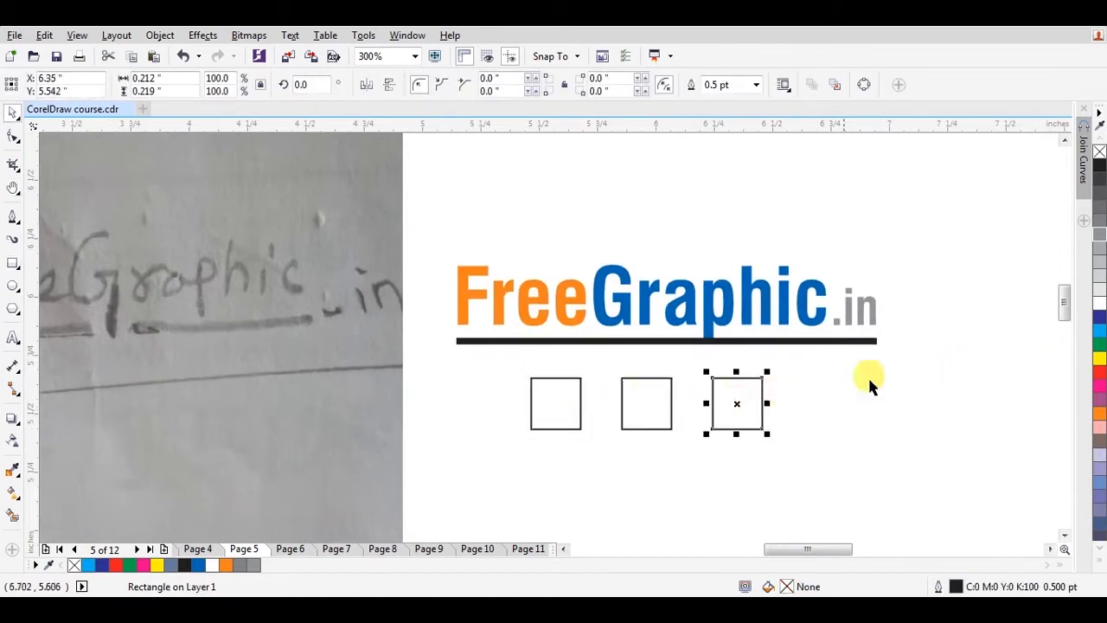
- Fill all three squares below the underline bar with light blue
{"action": "left_click", "coordinate": [1100, 336]}
{"action": "left_click_drag", "start_coordinate": [808, 462], "coordinate": [485, 373]}
{"action": "left_click", "coordinate": [1100, 333]}
{"action": "left_click", "coordinate": [823, 421]}
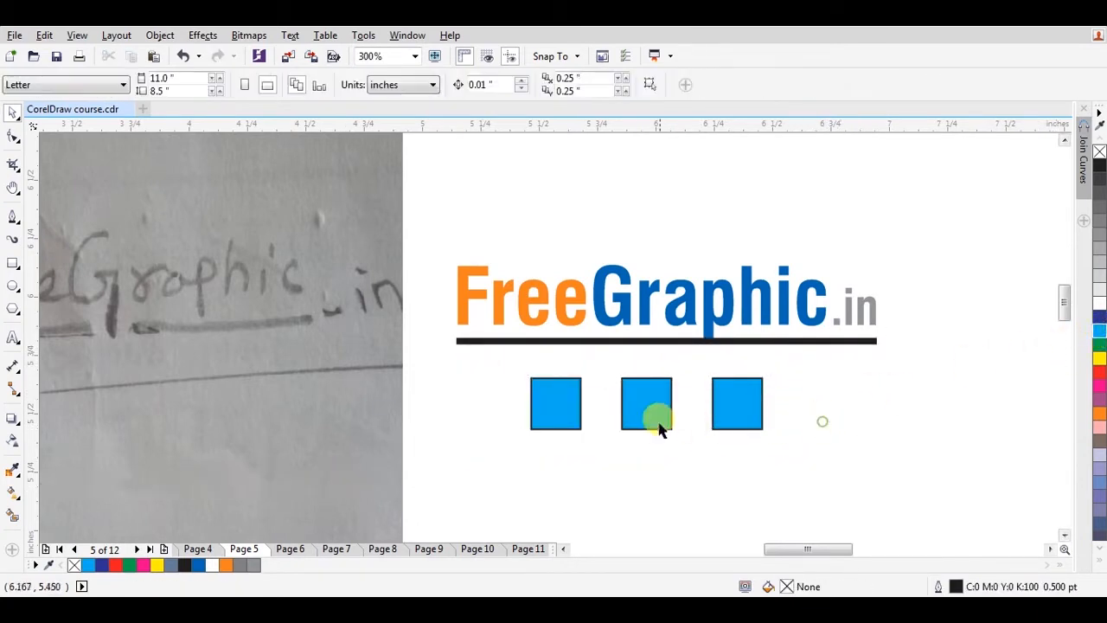
- Duplicate the row of blue squares below the original, offset slightly to the right, and fill the copies with magenta (M:100)
{"action": "left_click_drag", "start_coordinate": [809, 358], "coordinate": [515, 481]}
{"action": "left_click_drag", "start_coordinate": [655, 407], "coordinate": [683, 480]}
{"action": "right_click", "coordinate": [658, 482]}
{"action": "left_click", "coordinate": [849, 416]}
{"action": "left_click_drag", "start_coordinate": [858, 441], "coordinate": [541, 509]}
{"action": "left_click", "coordinate": [1099, 386]}
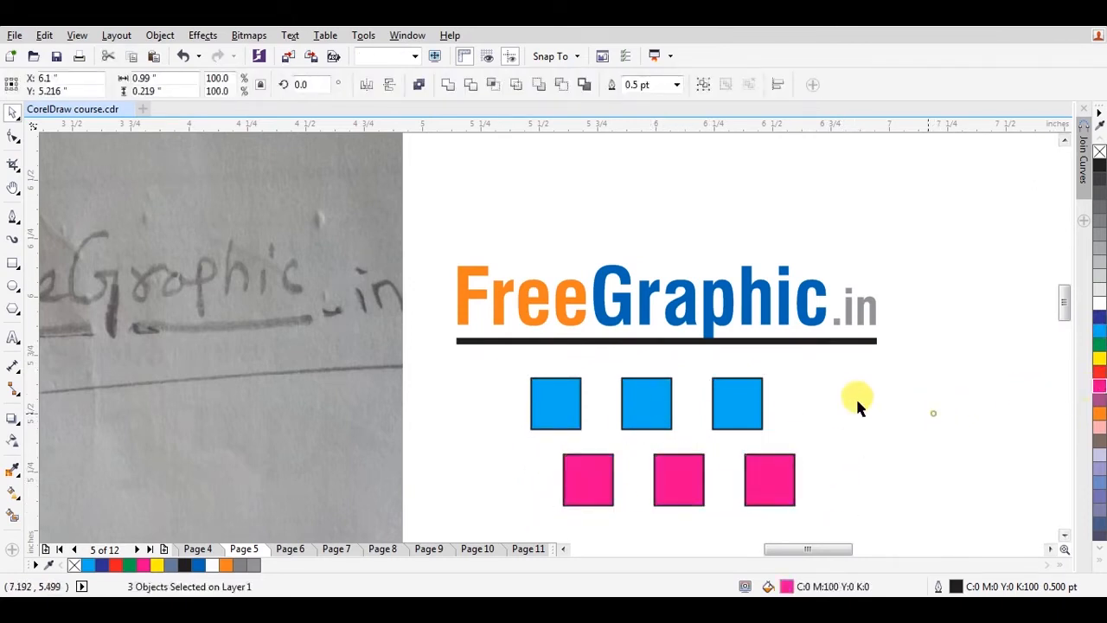
{"action": "left_click", "coordinate": [933, 418]}
- Align the left edge of the first magenta square with the blue square above it
{"action": "left_click", "coordinate": [562, 402]}
{"action": "left_click", "coordinate": [588, 468]}
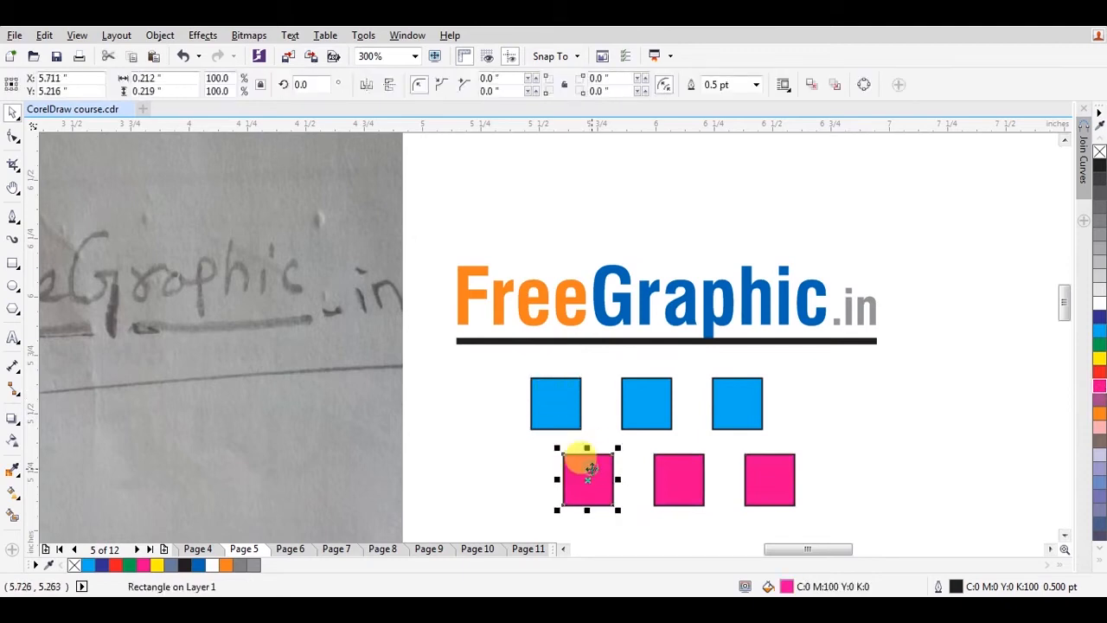
{"action": "left_click", "coordinate": [584, 418]}
{"action": "left_click", "coordinate": [584, 460]}
{"action": "left_click", "coordinate": [619, 471]}
{"action": "left_click", "coordinate": [584, 453]}
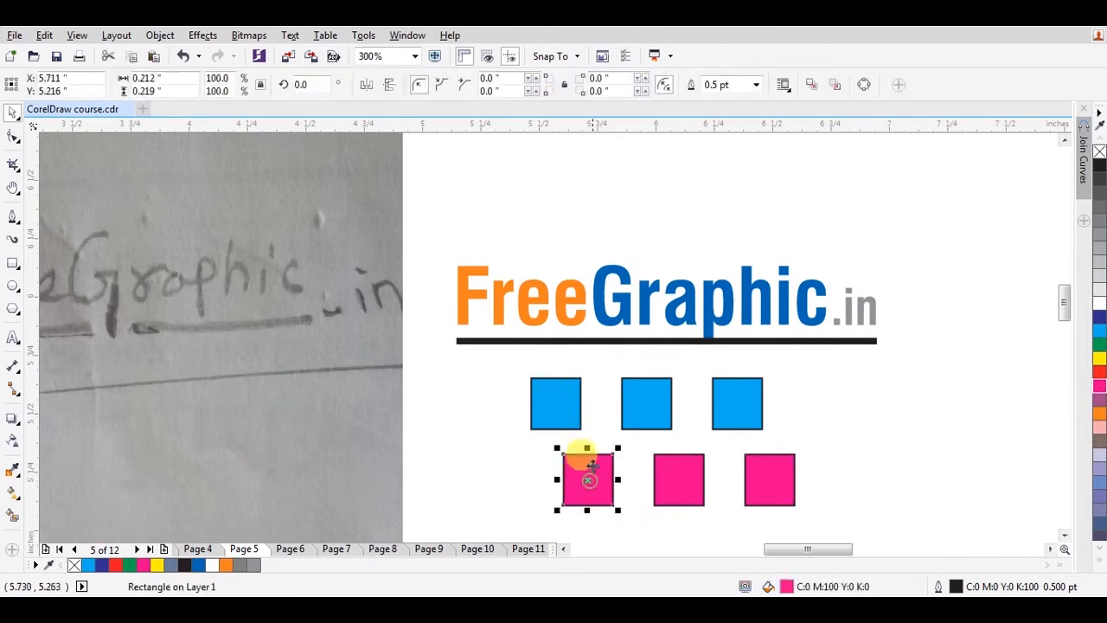
{"action": "left_click", "coordinate": [565, 399], "text": "shift"}
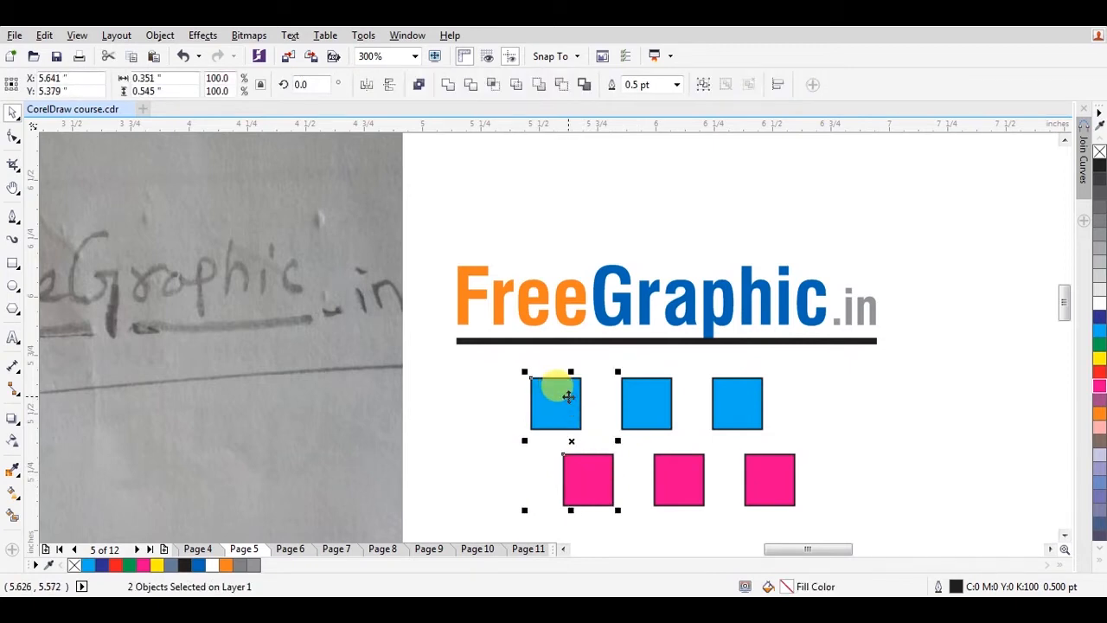
{"action": "key", "text": "l"}
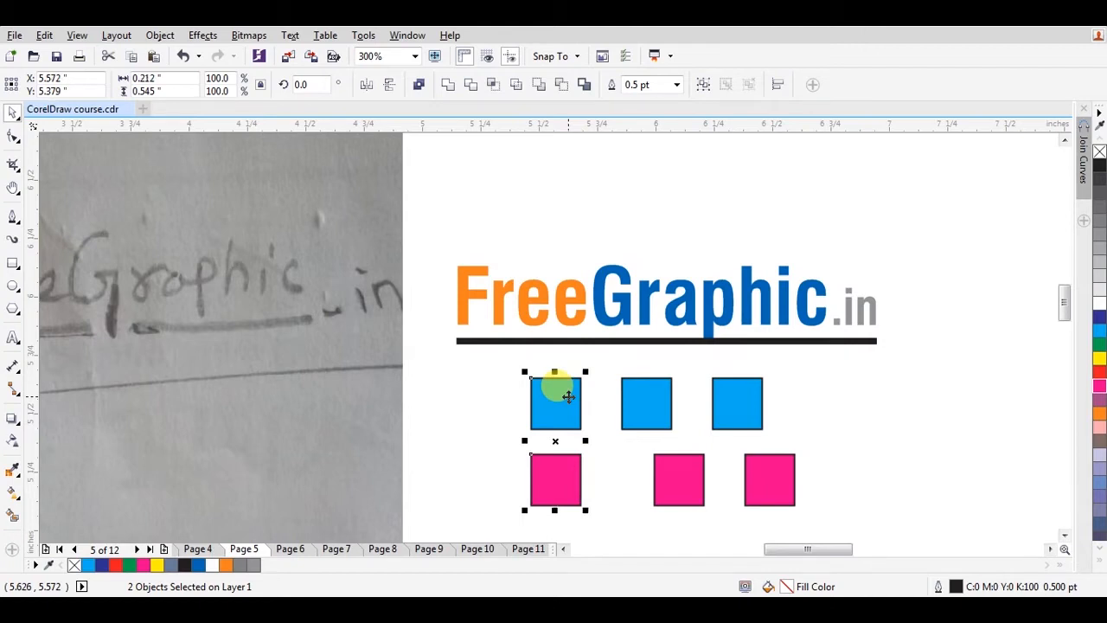
- Review the available Align and Distribute commands for the selected pair of squares
{"action": "left_click", "coordinate": [154, 36]}
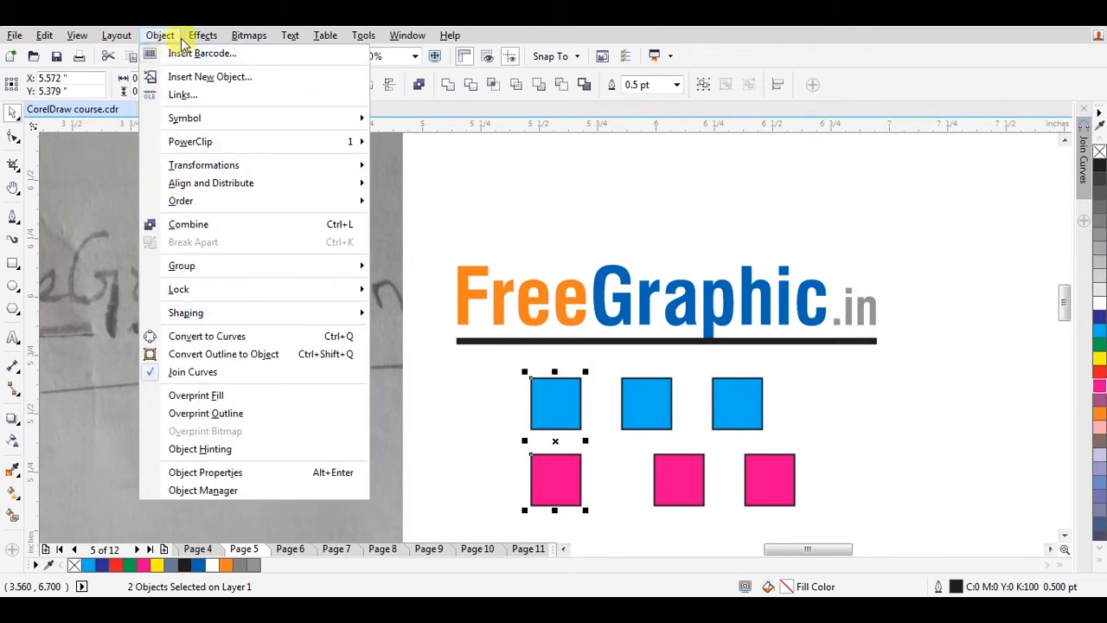
{"action": "mouse_move", "coordinate": [198, 45]}
{"action": "mouse_move", "coordinate": [149, 47]}
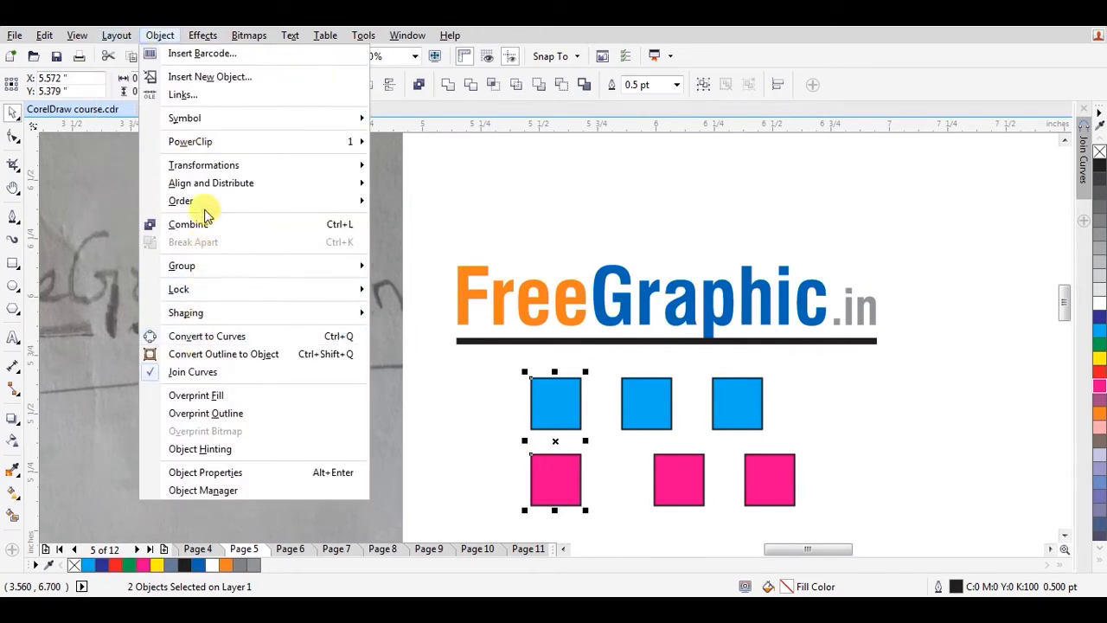
{"action": "mouse_move", "coordinate": [205, 202]}
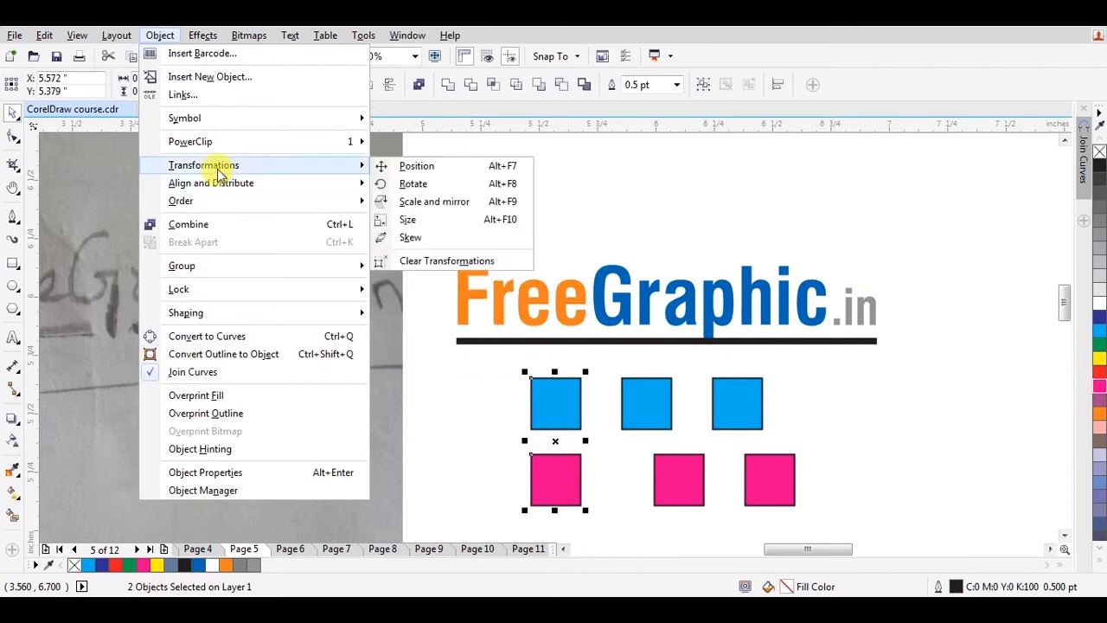
{"action": "mouse_move", "coordinate": [224, 183]}
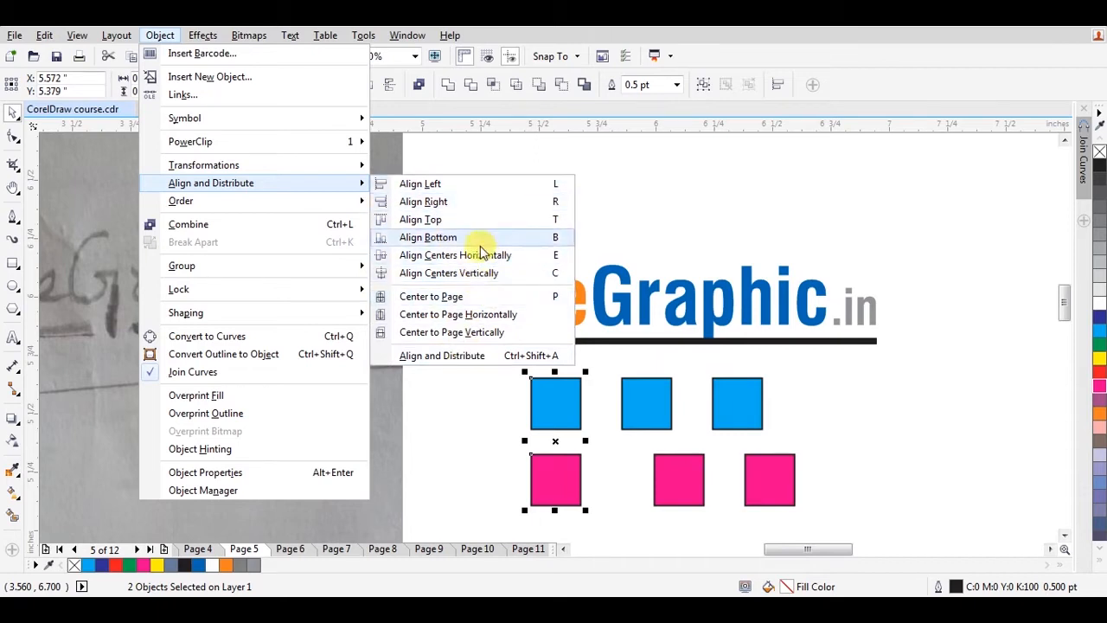
{"action": "left_click", "coordinate": [612, 393]}
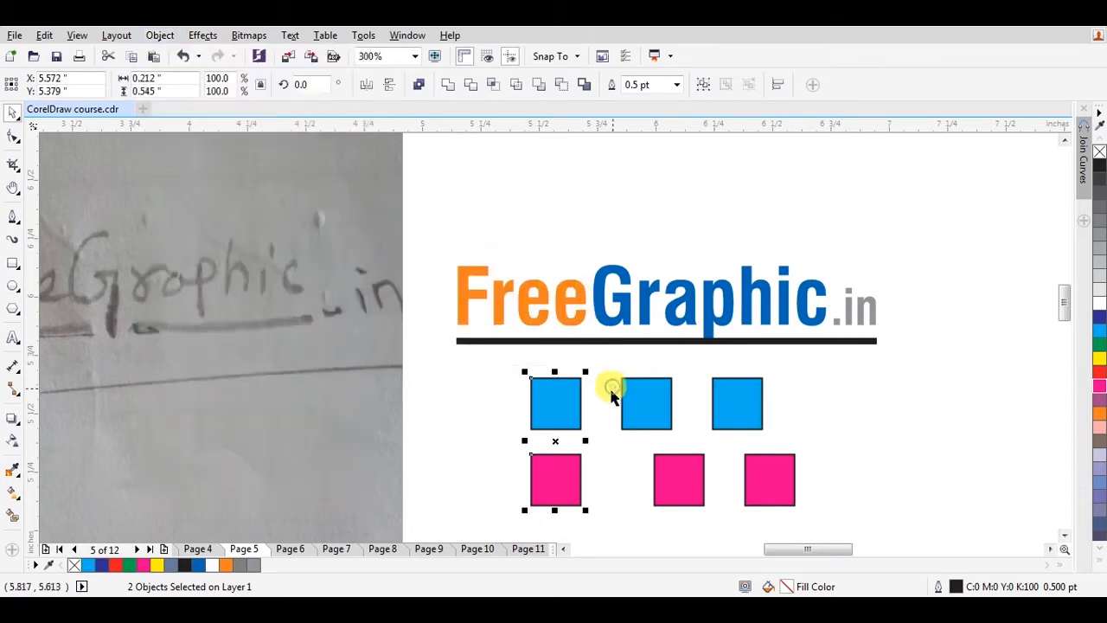
{"action": "left_click", "coordinate": [616, 453]}
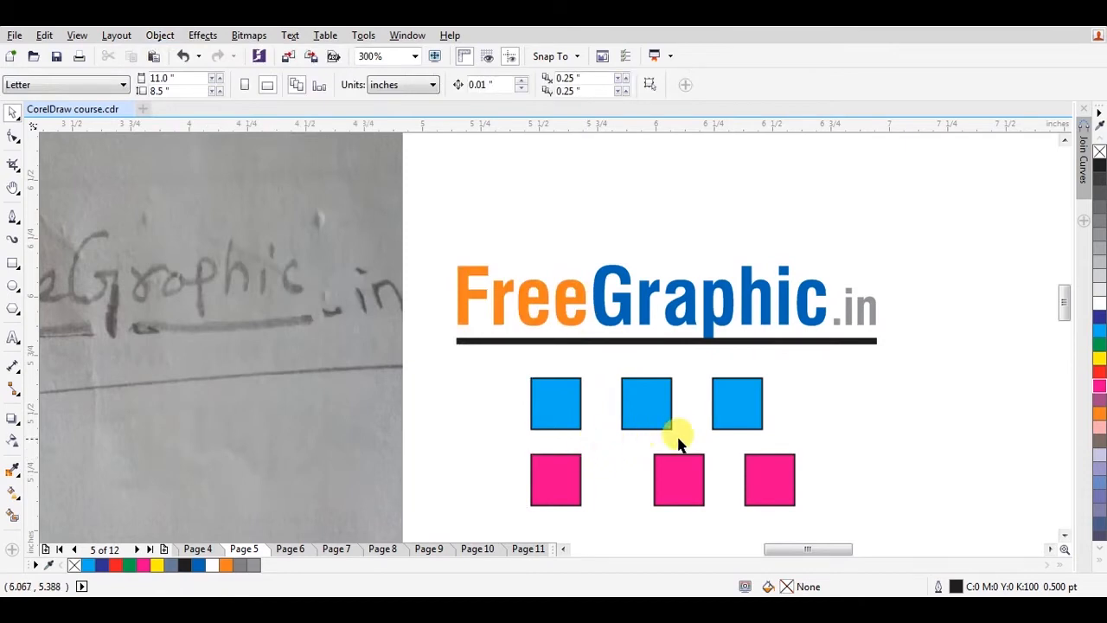
- Widen the middle magenta square to about 0.33 inches and left-align it with the middle blue square
{"action": "left_click", "coordinate": [682, 469]}
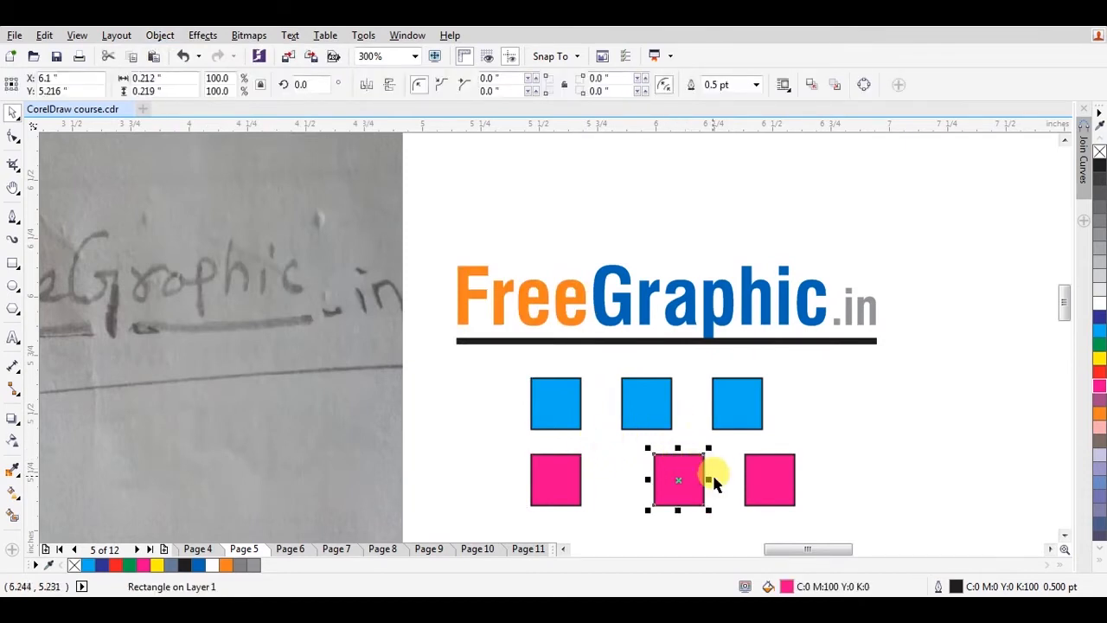
{"action": "left_click_drag", "start_coordinate": [710, 480], "coordinate": [683, 480]}
{"action": "key", "text": "ctrl+z"}
{"action": "left_click", "coordinate": [693, 442]}
{"action": "left_click", "coordinate": [695, 472]}
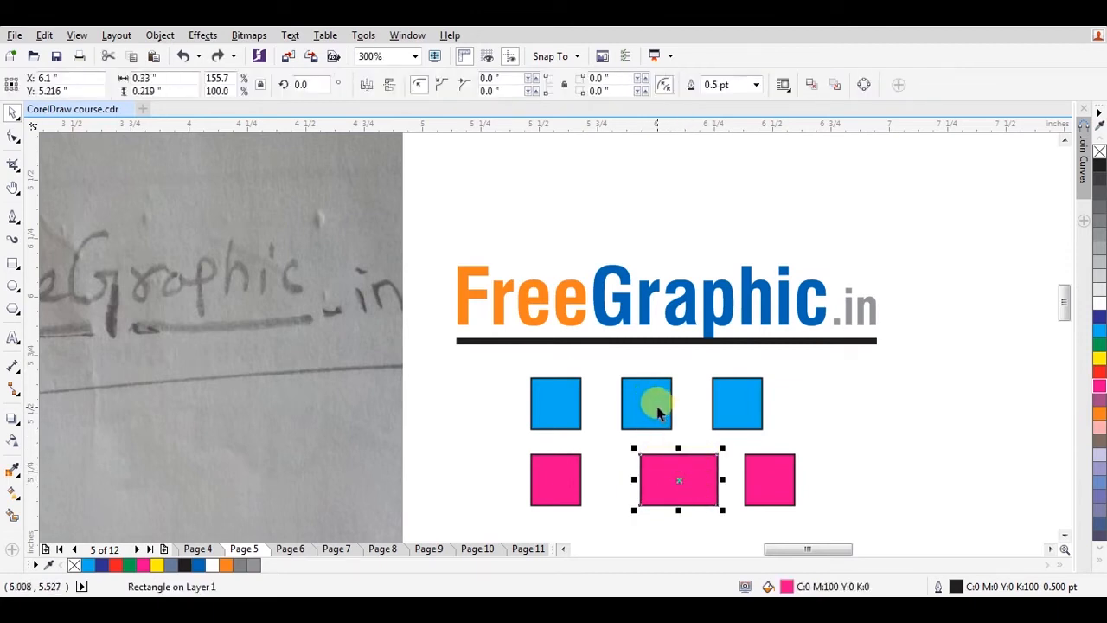
{"action": "left_click", "coordinate": [650, 405], "text": "shift"}
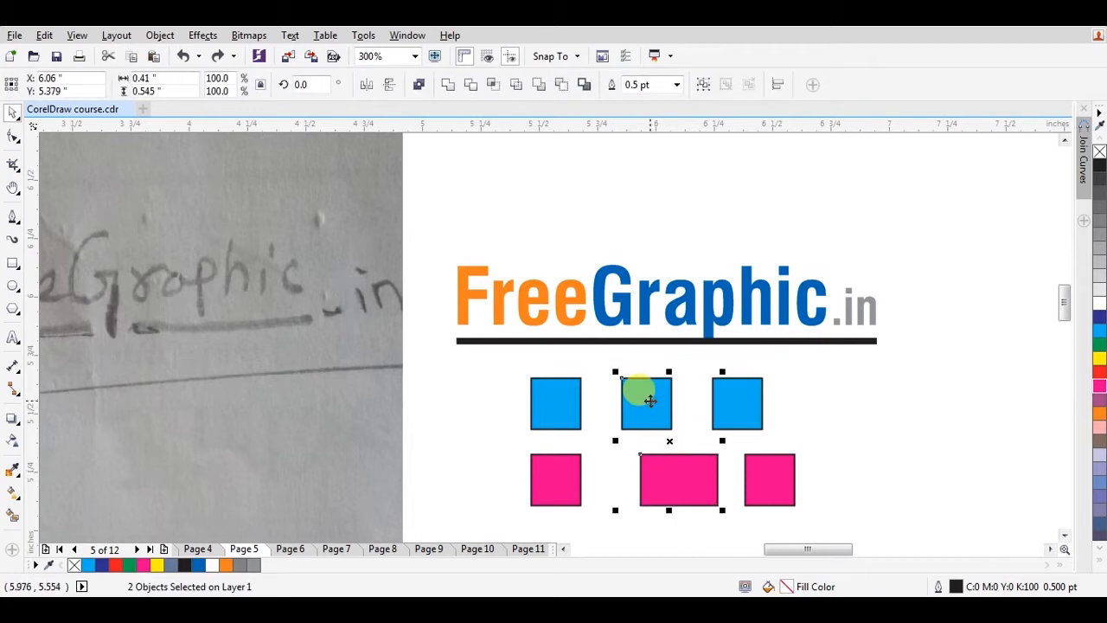
{"action": "key", "text": "l"}
{"action": "left_click", "coordinate": [804, 440]}
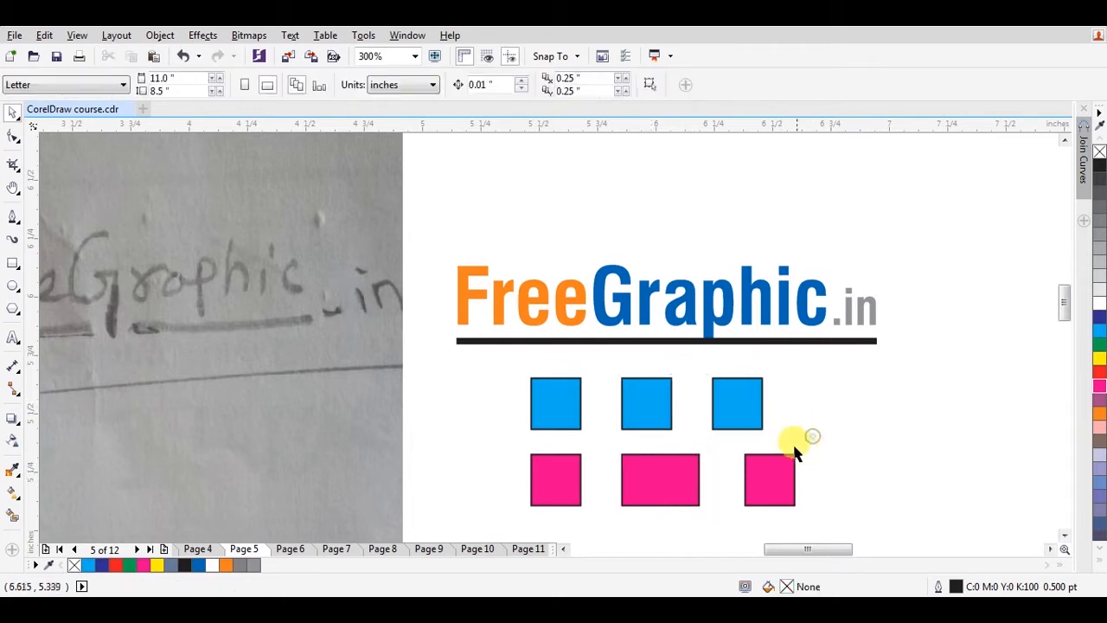
- Add a horizontal guideline through the blue row and top-align the third magenta square, moved farther right, with the third blue square
{"action": "left_click_drag", "start_coordinate": [769, 480], "coordinate": [840, 479]}
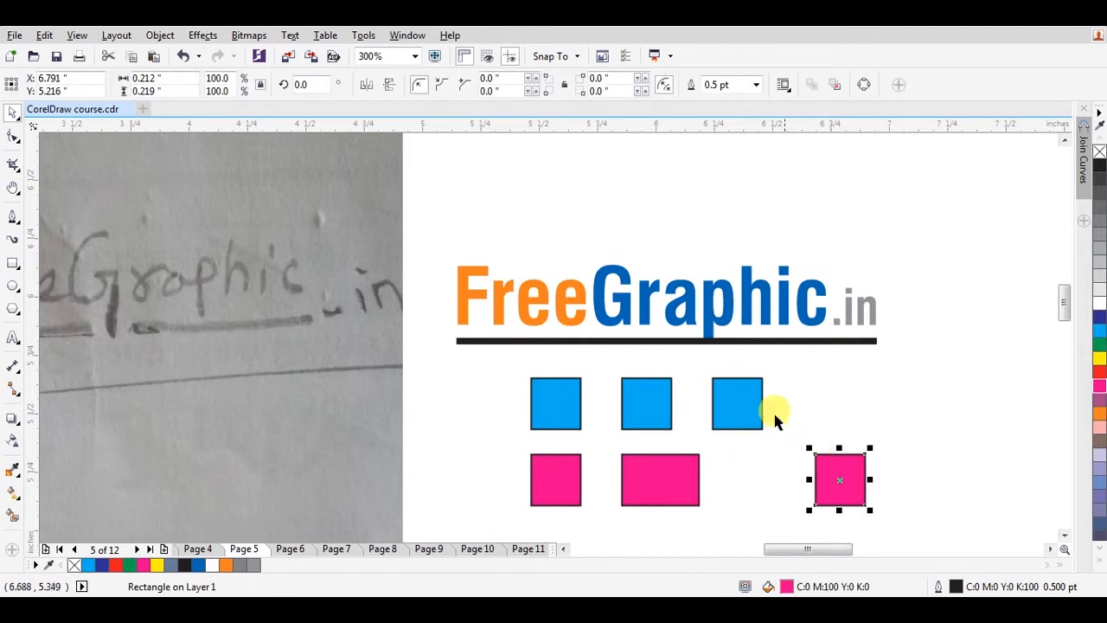
{"action": "left_click_drag", "start_coordinate": [805, 130], "coordinate": [784, 407]}
{"action": "left_click", "coordinate": [839, 482]}
{"action": "left_click", "coordinate": [746, 391], "text": "shift"}
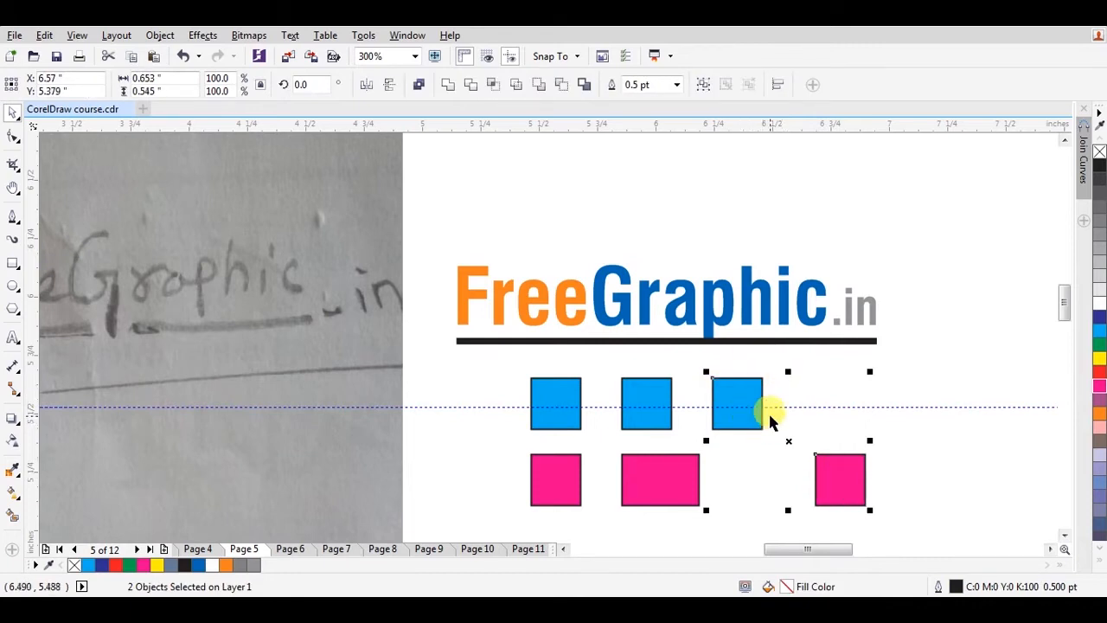
{"action": "key", "text": "t"}
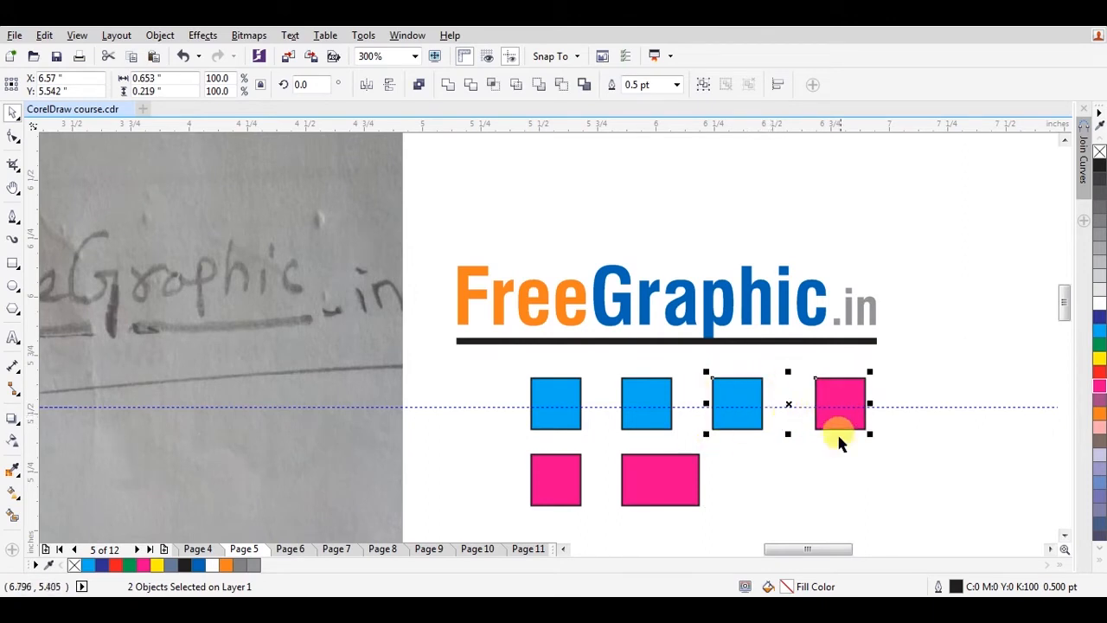
- Move the third magenta square below the blue row, widen it to about 0.316 inches, and center it vertically under the third blue square
{"action": "left_click", "coordinate": [835, 476]}
{"action": "left_click_drag", "start_coordinate": [747, 388], "coordinate": [874, 459]}
{"action": "left_click", "coordinate": [884, 461]}
{"action": "left_click", "coordinate": [875, 463]}
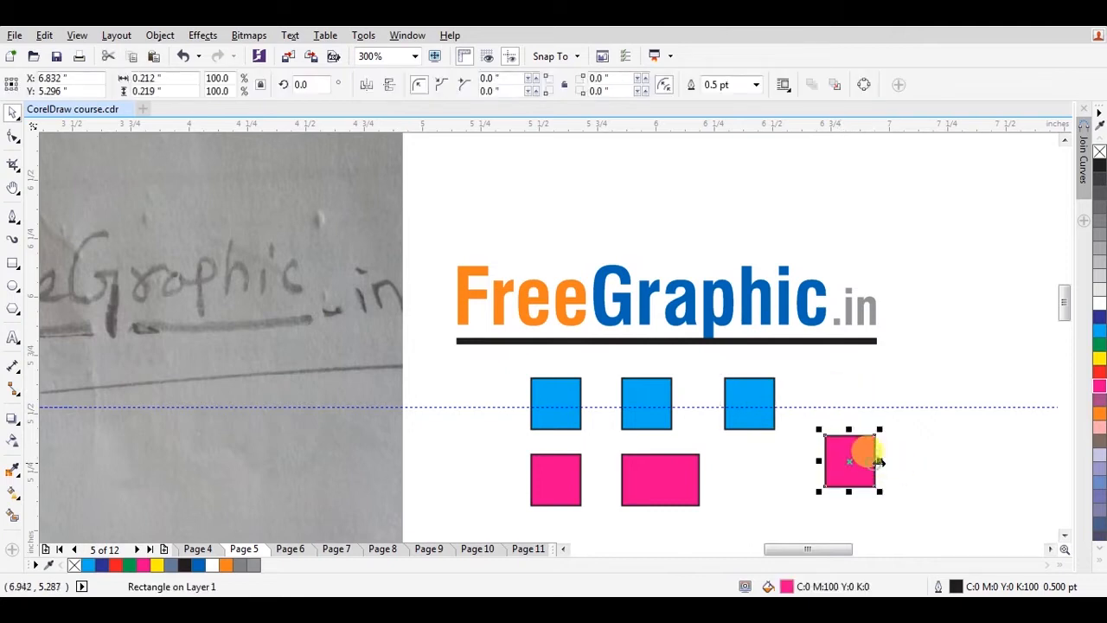
{"action": "left_click_drag", "start_coordinate": [883, 463], "coordinate": [864, 477]}
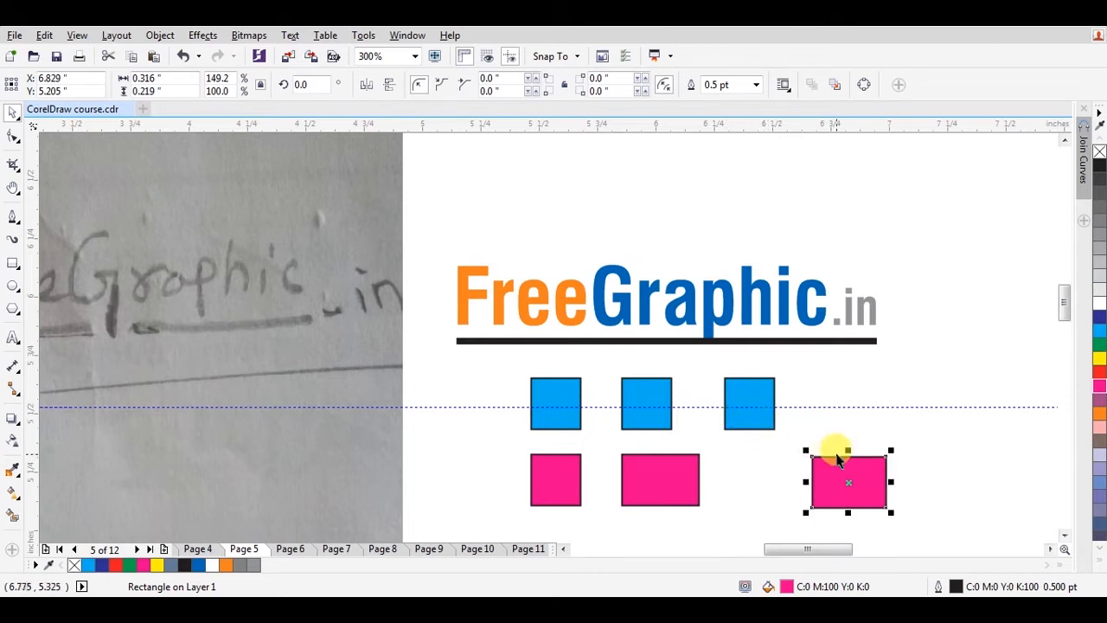
{"action": "left_click", "coordinate": [767, 391], "text": "shift"}
{"action": "key", "text": "c"}
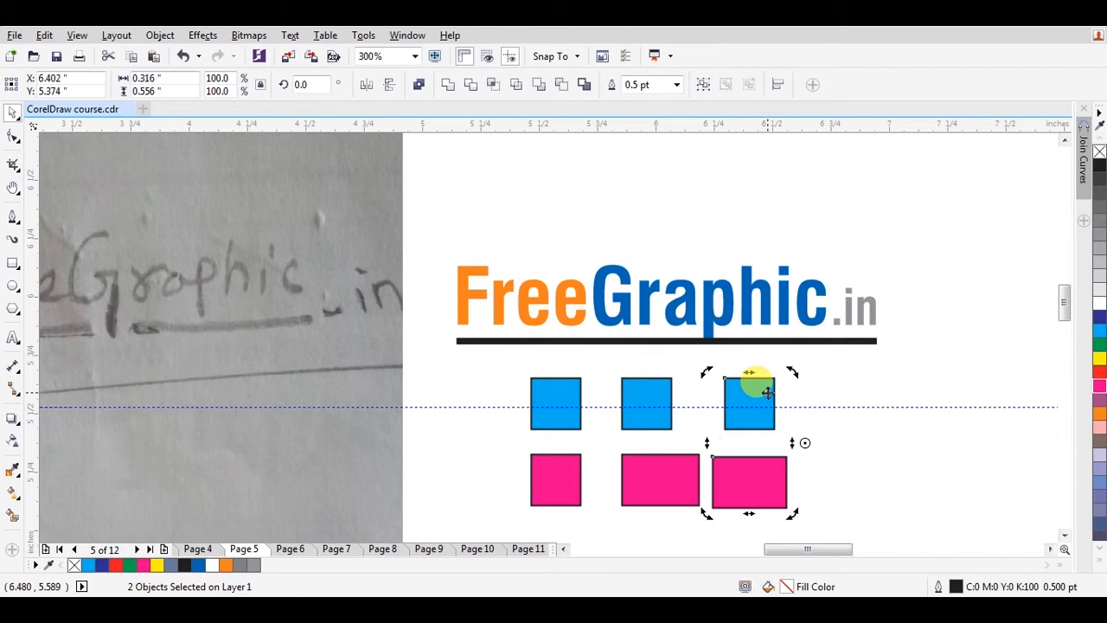
{"action": "left_click", "coordinate": [827, 434]}
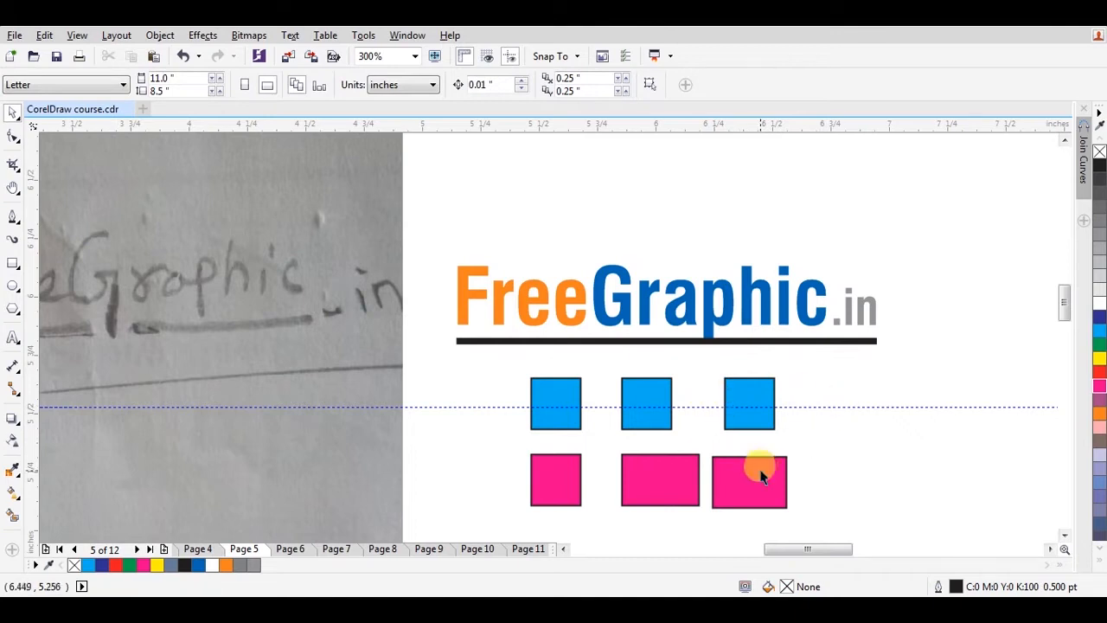
- Align the third magenta rectangle and blue square with Align Centers Horizontally, and move the magenta rectangle away below the row
{"action": "left_click", "coordinate": [769, 471]}
{"action": "left_click", "coordinate": [765, 419], "text": "shift"}
{"action": "key", "text": "e"}
{"action": "left_click_drag", "start_coordinate": [754, 465], "coordinate": [841, 467]}
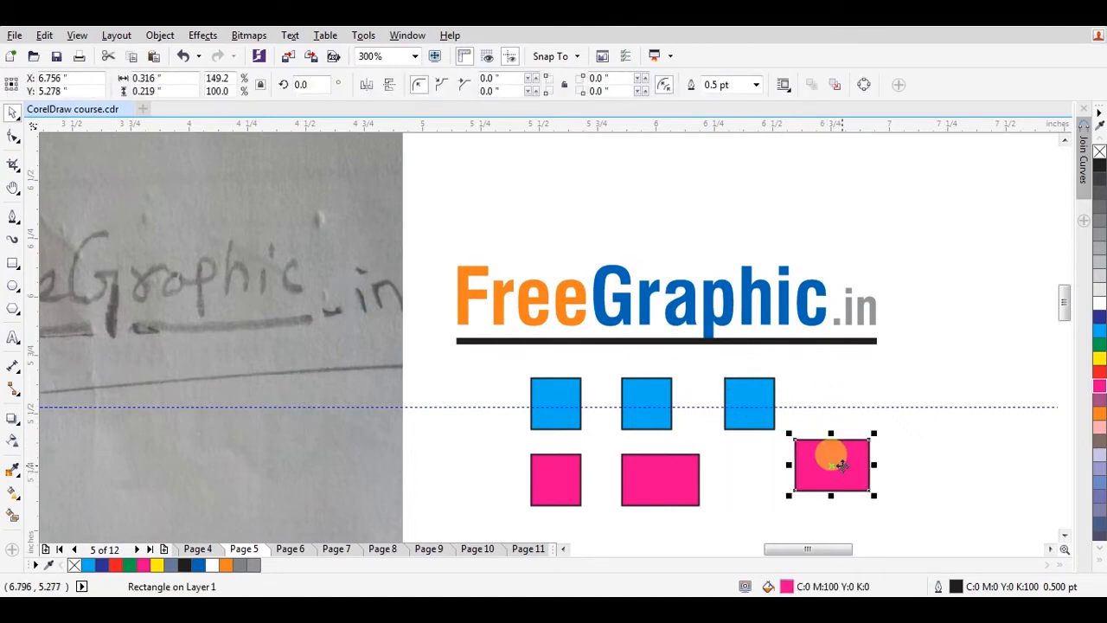
- Bring up the Align and Distribute docker as a floating window to view its options, and close it together with Join Curves
{"action": "left_click", "coordinate": [160, 35]}
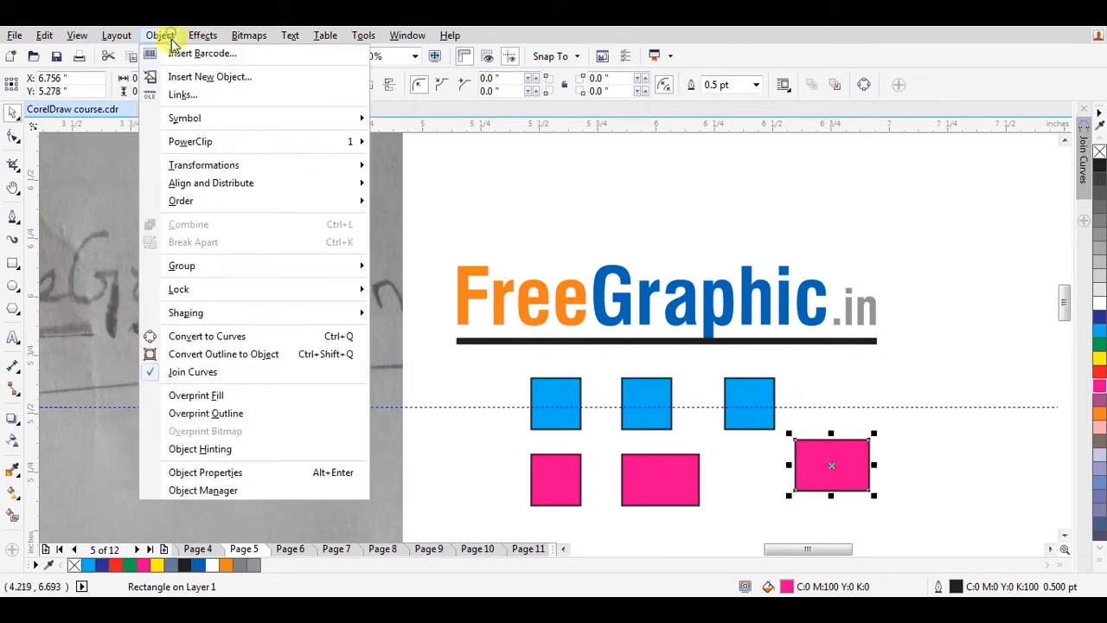
{"action": "mouse_move", "coordinate": [333, 188]}
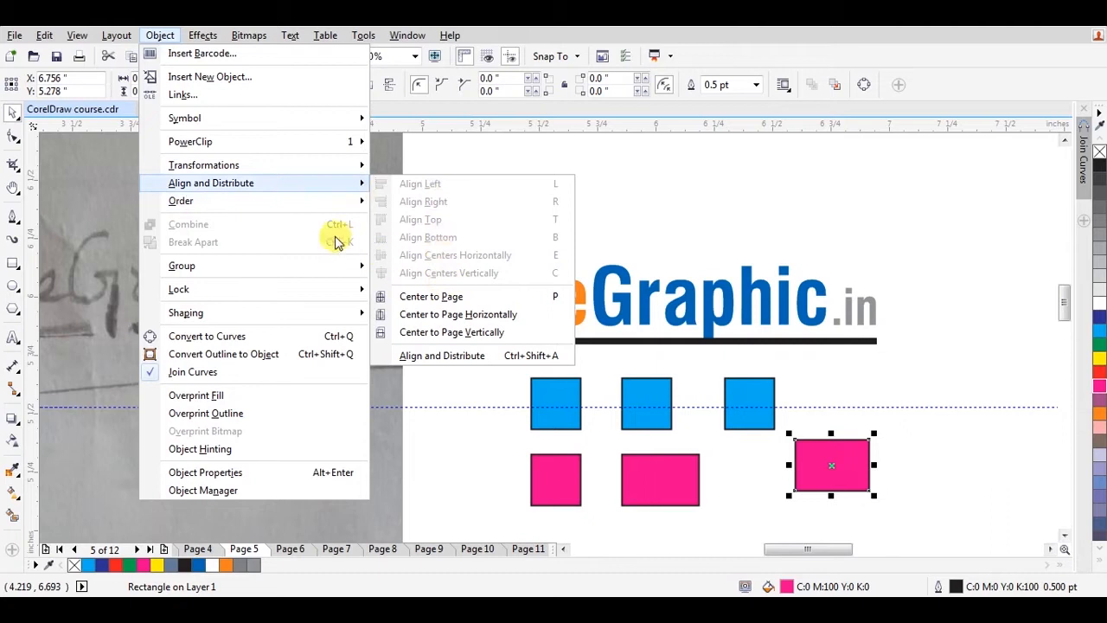
{"action": "left_click", "coordinate": [428, 354]}
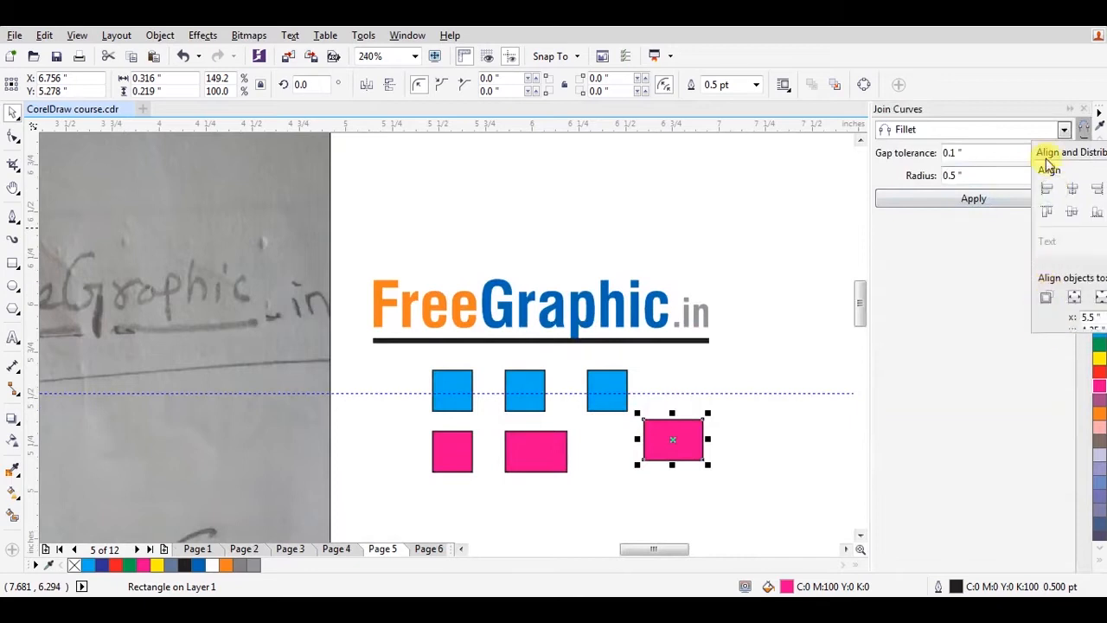
{"action": "left_click_drag", "start_coordinate": [1057, 151], "coordinate": [746, 173]}
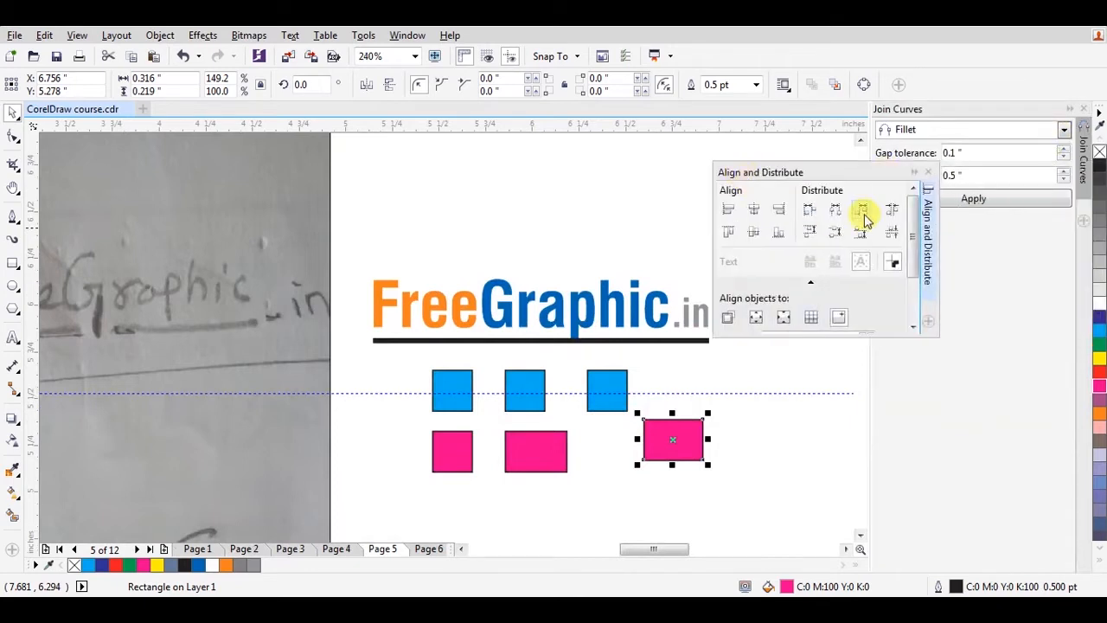
{"action": "left_click", "coordinate": [928, 172]}
{"action": "left_click", "coordinate": [1089, 110]}
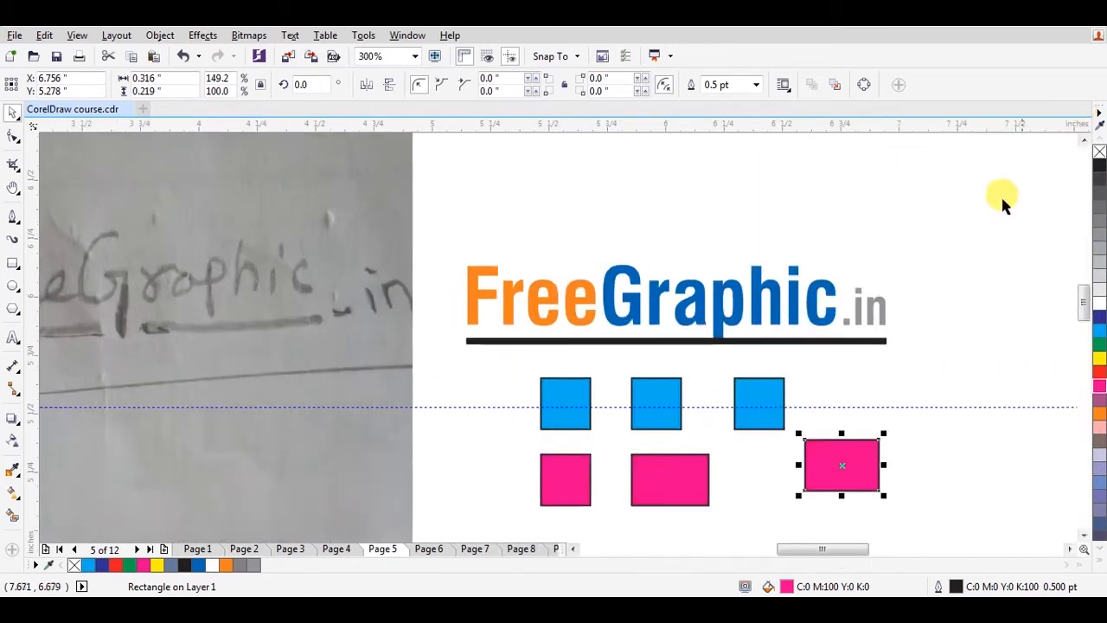
- Delete all the blue and magenta practice shapes below the logo
{"action": "left_click", "coordinate": [959, 223]}
{"action": "left_click_drag", "start_coordinate": [712, 441], "coordinate": [537, 508]}
{"action": "key", "text": "Delete"}
- Shorten the underline bar to about 1.796 inches so it starts at the F's left edge, and place a vertical guideline there
{"action": "key", "text": "z"}
{"action": "left_click_drag", "start_coordinate": [445, 260], "coordinate": [912, 375]}
{"action": "key", "text": "space"}
{"action": "left_click", "coordinate": [782, 388]}
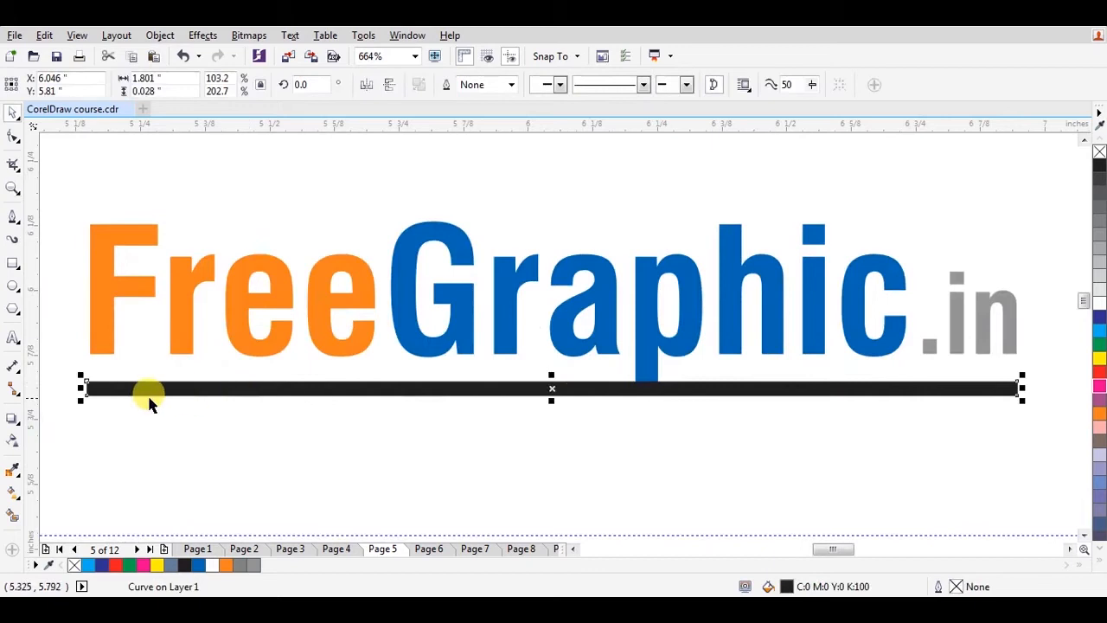
{"action": "left_click_drag", "start_coordinate": [81, 389], "coordinate": [83, 389]}
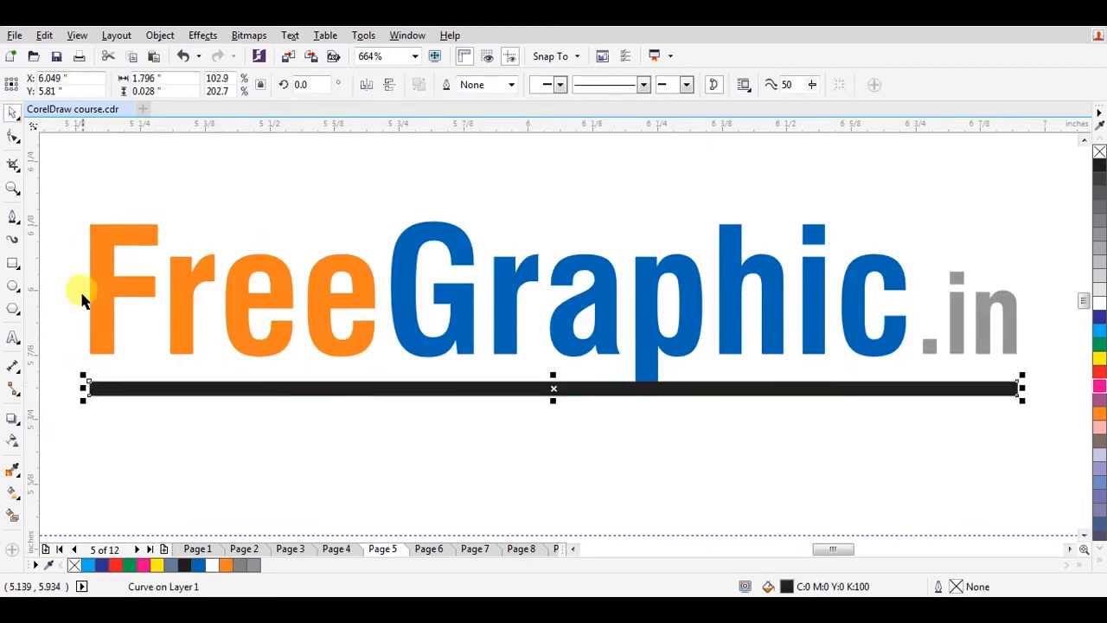
{"action": "left_click_drag", "start_coordinate": [38, 218], "coordinate": [89, 222]}
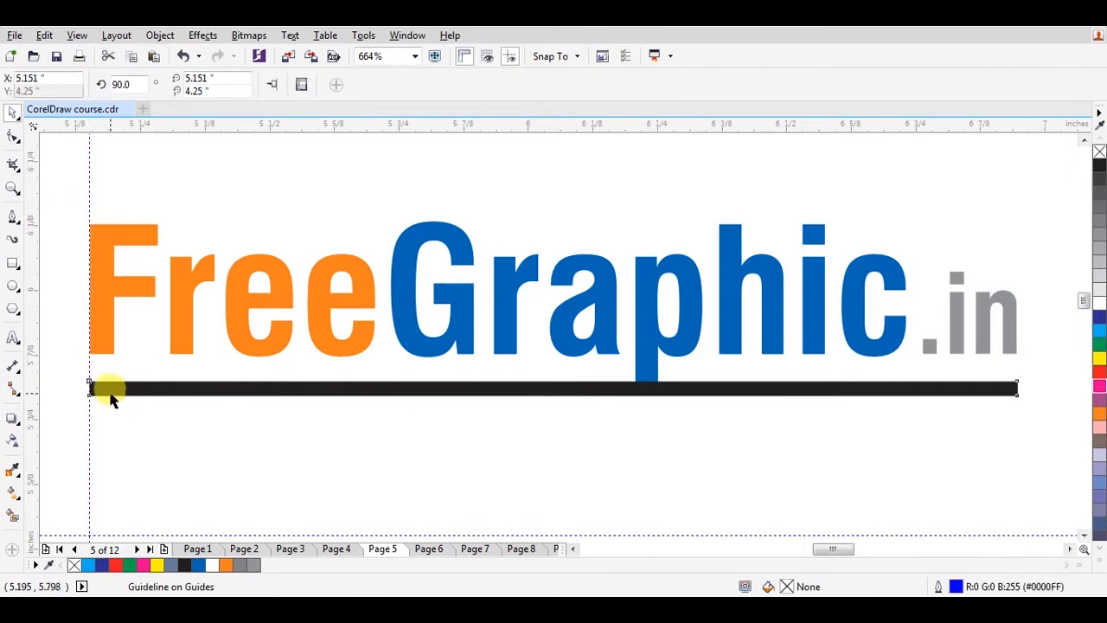
{"action": "left_click", "coordinate": [108, 390]}
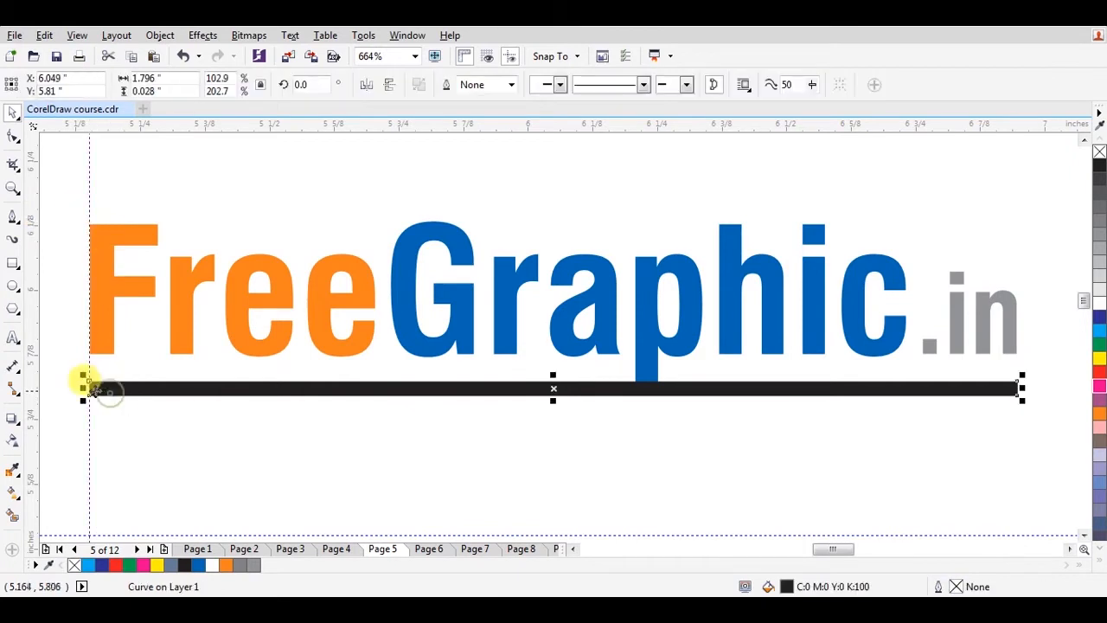
{"action": "left_click", "coordinate": [170, 408]}
{"action": "left_click_drag", "start_coordinate": [664, 390], "coordinate": [629, 412]}
{"action": "key", "text": "ctrl+z"}
{"action": "key", "text": "Escape"}
- Draw a rectangle about 0.083 by 0.064 inches over the bar at the p's descender and subtract it from the bar
{"action": "key", "text": "F6"}
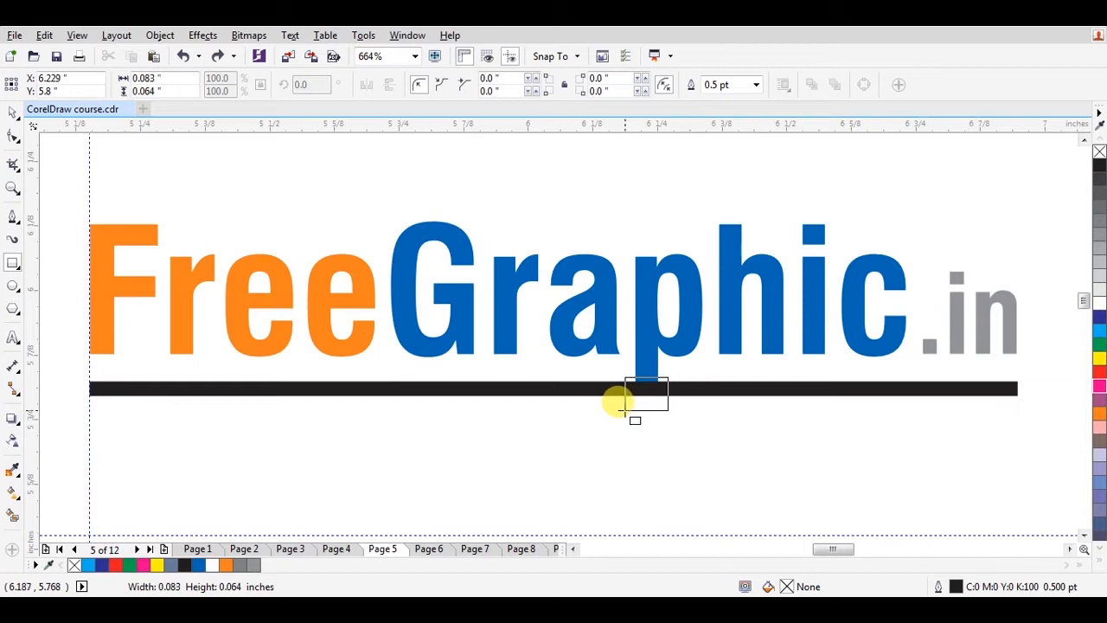
{"action": "left_click_drag", "start_coordinate": [623, 410], "coordinate": [620, 405]}
{"action": "key", "text": "space"}
{"action": "left_click", "coordinate": [705, 383], "text": "shift"}
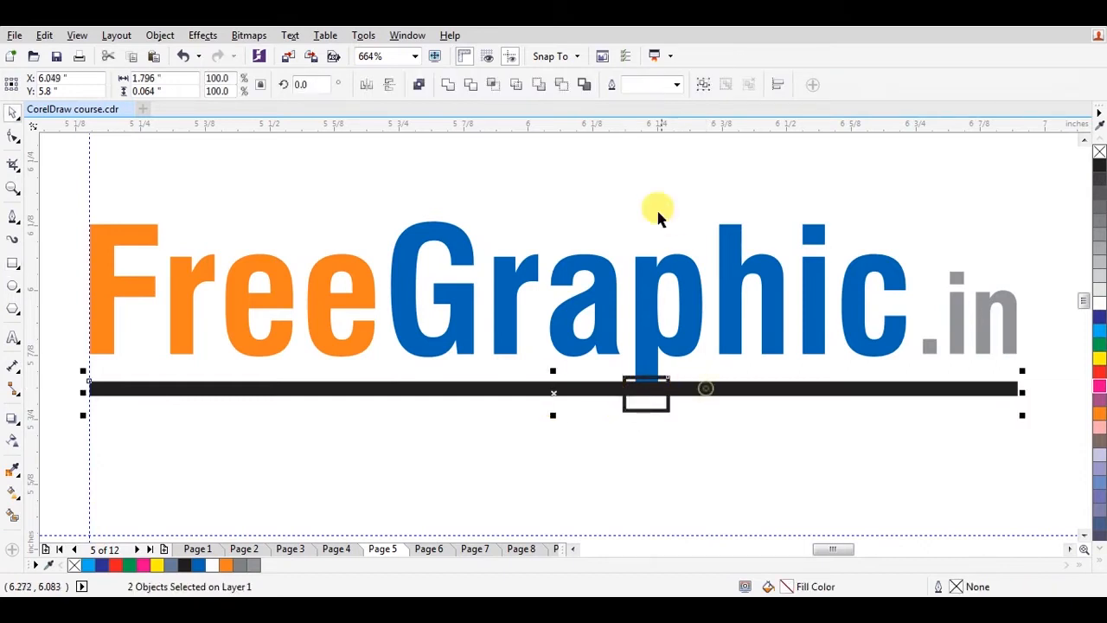
{"action": "left_click", "coordinate": [561, 87]}
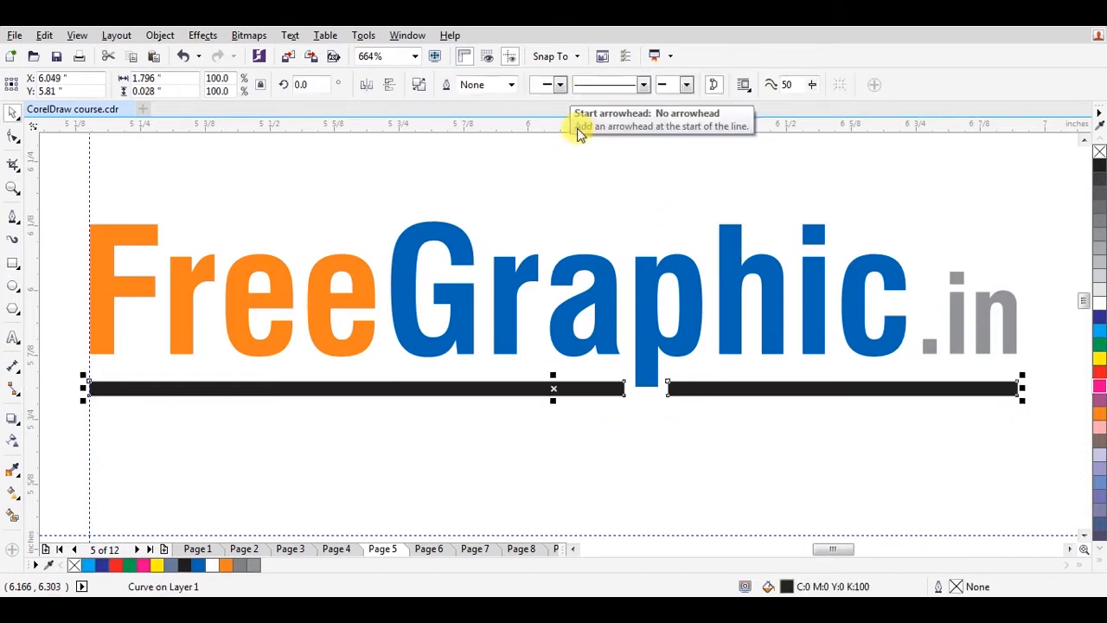
- Convert the letter p of Graphic to curves, selecting it alone within the text group
{"action": "key", "text": "z"}
{"action": "left_click_drag", "start_coordinate": [535, 314], "coordinate": [711, 426]}
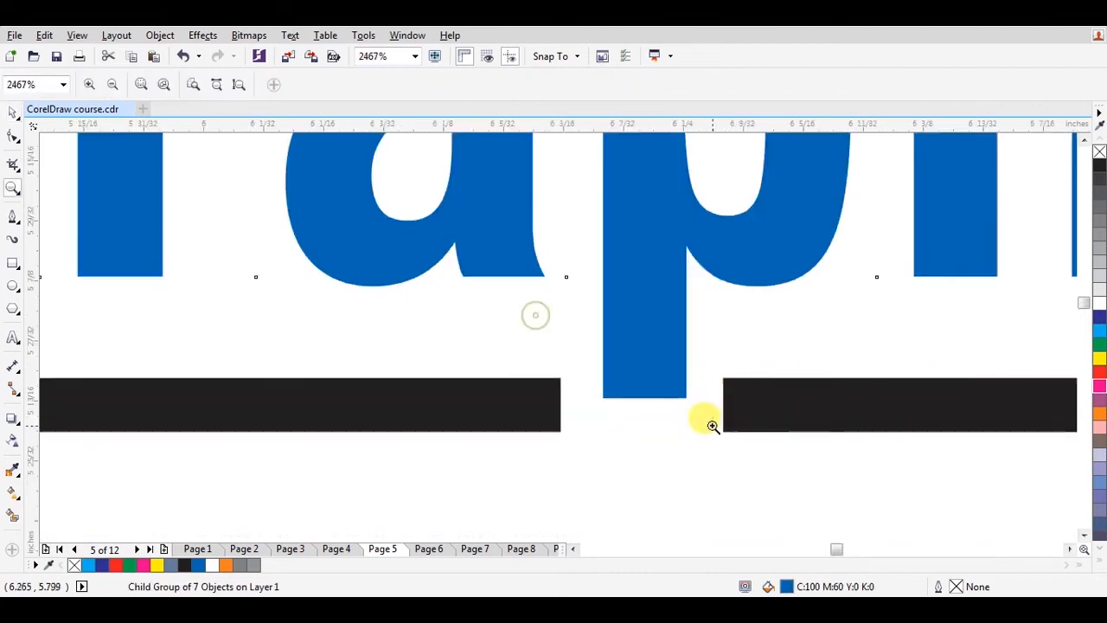
{"action": "key", "text": "F10"}
{"action": "key", "text": "space"}
{"action": "left_click", "coordinate": [662, 372], "text": "ctrl"}
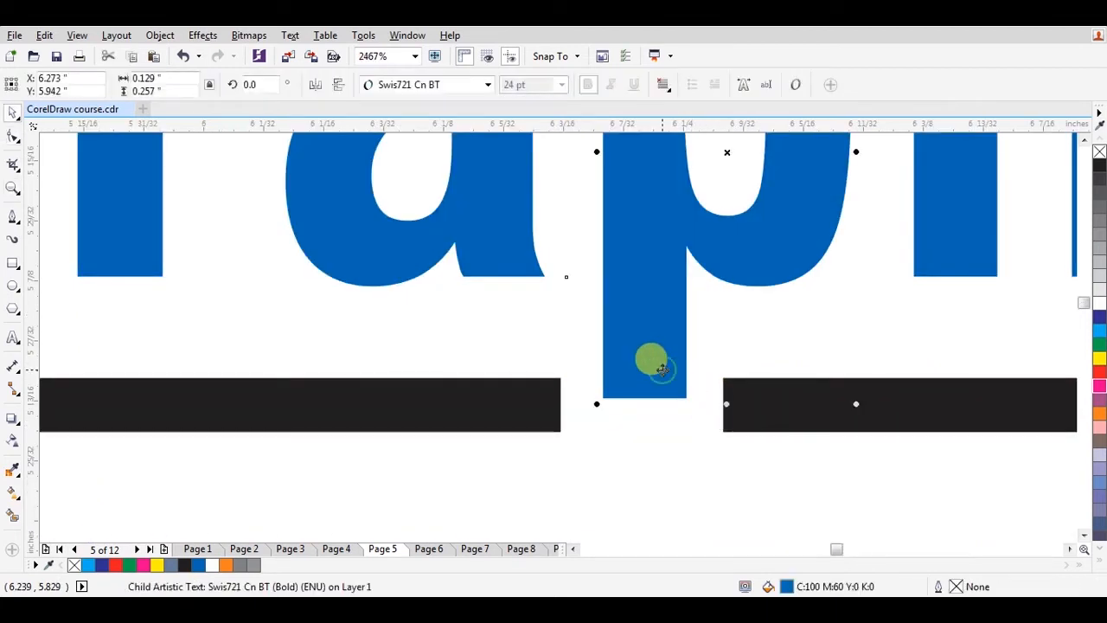
{"action": "key", "text": "ctrl+q"}
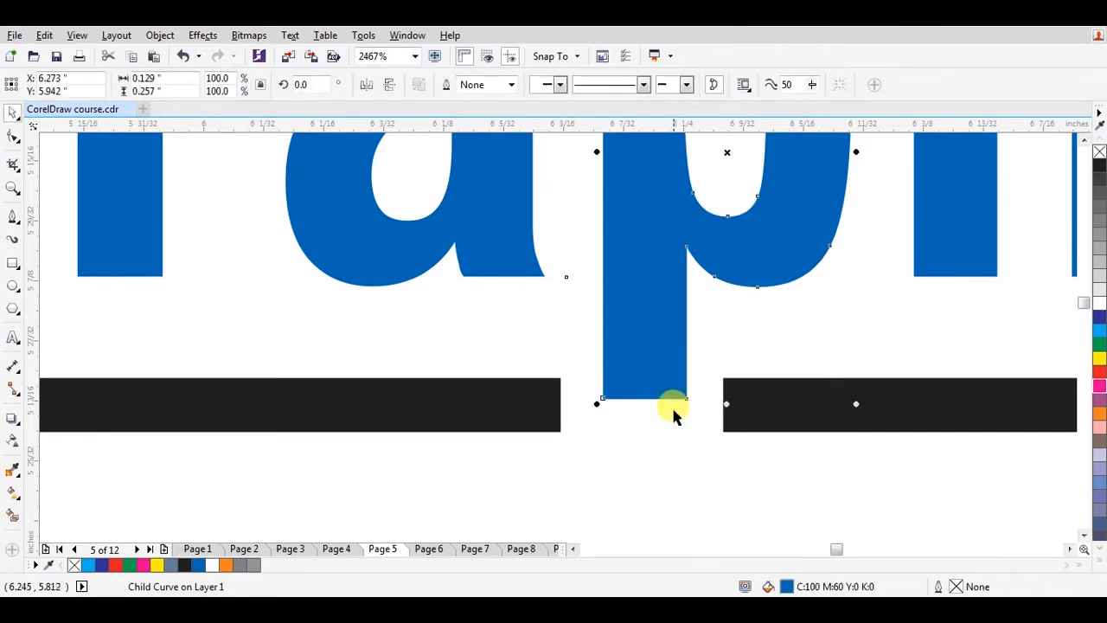
- Lengthen the p's descender by moving its two bottom nodes straight down to the bottom edge of the underline bar
{"action": "left_click", "coordinate": [672, 440]}
{"action": "left_click", "coordinate": [655, 369]}
{"action": "left_click", "coordinate": [673, 412]}
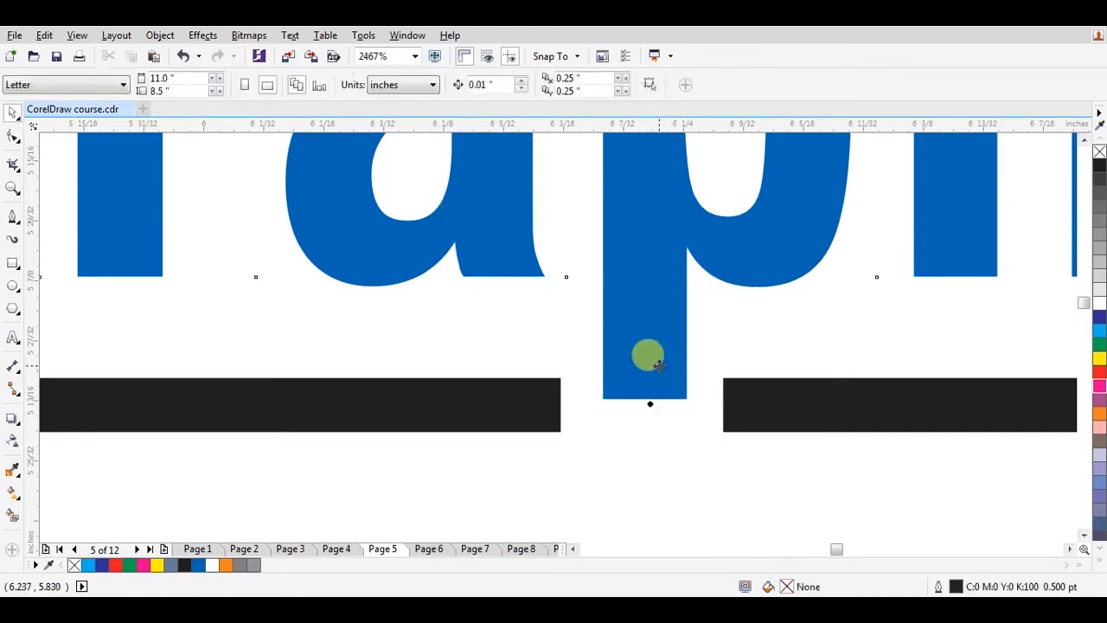
{"action": "left_click", "coordinate": [658, 366], "text": "ctrl"}
{"action": "key", "text": "F10"}
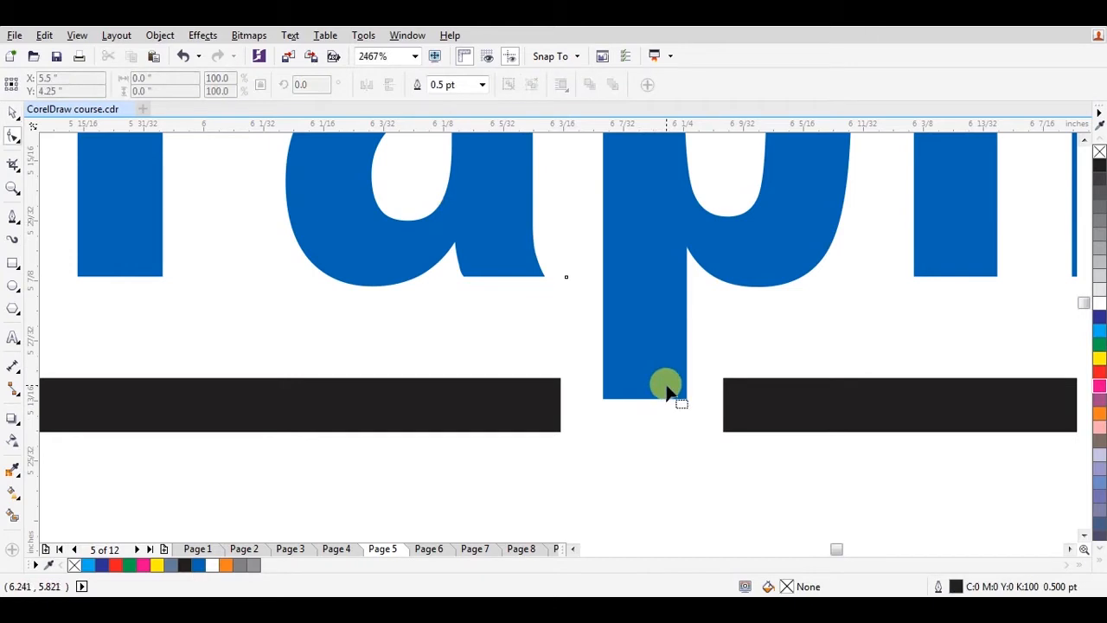
{"action": "left_click", "coordinate": [667, 391]}
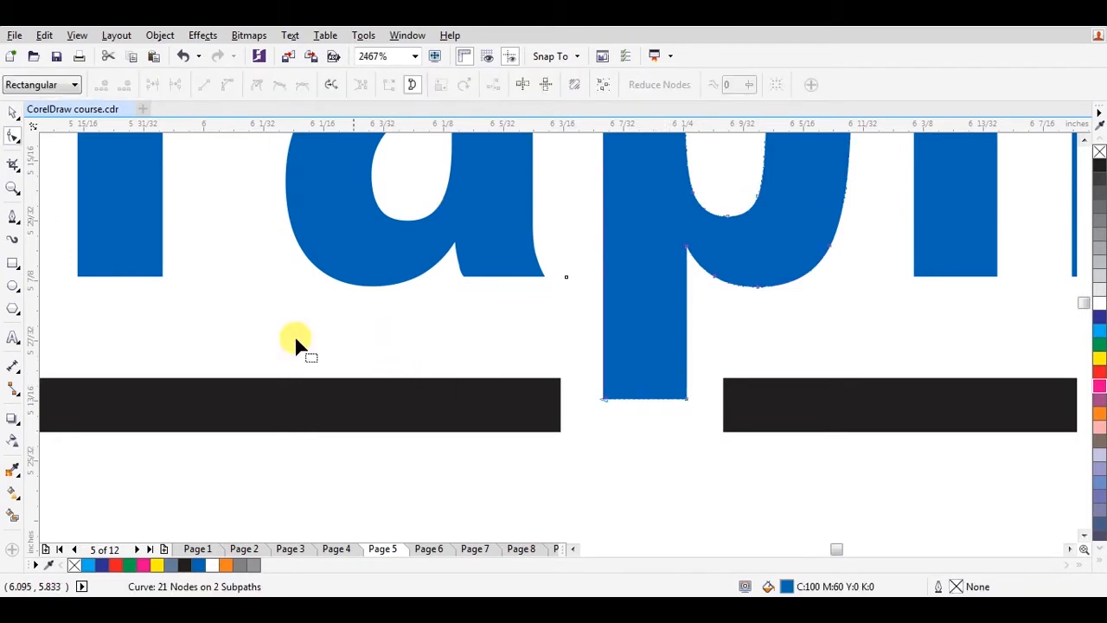
{"action": "left_click_drag", "start_coordinate": [714, 368], "coordinate": [606, 407]}
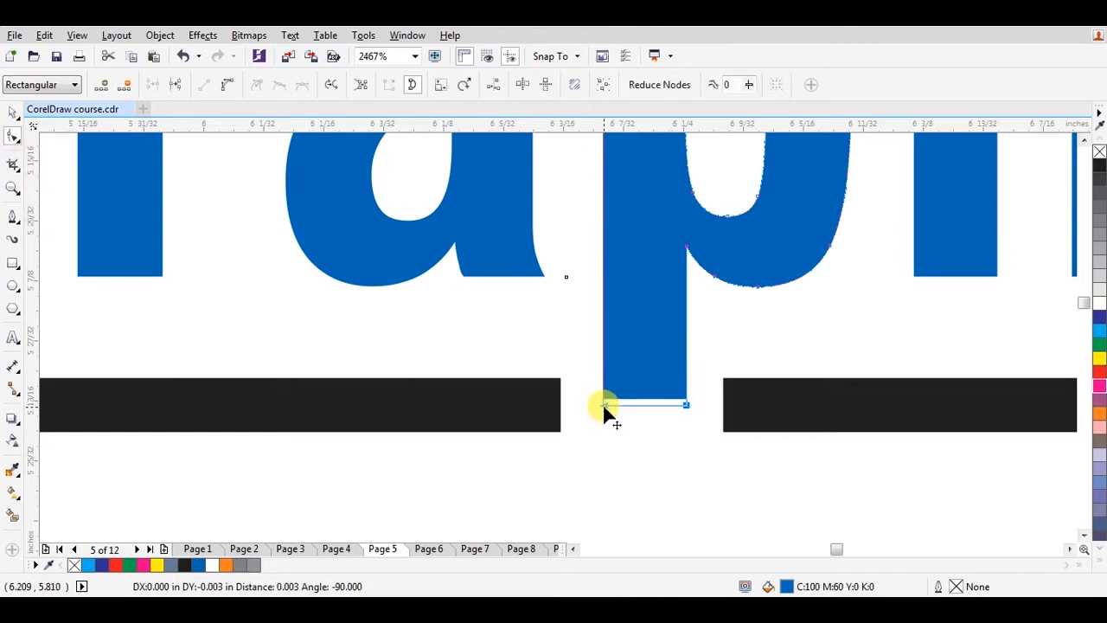
{"action": "left_click_drag", "start_coordinate": [603, 415], "coordinate": [602, 427]}
{"action": "key", "text": "space"}
{"action": "left_click", "coordinate": [650, 448]}
- Recolour both parts of the underline bar in the same blue as the word Graphic
{"action": "left_click", "coordinate": [521, 393]}
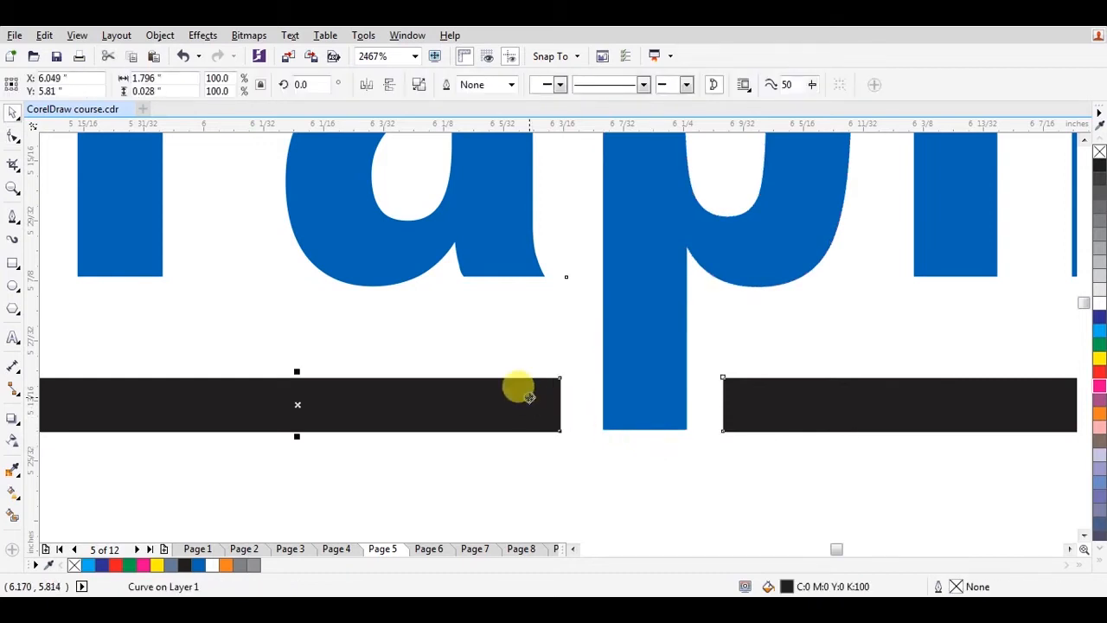
{"action": "scroll", "coordinate": [523, 393], "scroll_direction": "down", "scroll_amount": 2}
{"action": "left_click", "coordinate": [554, 425]}
{"action": "scroll", "coordinate": [553, 394], "scroll_direction": "down", "scroll_amount": 1}
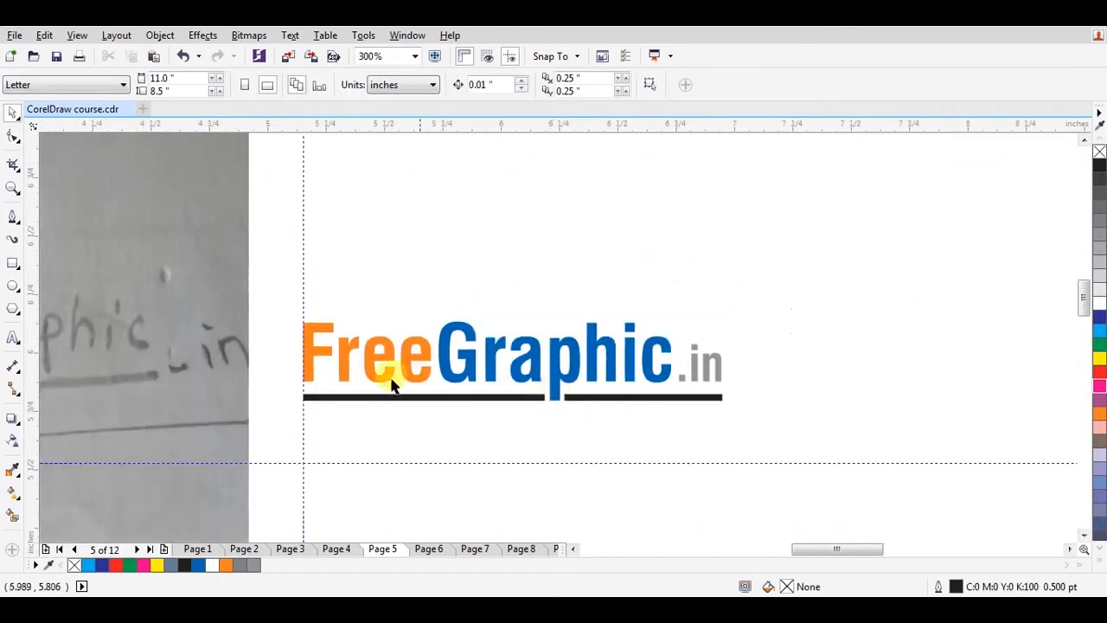
{"action": "scroll", "coordinate": [747, 390], "scroll_direction": "up", "scroll_amount": 1}
{"action": "left_click", "coordinate": [747, 394]}
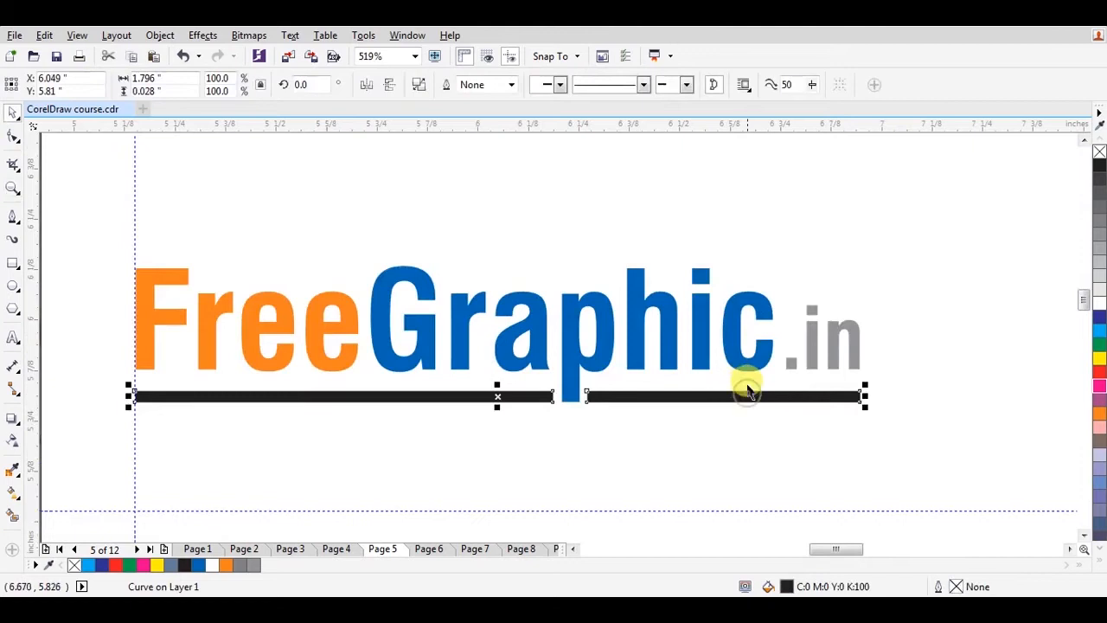
{"action": "key", "text": "ctrl+r"}
{"action": "left_click", "coordinate": [705, 439]}
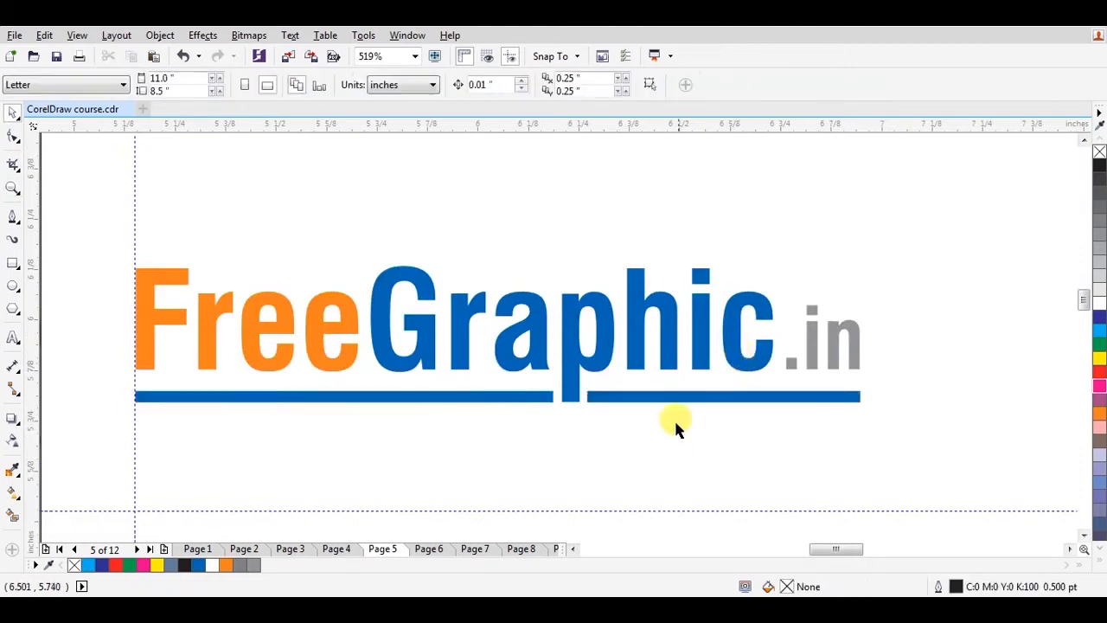
- Select the logo text and underline bar together as one group and move it up, away from the sketch photo
{"action": "scroll", "coordinate": [616, 376], "scroll_direction": "down", "scroll_amount": 2}
{"action": "key", "text": "h"}
{"action": "left_click_drag", "start_coordinate": [576, 362], "coordinate": [665, 377]}
{"action": "key", "text": "space"}
{"action": "left_click_drag", "start_coordinate": [895, 302], "coordinate": [470, 410]}
{"action": "left_click_drag", "start_coordinate": [613, 381], "coordinate": [697, 340]}
{"action": "left_click", "coordinate": [676, 391]}
{"action": "scroll", "coordinate": [623, 396], "scroll_direction": "down", "scroll_amount": 2}
{"action": "key", "text": "z"}
{"action": "mouse_move", "coordinate": [240, 331]}
{"action": "left_mouse_down"}
{"action": "mouse_move", "coordinate": [684, 502]}
{"action": "mouse_move", "coordinate": [826, 541]}
{"action": "left_mouse_up"}
{"action": "key", "text": "space"}
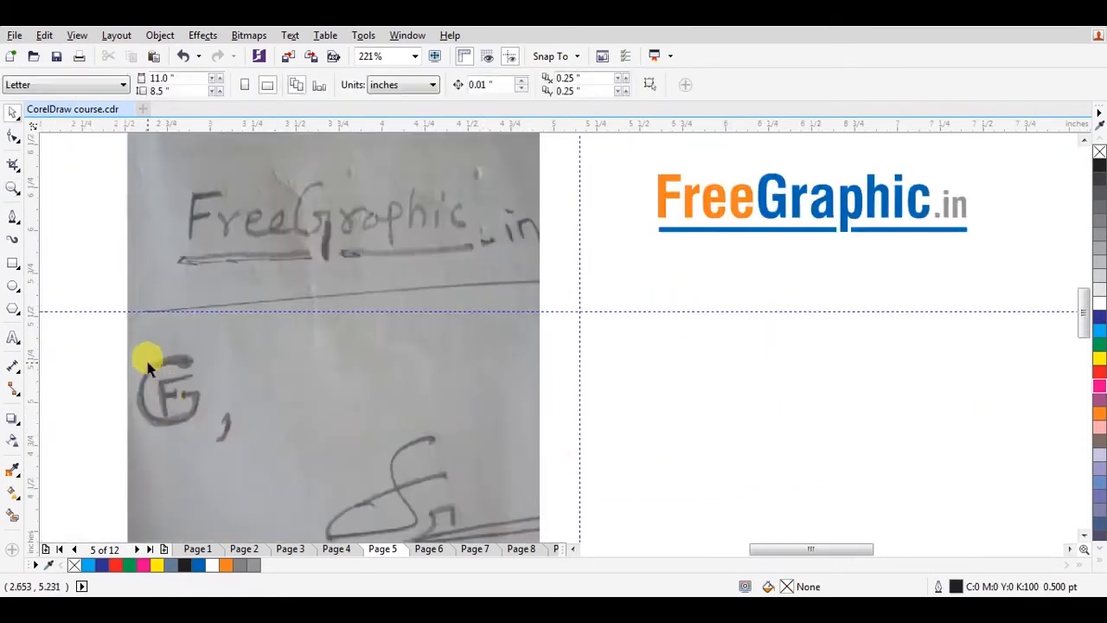
- Move the grouped logo down below the horizontal guideline, level with the GF monogram sketch
{"action": "left_click", "coordinate": [779, 200]}
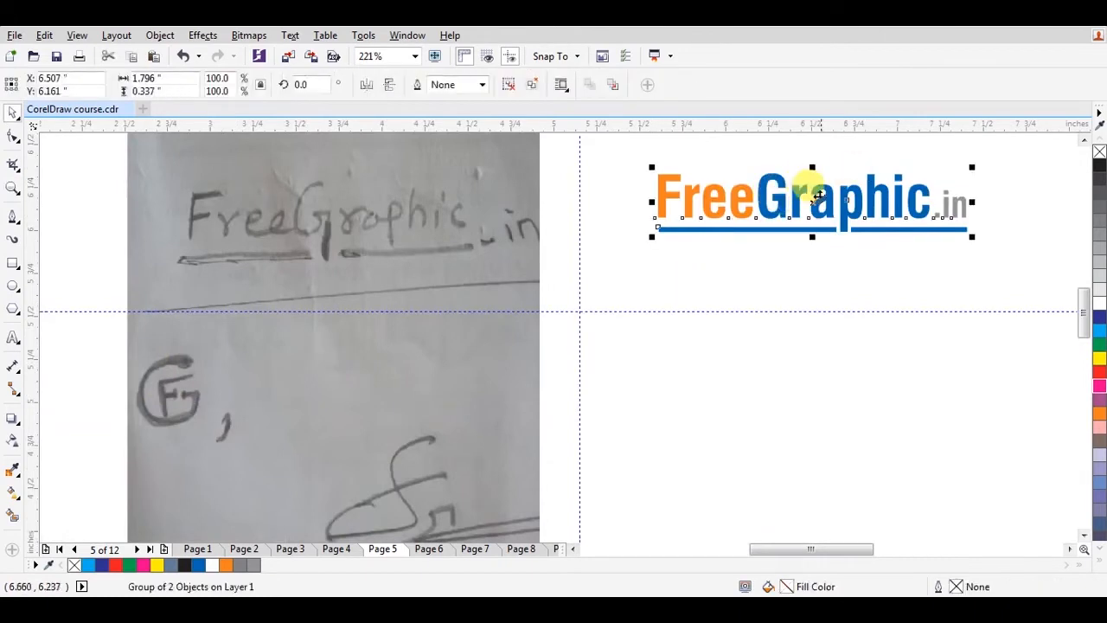
{"action": "left_click_drag", "start_coordinate": [813, 198], "coordinate": [865, 373]}
{"action": "key", "text": "z"}
{"action": "left_click_drag", "start_coordinate": [121, 307], "coordinate": [883, 446]}
{"action": "key", "text": "space"}
{"action": "left_click", "coordinate": [629, 327]}
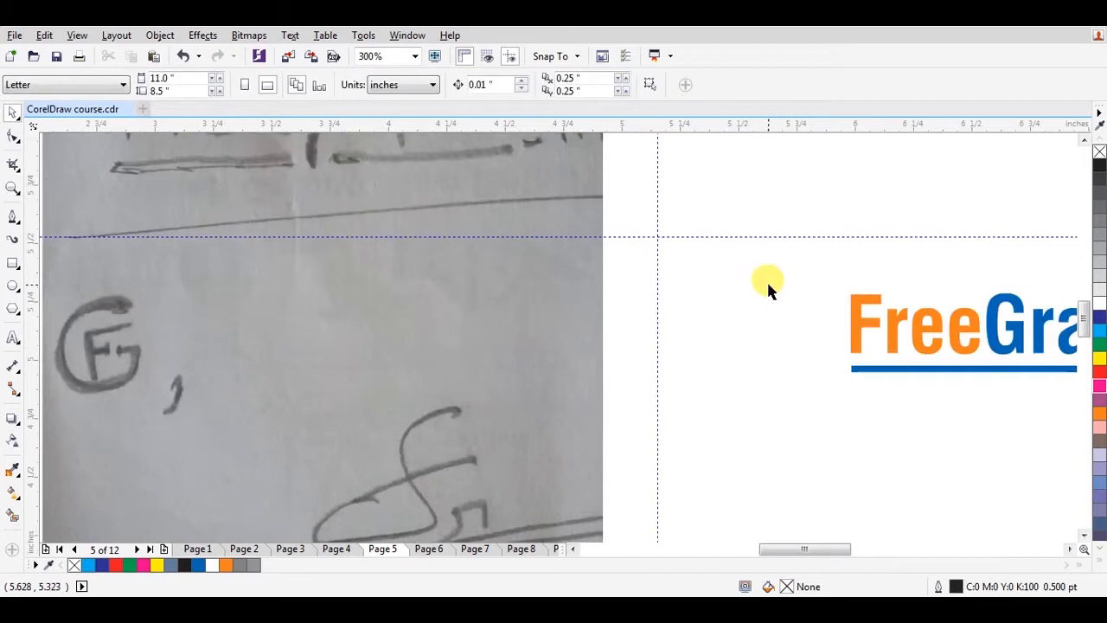
{"action": "key", "text": "F7"}
{"action": "left_click_drag", "start_coordinate": [782, 287], "coordinate": [690, 379]}
{"action": "key", "text": "space"}
{"action": "mouse_move", "coordinate": [734, 338]}
{"action": "left_mouse_down"}
{"action": "mouse_move", "coordinate": [244, 322]}
{"action": "mouse_move", "coordinate": [71, 329]}
{"action": "mouse_move", "coordinate": [106, 359]}
{"action": "mouse_move", "coordinate": [618, 358]}
{"action": "left_mouse_up"}
{"action": "key", "text": "ctrl+z"}
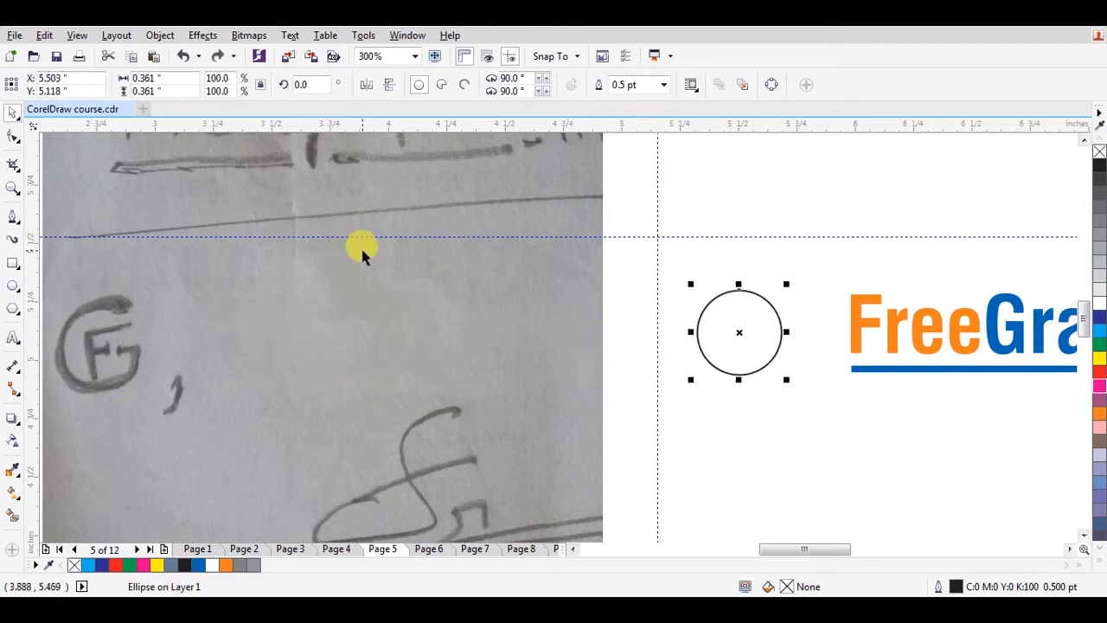
{"action": "key", "text": "Delete"}
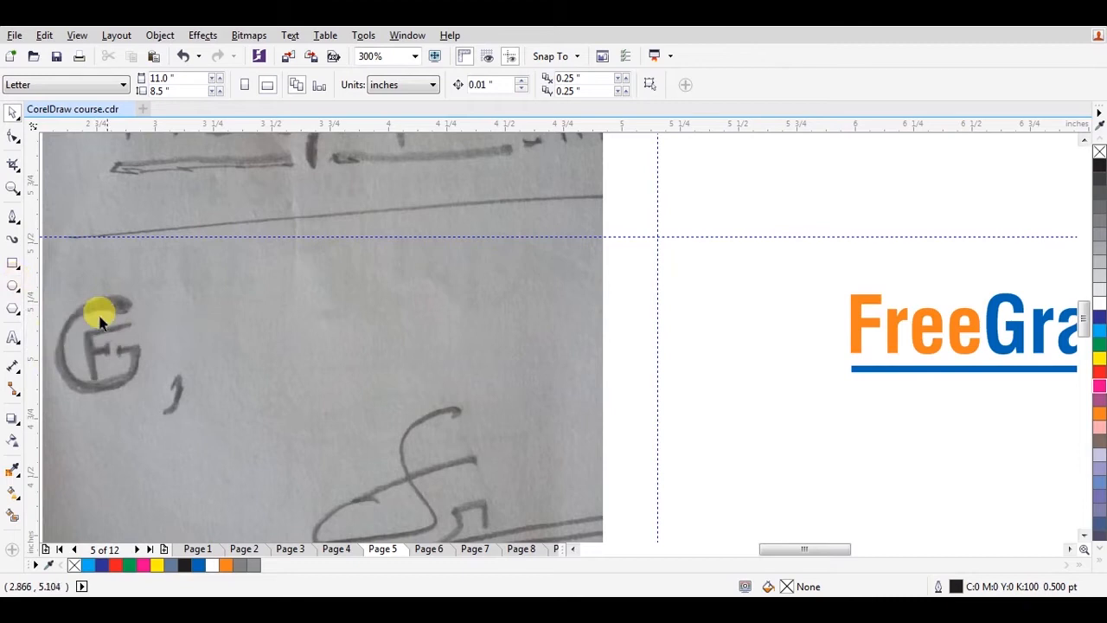
{"action": "key", "text": "F7"}
{"action": "left_click_drag", "start_coordinate": [786, 302], "coordinate": [663, 353]}
{"action": "key", "text": "space"}
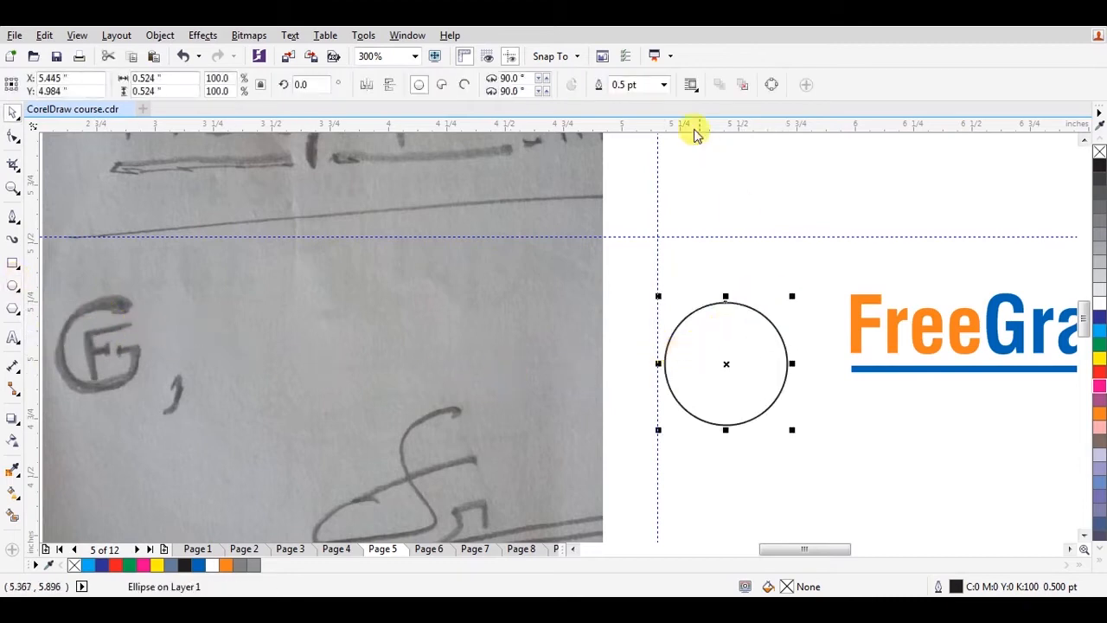
{"action": "key", "text": "Delete"}
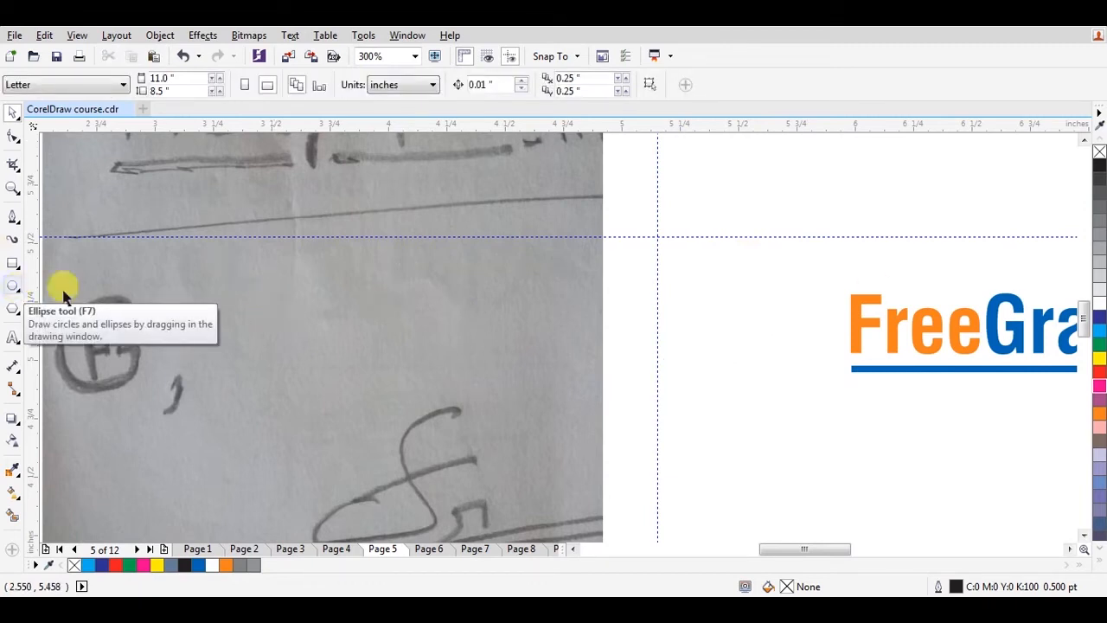
- Draw a circle about 0.445 inches in diameter between the sketch photo and the logo
{"action": "key", "text": "F7"}
{"action": "mouse_move", "coordinate": [792, 313]}
{"action": "left_mouse_down"}
{"action": "mouse_move", "coordinate": [684, 375]}
{"action": "mouse_move", "coordinate": [690, 387]}
{"action": "mouse_move", "coordinate": [724, 343]}
{"action": "left_mouse_up"}
{"action": "key", "text": "z"}
{"action": "left_click_drag", "start_coordinate": [470, 252], "coordinate": [909, 390]}
{"action": "key", "text": "space"}
{"action": "key", "text": "F6"}
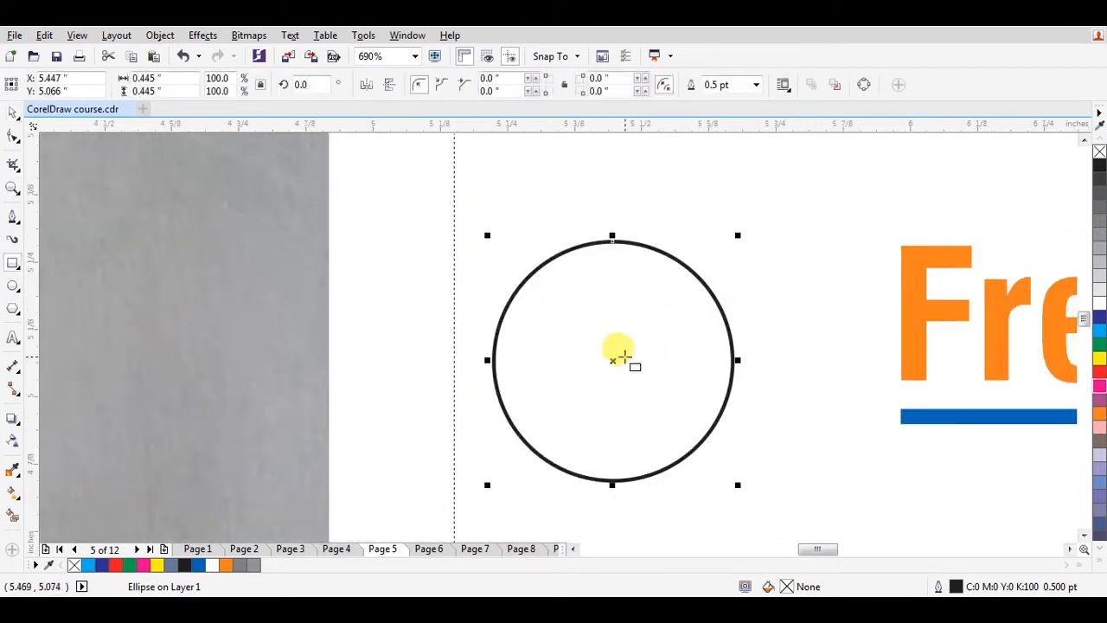
{"action": "mouse_move", "coordinate": [567, 348]}
{"action": "left_mouse_down"}
{"action": "mouse_move", "coordinate": [589, 480]}
{"action": "mouse_move", "coordinate": [576, 440]}
{"action": "mouse_move", "coordinate": [580, 356]}
{"action": "left_mouse_up"}
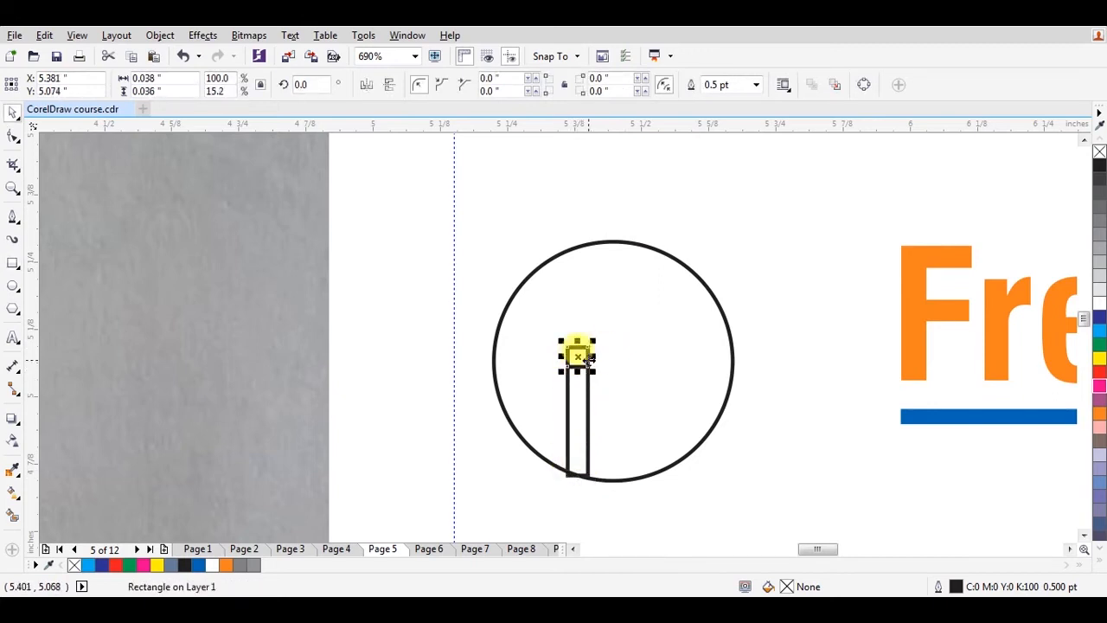
{"action": "key", "text": "ctrl+z"}
{"action": "mouse_move", "coordinate": [588, 372]}
{"action": "left_mouse_down"}
{"action": "mouse_move", "coordinate": [600, 353]}
{"action": "mouse_move", "coordinate": [596, 372]}
{"action": "left_mouse_up"}
{"action": "key", "text": "Delete"}
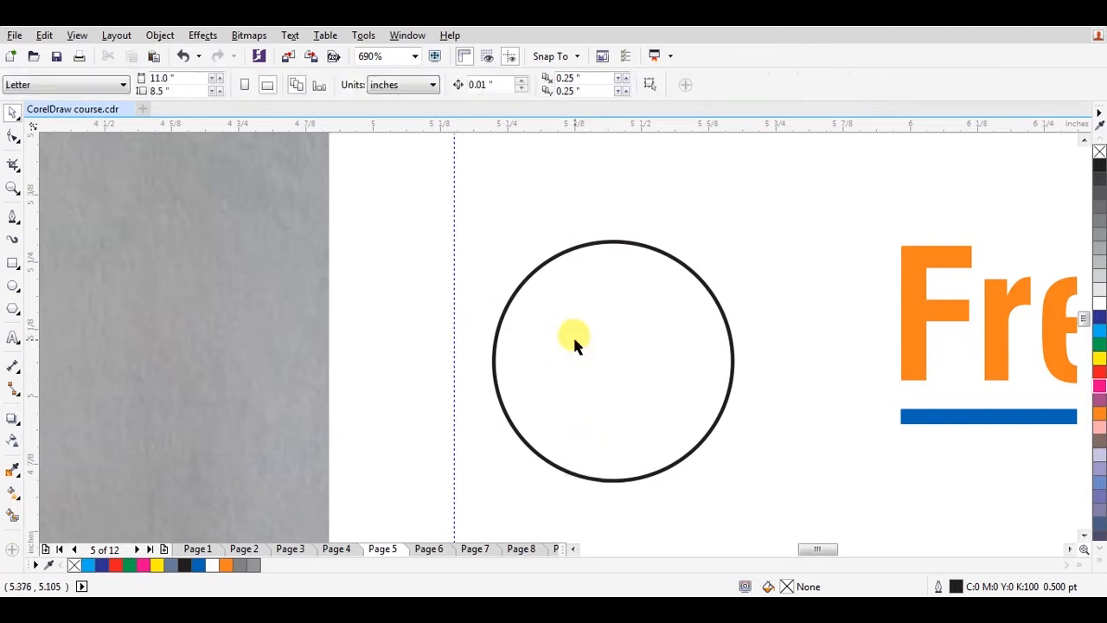
- Draw the F's vertical stem inside the circle as a rectangle about 0.054 by 0.306 inches reaching its lower edge
{"action": "left_click", "coordinate": [15, 264]}
{"action": "left_click_drag", "start_coordinate": [560, 313], "coordinate": [591, 474]}
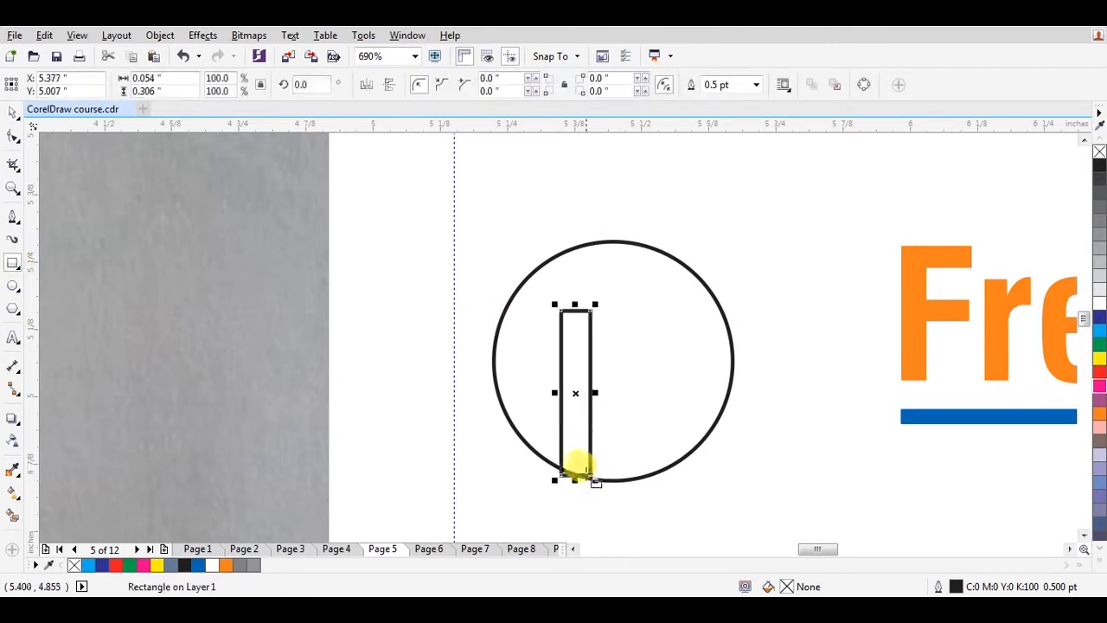
{"action": "key", "text": "space"}
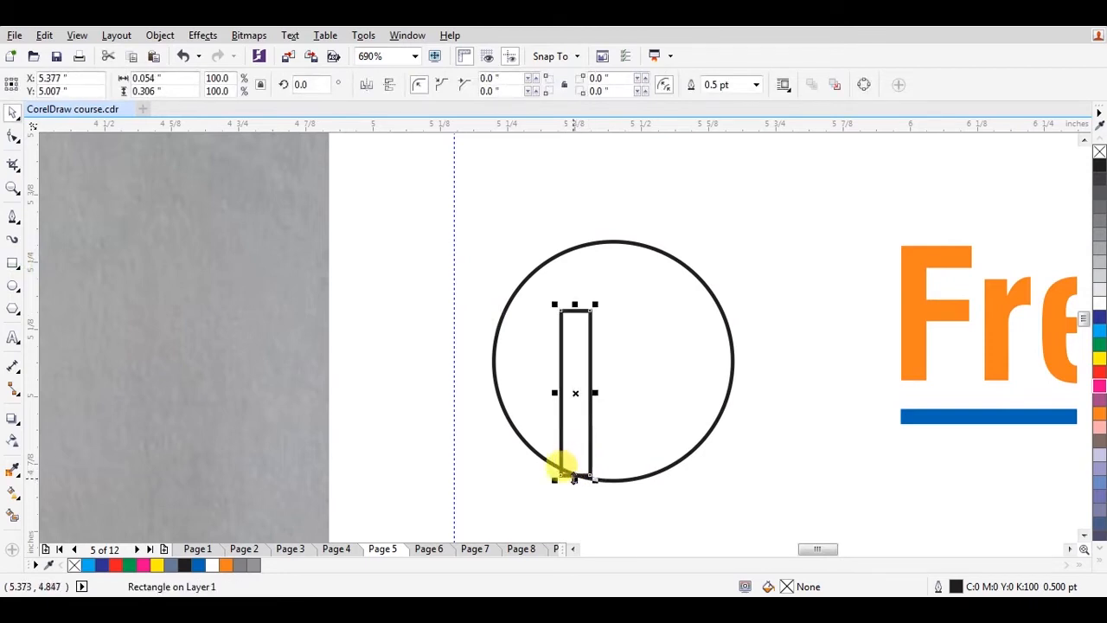
- Add the F's two horizontal arms about 0.059 inches thick, the top one about 0.177 inches long and the middle one shorter
{"action": "left_click_drag", "start_coordinate": [572, 475], "coordinate": [699, 213]}
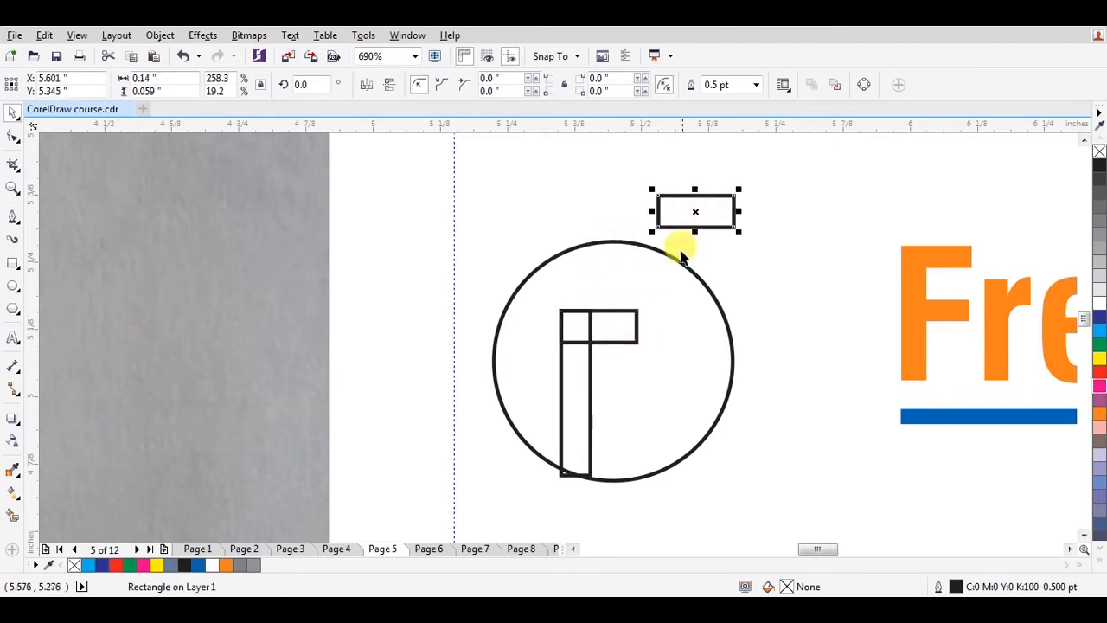
{"action": "key", "text": "ctrl+z"}
{"action": "left_click_drag", "start_coordinate": [641, 326], "coordinate": [640, 390]}
- Set the circle's outline width to 4.0 pt
{"action": "left_click", "coordinate": [729, 328]}
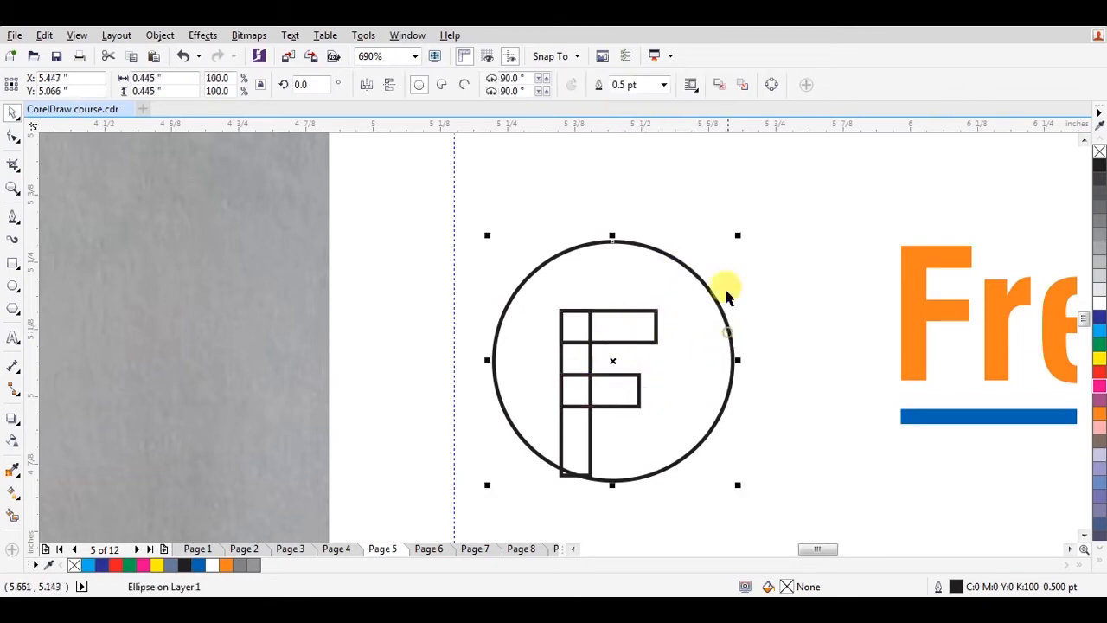
{"action": "left_click", "coordinate": [663, 84]}
{"action": "left_click", "coordinate": [636, 192]}
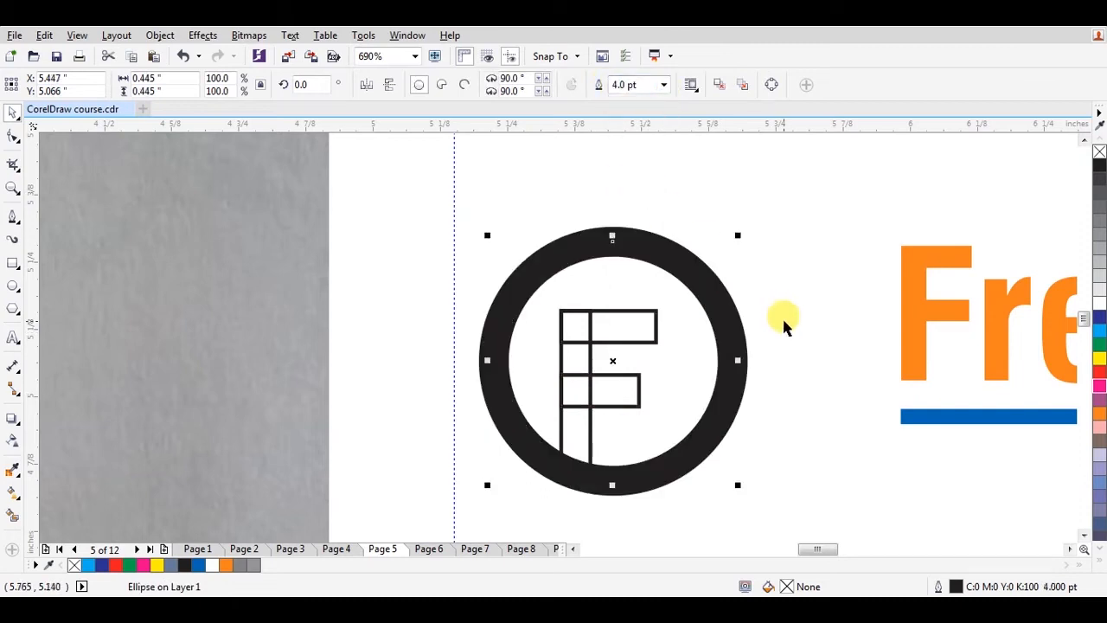
- Fill the three rectangles of the F with black
{"action": "left_click_drag", "start_coordinate": [786, 269], "coordinate": [457, 527]}
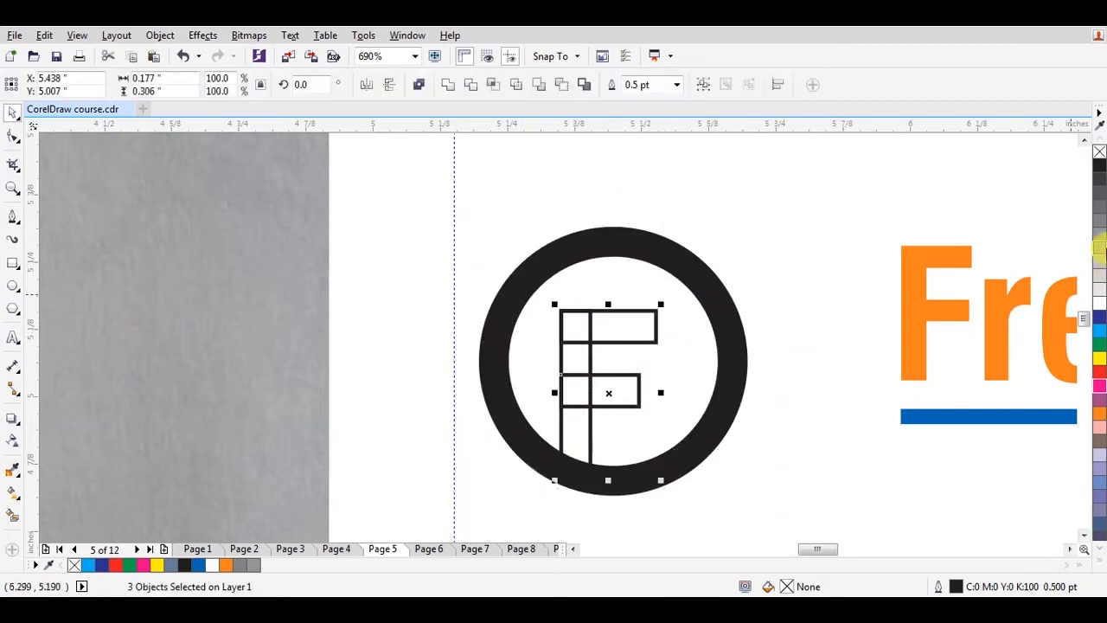
{"action": "left_click", "coordinate": [1100, 166]}
{"action": "left_click", "coordinate": [779, 282]}
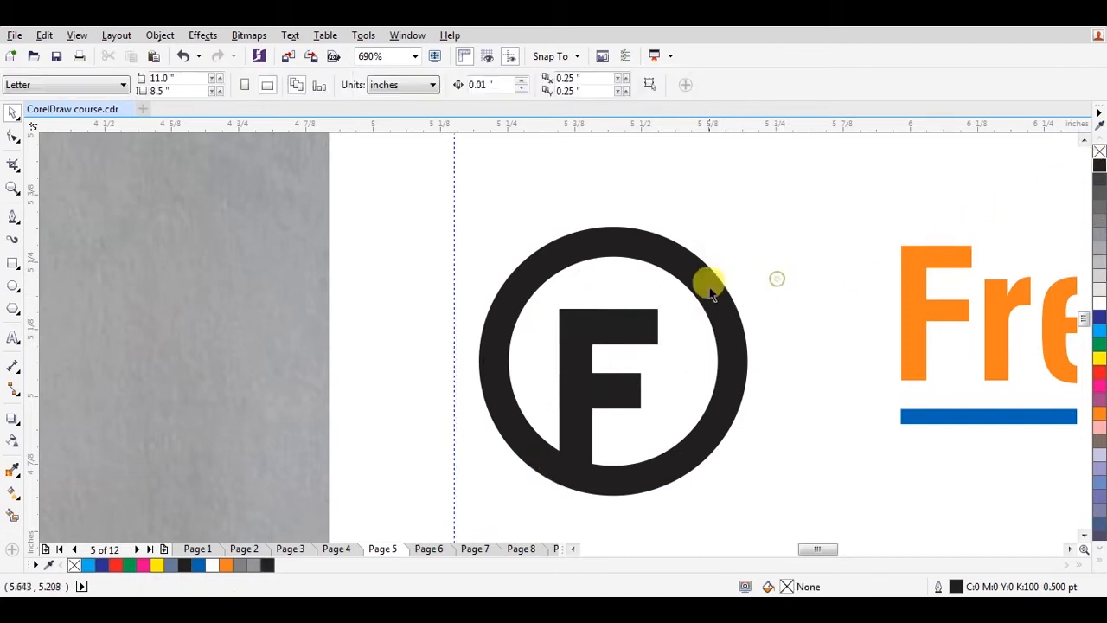
- Convert the circle's thick outline into a filled ring object
{"action": "left_click", "coordinate": [705, 286]}
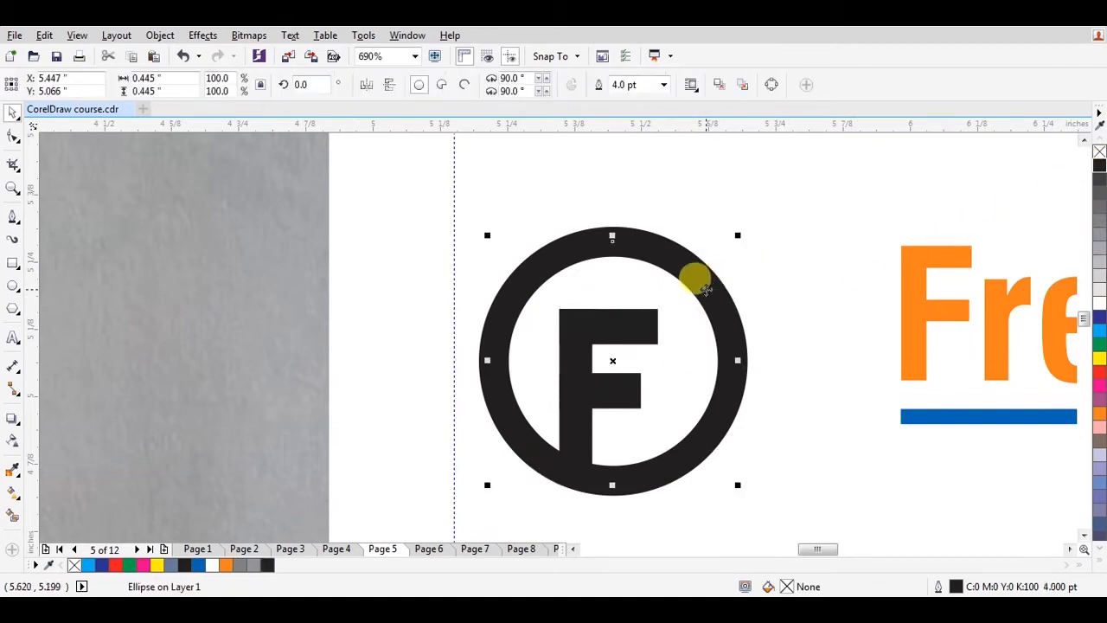
{"action": "left_click", "coordinate": [625, 382]}
{"action": "left_click", "coordinate": [727, 324]}
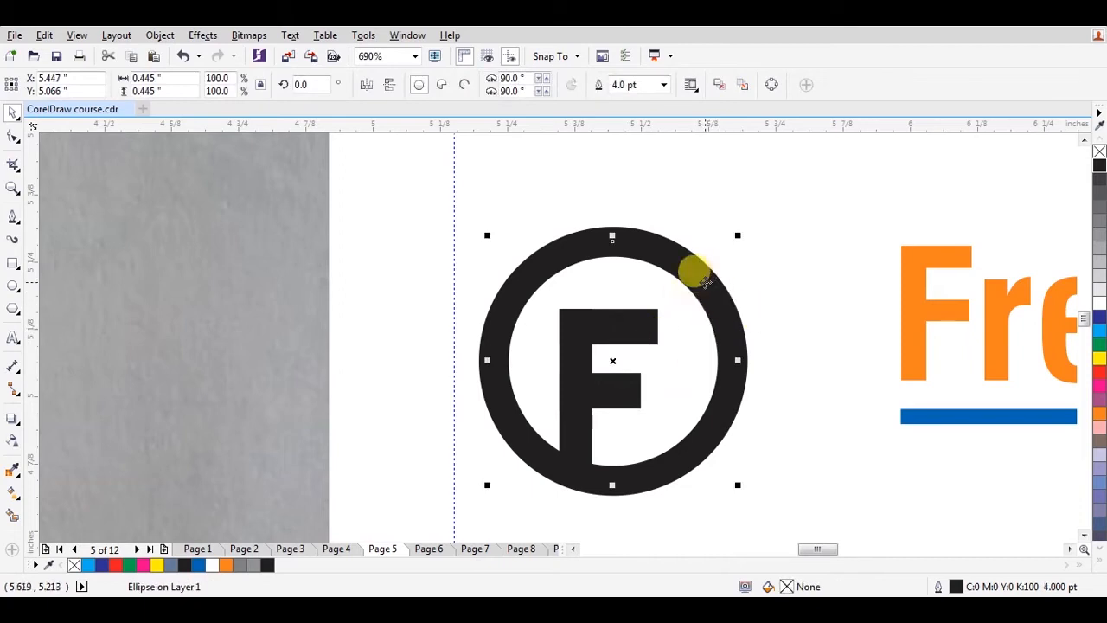
{"action": "key", "text": "ctrl+q"}
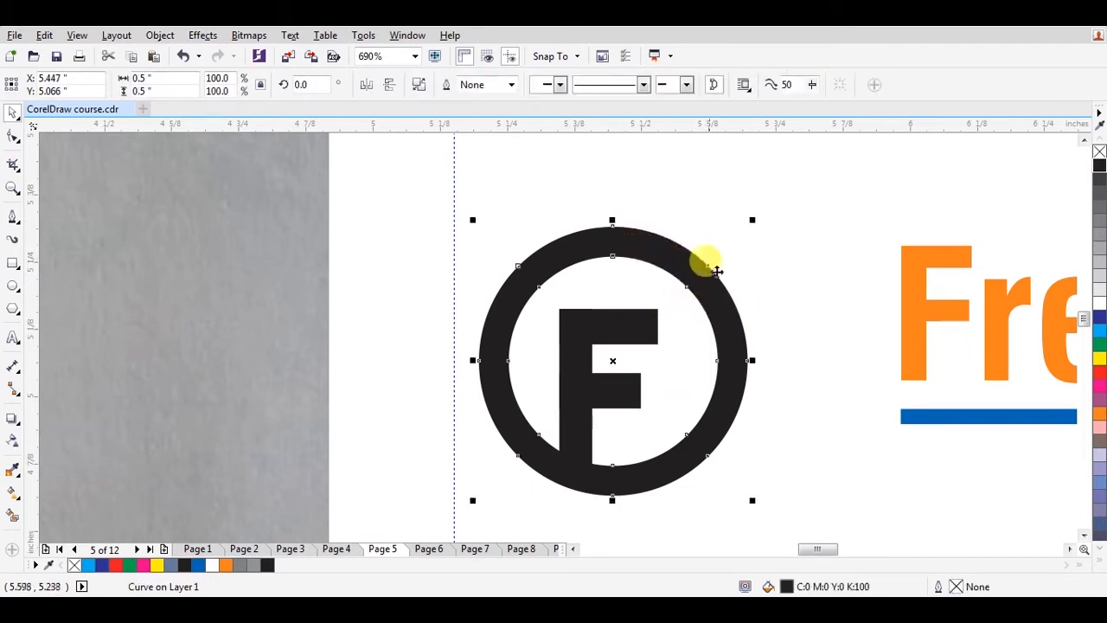
{"action": "left_click", "coordinate": [750, 267]}
{"action": "left_click", "coordinate": [648, 381]}
{"action": "left_click_drag", "start_coordinate": [595, 389], "coordinate": [734, 368]}
{"action": "key", "text": "ctrl+z"}
{"action": "left_click", "coordinate": [781, 275]}
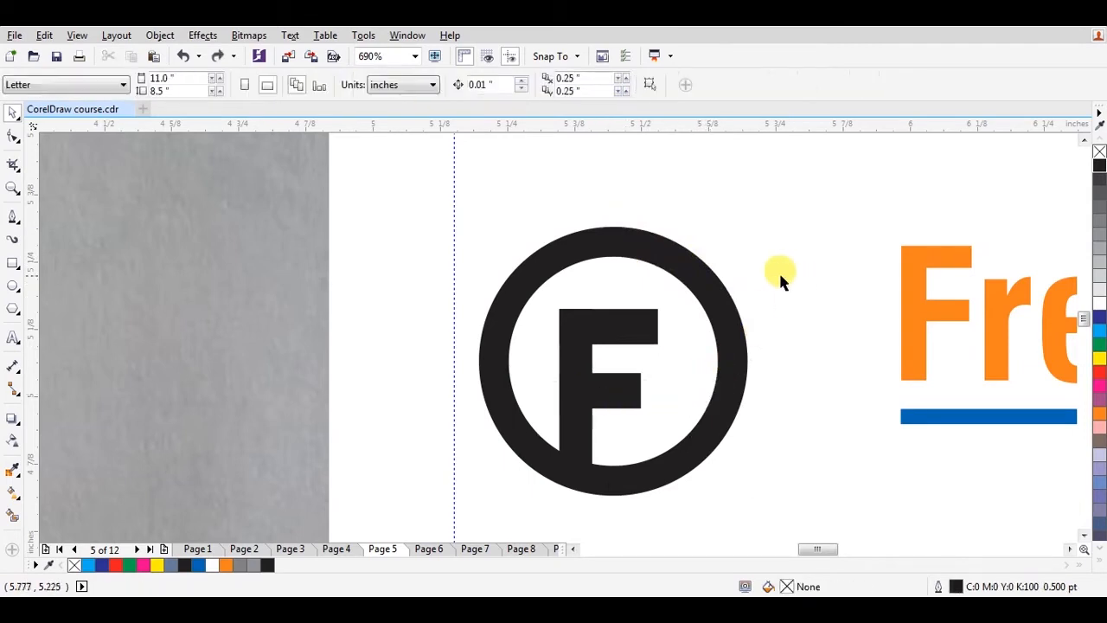
- Remove the outlines from the three black rectangles that form the F
{"action": "left_click_drag", "start_coordinate": [781, 275], "coordinate": [524, 484]}
{"action": "right_click", "coordinate": [1098, 156]}
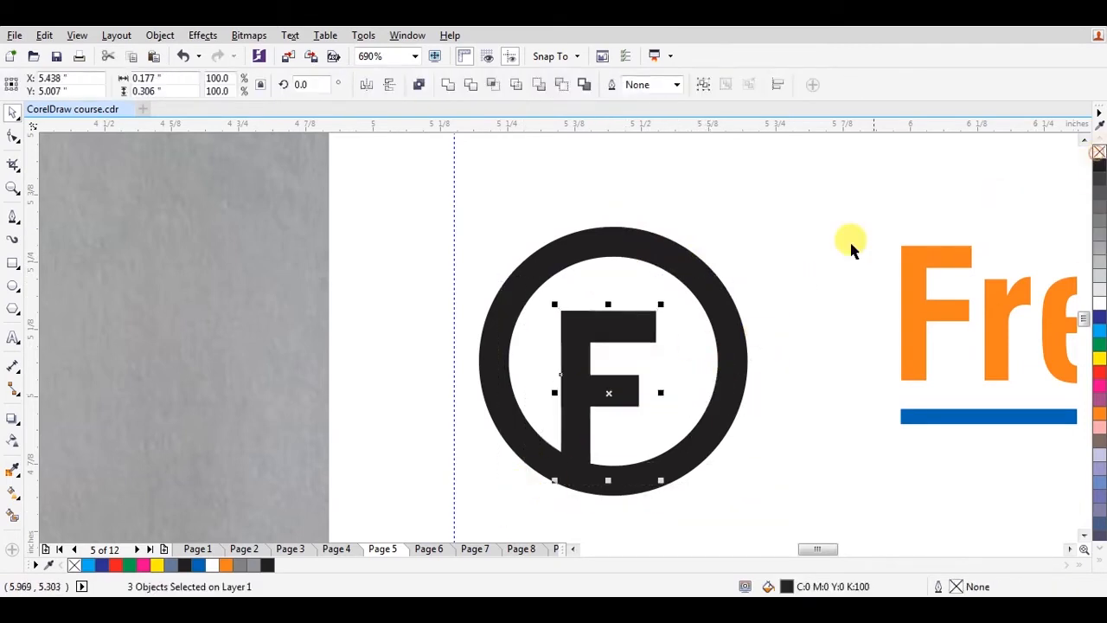
{"action": "left_click", "coordinate": [763, 264]}
- Place a black rectangle about 0.145 by 0.122 inches across the ring's right side and try subtracting it from the ring
{"action": "left_click", "coordinate": [619, 387]}
{"action": "left_click_drag", "start_coordinate": [620, 387], "coordinate": [713, 347]}
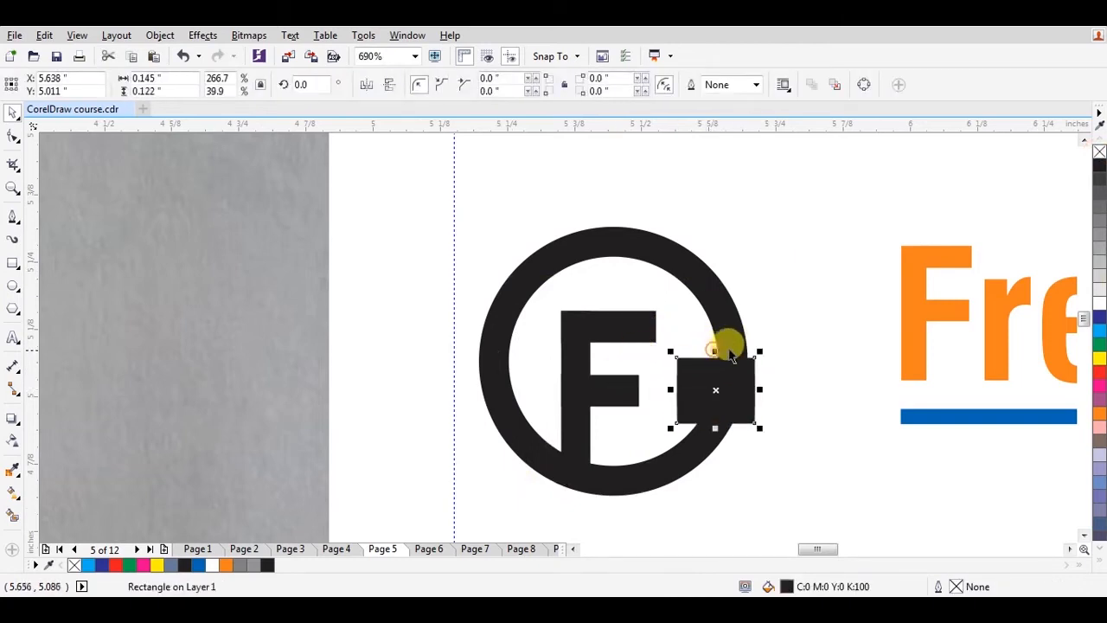
{"action": "left_click", "coordinate": [714, 316], "text": "shift"}
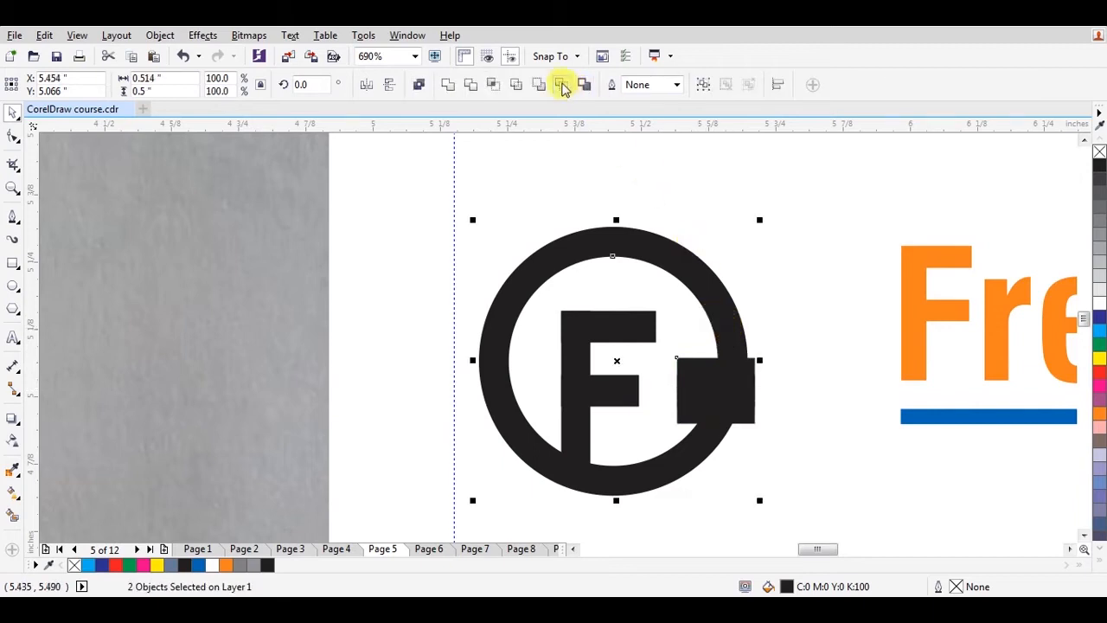
{"action": "left_click", "coordinate": [563, 87]}
- Raise the cutting rectangle on the ring's right side and subtract it from the ring with Back Minus Front
{"action": "left_click", "coordinate": [732, 354]}
{"action": "left_click", "coordinate": [749, 346]}
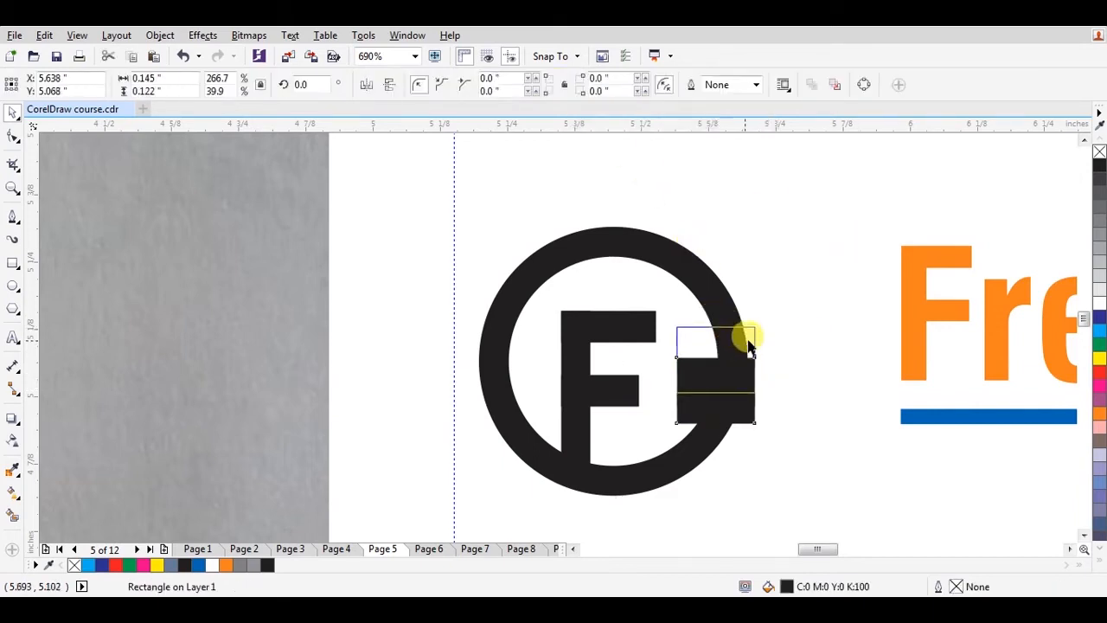
{"action": "left_click_drag", "start_coordinate": [749, 346], "coordinate": [746, 333]}
{"action": "left_click", "coordinate": [665, 233], "text": "shift"}
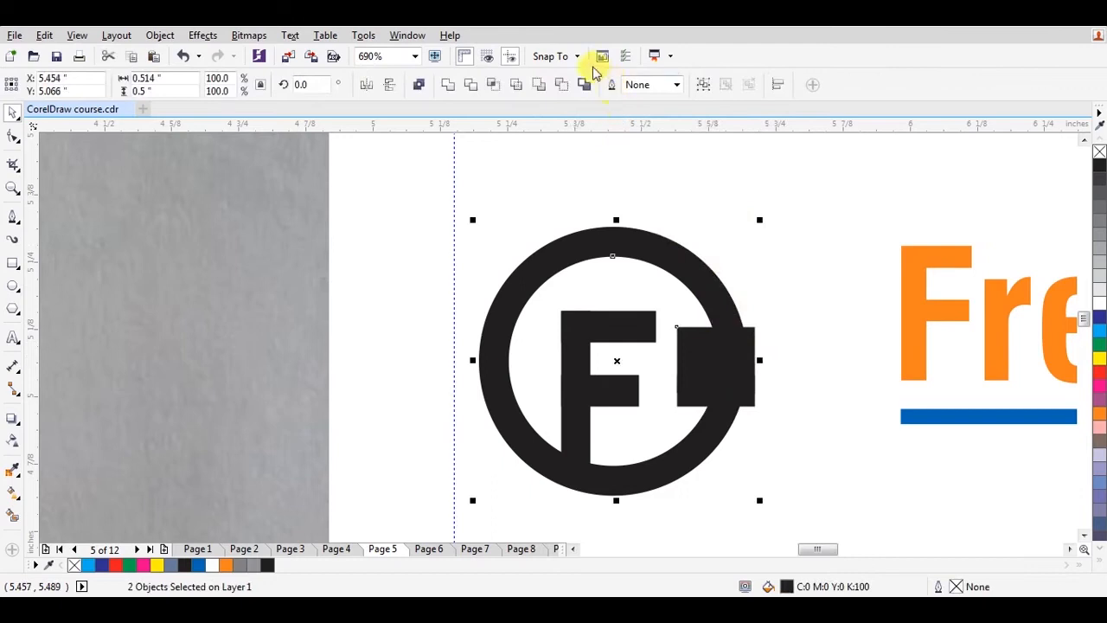
{"action": "left_click", "coordinate": [563, 87]}
- Align the G's crossbar with the ring's outer right edge and extend it towards the F to about 0.173 inches long
{"action": "left_click", "coordinate": [696, 394]}
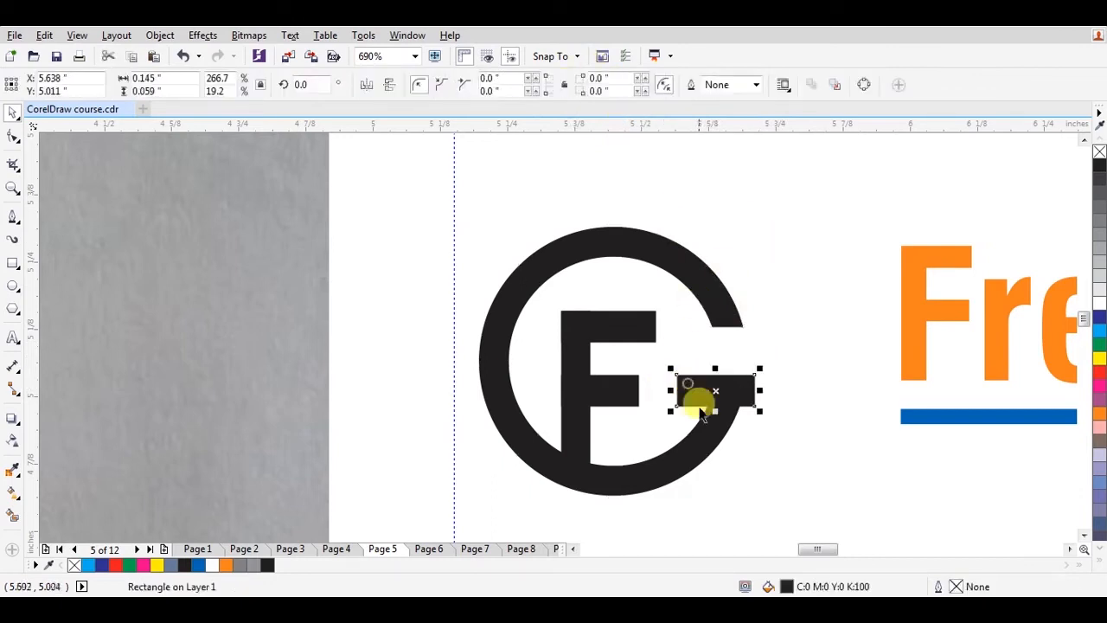
{"action": "left_click", "coordinate": [702, 421], "text": "shift"}
{"action": "left_click", "coordinate": [762, 412]}
{"action": "left_click", "coordinate": [698, 384]}
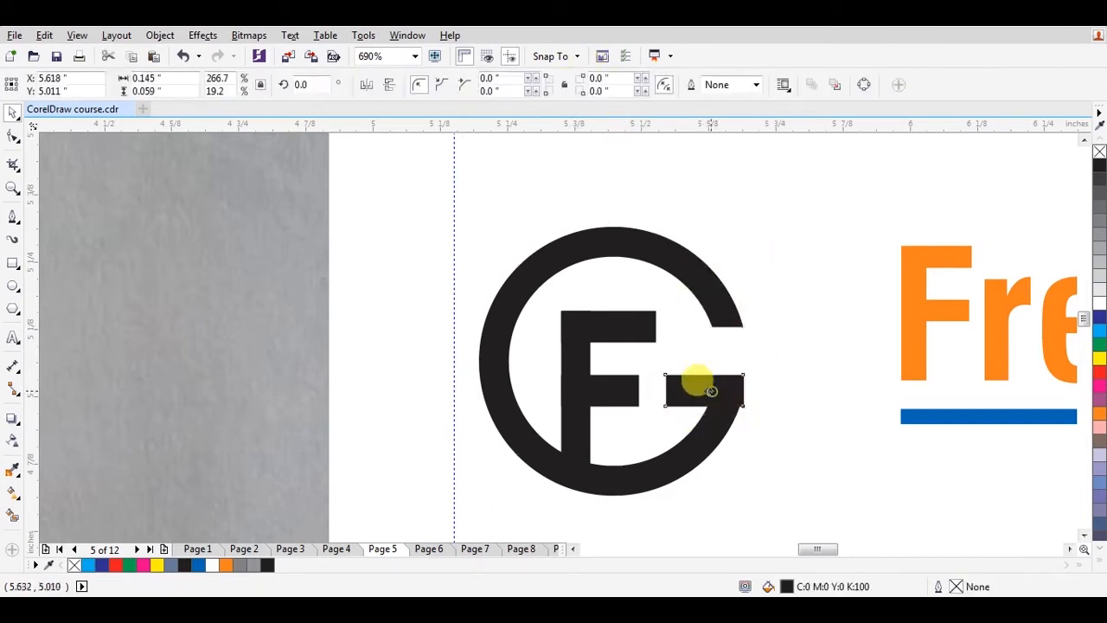
{"action": "key", "text": "ctrl+z"}
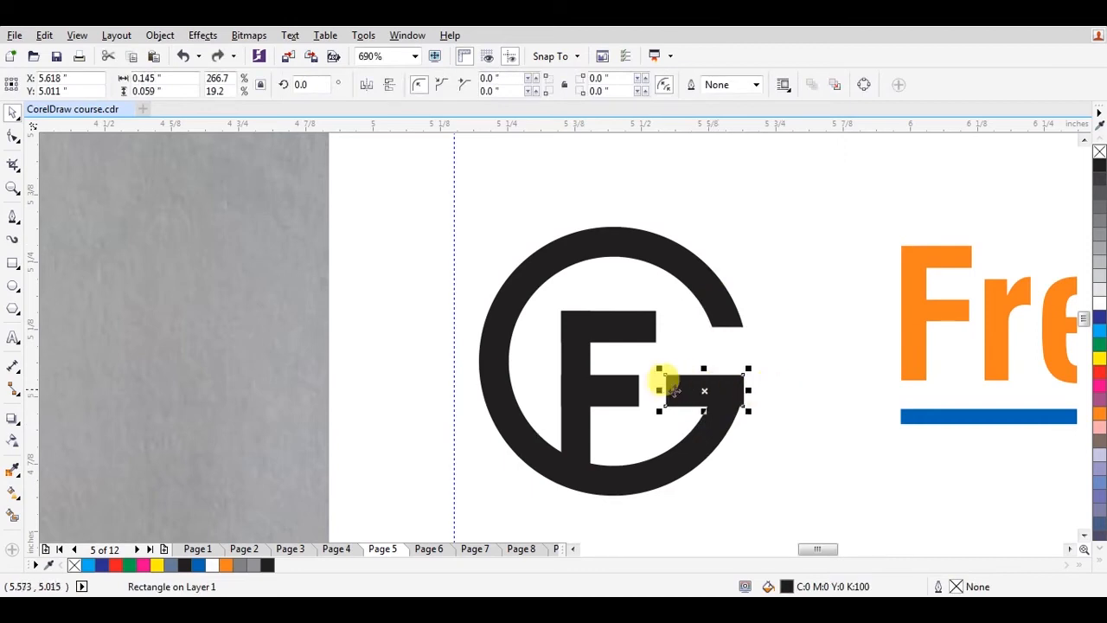
{"action": "left_click_drag", "start_coordinate": [663, 391], "coordinate": [654, 390]}
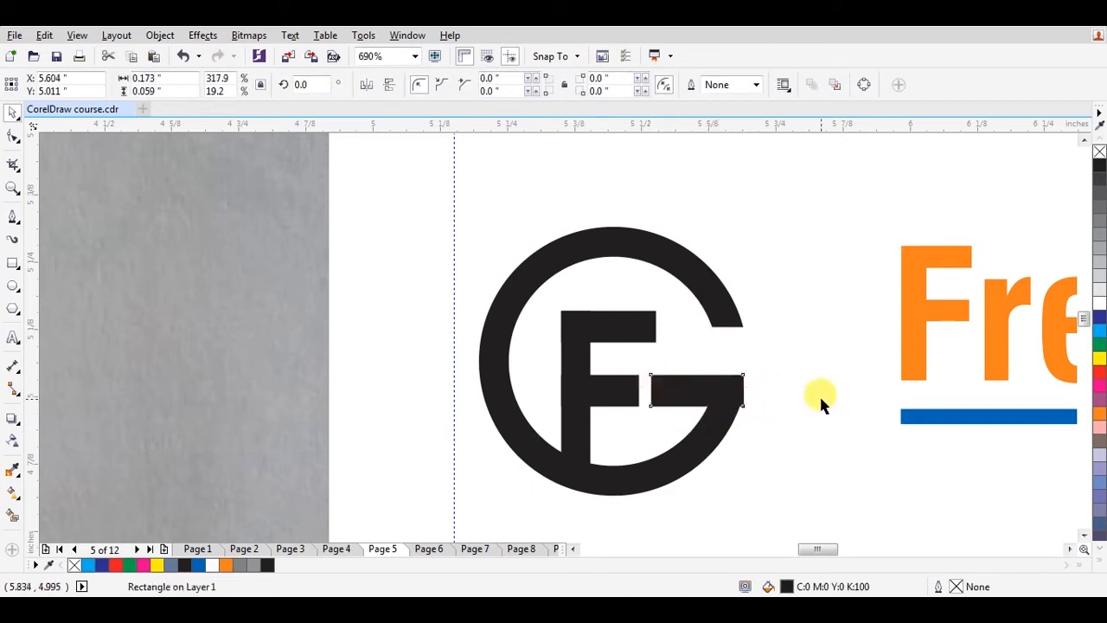
{"action": "left_click", "coordinate": [815, 385]}
- Convert the G's crossbar rectangle to curves
{"action": "key", "text": "z"}
{"action": "left_click_drag", "start_coordinate": [415, 169], "coordinate": [893, 508]}
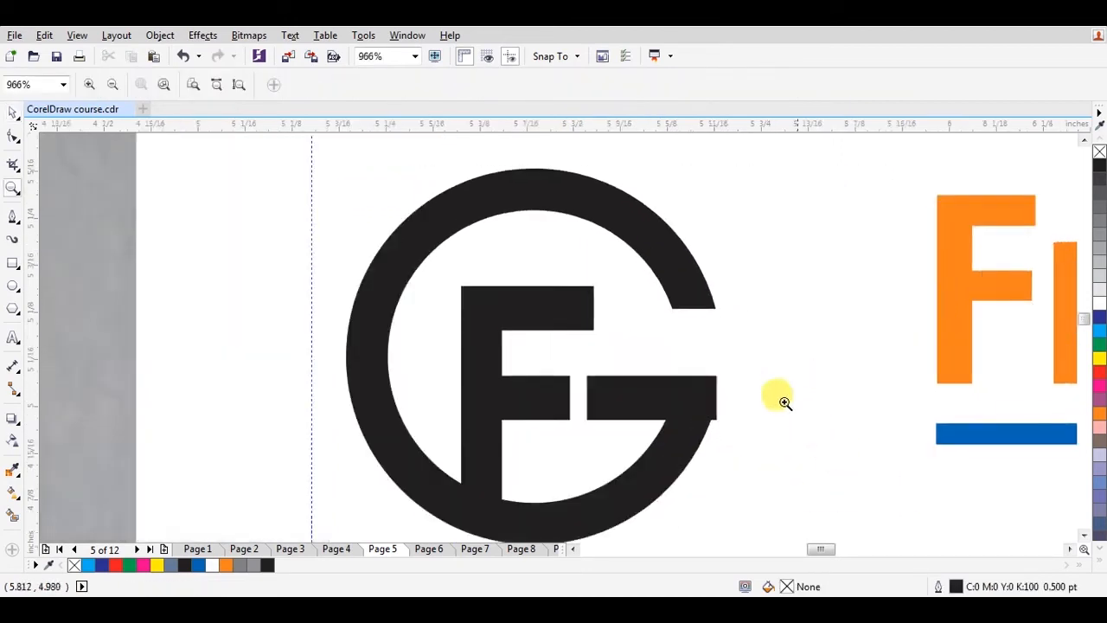
{"action": "key", "text": "space"}
{"action": "left_click", "coordinate": [699, 394]}
{"action": "key", "text": "z"}
{"action": "left_click_drag", "start_coordinate": [318, 310], "coordinate": [786, 449]}
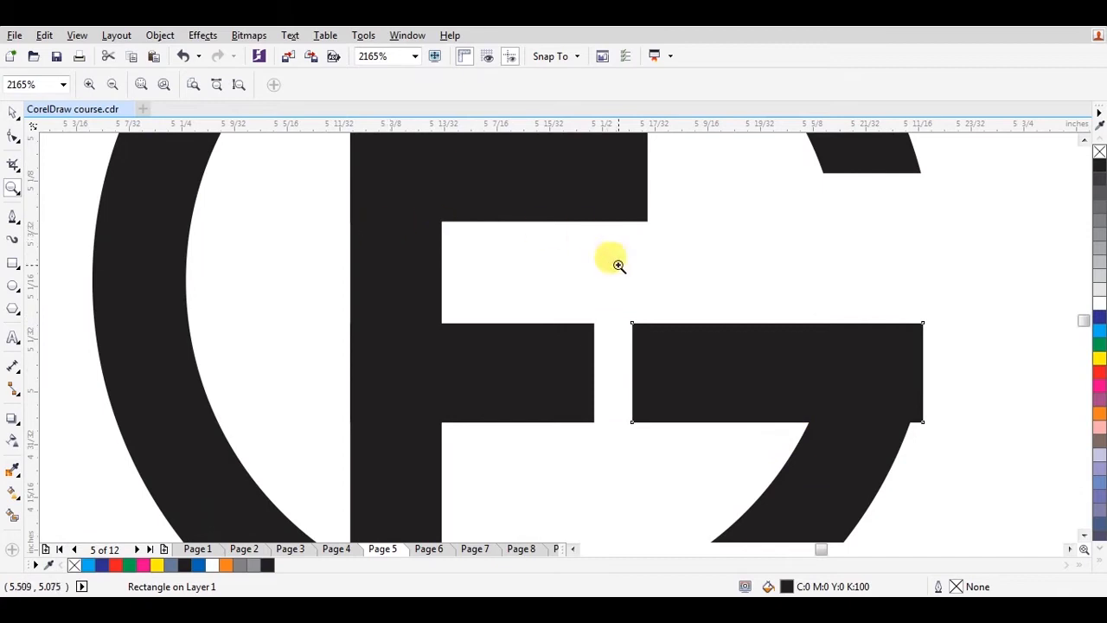
{"action": "key", "text": "F10"}
{"action": "key", "text": "space"}
{"action": "key", "text": "Escape"}
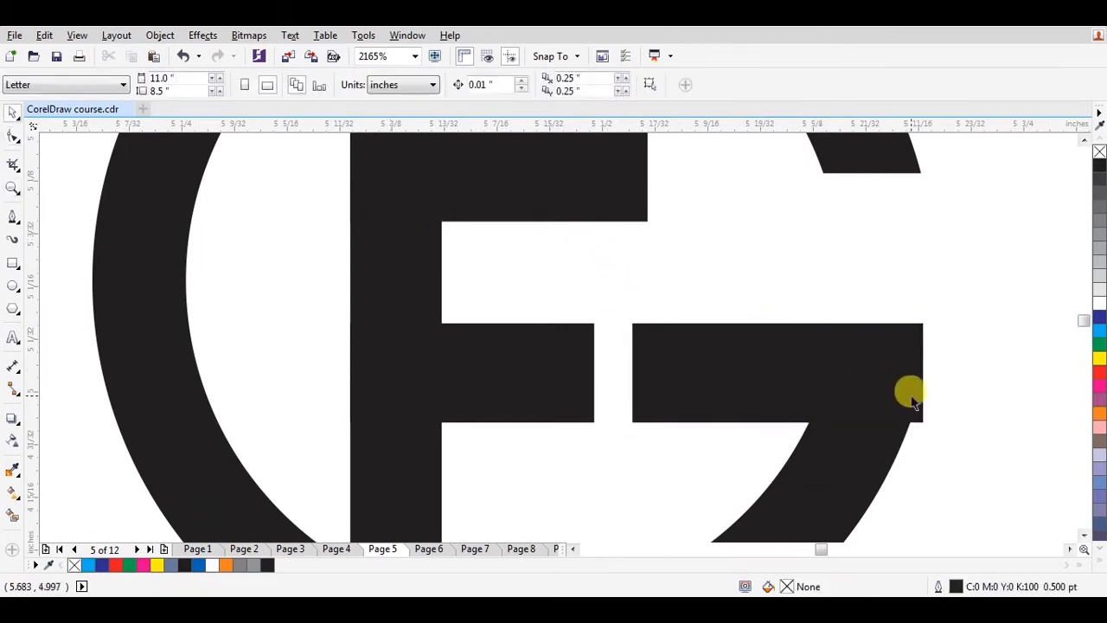
{"action": "left_click", "coordinate": [890, 373]}
{"action": "key", "text": "Escape"}
{"action": "left_click", "coordinate": [908, 389]}
{"action": "key", "text": "ctrl+q"}
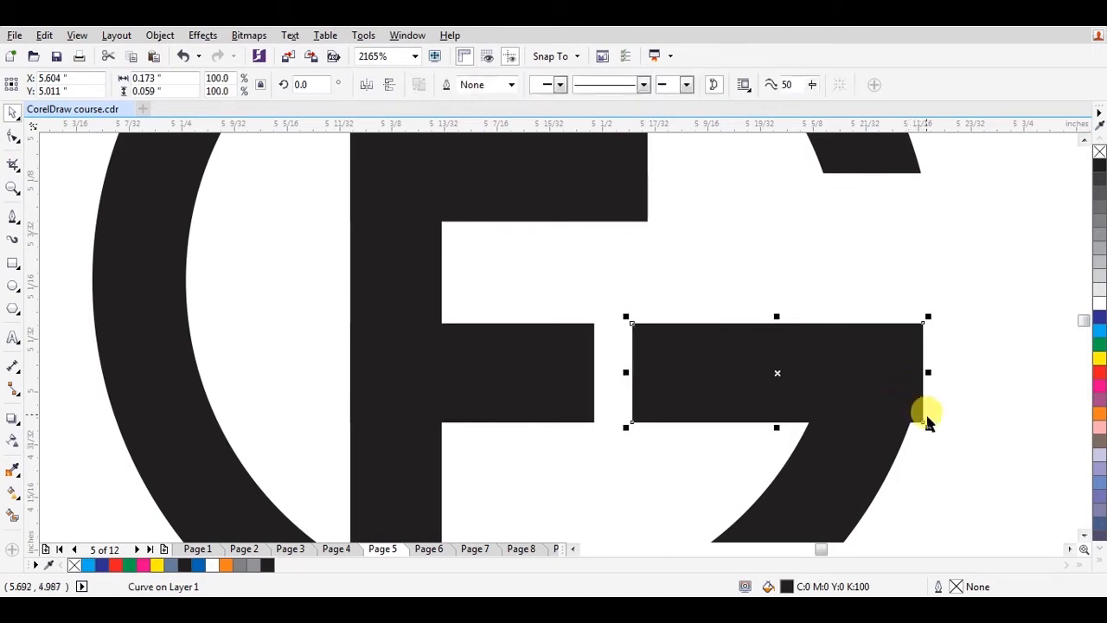
- Add a node on the crossbar's right edge and move its lower-right corner inward to follow the ring's outer curve
{"action": "key", "text": "F10"}
{"action": "double_click", "coordinate": [924, 393]}
{"action": "left_click_drag", "start_coordinate": [923, 421], "coordinate": [901, 424]}
{"action": "key", "text": "space"}
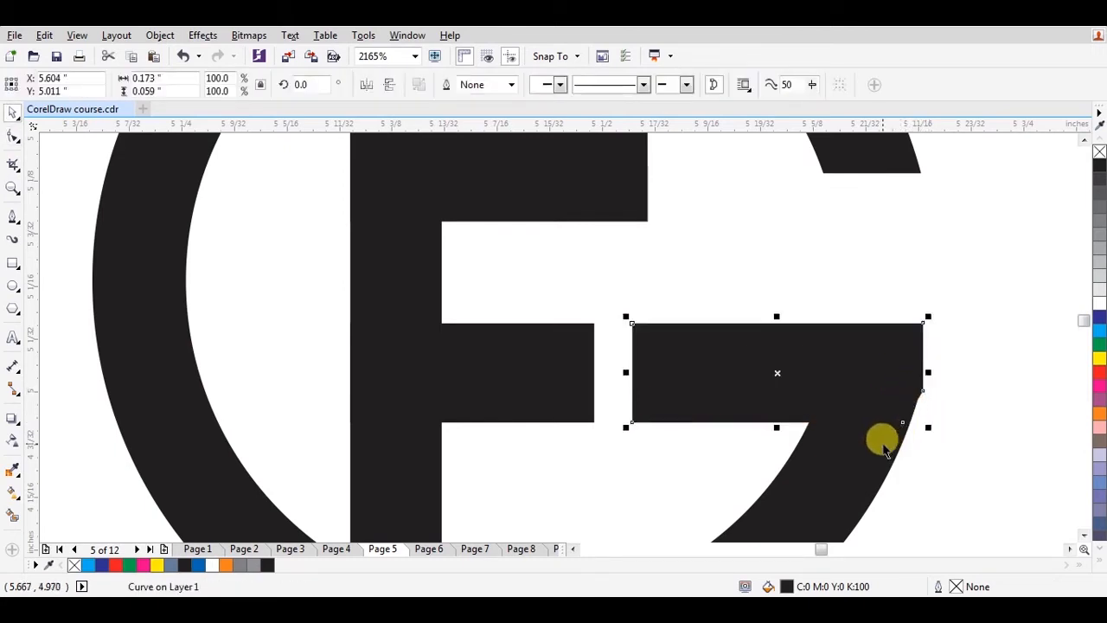
- Try to weld the G's crossbar and the open ring into a single shape
{"action": "scroll", "coordinate": [885, 450], "scroll_direction": "down", "scroll_amount": 2}
{"action": "left_click", "coordinate": [894, 459]}
{"action": "left_click", "coordinate": [851, 392]}
{"action": "left_click", "coordinate": [878, 448], "text": "shift"}
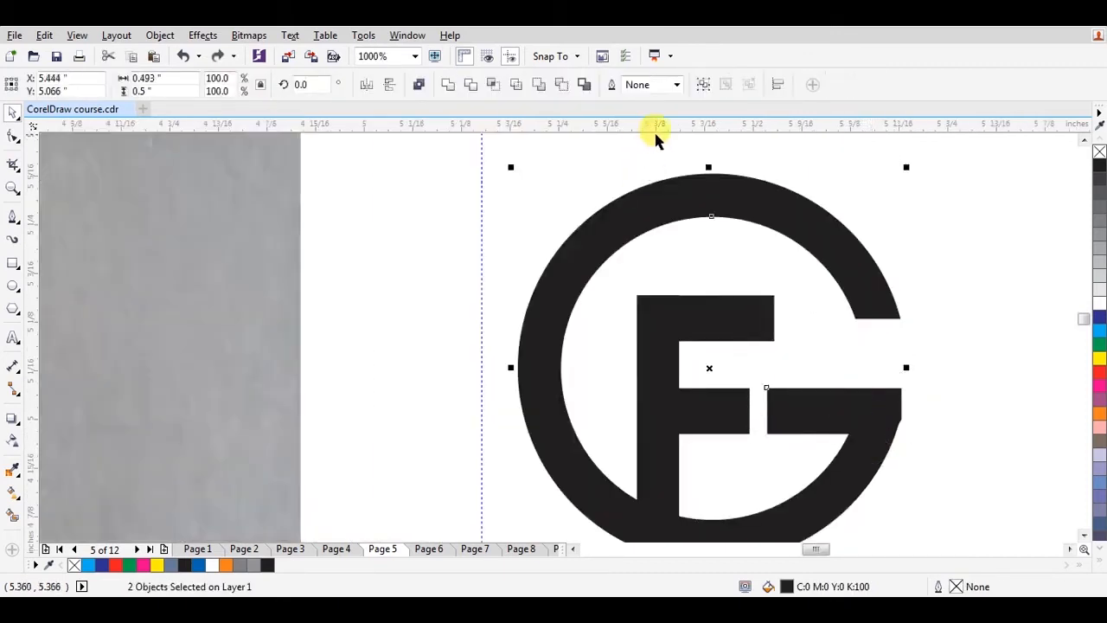
{"action": "left_click", "coordinate": [447, 83]}
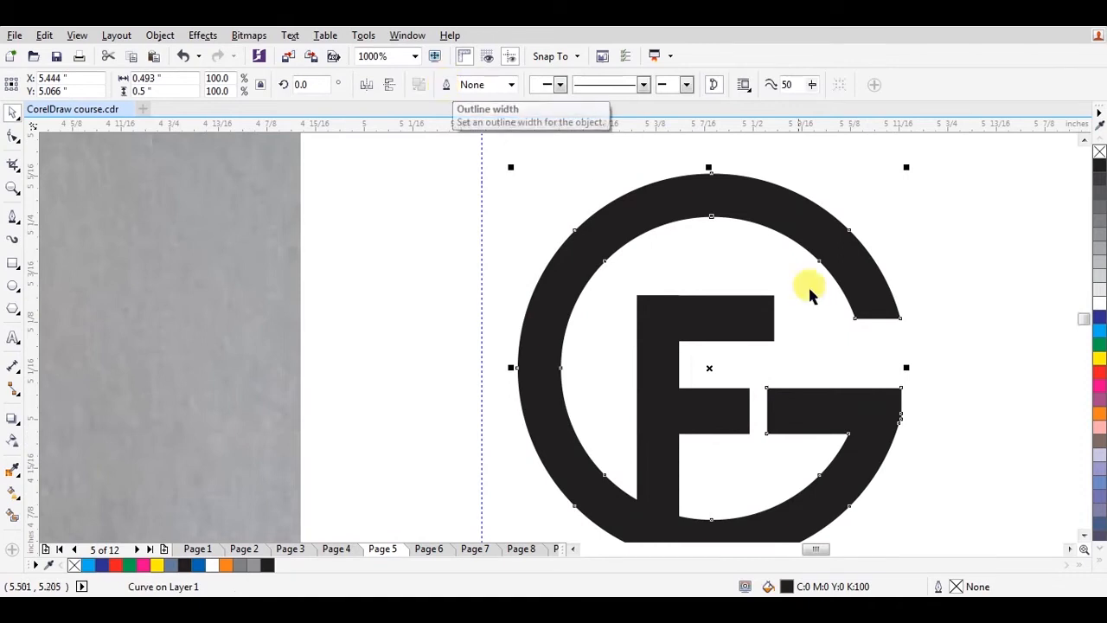
{"action": "key", "text": "ctrl+z"}
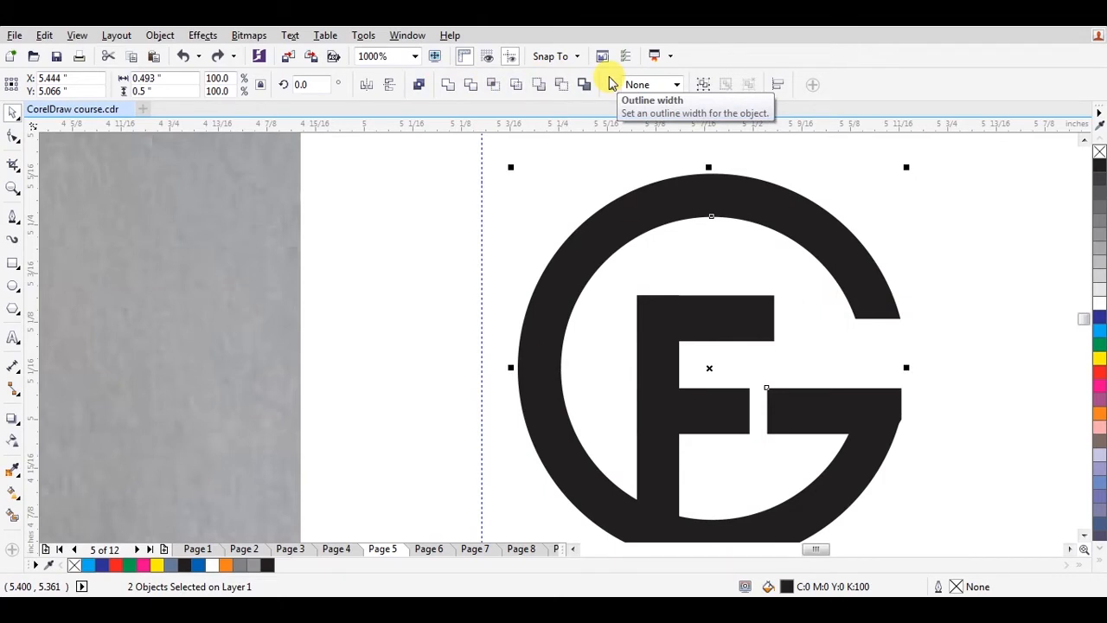
- Draw a square of about 0.375 inches in the empty area below the logo
{"action": "key", "text": "F4"}
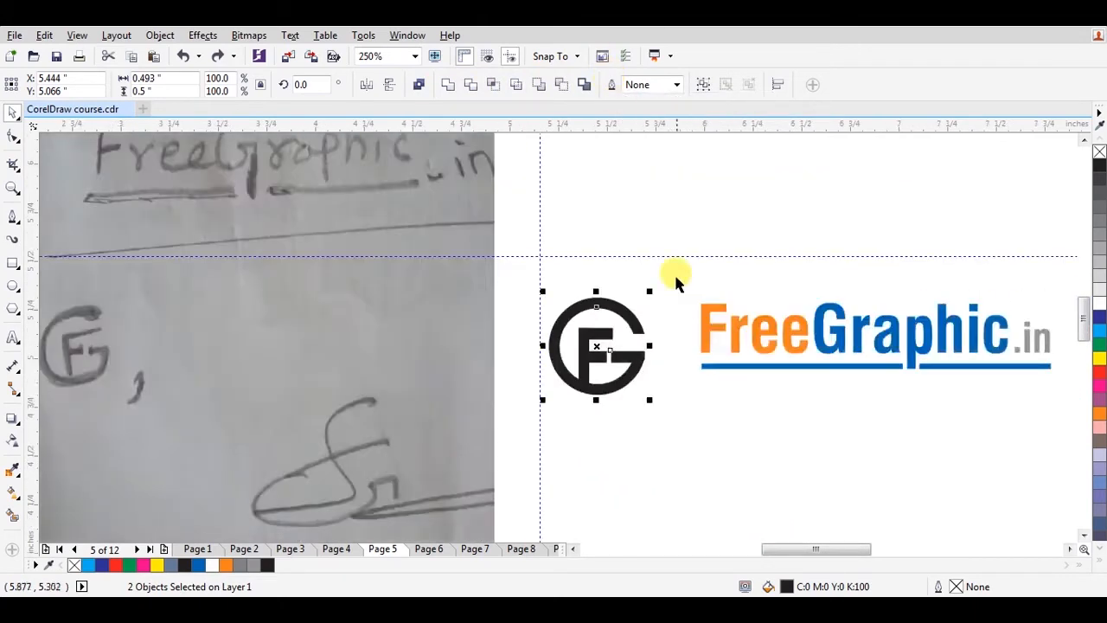
{"action": "key", "text": "h"}
{"action": "left_click_drag", "start_coordinate": [721, 332], "coordinate": [632, 190]}
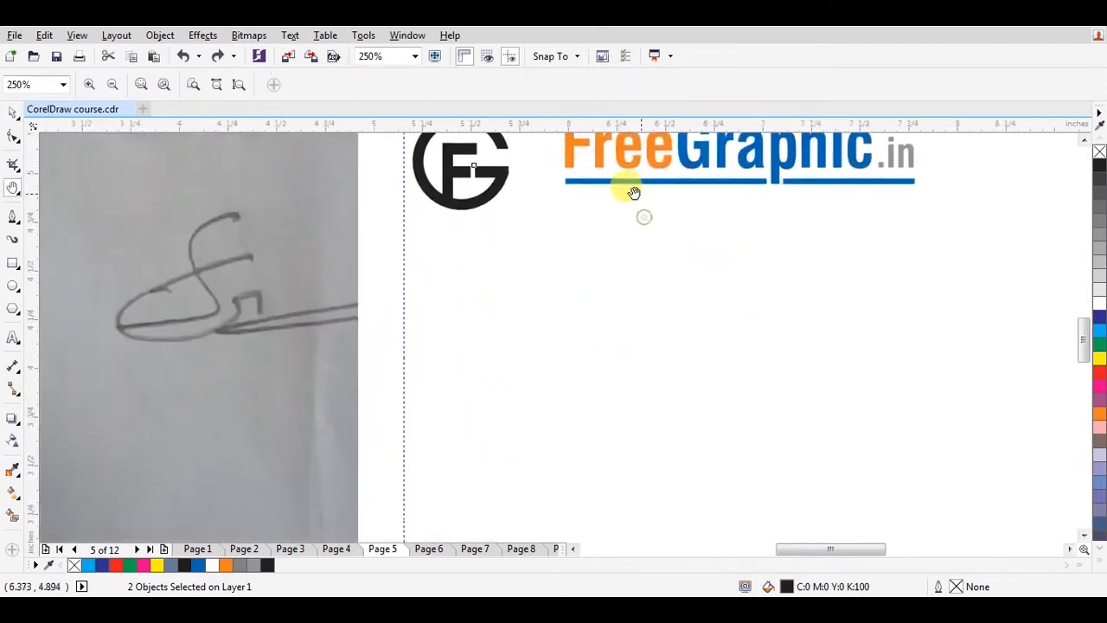
{"action": "key", "text": "space"}
{"action": "key", "text": "F6"}
{"action": "left_click_drag", "start_coordinate": [484, 251], "coordinate": [560, 325]}
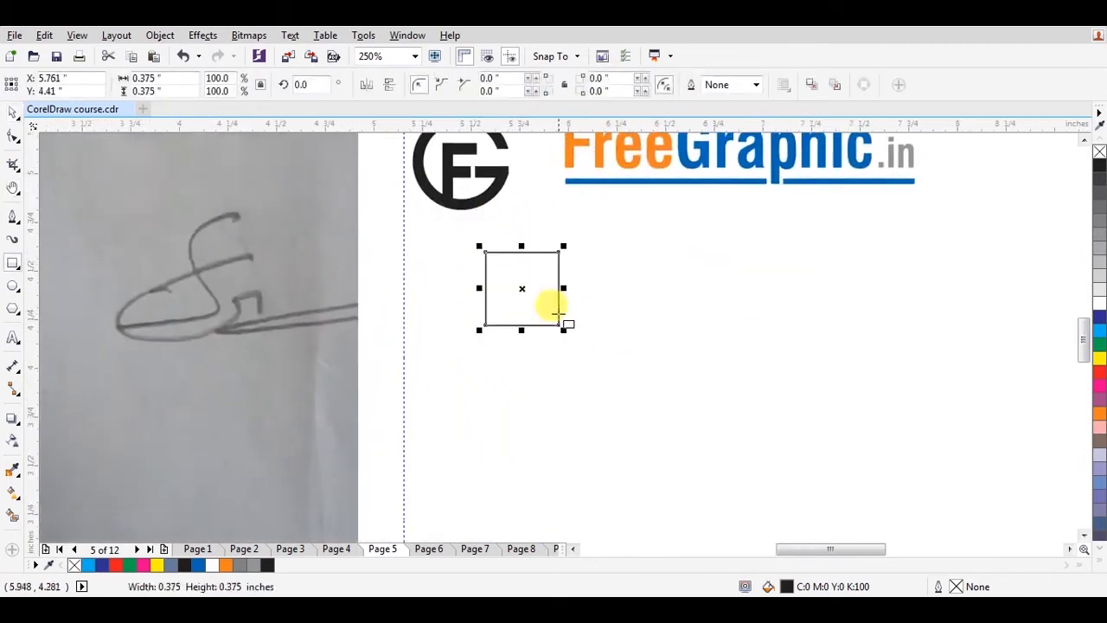
- Duplicate the square into an evenly spaced row of four, and delete the three copies
{"action": "left_click_drag", "start_coordinate": [524, 289], "coordinate": [644, 294]}
{"action": "key", "text": "ctrl+r"}
{"action": "key", "text": "ctrl+r"}
{"action": "left_click", "coordinate": [933, 236]}
{"action": "left_click_drag", "start_coordinate": [957, 229], "coordinate": [474, 374]}
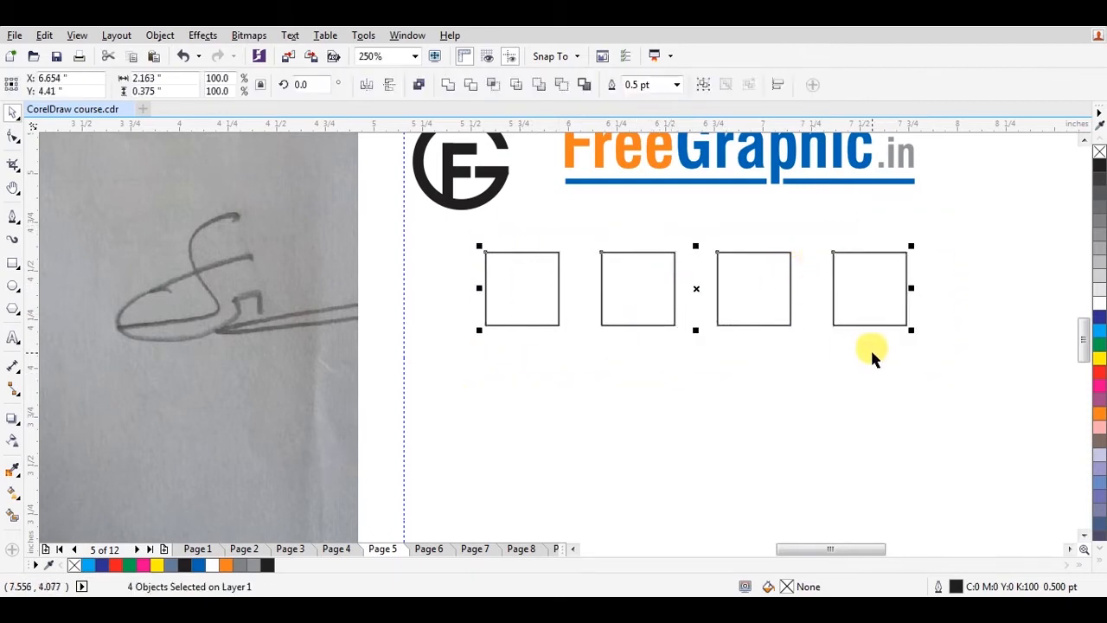
{"action": "left_click", "coordinate": [860, 223]}
{"action": "left_click_drag", "start_coordinate": [919, 212], "coordinate": [639, 414]}
{"action": "key", "text": "Delete"}
- Draw a circle about 0.917 inches in diameter to the right of the square and fill it with cyan
{"action": "key", "text": "F7"}
{"action": "left_click_drag", "start_coordinate": [768, 235], "coordinate": [579, 424]}
{"action": "left_click_drag", "start_coordinate": [1098, 332], "coordinate": [652, 260]}
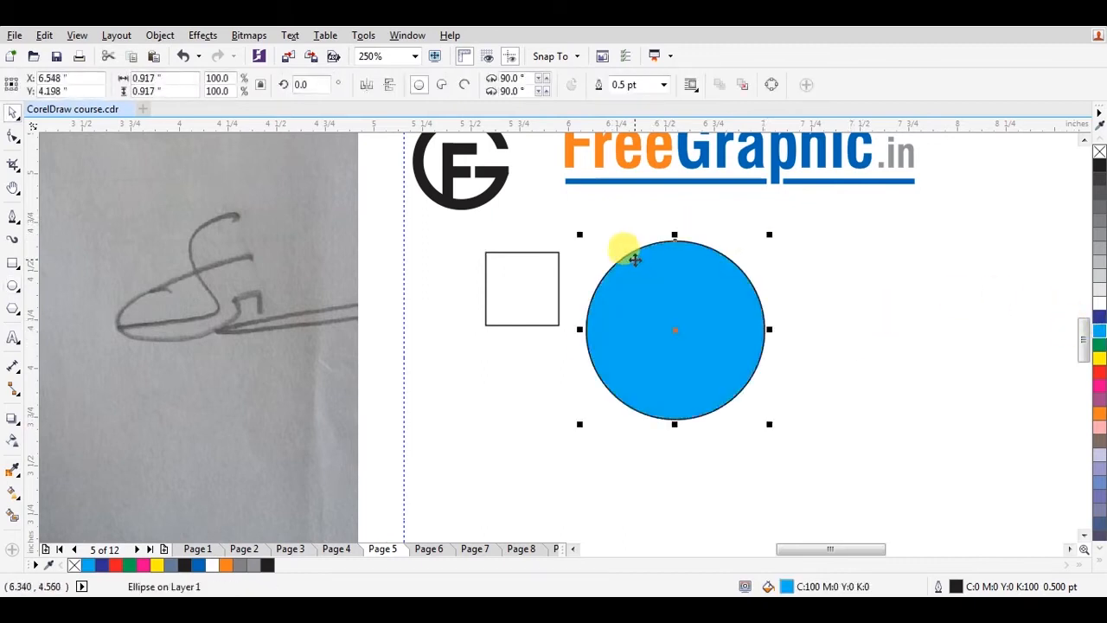
- Move the square to the circle's right side and give it a green fill and green outline
{"action": "left_click_drag", "start_coordinate": [539, 252], "coordinate": [858, 316]}
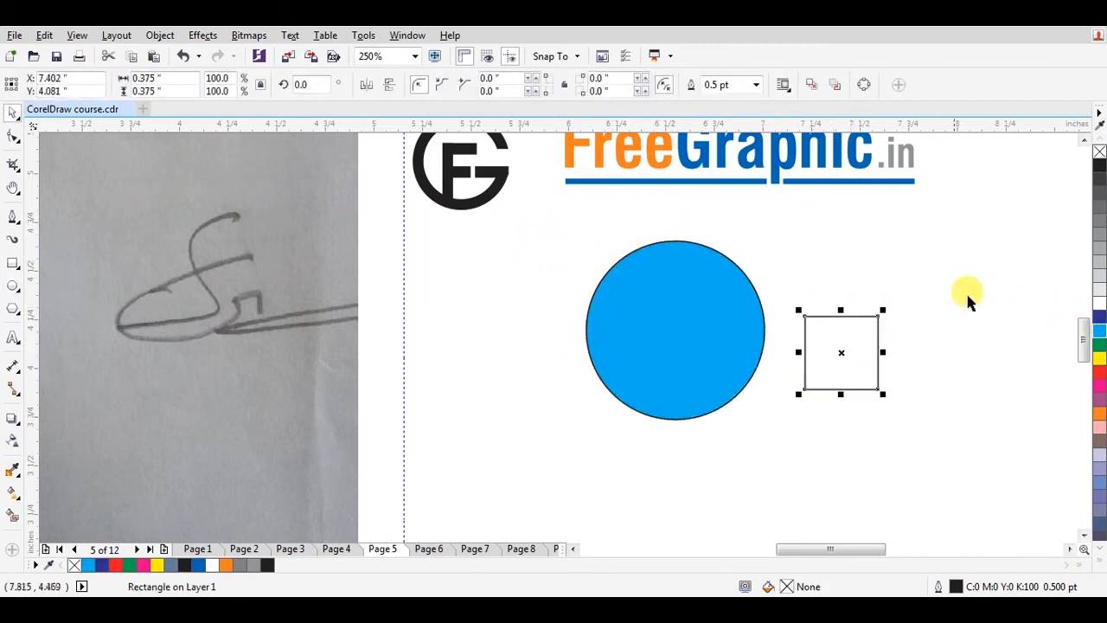
{"action": "left_click", "coordinate": [1099, 343]}
{"action": "right_click", "coordinate": [1100, 343]}
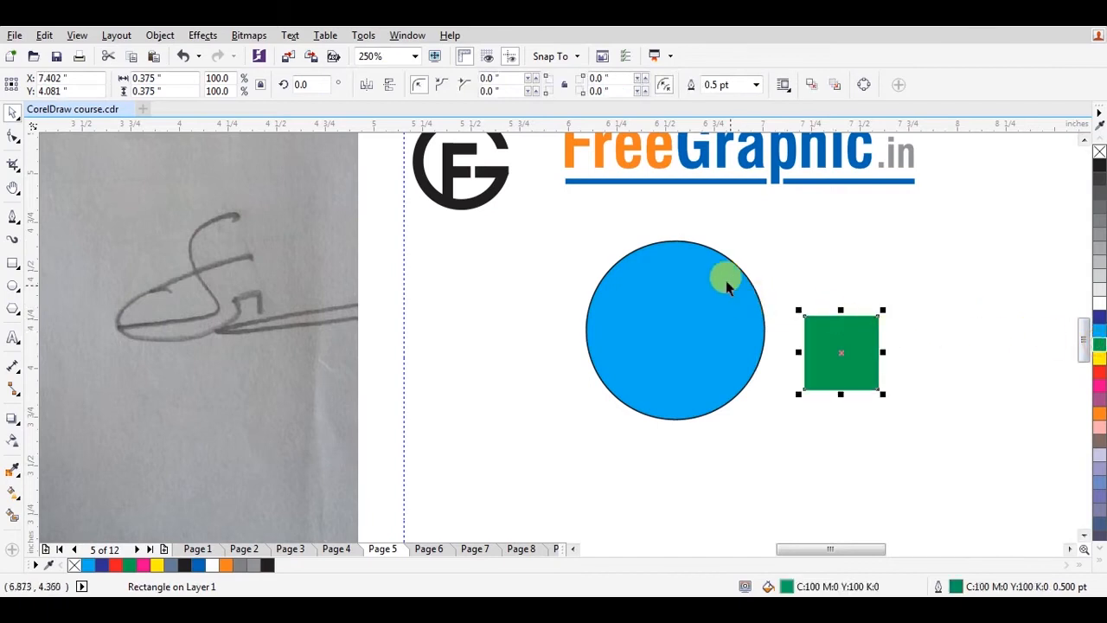
- Reposition the cyan circle and duplicate it to the right so that the copy overlaps the original
{"action": "left_click_drag", "start_coordinate": [667, 289], "coordinate": [705, 282]}
{"action": "left_click", "coordinate": [682, 274]}
{"action": "left_click", "coordinate": [472, 281]}
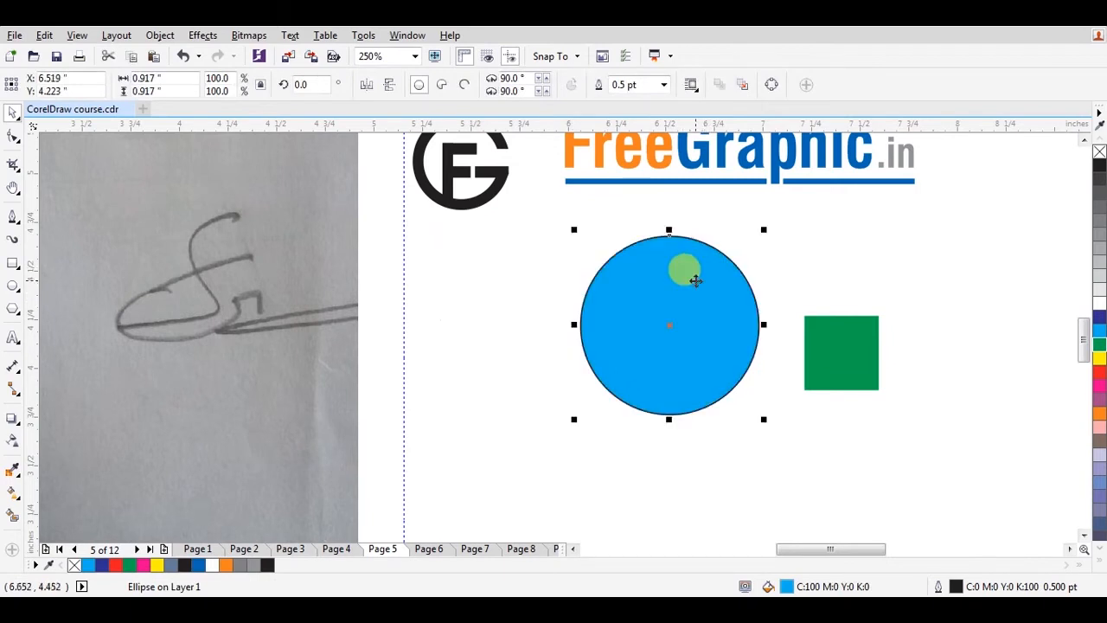
{"action": "left_click", "coordinate": [779, 345]}
{"action": "left_click_drag", "start_coordinate": [620, 312], "coordinate": [680, 312]}
{"action": "right_click", "coordinate": [680, 312]}
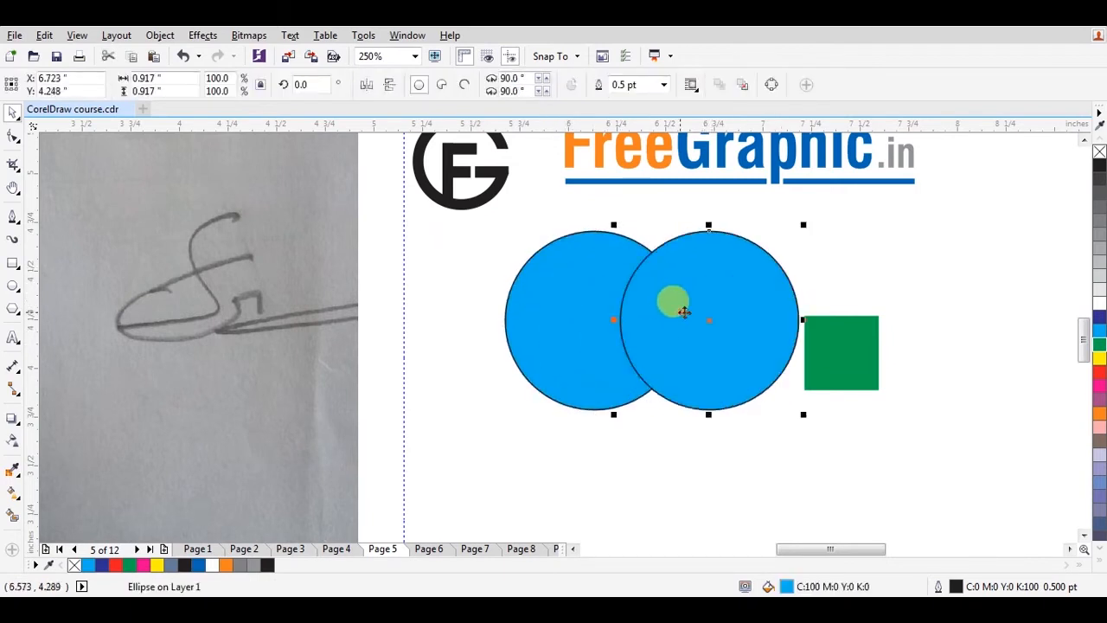
- Rearrange the two cyan circles side by side with a slight overlap and select both
{"action": "left_click_drag", "start_coordinate": [625, 282], "coordinate": [342, 313]}
{"action": "left_click_drag", "start_coordinate": [469, 284], "coordinate": [464, 339]}
{"action": "left_click", "coordinate": [520, 219]}
{"action": "left_click_drag", "start_coordinate": [551, 344], "coordinate": [448, 279]}
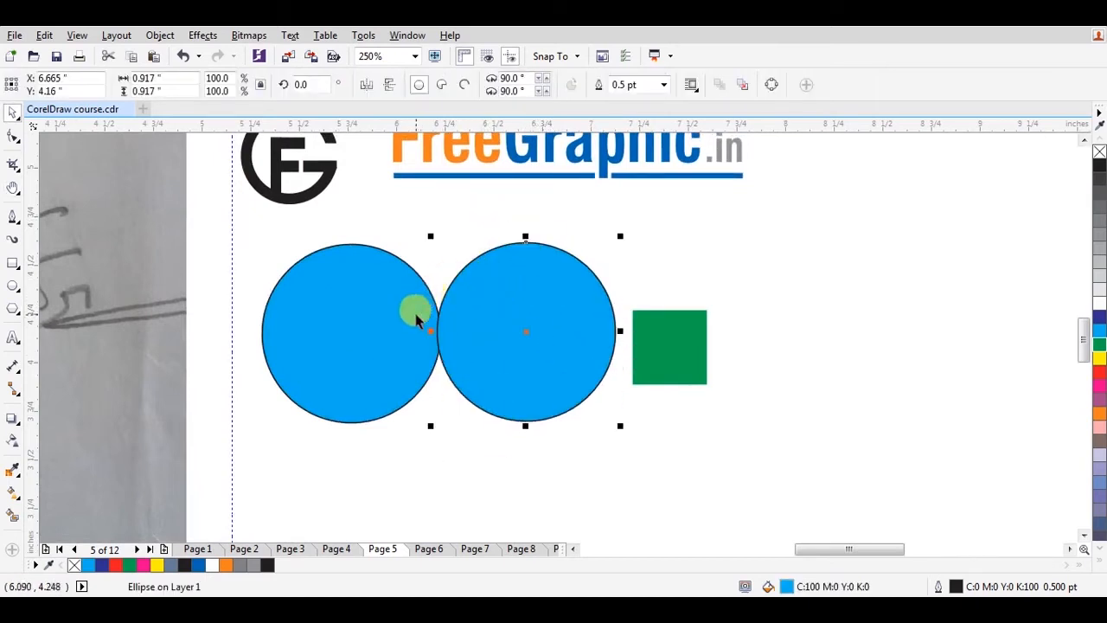
{"action": "left_click_drag", "start_coordinate": [367, 303], "coordinate": [375, 299]}
{"action": "left_click", "coordinate": [498, 303]}
{"action": "left_click", "coordinate": [368, 289], "text": "shift"}
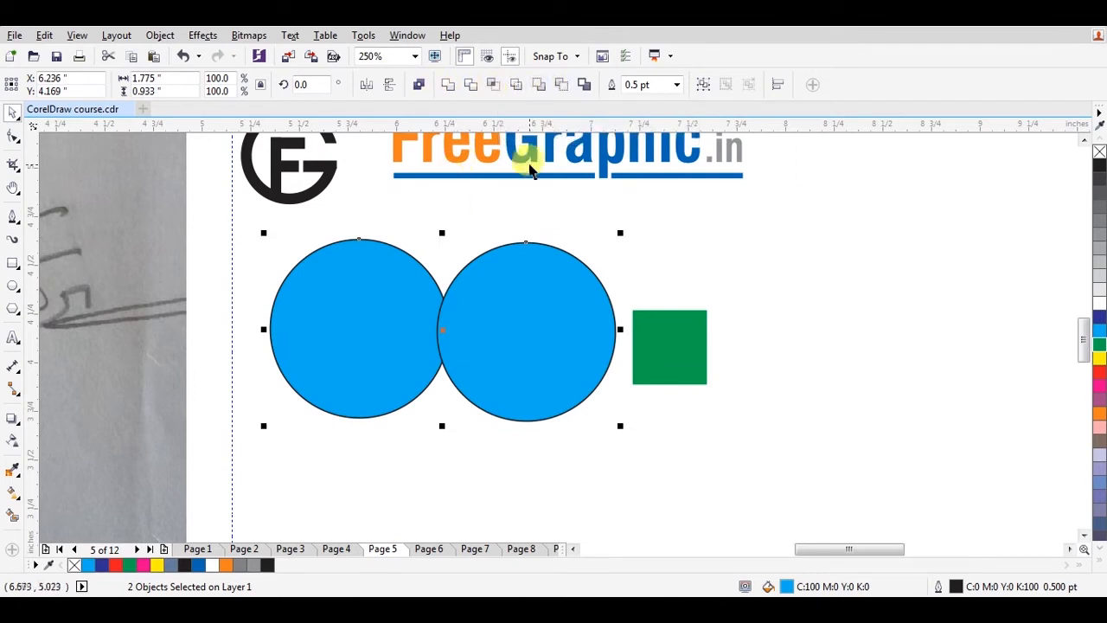
{"action": "left_click", "coordinate": [467, 227]}
- Move the green square up and away from the circles, and separate the two circles by a small gap
{"action": "left_click_drag", "start_coordinate": [681, 331], "coordinate": [838, 208]}
{"action": "left_click", "coordinate": [670, 321]}
{"action": "left_click", "coordinate": [565, 328]}
{"action": "left_click", "coordinate": [369, 292], "text": "shift"}
{"action": "left_click_drag", "start_coordinate": [549, 311], "coordinate": [595, 343]}
{"action": "left_click", "coordinate": [660, 293]}
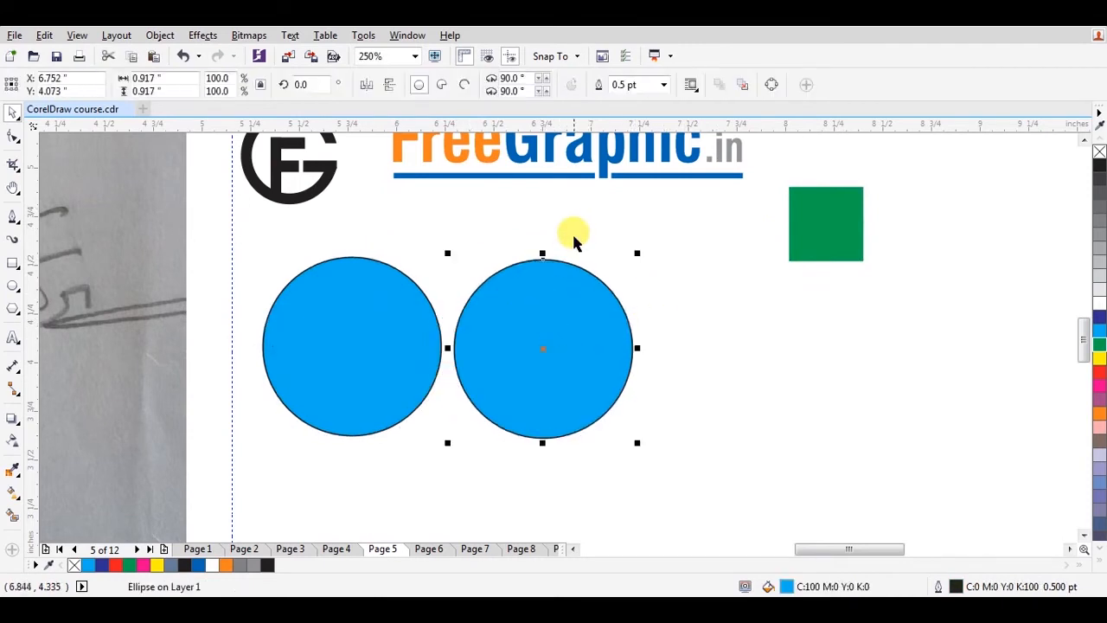
- Move the right circle towards the left one until the two clearly overlap
{"action": "left_click_drag", "start_coordinate": [542, 295], "coordinate": [525, 299]}
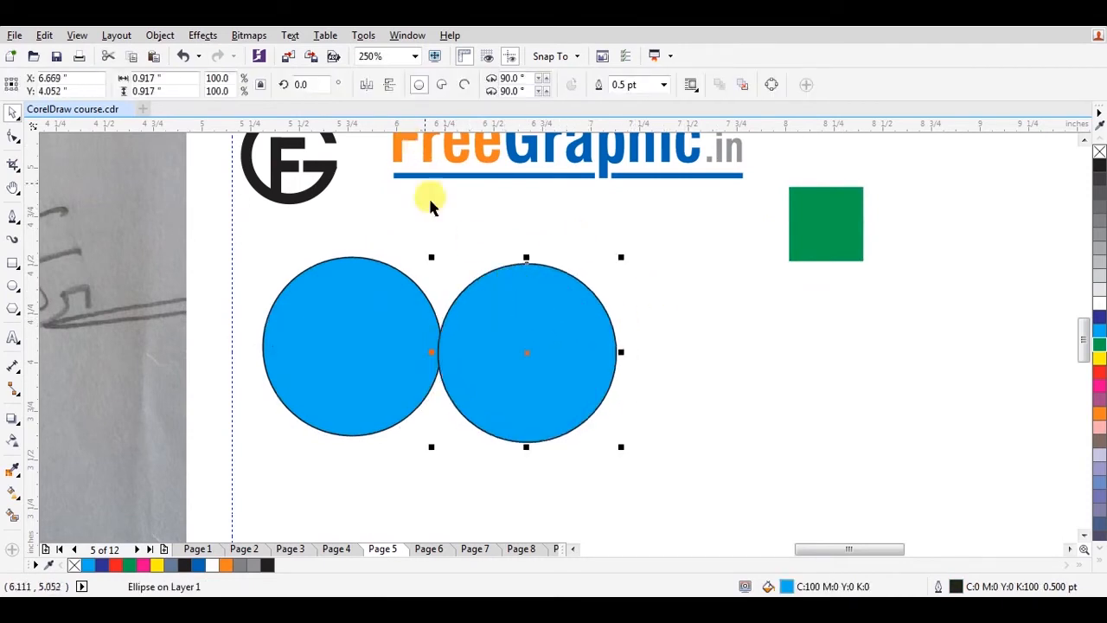
{"action": "left_click", "coordinate": [397, 314], "text": "shift"}
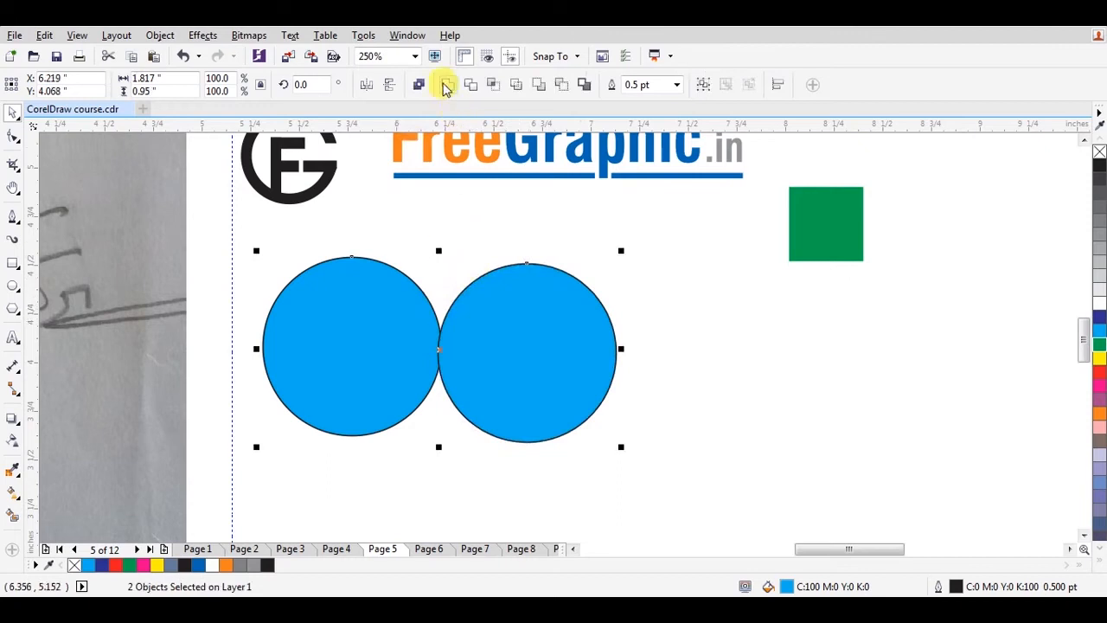
{"action": "left_click", "coordinate": [470, 257]}
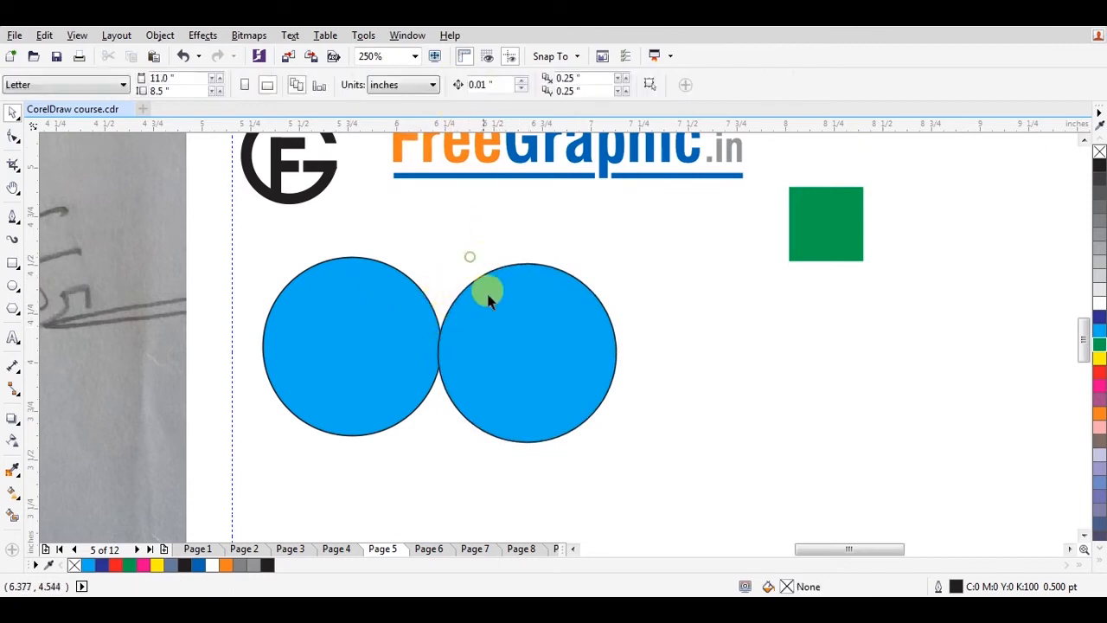
{"action": "left_click_drag", "start_coordinate": [514, 346], "coordinate": [472, 342]}
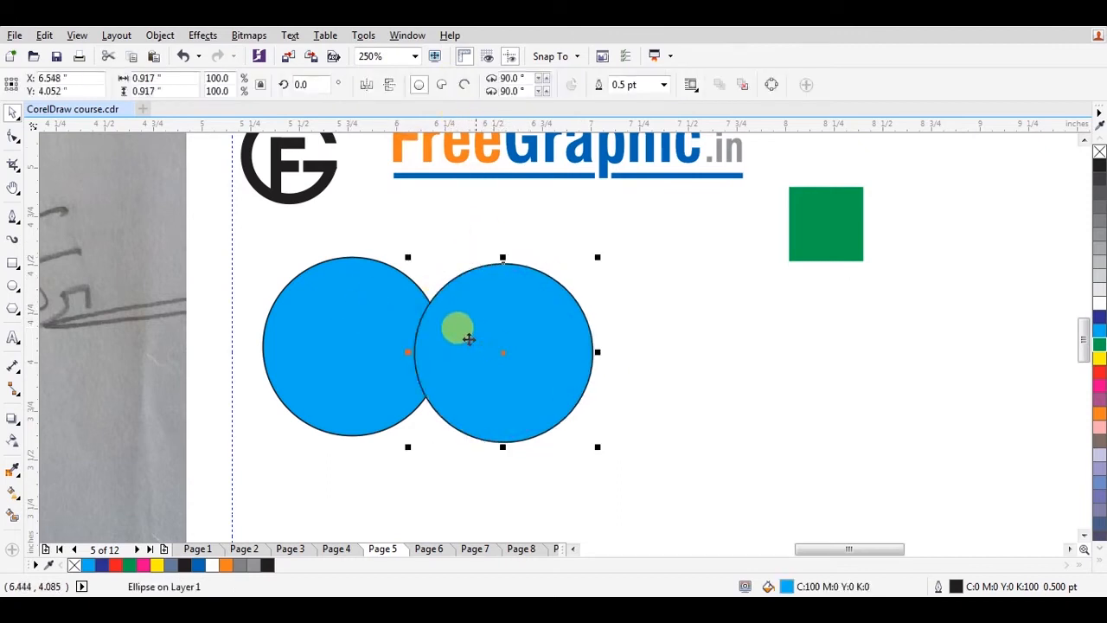
- Try welding the two overlapping circles and recolouring the merged shape green and cyan
{"action": "left_click", "coordinate": [381, 299], "text": "shift"}
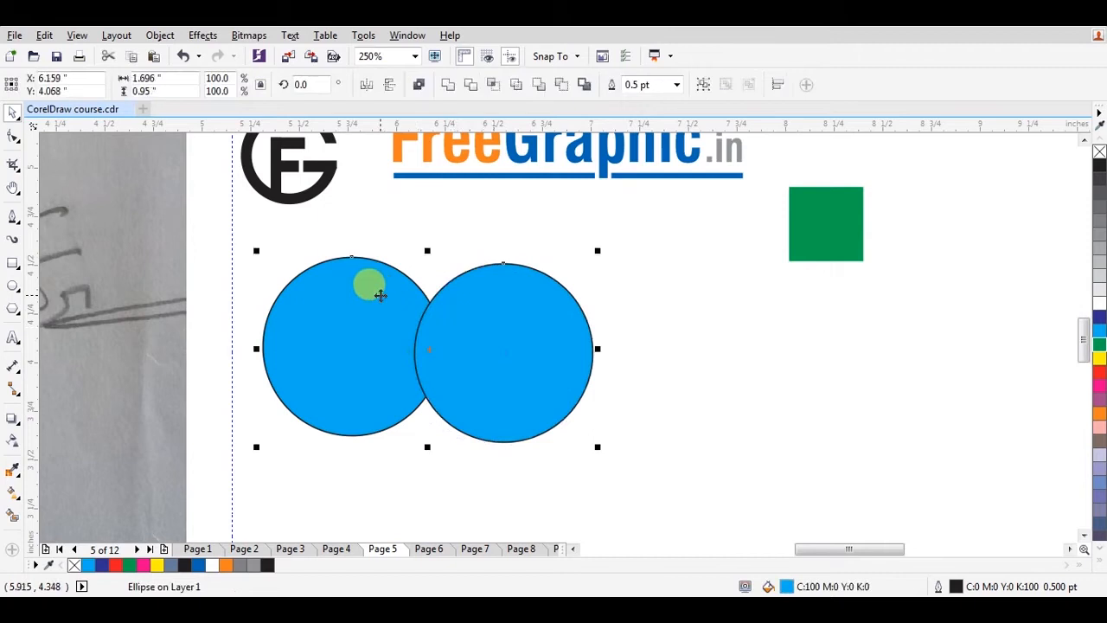
{"action": "left_click", "coordinate": [447, 85]}
{"action": "left_click", "coordinate": [1098, 344]}
{"action": "left_click", "coordinate": [1099, 330]}
{"action": "key", "text": "ctrl+z"}
{"action": "key", "text": "ctrl+z"}
{"action": "key", "text": "ctrl+z"}
{"action": "left_click", "coordinate": [594, 296]}
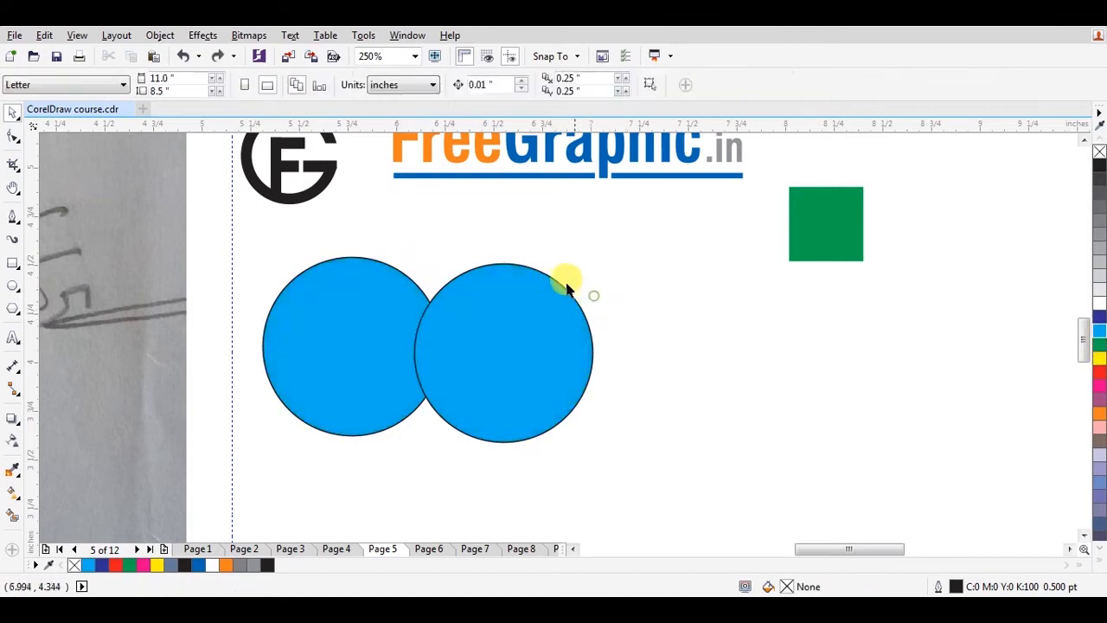
- Select the two overlapping cyan circles and remove their fill
{"action": "left_click", "coordinate": [420, 292]}
{"action": "left_click", "coordinate": [373, 294], "text": "shift"}
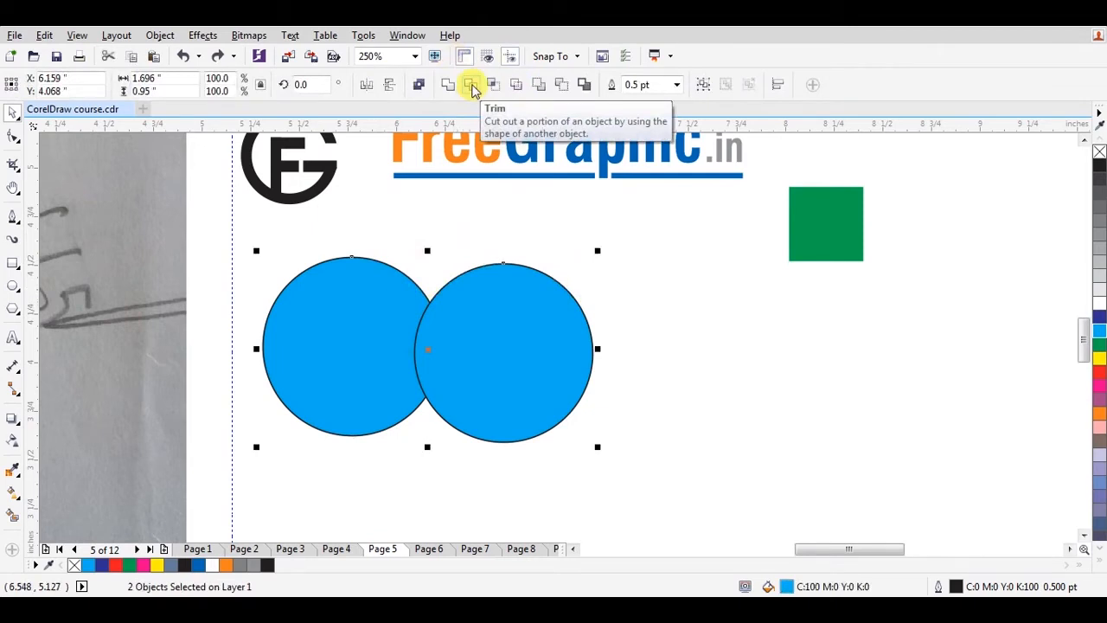
{"action": "left_click", "coordinate": [541, 239]}
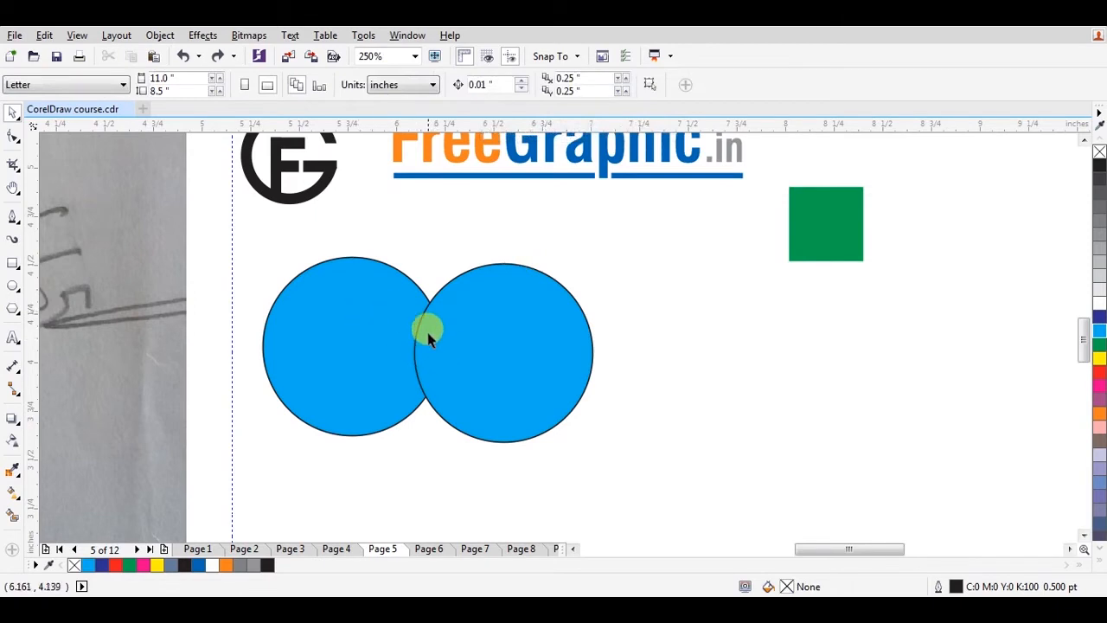
{"action": "left_click", "coordinate": [477, 341]}
{"action": "left_click", "coordinate": [395, 303], "text": "shift"}
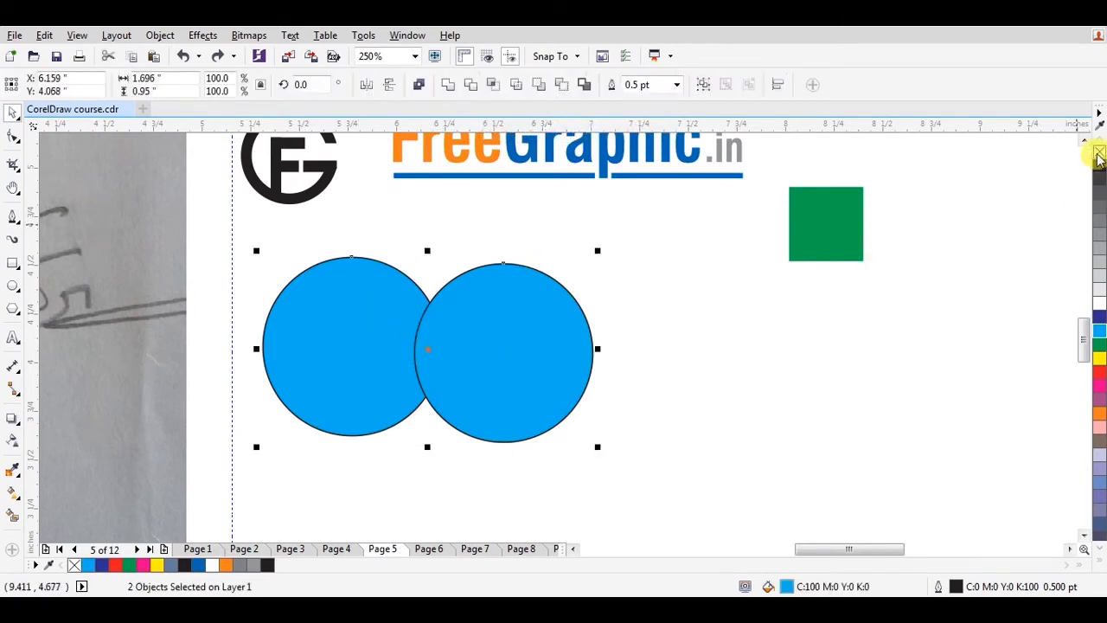
{"action": "left_click", "coordinate": [1099, 154]}
- Fill the left circle with green and the right circle with yellow
{"action": "left_click", "coordinate": [409, 316]}
{"action": "left_click", "coordinate": [571, 299]}
{"action": "left_click", "coordinate": [403, 273]}
{"action": "left_click", "coordinate": [388, 264]}
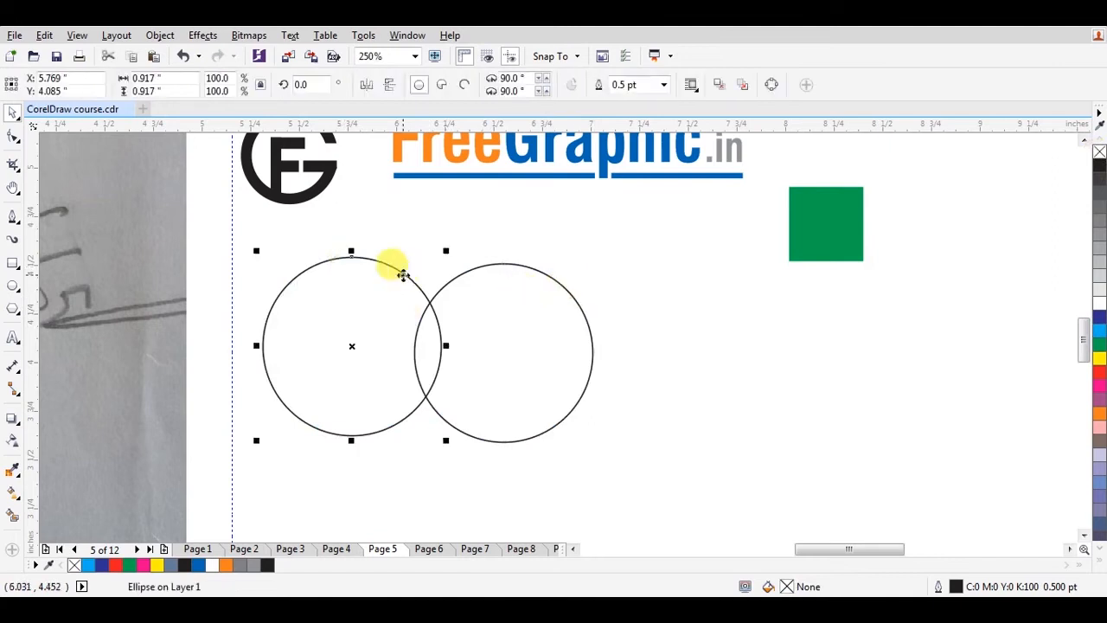
{"action": "left_click", "coordinate": [1099, 349]}
{"action": "left_click", "coordinate": [662, 329]}
{"action": "left_click", "coordinate": [575, 295]}
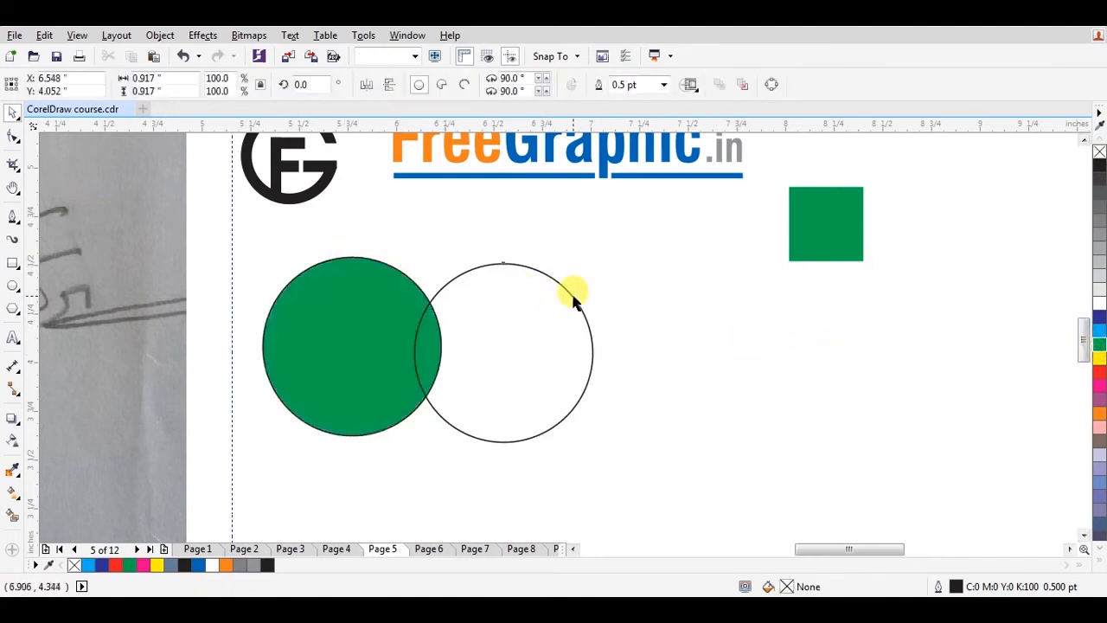
{"action": "left_click", "coordinate": [1100, 356]}
- Trim the green circle with the overlapping yellow circle and move the two shapes apart
{"action": "left_click", "coordinate": [778, 364]}
{"action": "left_click", "coordinate": [536, 339]}
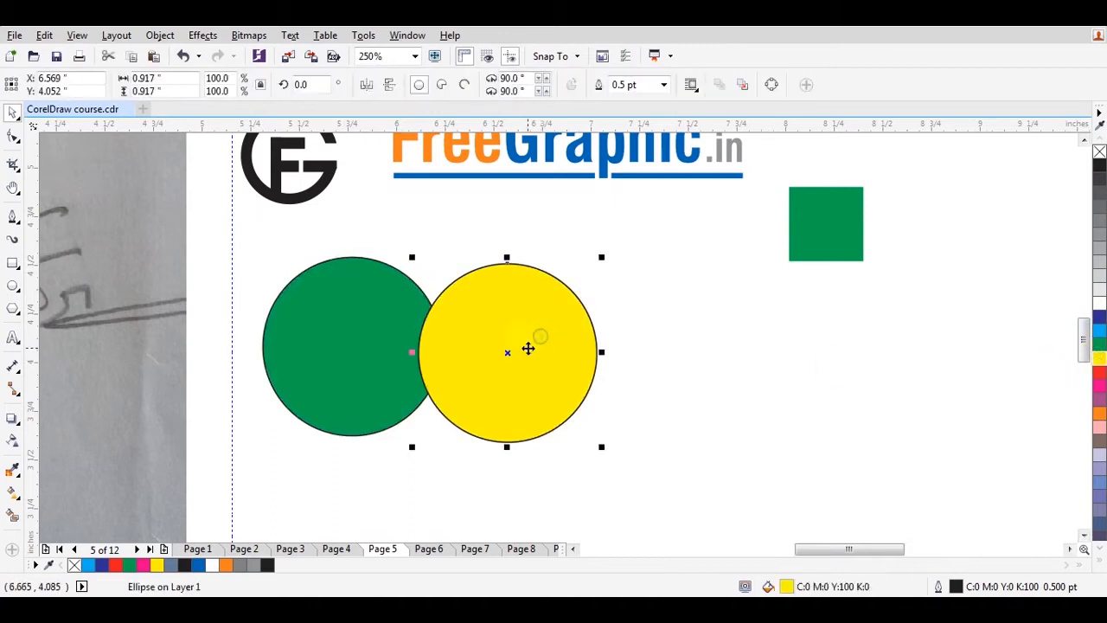
{"action": "left_click", "coordinate": [367, 290], "text": "shift"}
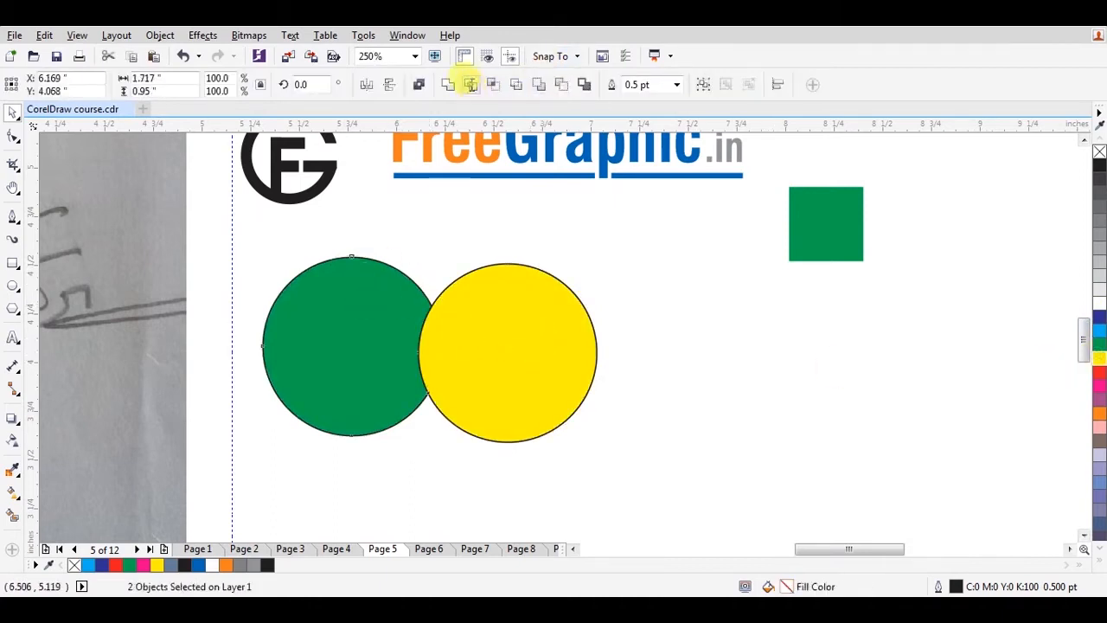
{"action": "left_click", "coordinate": [471, 84]}
{"action": "left_click", "coordinate": [420, 283]}
{"action": "left_click_drag", "start_coordinate": [380, 294], "coordinate": [316, 292]}
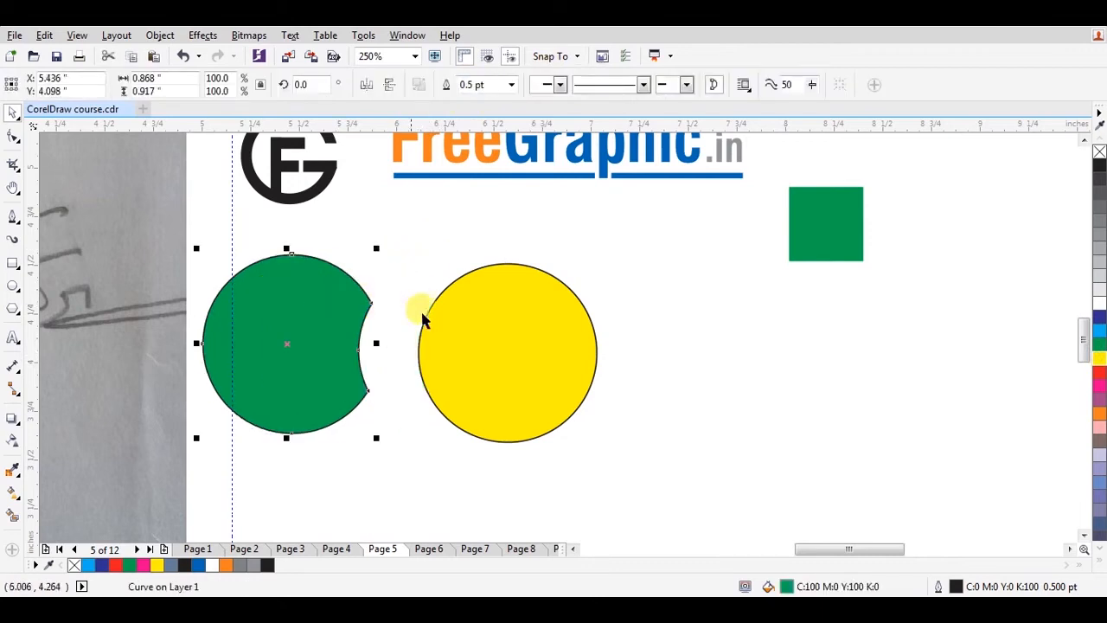
{"action": "left_click_drag", "start_coordinate": [480, 337], "coordinate": [527, 331]}
- Undo the moves and the trim of the green and yellow circles
{"action": "key", "text": "ctrl+z"}
{"action": "key", "text": "ctrl+z"}
{"action": "left_click", "coordinate": [572, 262]}
{"action": "key", "text": "ctrl+z"}
{"action": "left_click", "coordinate": [519, 248]}
- Delete the green circle and place a copy of the yellow circle directly to its right
{"action": "left_click", "coordinate": [479, 318]}
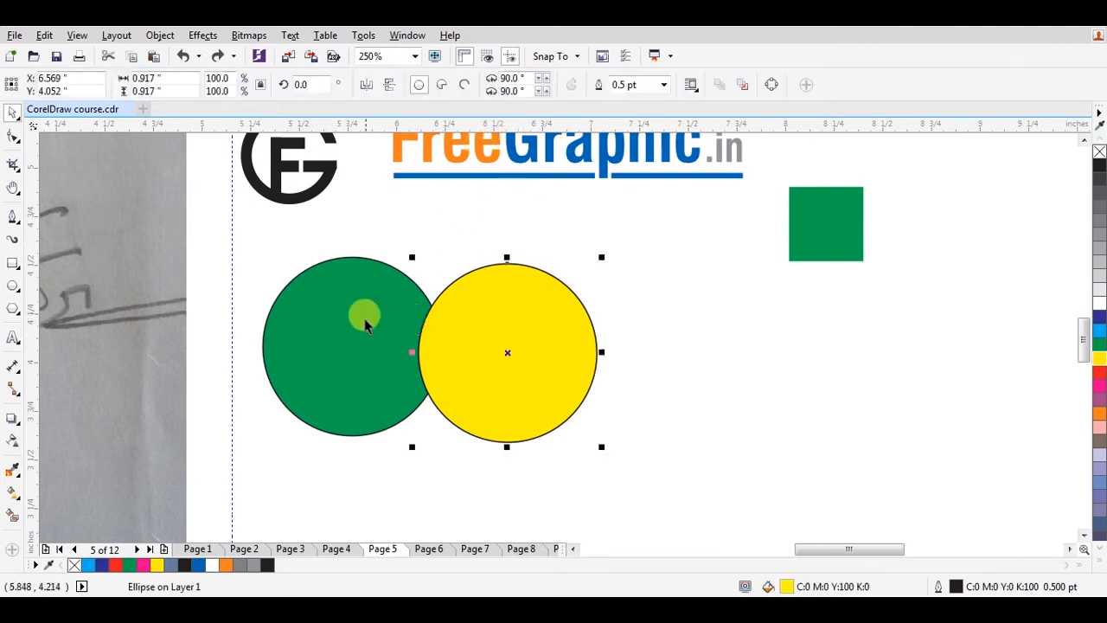
{"action": "left_click", "coordinate": [365, 324]}
{"action": "key", "text": "Delete"}
{"action": "left_click", "coordinate": [473, 324]}
{"action": "left_click_drag", "start_coordinate": [472, 324], "coordinate": [665, 320]}
{"action": "key", "text": "ctrl+z"}
{"action": "left_click_drag", "start_coordinate": [519, 334], "coordinate": [680, 326]}
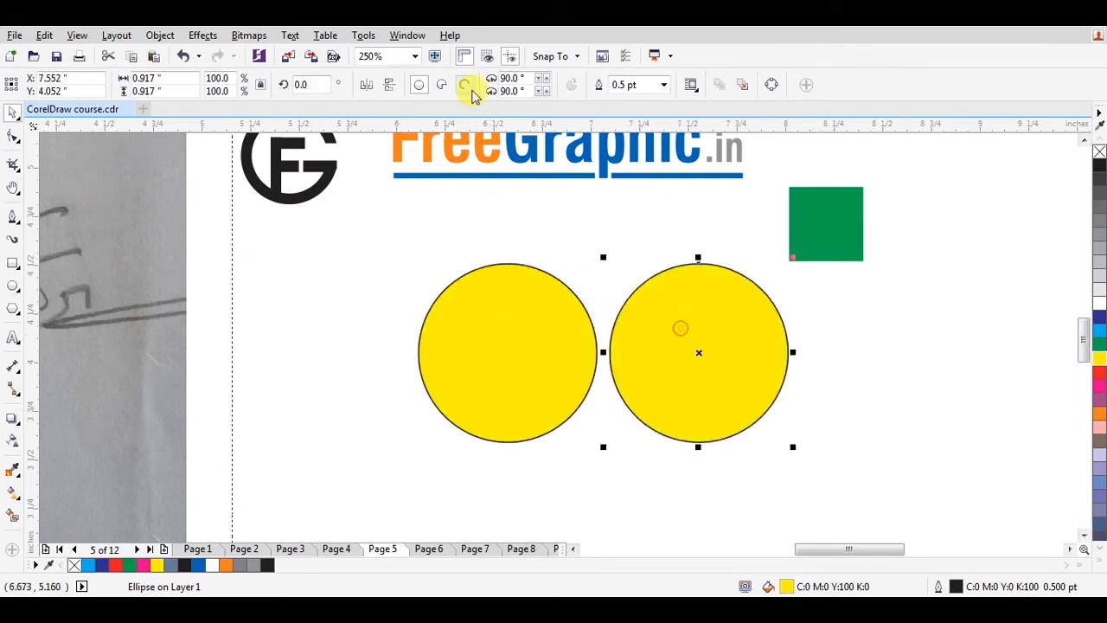
- Move the right yellow circle over the edge of the left one and remove the fill from both
{"action": "left_click", "coordinate": [528, 332], "text": "shift"}
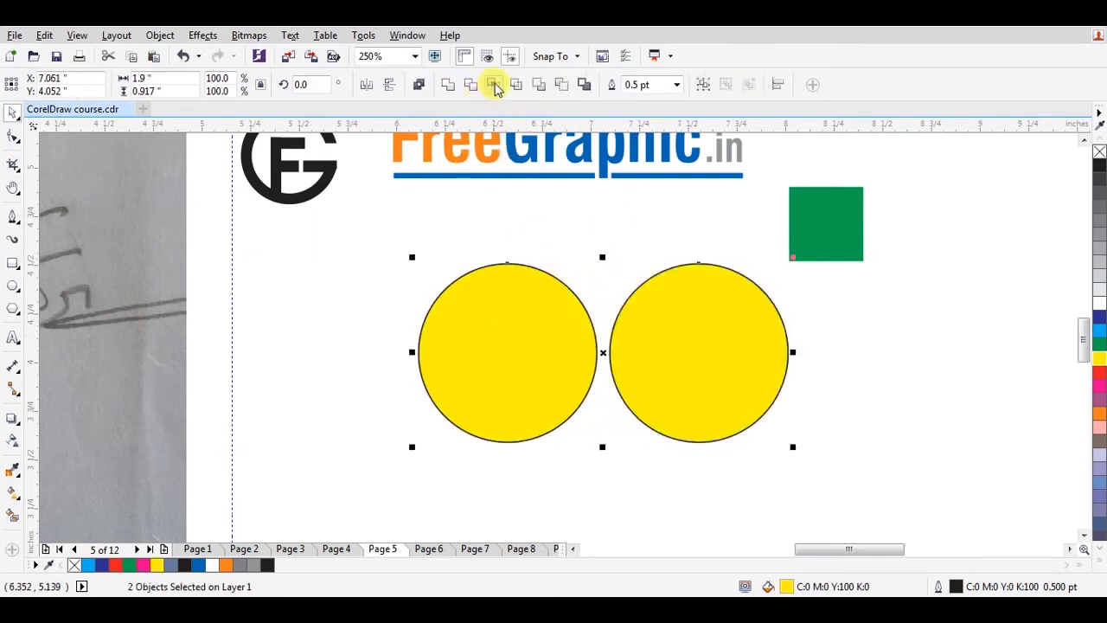
{"action": "left_click", "coordinate": [492, 213]}
{"action": "left_click_drag", "start_coordinate": [649, 370], "coordinate": [600, 365]}
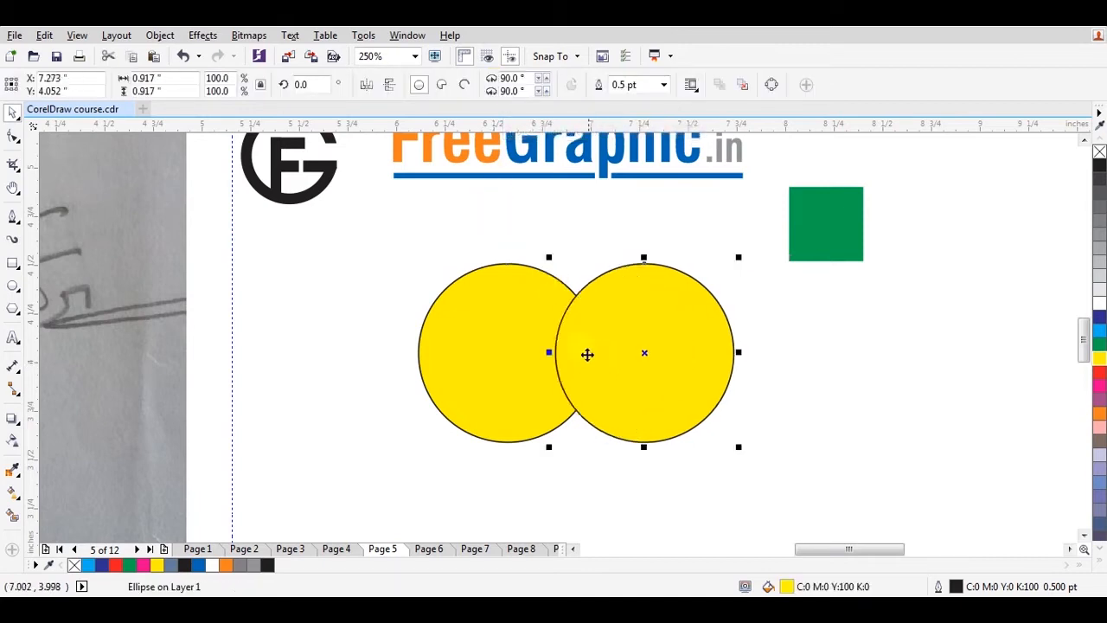
{"action": "left_click", "coordinate": [535, 322], "text": "shift"}
{"action": "left_click", "coordinate": [1097, 153]}
{"action": "left_click", "coordinate": [917, 300]}
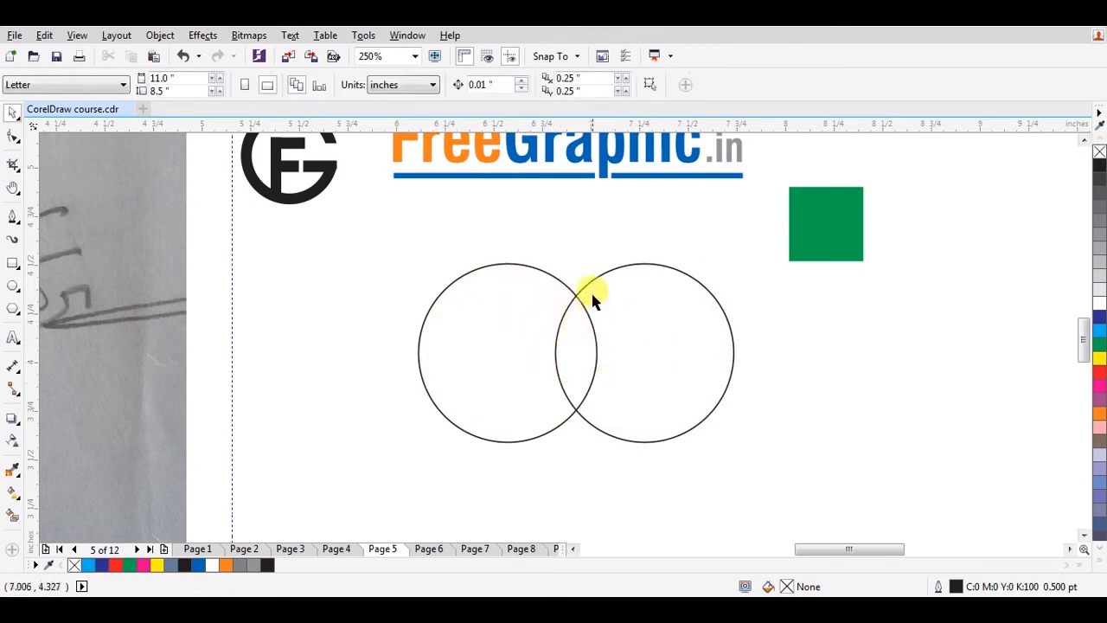
- Try Intersect on the two outlined circles, pull the lens shape out to the left, and undo that move
{"action": "left_click", "coordinate": [644, 264]}
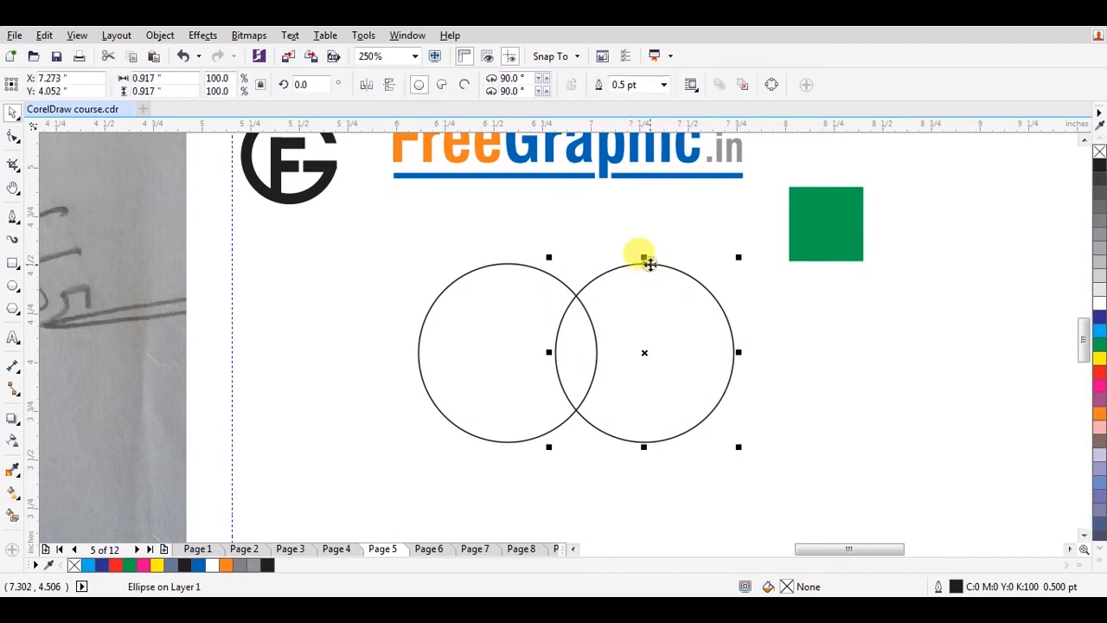
{"action": "left_click", "coordinate": [516, 263], "text": "shift"}
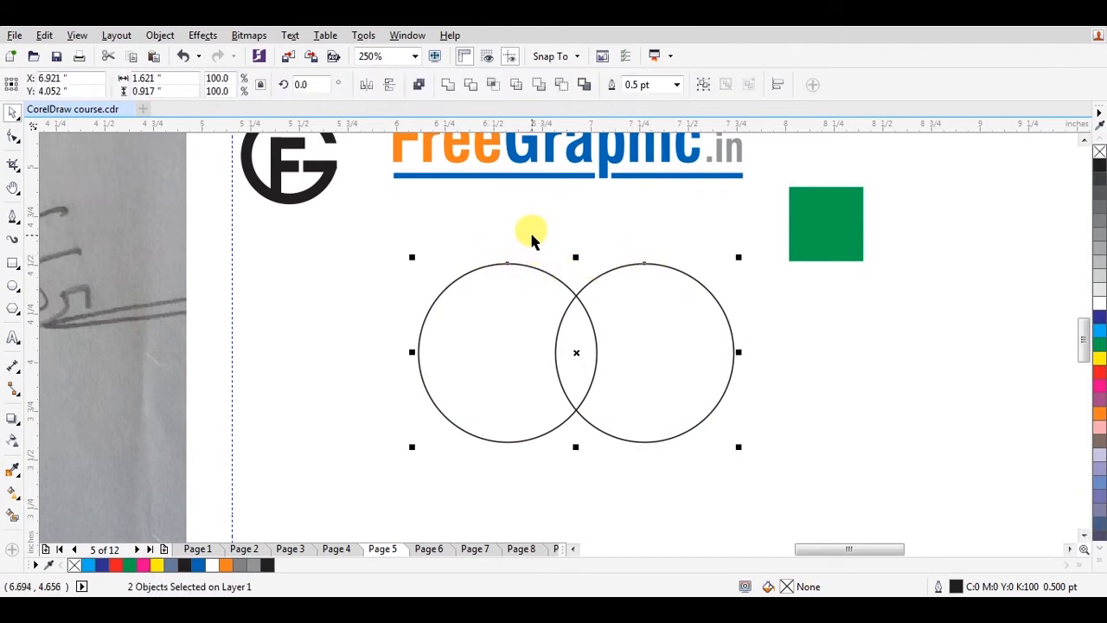
{"action": "left_click", "coordinate": [495, 86]}
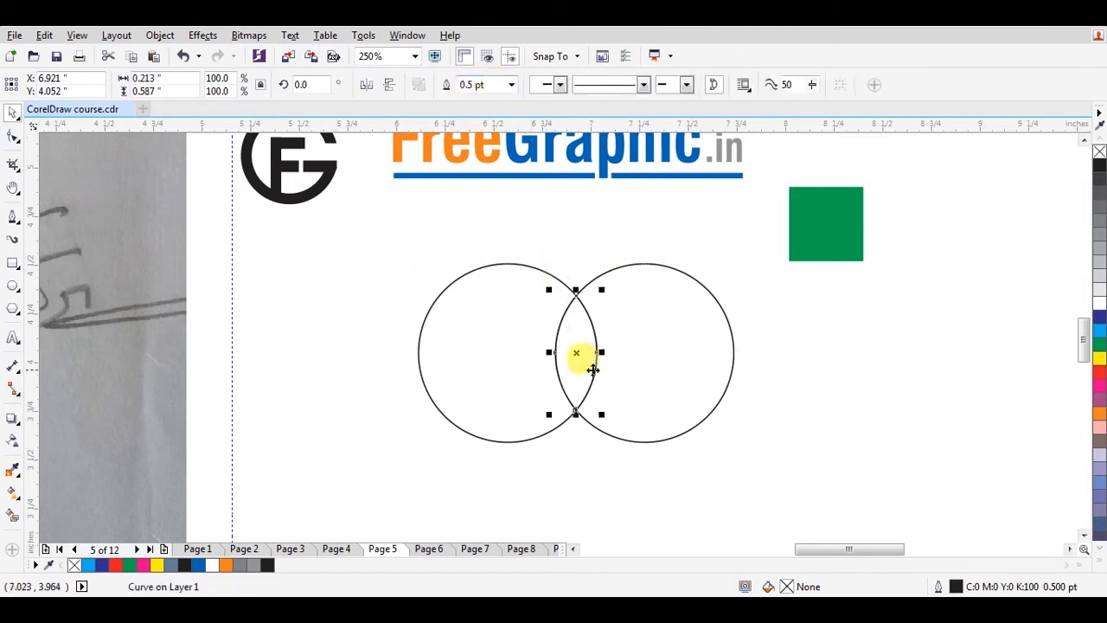
{"action": "left_click_drag", "start_coordinate": [576, 353], "coordinate": [329, 311]}
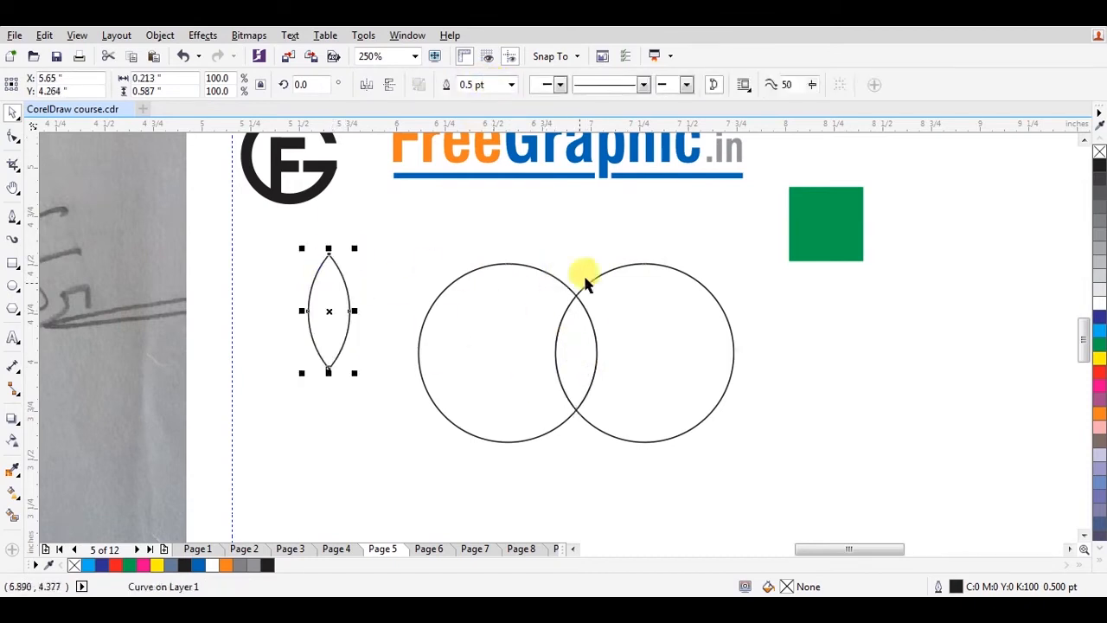
{"action": "key", "text": "ctrl+z"}
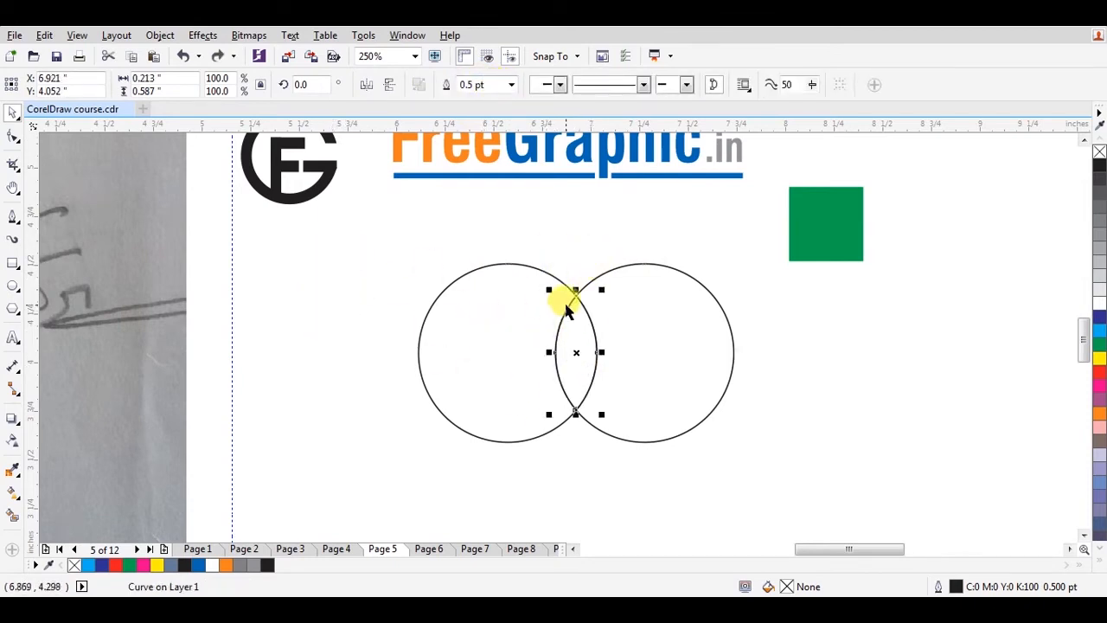
{"action": "key", "text": "Escape"}
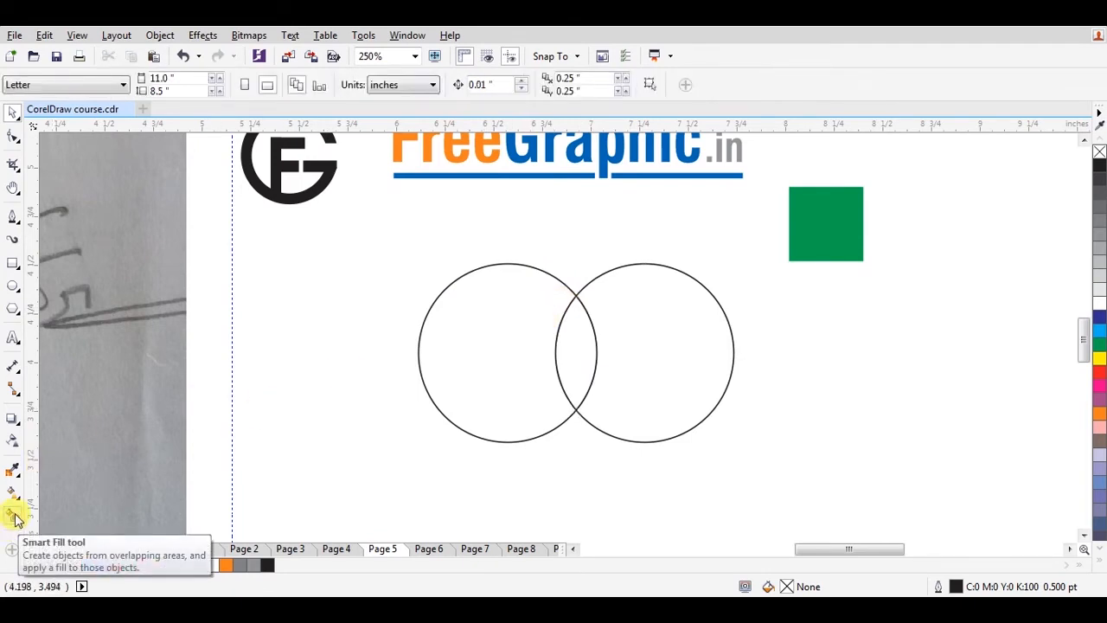
- Try the Smart Fill tool on the circles' overlap, move the filled lens, undo the move and delete the lens
{"action": "left_click", "coordinate": [14, 518]}
{"action": "left_click", "coordinate": [568, 346]}
{"action": "key", "text": "space"}
{"action": "left_click_drag", "start_coordinate": [578, 347], "coordinate": [498, 366]}
{"action": "key", "text": "ctrl+z"}
{"action": "key", "text": "Delete"}
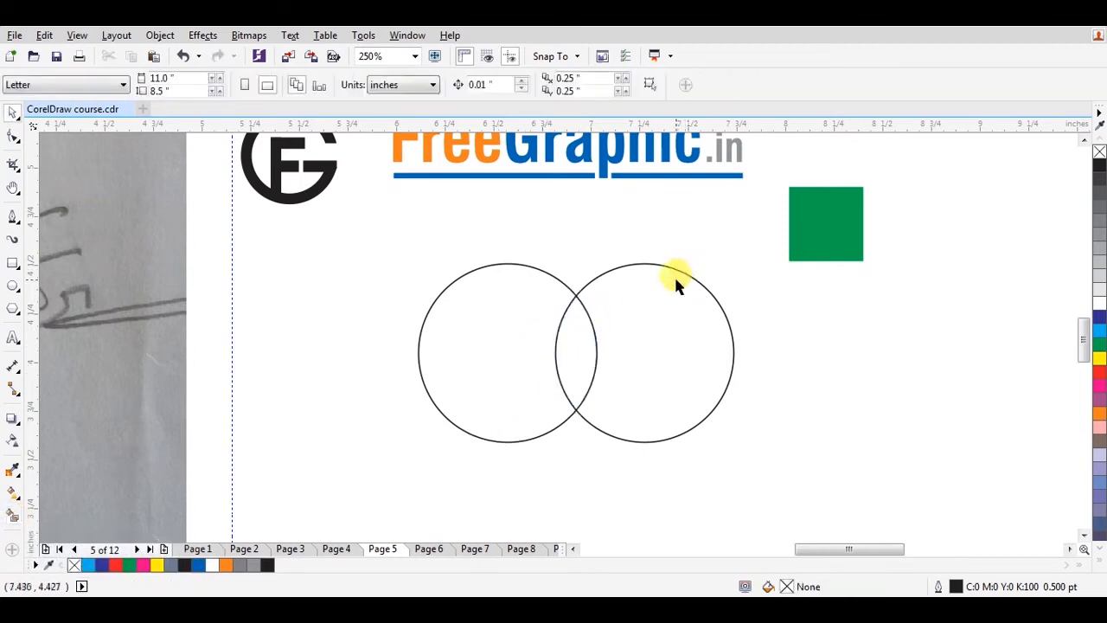
- Delete all the sample circles below the logo, leaving the green square in place
{"action": "left_click_drag", "start_coordinate": [672, 274], "coordinate": [732, 287]}
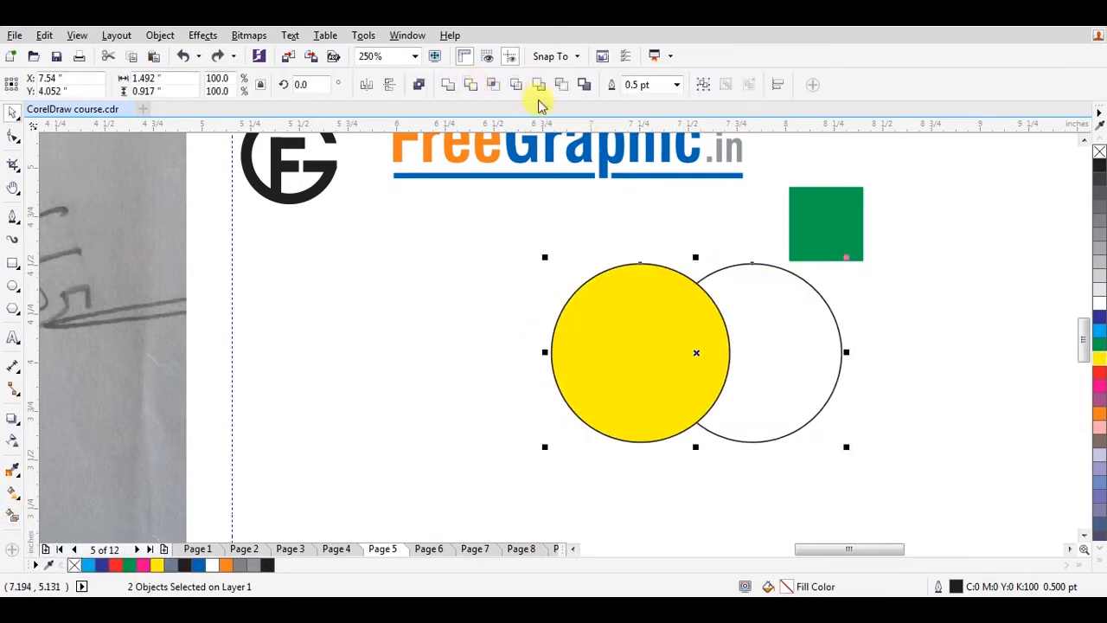
{"action": "left_click", "coordinate": [669, 256]}
{"action": "left_click_drag", "start_coordinate": [502, 222], "coordinate": [851, 495]}
{"action": "key", "text": "Delete"}
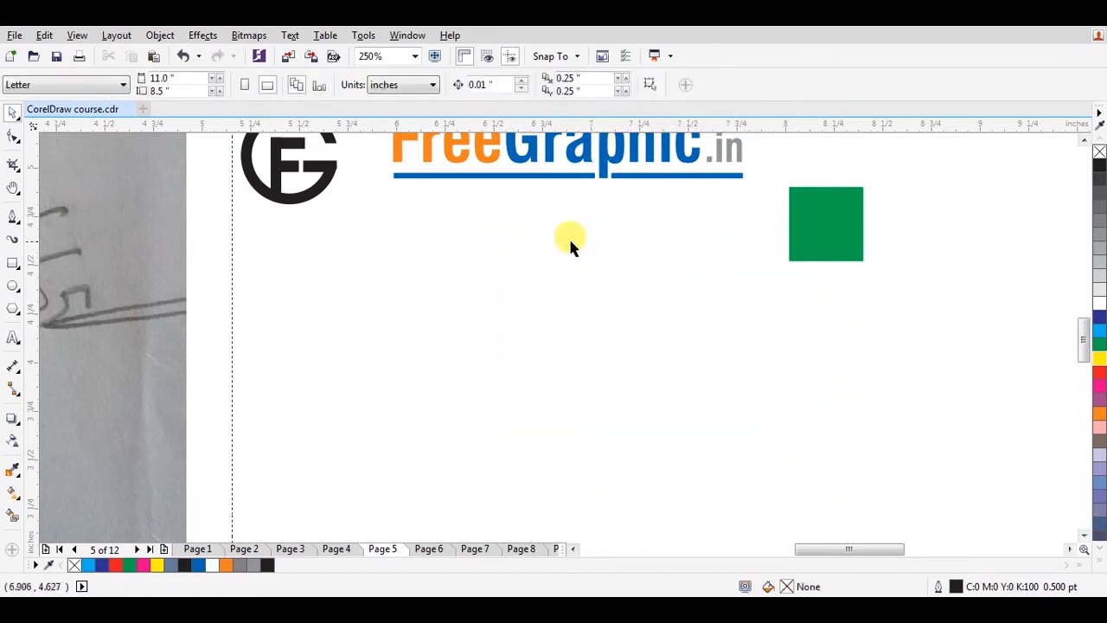
- Weld the horizontal bar of the G to the open ring in the monogram
{"action": "scroll", "coordinate": [586, 237], "scroll_direction": "up", "scroll_amount": 2}
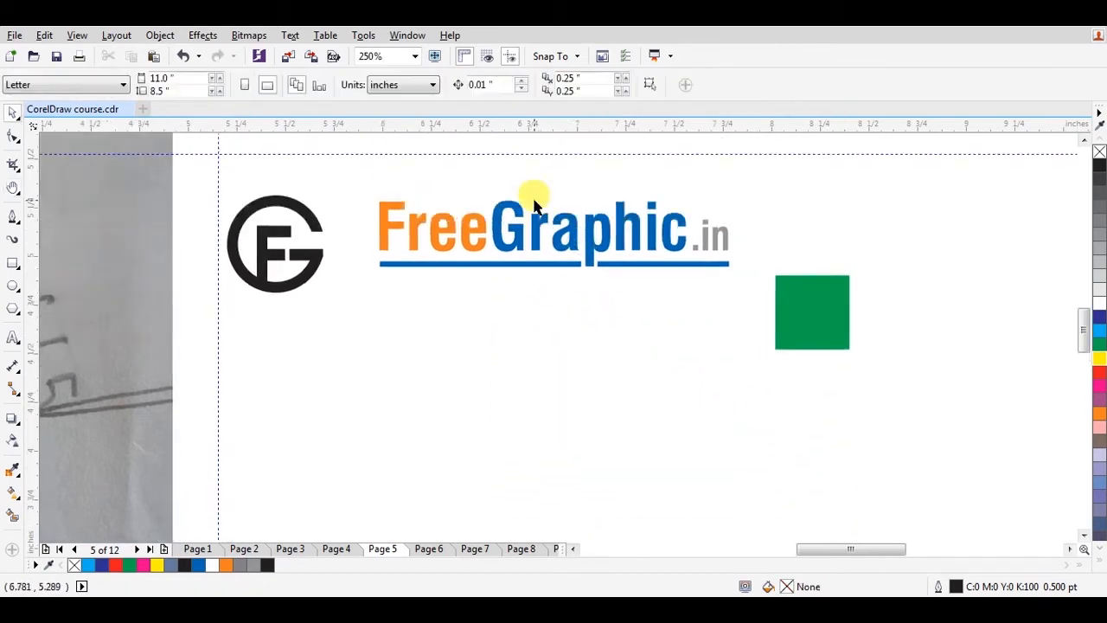
{"action": "key", "text": "z"}
{"action": "left_click_drag", "start_coordinate": [148, 168], "coordinate": [854, 384]}
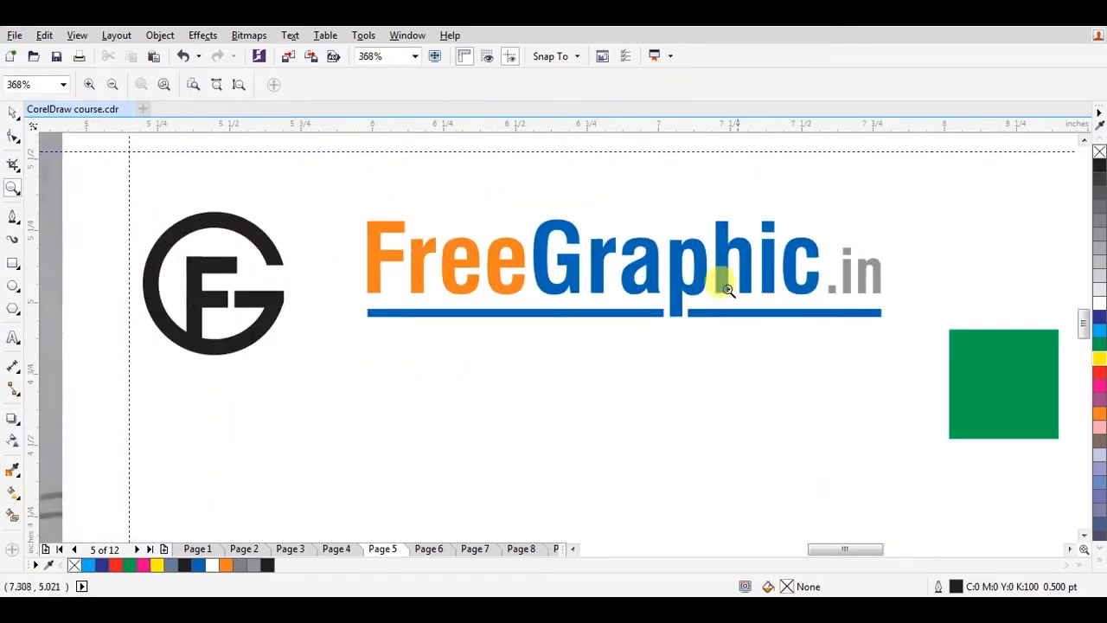
{"action": "key", "text": "space"}
{"action": "key", "text": "F2"}
{"action": "left_click_drag", "start_coordinate": [111, 198], "coordinate": [517, 397]}
{"action": "left_click", "coordinate": [437, 327]}
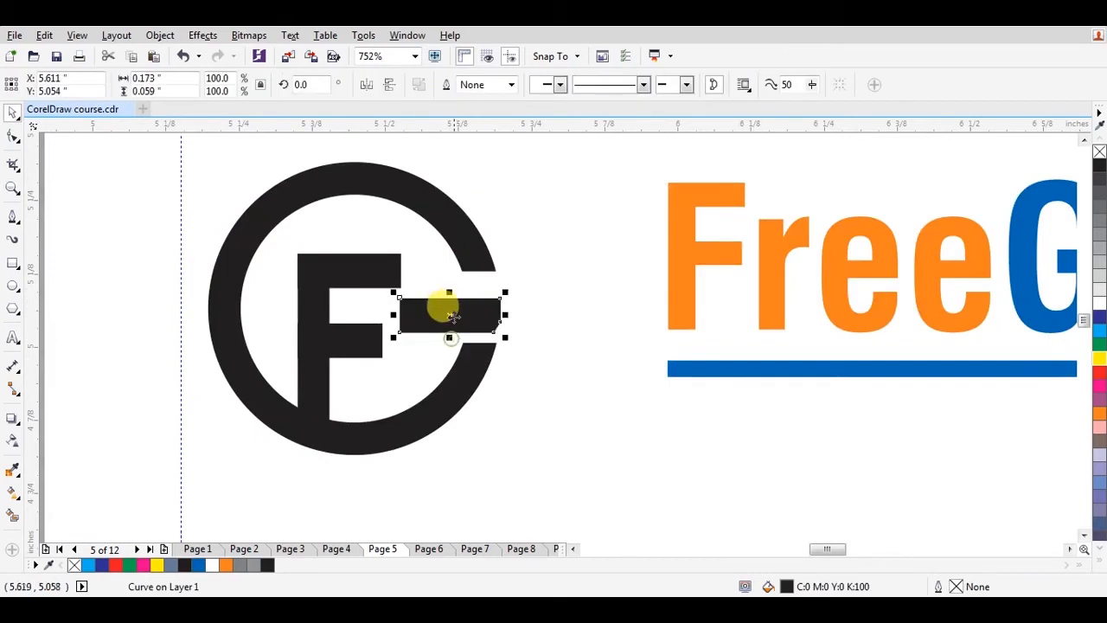
{"action": "left_click", "coordinate": [463, 377], "text": "shift"}
{"action": "left_click", "coordinate": [446, 85]}
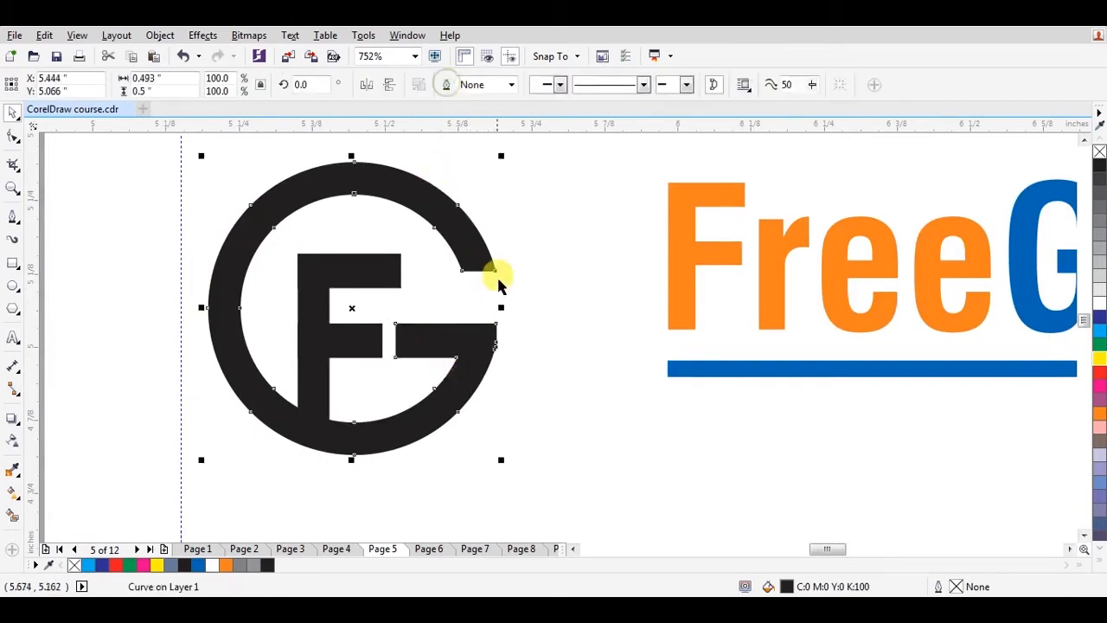
- Add a node on the G's outer curve below the bar and delete the surplus nodes at the notch
{"action": "key", "text": "F2"}
{"action": "left_click_drag", "start_coordinate": [396, 299], "coordinate": [565, 392]}
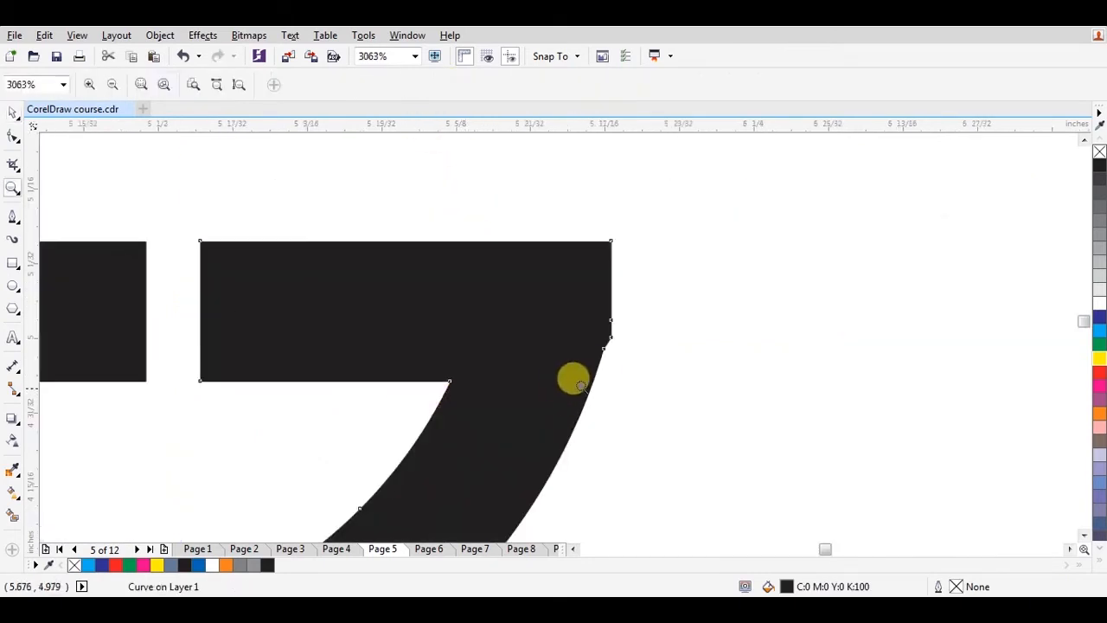
{"action": "key", "text": "F10"}
{"action": "left_click", "coordinate": [581, 384]}
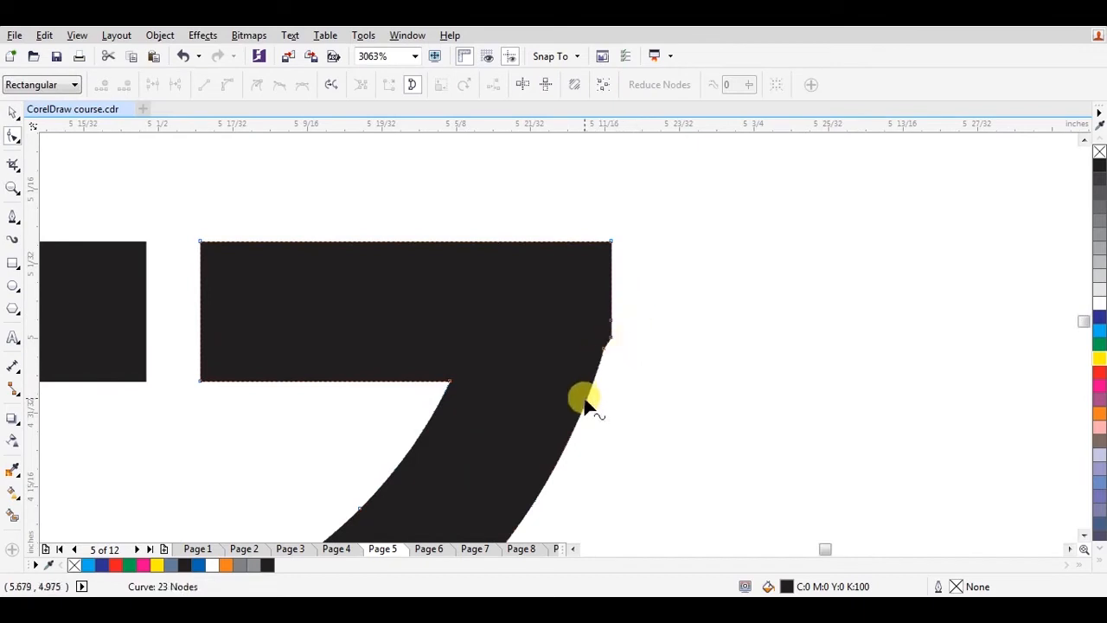
{"action": "double_click", "coordinate": [585, 402]}
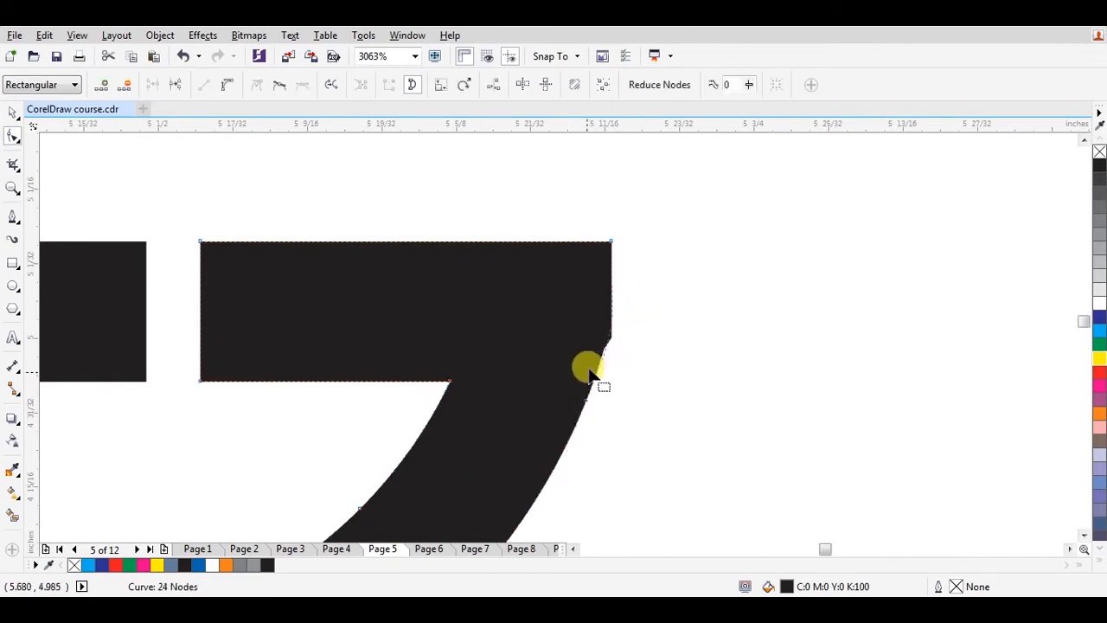
{"action": "key", "text": "Delete"}
{"action": "left_click", "coordinate": [612, 319]}
{"action": "left_click_drag", "start_coordinate": [619, 322], "coordinate": [610, 342]}
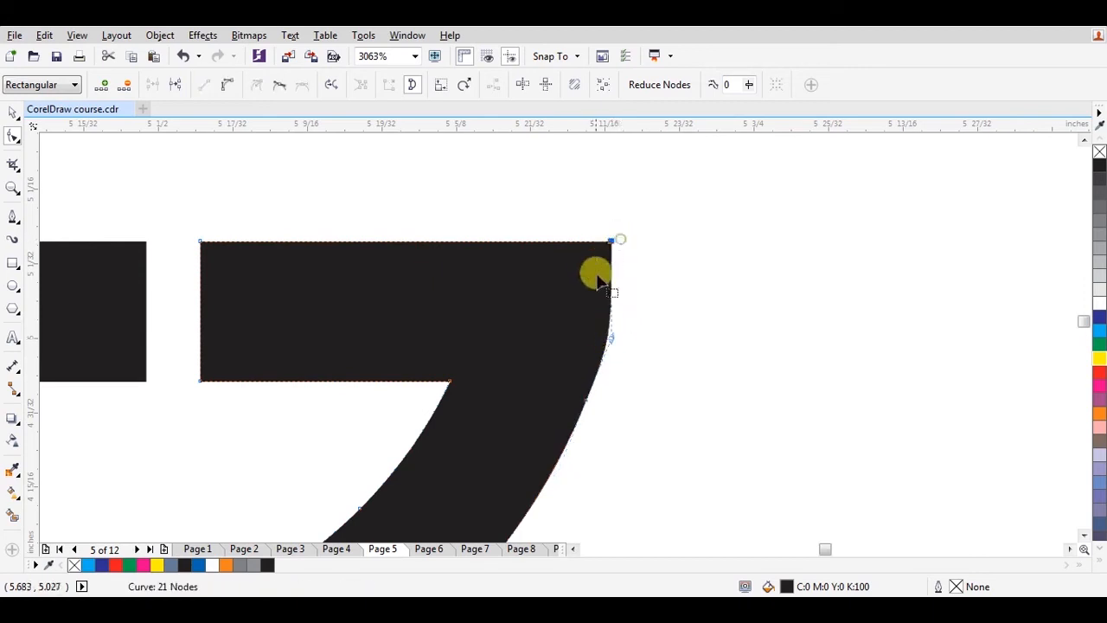
- Add a node lower on the G's outer curve and delete the node above it to smooth the edge
{"action": "left_click", "coordinate": [611, 333]}
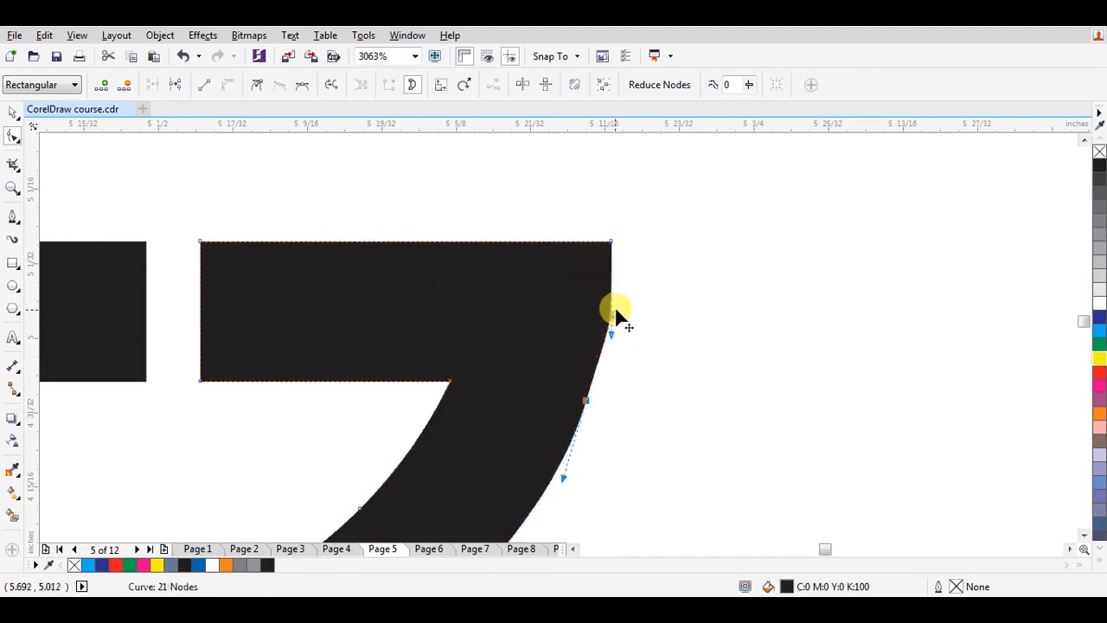
{"action": "left_click_drag", "start_coordinate": [615, 320], "coordinate": [607, 367]}
{"action": "double_click", "coordinate": [545, 490]}
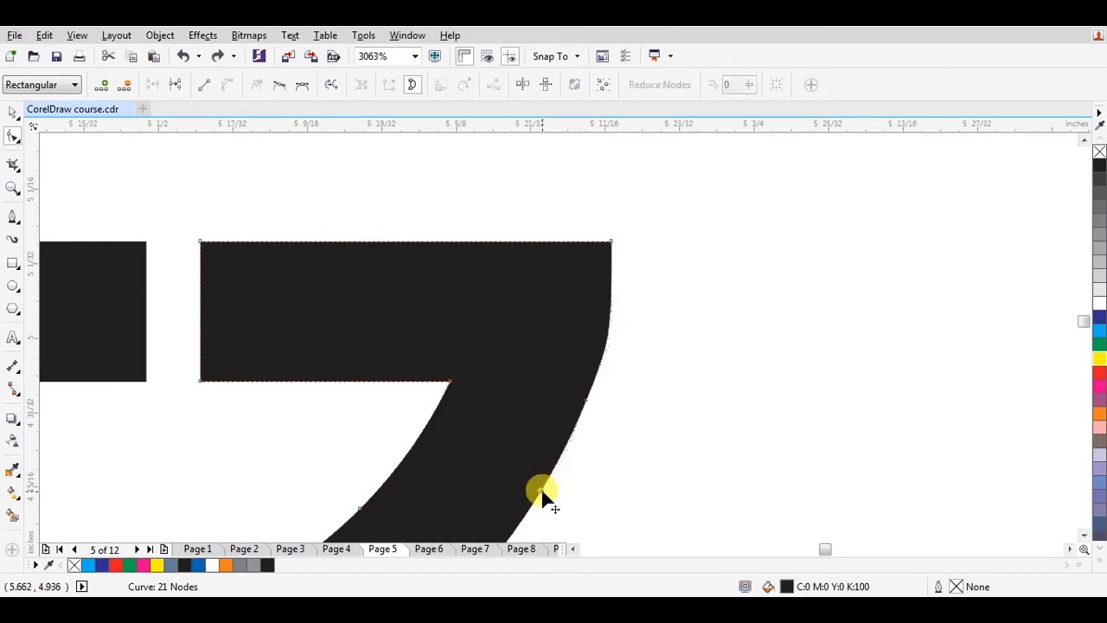
{"action": "left_click_drag", "start_coordinate": [692, 274], "coordinate": [545, 421]}
{"action": "key", "text": "Delete"}
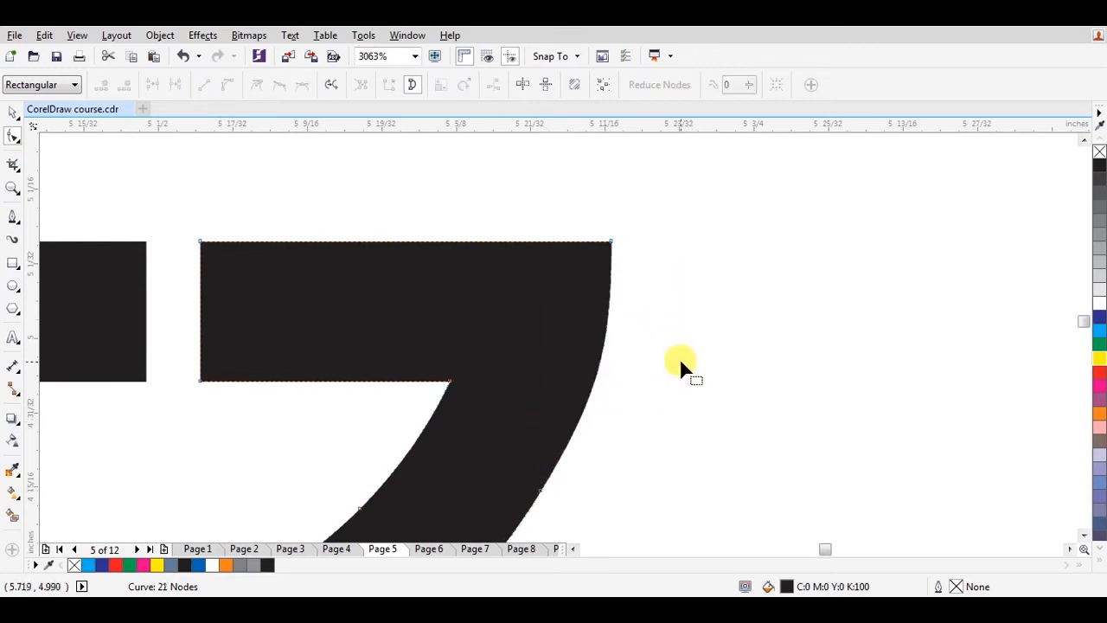
- Fill the G ring of the monogram with the blue used in the word Graphic (C100 M60 Y0 K0)
{"action": "scroll", "coordinate": [672, 357], "scroll_direction": "down", "scroll_amount": 3}
{"action": "key", "text": "space"}
{"action": "left_click", "coordinate": [696, 302]}
{"action": "scroll", "coordinate": [677, 323], "scroll_direction": "down", "scroll_amount": 2}
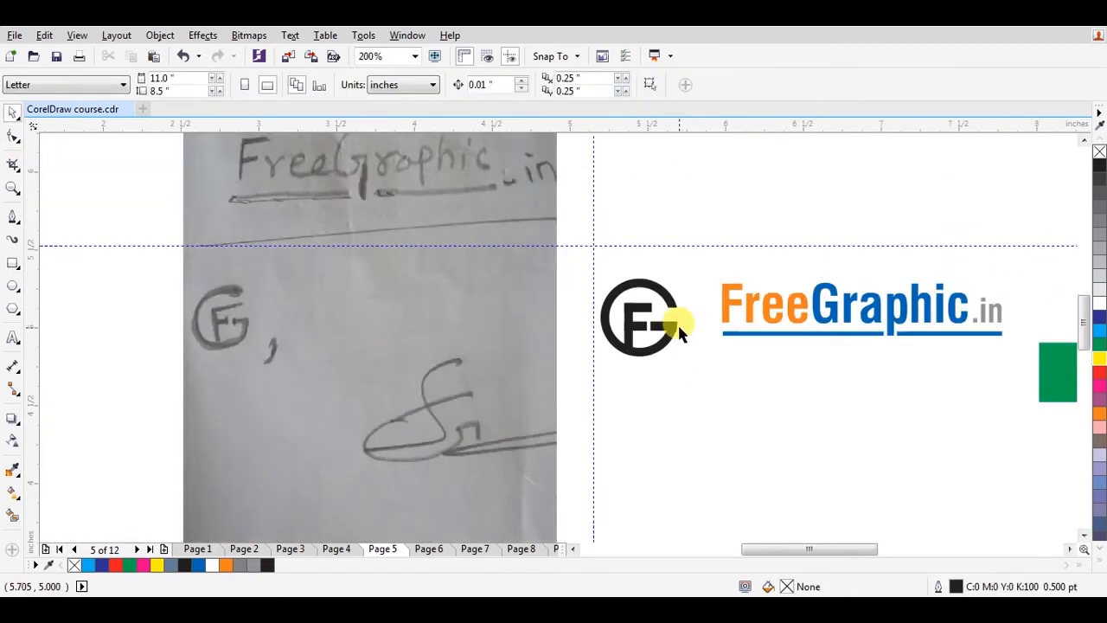
{"action": "left_click", "coordinate": [663, 302]}
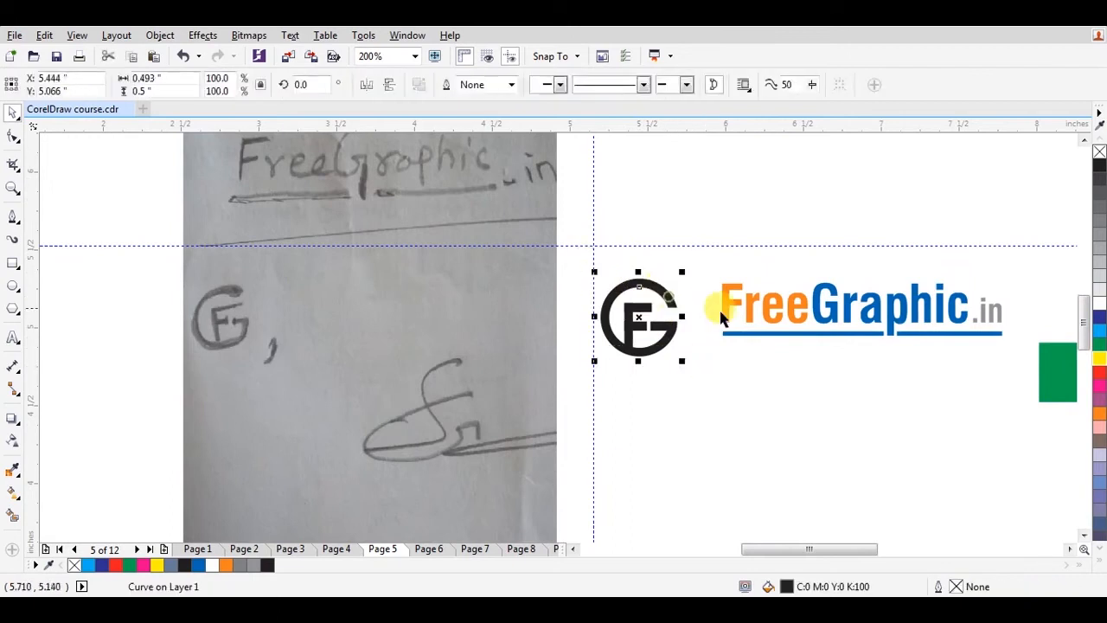
{"action": "left_click", "coordinate": [833, 307]}
- Fill the three pieces of the monogram's F with the orange used in the word Free
{"action": "left_click", "coordinate": [640, 326]}
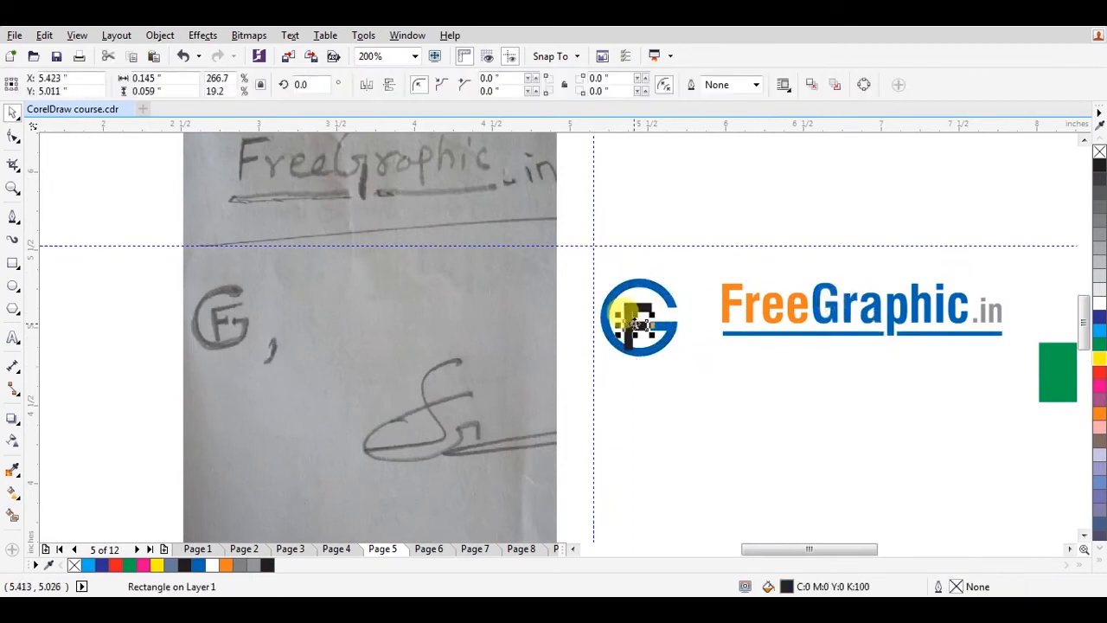
{"action": "left_click", "coordinate": [727, 299]}
{"action": "left_click_drag", "start_coordinate": [672, 285], "coordinate": [610, 393]}
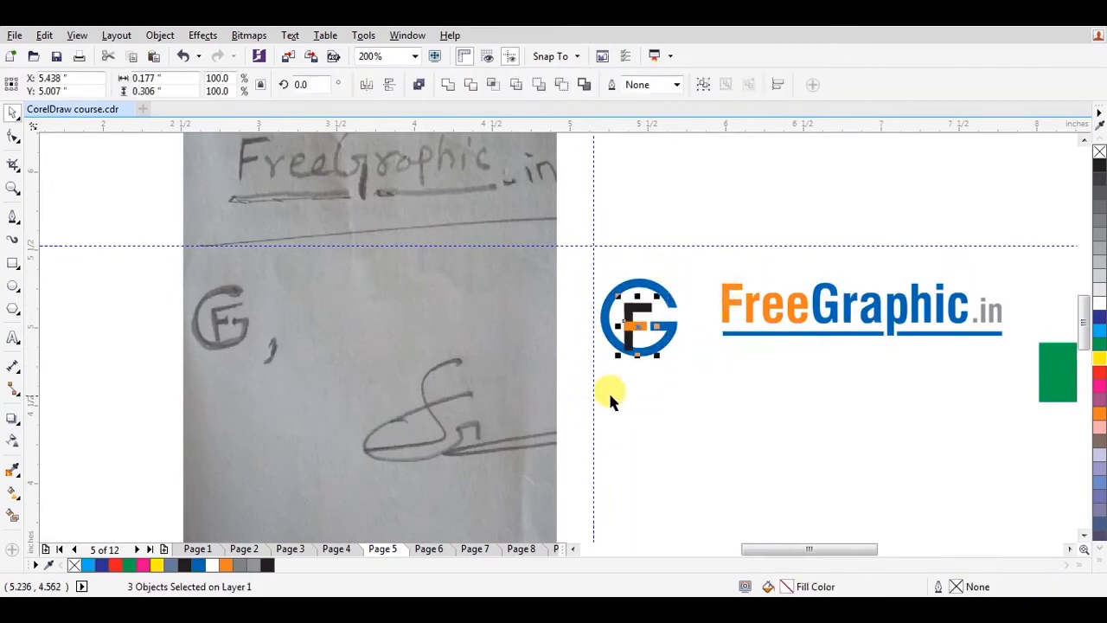
{"action": "left_click", "coordinate": [655, 401]}
{"action": "left_click", "coordinate": [655, 353]}
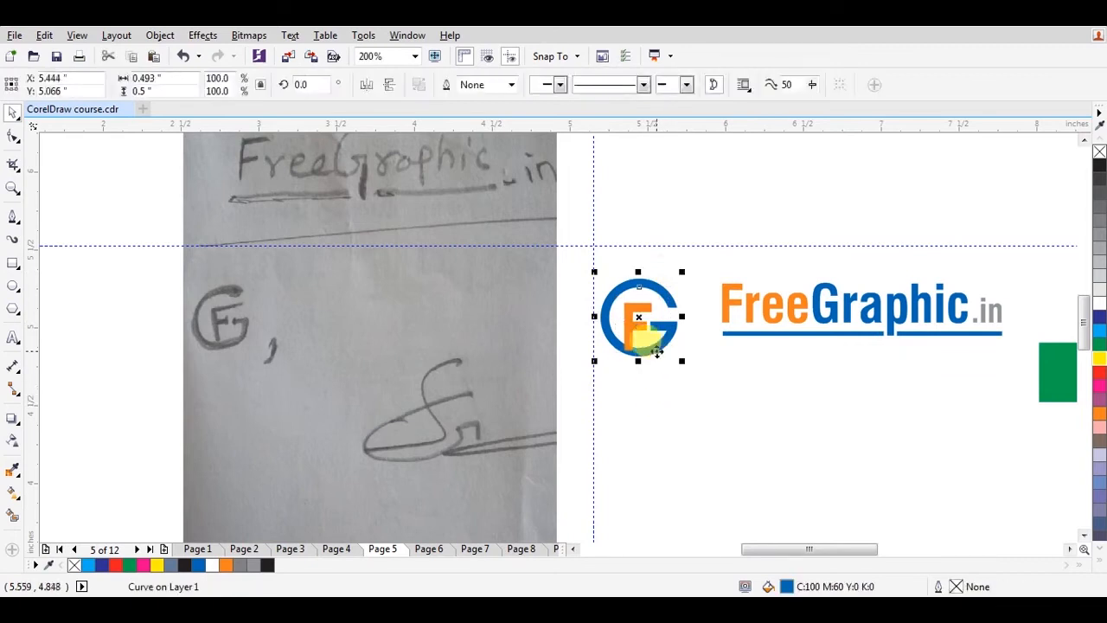
- Group the four monogram pieces and move the group closer to the wordmark
{"action": "left_click_drag", "start_coordinate": [761, 352], "coordinate": [464, 381]}
{"action": "left_click_drag", "start_coordinate": [399, 299], "coordinate": [240, 415]}
{"action": "key", "text": "ctrl+g"}
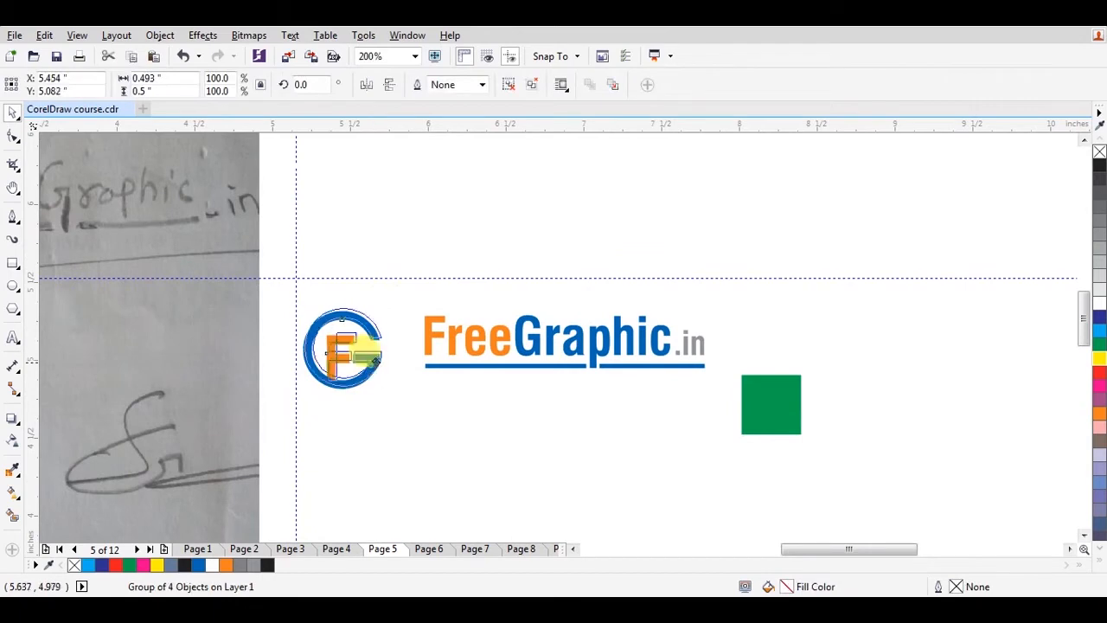
{"action": "left_click_drag", "start_coordinate": [376, 385], "coordinate": [400, 377]}
{"action": "left_click", "coordinate": [436, 297]}
- Draw a vertical divider line about 0.47 inches tall between monogram and wordmark, with a 20% black outline
{"action": "key", "text": "shift+F4"}
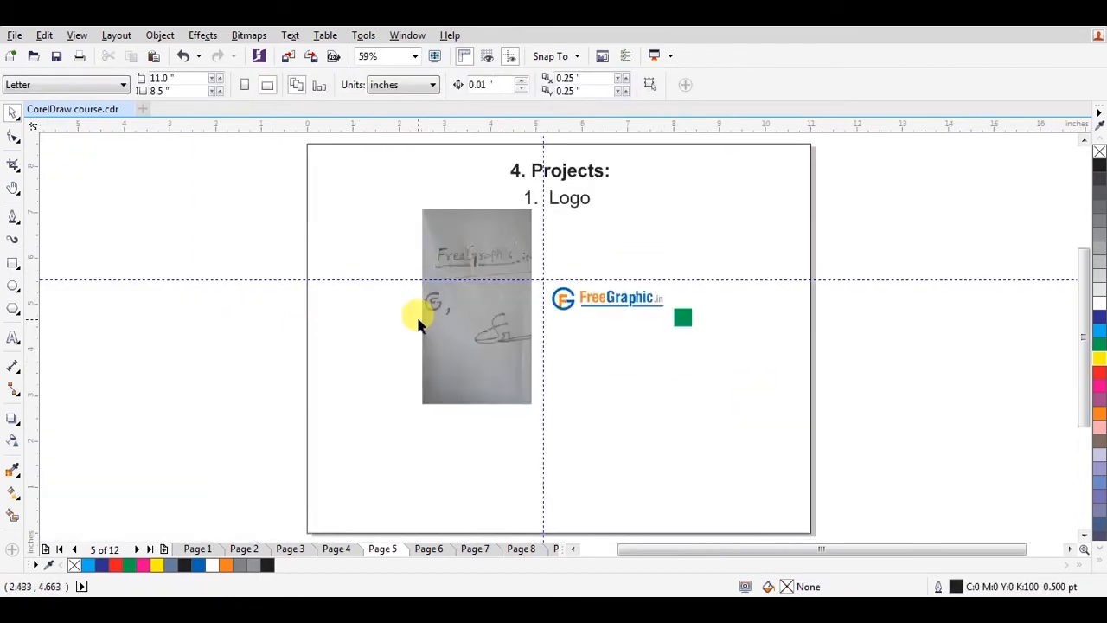
{"action": "key", "text": "F2"}
{"action": "left_click_drag", "start_coordinate": [534, 274], "coordinate": [681, 319]}
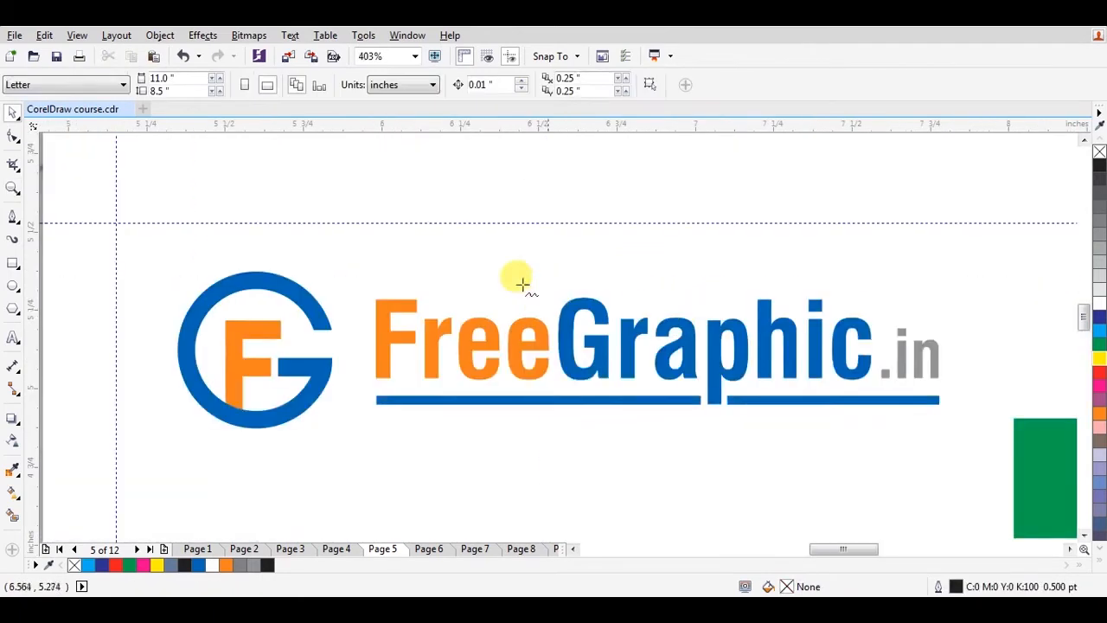
{"action": "key", "text": "F5"}
{"action": "left_click", "coordinate": [345, 288]}
{"action": "left_click", "coordinate": [341, 430]}
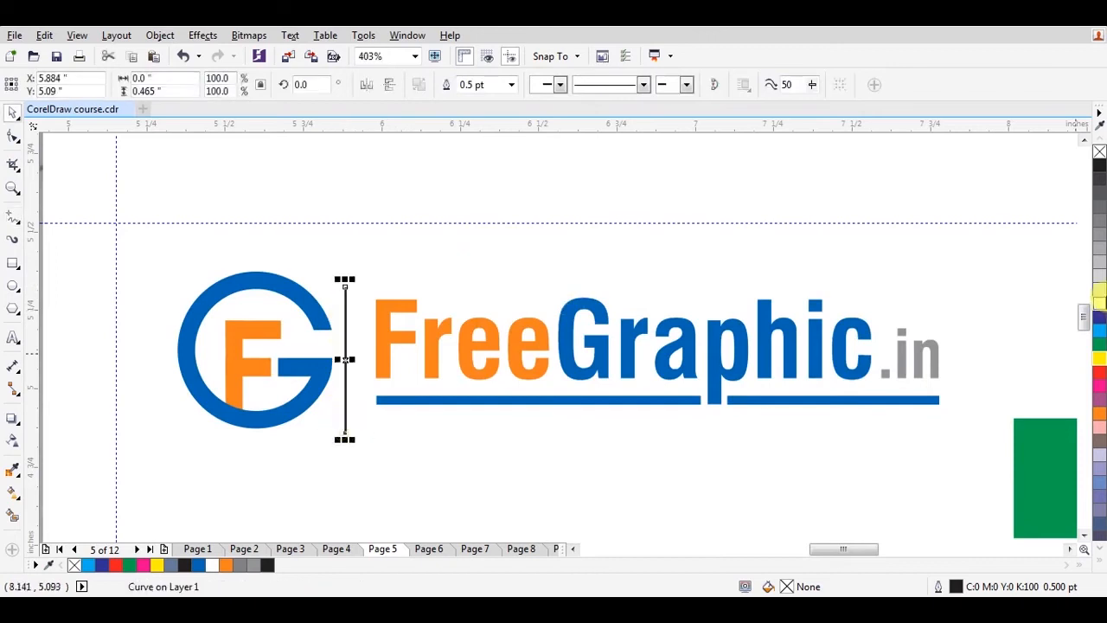
{"action": "right_click", "coordinate": [1100, 277]}
{"action": "right_click", "coordinate": [1101, 277]}
{"action": "left_click", "coordinate": [628, 515]}
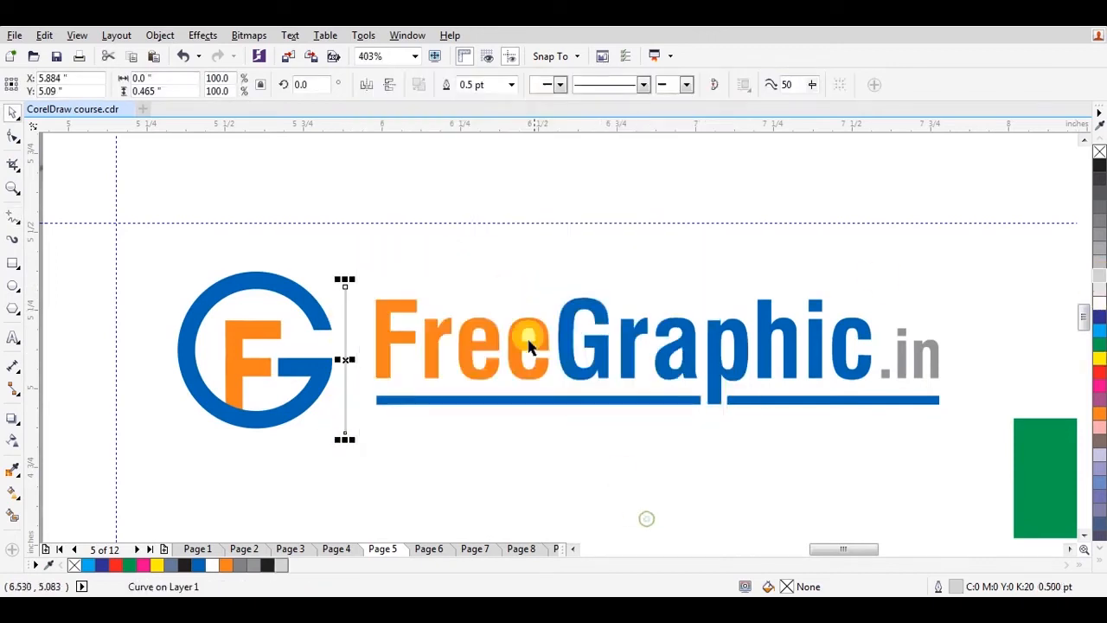
- Align the monogram, the divider line and the wordmark on a common horizontal centre line
{"action": "left_click", "coordinate": [125, 250]}
{"action": "left_click_drag", "start_coordinate": [326, 440], "coordinate": [336, 447]}
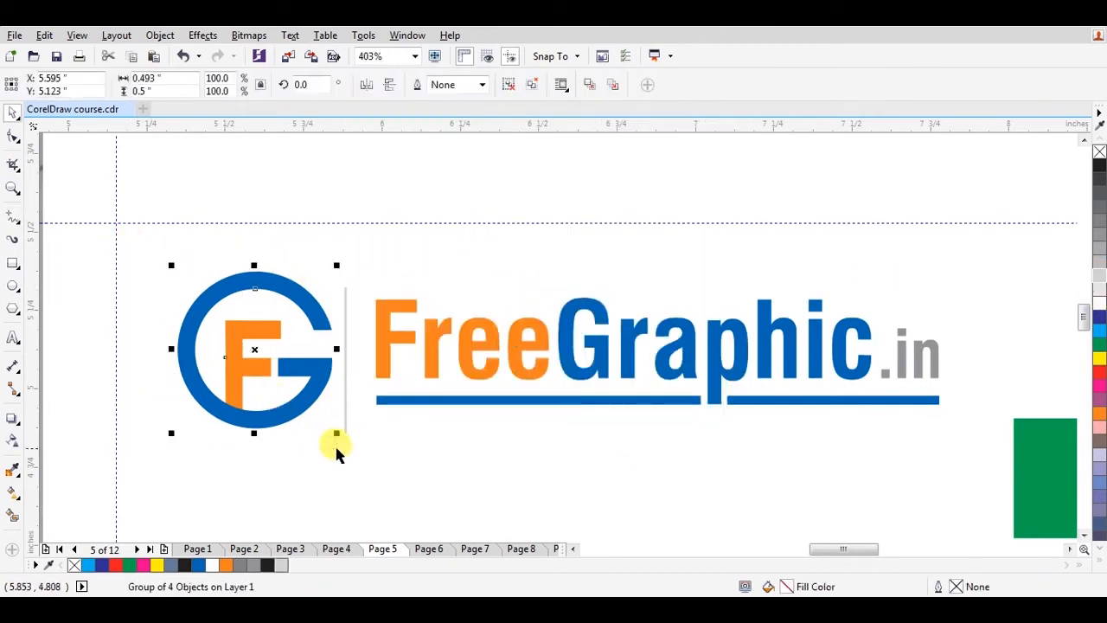
{"action": "left_click", "coordinate": [345, 417], "text": "shift"}
{"action": "key", "text": "e"}
{"action": "left_click", "coordinate": [440, 451]}
{"action": "left_click_drag", "start_coordinate": [136, 227], "coordinate": [967, 490]}
{"action": "key", "text": "e"}
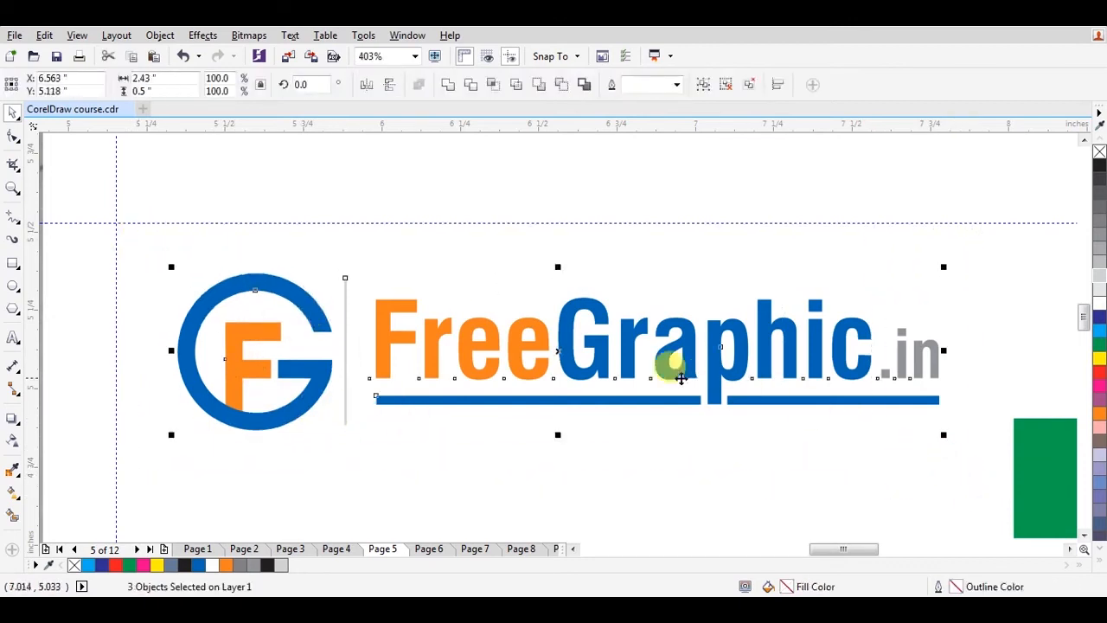
{"action": "left_click", "coordinate": [490, 469]}
- Move the monogram slightly left to widen its gap to the divider line
{"action": "left_click", "coordinate": [294, 370]}
{"action": "left_click_drag", "start_coordinate": [307, 370], "coordinate": [301, 370]}
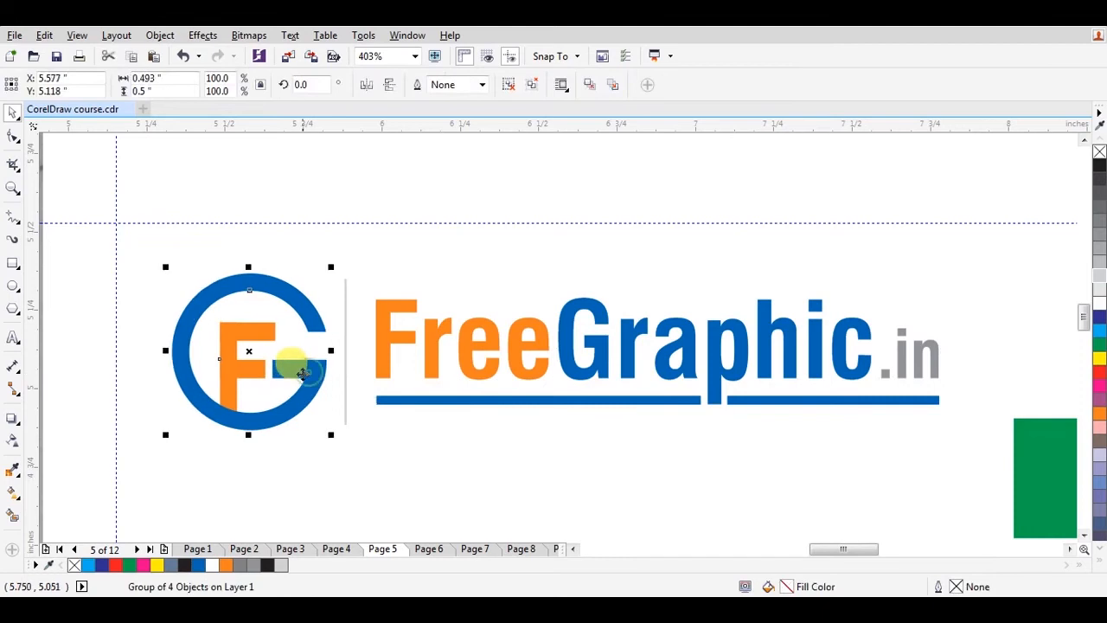
{"action": "left_click", "coordinate": [346, 385], "text": "shift"}
{"action": "left_click", "coordinate": [430, 441]}
- Delete the green square and the sketch photo, and hide the guidelines
{"action": "scroll", "coordinate": [430, 441], "scroll_direction": "down", "scroll_amount": 4}
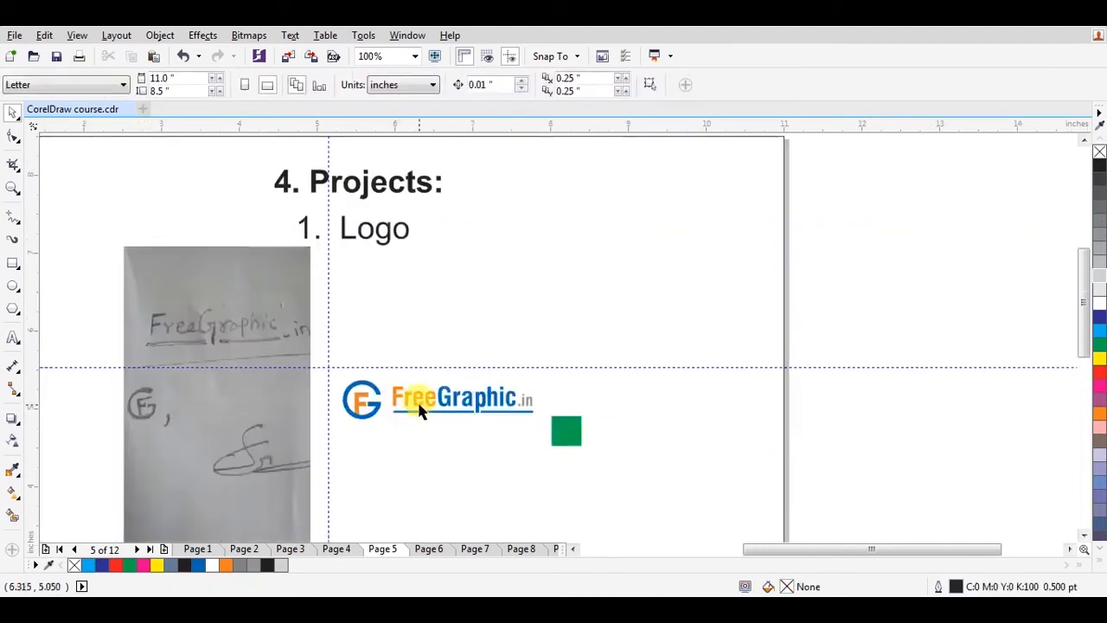
{"action": "left_click", "coordinate": [575, 431]}
{"action": "key", "text": "Delete"}
{"action": "left_click", "coordinate": [169, 330]}
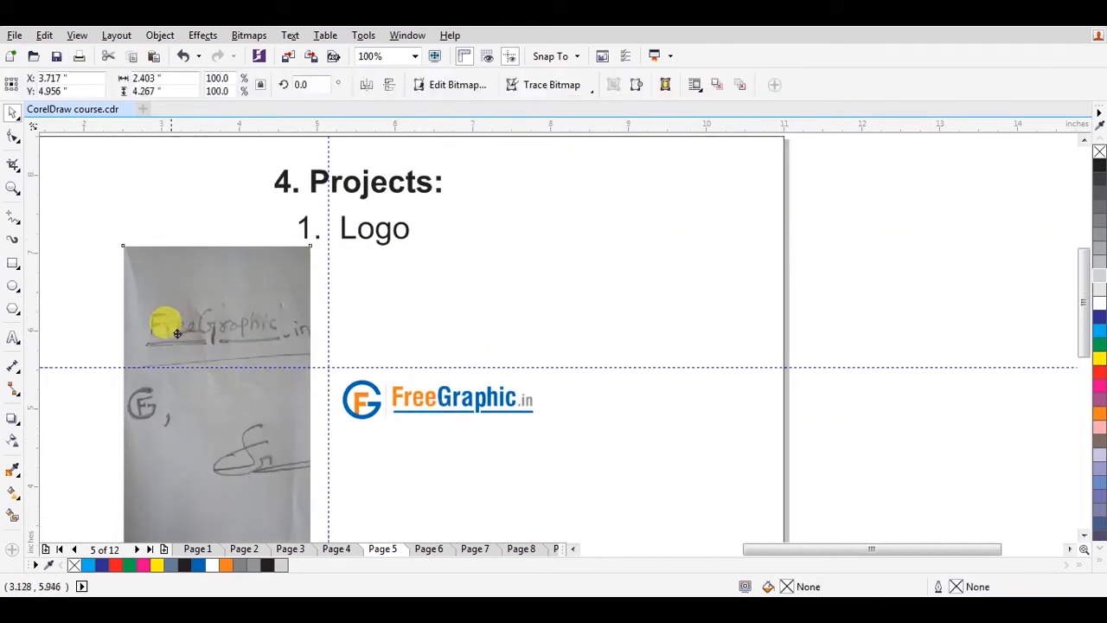
{"action": "key", "text": "Delete"}
{"action": "key", "text": "alt+v"}
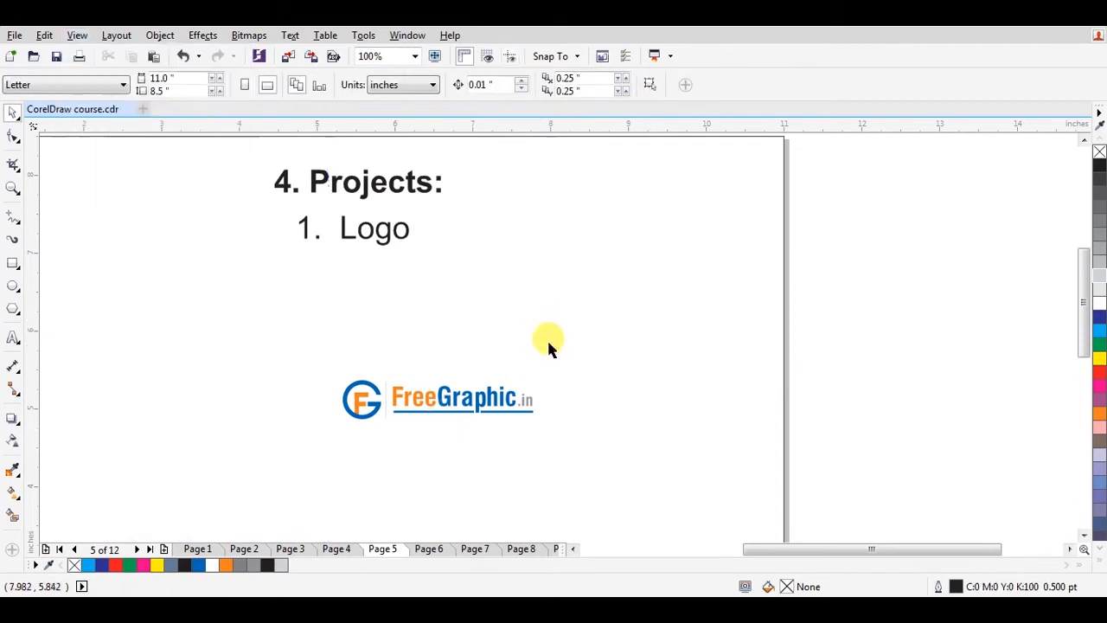
{"action": "key", "text": "i"}
- Move the whole logo up and left so that it sits centred below the "1. Logo" heading
{"action": "left_click_drag", "start_coordinate": [588, 332], "coordinate": [297, 453]}
{"action": "left_click_drag", "start_coordinate": [417, 403], "coordinate": [302, 344]}
{"action": "key", "text": "F2"}
{"action": "left_click_drag", "start_coordinate": [161, 165], "coordinate": [681, 412]}
{"action": "left_click_drag", "start_coordinate": [465, 410], "coordinate": [523, 396]}
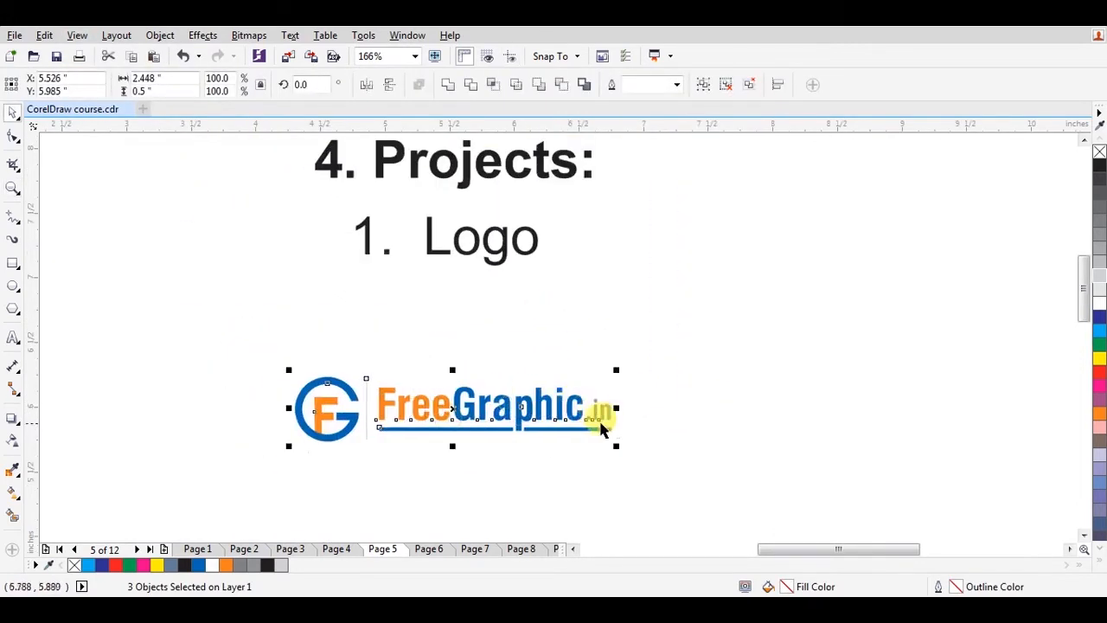
{"action": "left_click_drag", "start_coordinate": [618, 443], "coordinate": [754, 482]}
{"action": "key", "text": "ctrl+z"}
{"action": "left_click", "coordinate": [715, 355]}
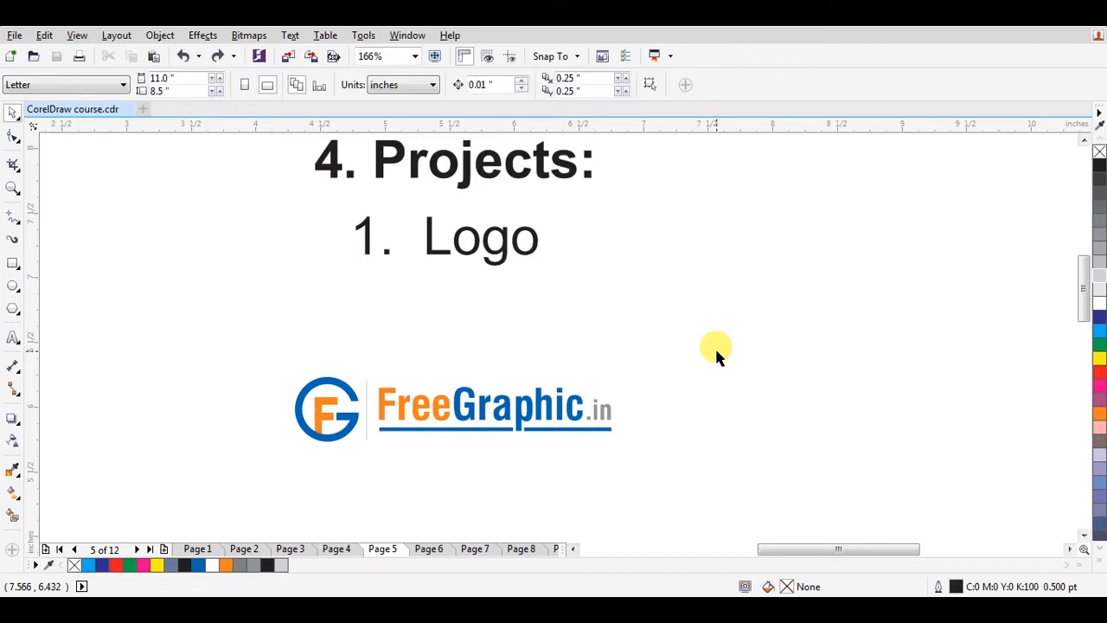
{"action": "key", "text": "Page_Down"}
{"action": "key", "text": "Page_Up"}
{"action": "left_click_drag", "start_coordinate": [530, 398], "coordinate": [533, 367]}
{"action": "key", "text": "ctrl+z"}
- Group the monogram, divider and wordmark into one logo object and shift it slightly right and up
{"action": "left_click_drag", "start_coordinate": [746, 350], "coordinate": [272, 458]}
{"action": "left_click", "coordinate": [518, 356]}
{"action": "scroll", "coordinate": [510, 359], "scroll_direction": "down", "scroll_amount": 4}
{"action": "key", "text": "z"}
{"action": "left_click_drag", "start_coordinate": [344, 289], "coordinate": [662, 440]}
{"action": "key", "text": "space"}
{"action": "key", "text": "z"}
{"action": "left_click_drag", "start_coordinate": [302, 181], "coordinate": [839, 400]}
{"action": "key", "text": "space"}
{"action": "left_click_drag", "start_coordinate": [555, 394], "coordinate": [567, 390]}
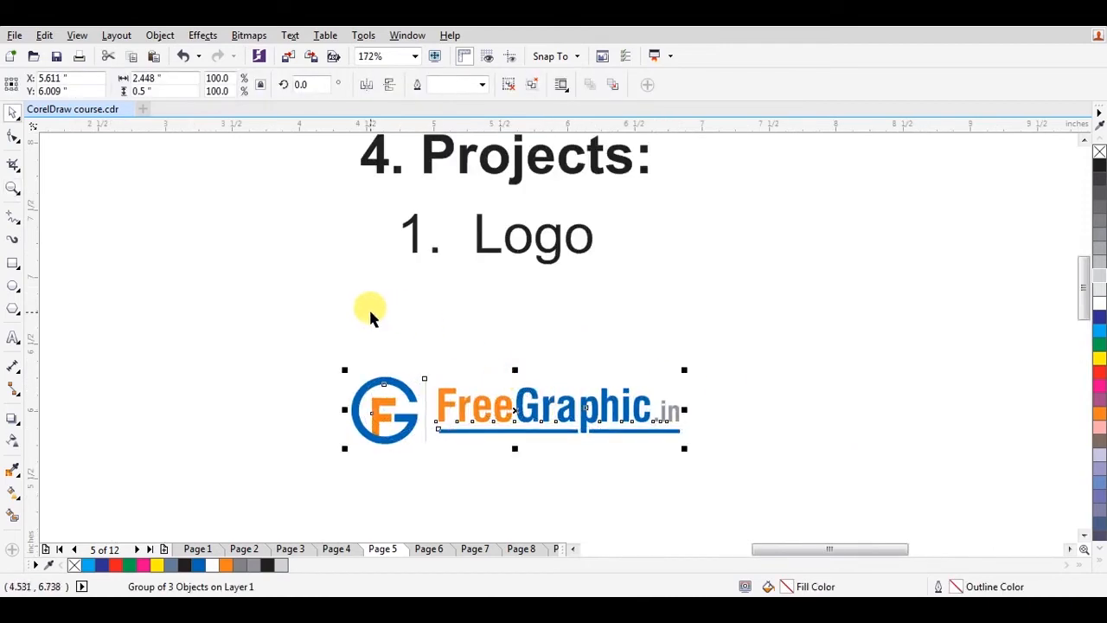
{"action": "key", "text": "h"}
{"action": "left_click_drag", "start_coordinate": [497, 342], "coordinate": [506, 366]}
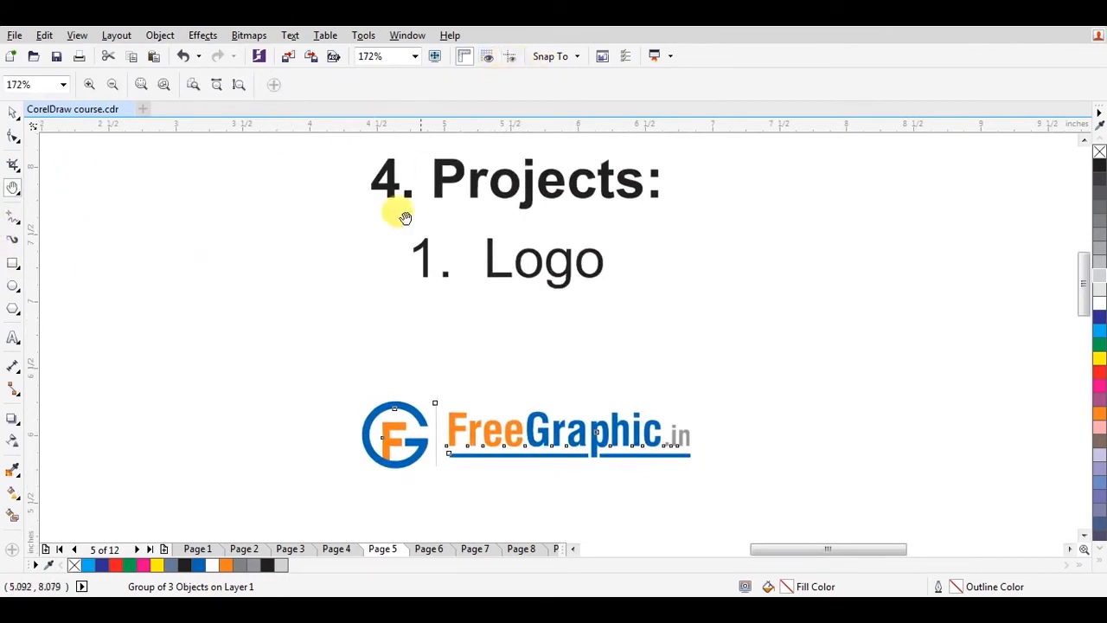
{"action": "key", "text": "space"}
{"action": "left_click", "coordinate": [357, 270]}
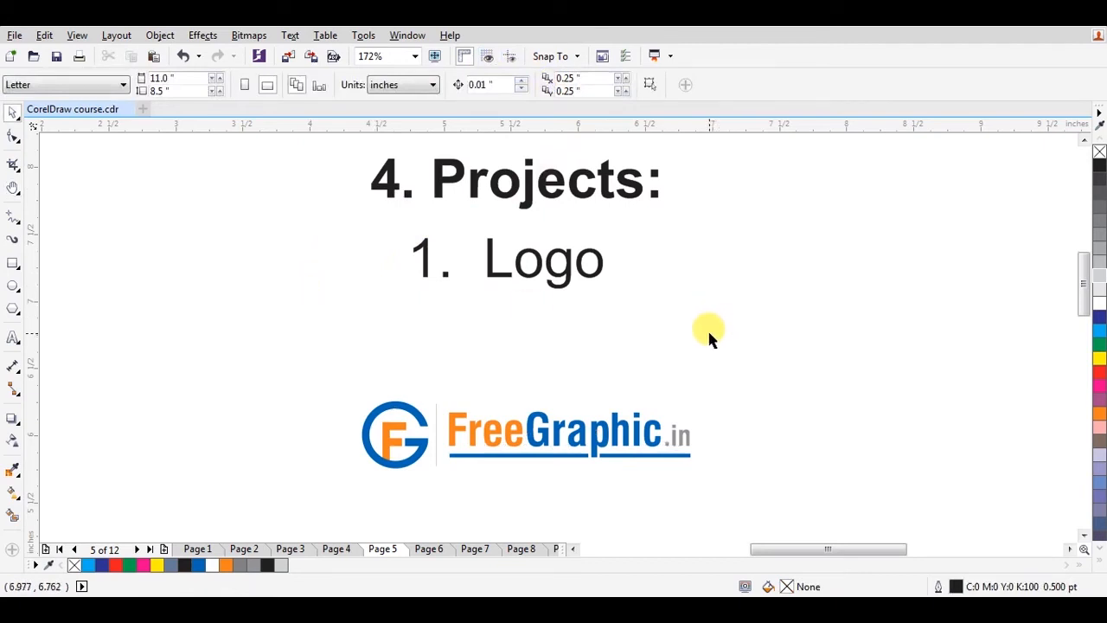
- Copy the grouped logo onto Page 6 and move the copy up, just below the "2. Business Card" heading
{"action": "left_click_drag", "start_coordinate": [783, 350], "coordinate": [301, 501]}
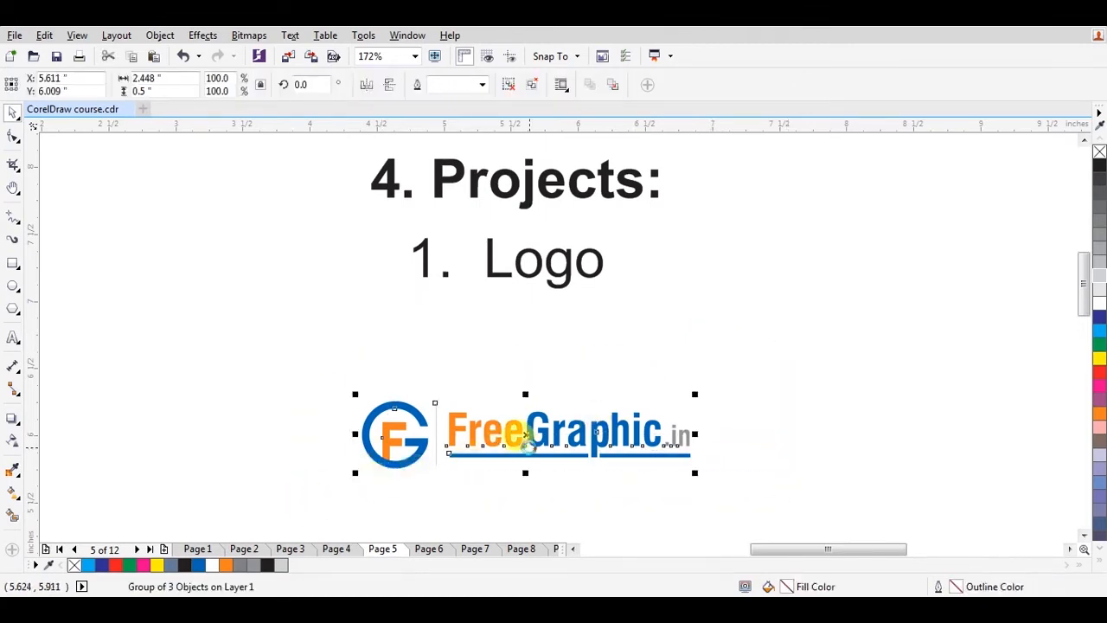
{"action": "key", "text": "Page_Down"}
{"action": "key", "text": "ctrl+v"}
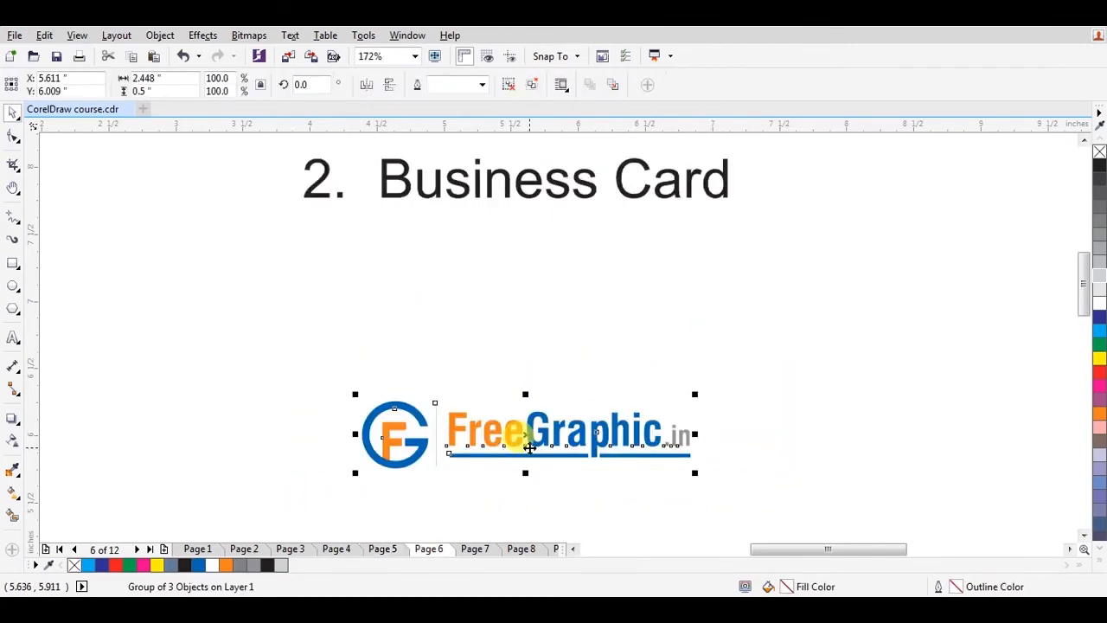
{"action": "left_click_drag", "start_coordinate": [550, 436], "coordinate": [532, 333]}
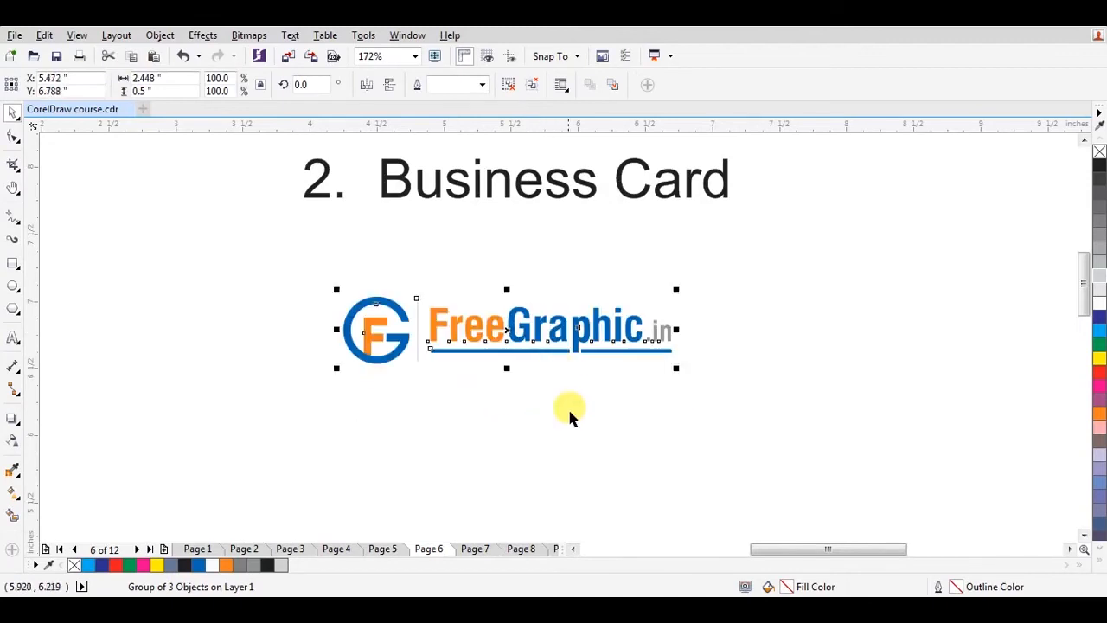
{"action": "left_click", "coordinate": [569, 412]}
- Examine the logo and heading on the Business Card page at several zoom levels, close up and from afar
{"action": "key", "text": "h"}
{"action": "mouse_move", "coordinate": [597, 421]}
{"action": "left_mouse_down"}
{"action": "mouse_move", "coordinate": [593, 380]}
{"action": "mouse_move", "coordinate": [594, 435]}
{"action": "left_mouse_up"}
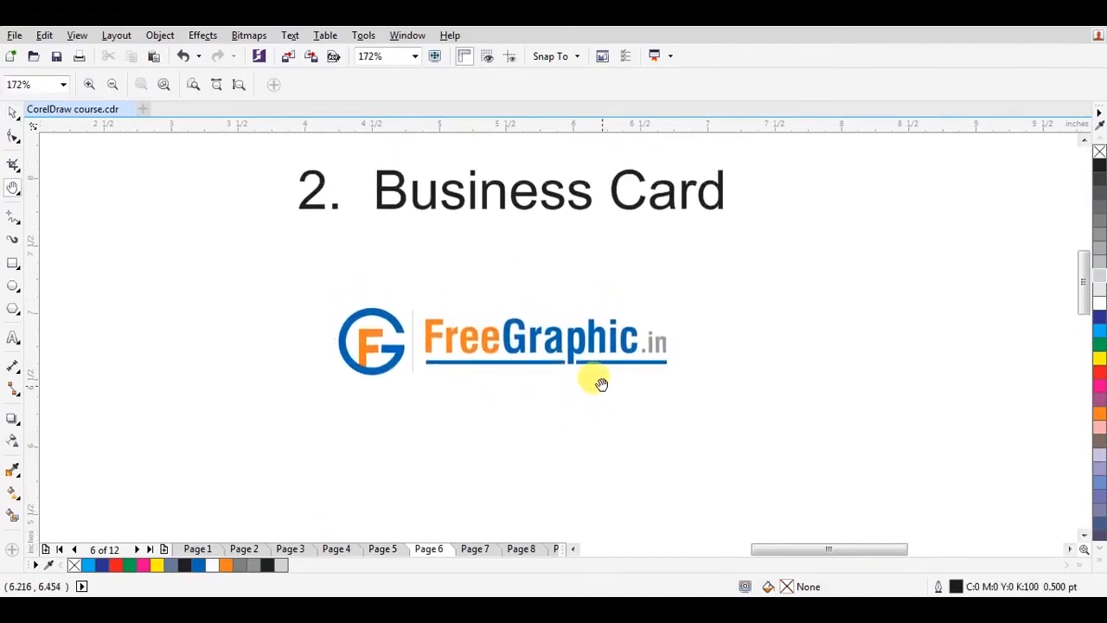
{"action": "scroll", "coordinate": [568, 362], "scroll_direction": "down", "scroll_amount": 3}
{"action": "key", "text": "z"}
{"action": "left_click_drag", "start_coordinate": [317, 289], "coordinate": [802, 525]}
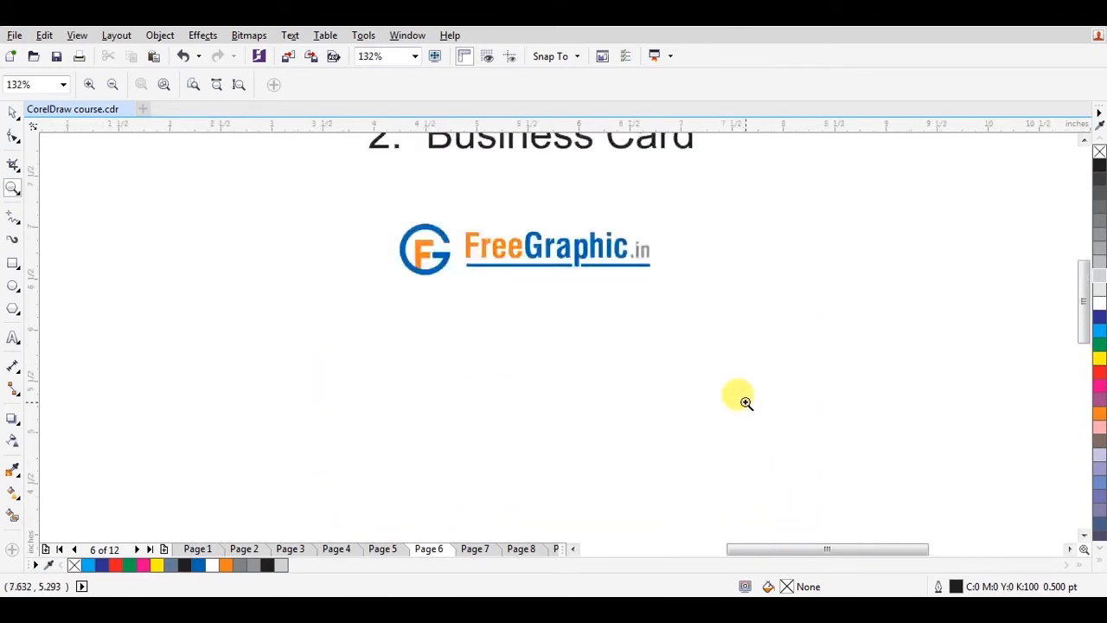
{"action": "scroll", "coordinate": [745, 402], "scroll_direction": "down", "scroll_amount": 4}
{"action": "scroll", "coordinate": [655, 410], "scroll_direction": "up", "scroll_amount": 3}
{"action": "scroll", "coordinate": [666, 412], "scroll_direction": "down", "scroll_amount": 1}
{"action": "scroll", "coordinate": [666, 413], "scroll_direction": "up", "scroll_amount": 2}
{"action": "scroll", "coordinate": [666, 413], "scroll_direction": "down", "scroll_amount": 2}
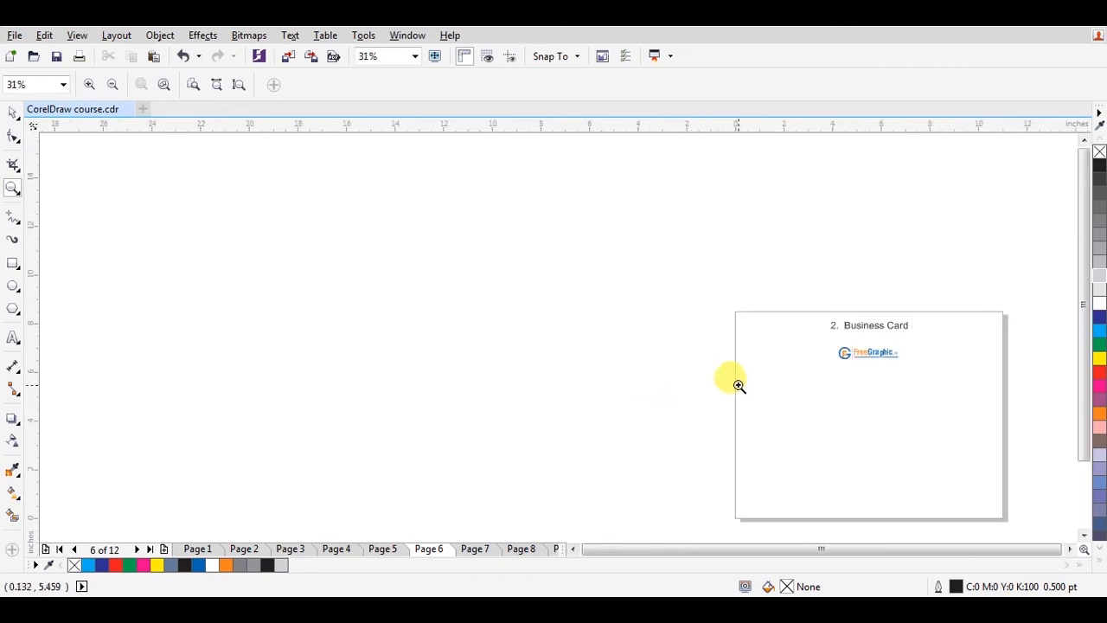
{"action": "scroll", "coordinate": [738, 385], "scroll_direction": "up", "scroll_amount": 3}
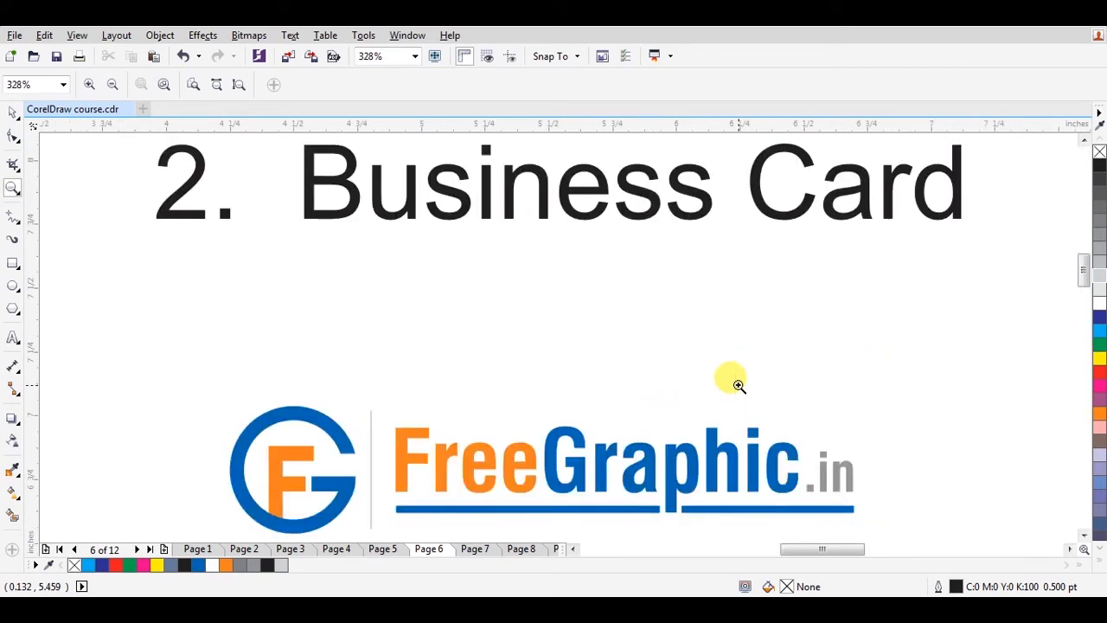
{"action": "scroll", "coordinate": [738, 385], "scroll_direction": "down", "scroll_amount": 1}
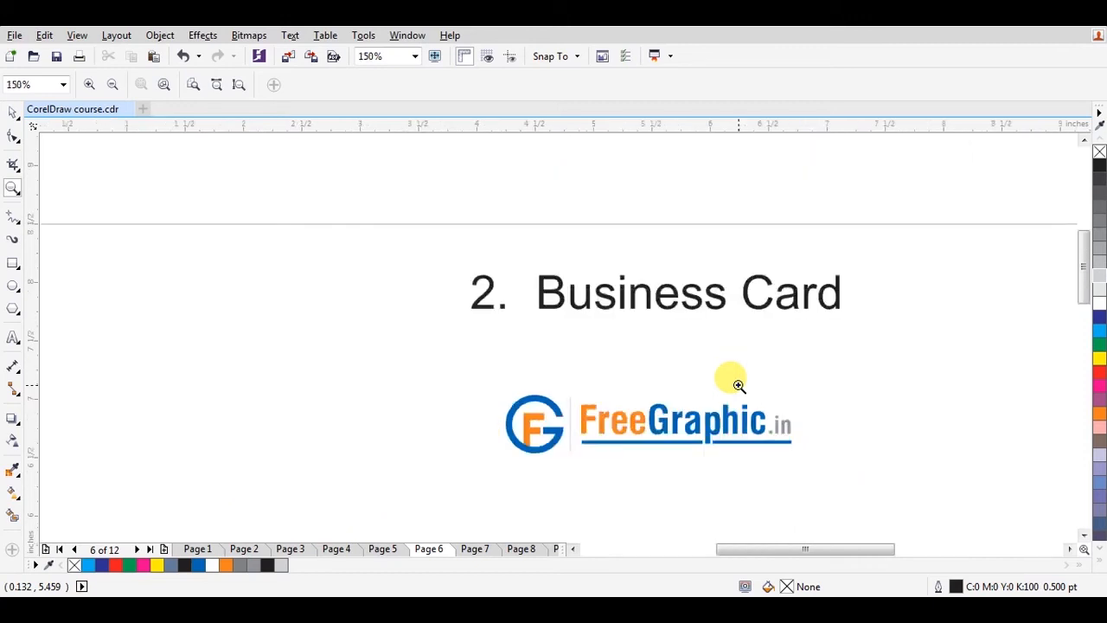
{"action": "left_click", "coordinate": [737, 385]}
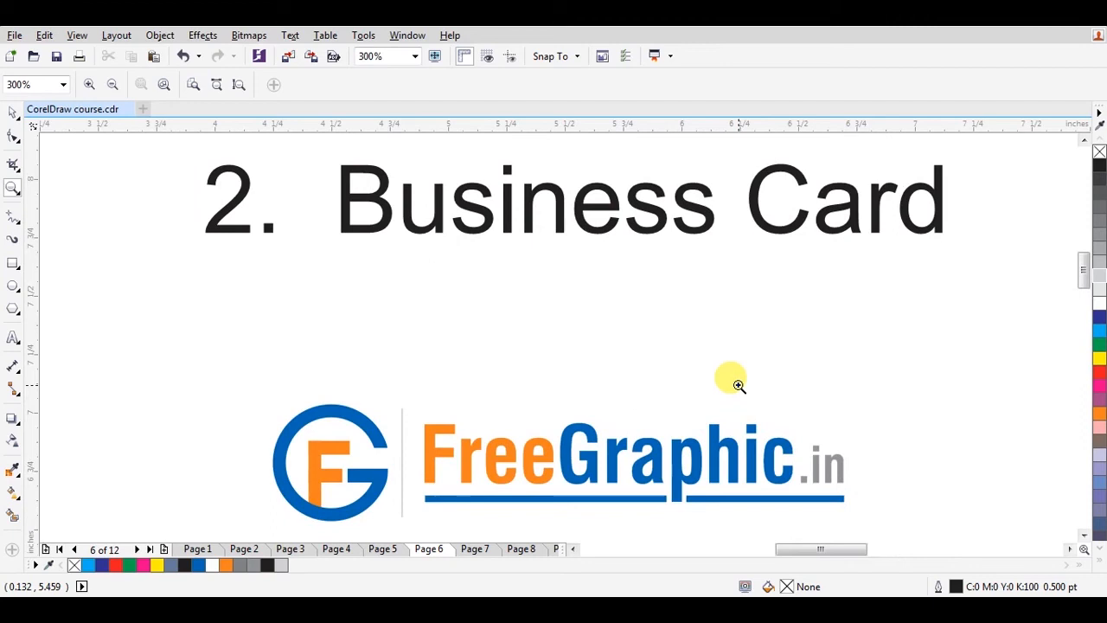
{"action": "right_click", "coordinate": [738, 385]}
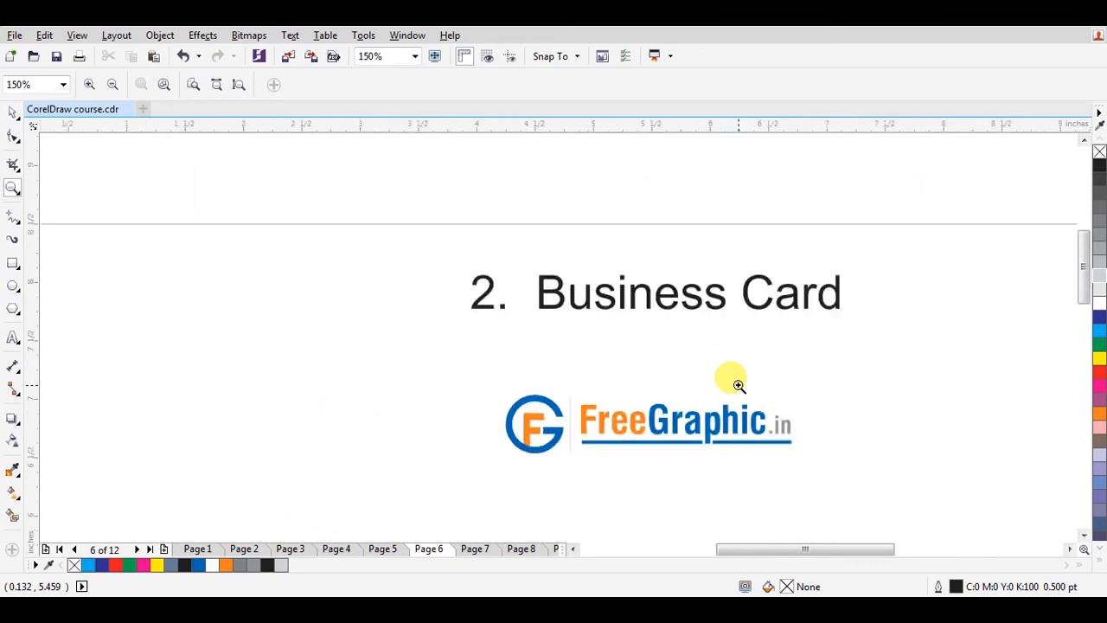
{"action": "right_click", "coordinate": [738, 385]}
{"action": "left_click", "coordinate": [738, 385]}
{"action": "left_click", "coordinate": [737, 385]}
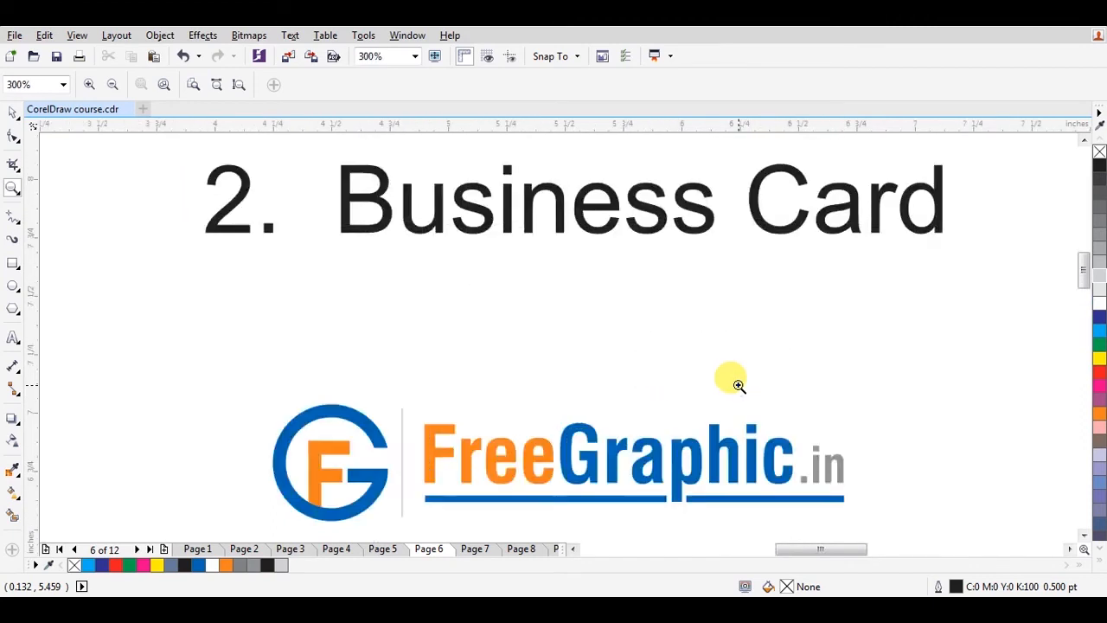
{"action": "right_click", "coordinate": [738, 385]}
{"action": "right_click", "coordinate": [738, 385]}
{"action": "right_click", "coordinate": [738, 385]}
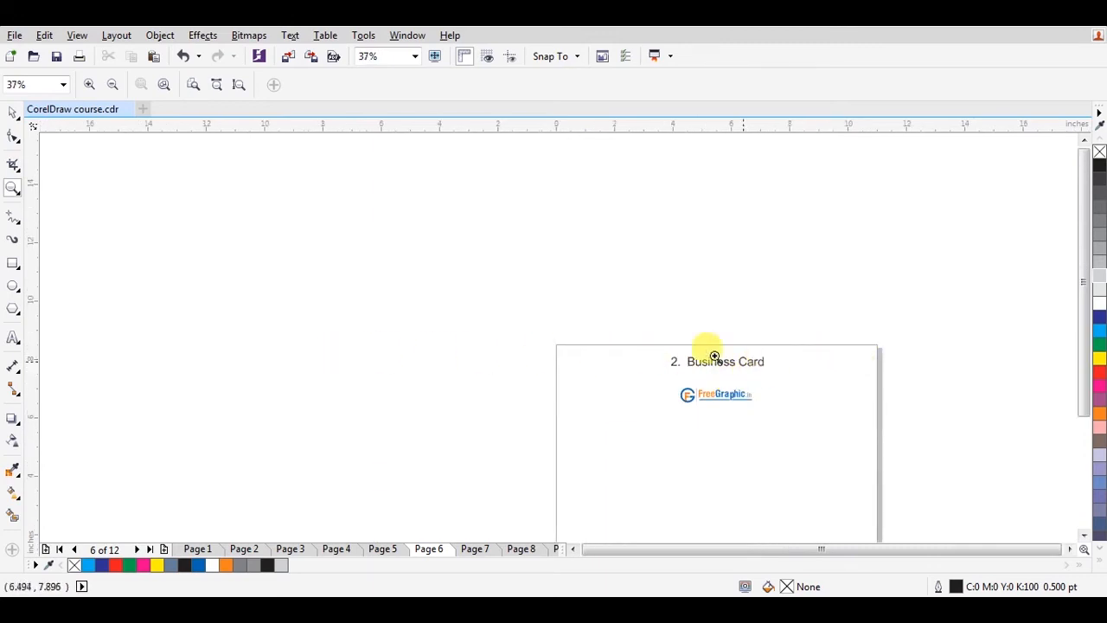
- Draw a rectangle about 4.06 by 2.05 in around the logo, below the Business Card heading
{"action": "left_click_drag", "start_coordinate": [594, 357], "coordinate": [853, 464]}
{"action": "key", "text": "h"}
{"action": "left_click_drag", "start_coordinate": [699, 378], "coordinate": [716, 348]}
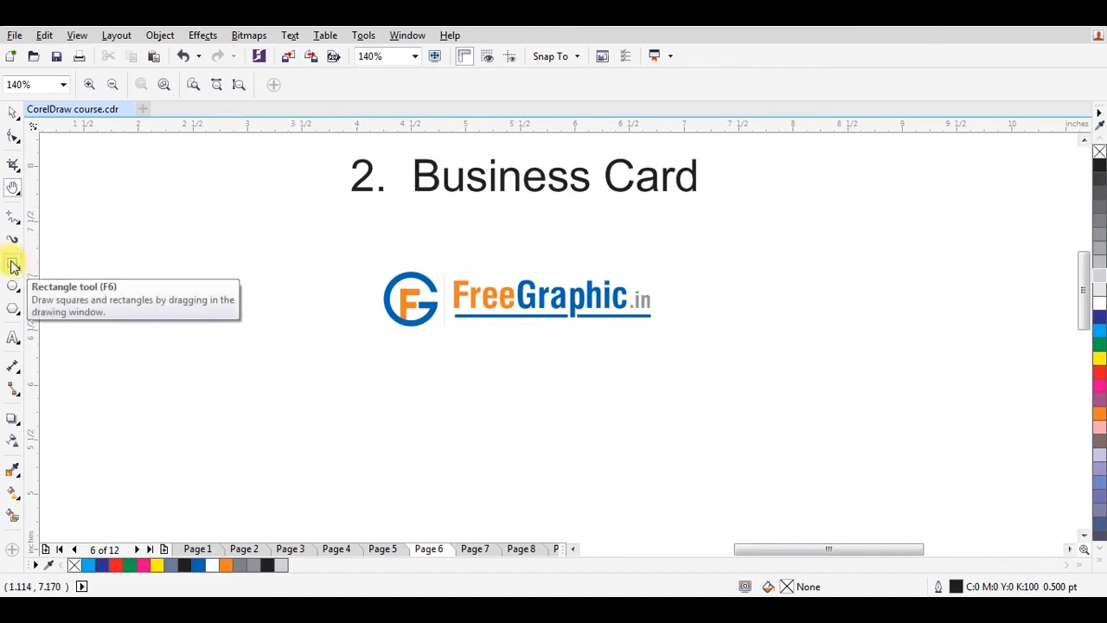
{"action": "key", "text": "F6"}
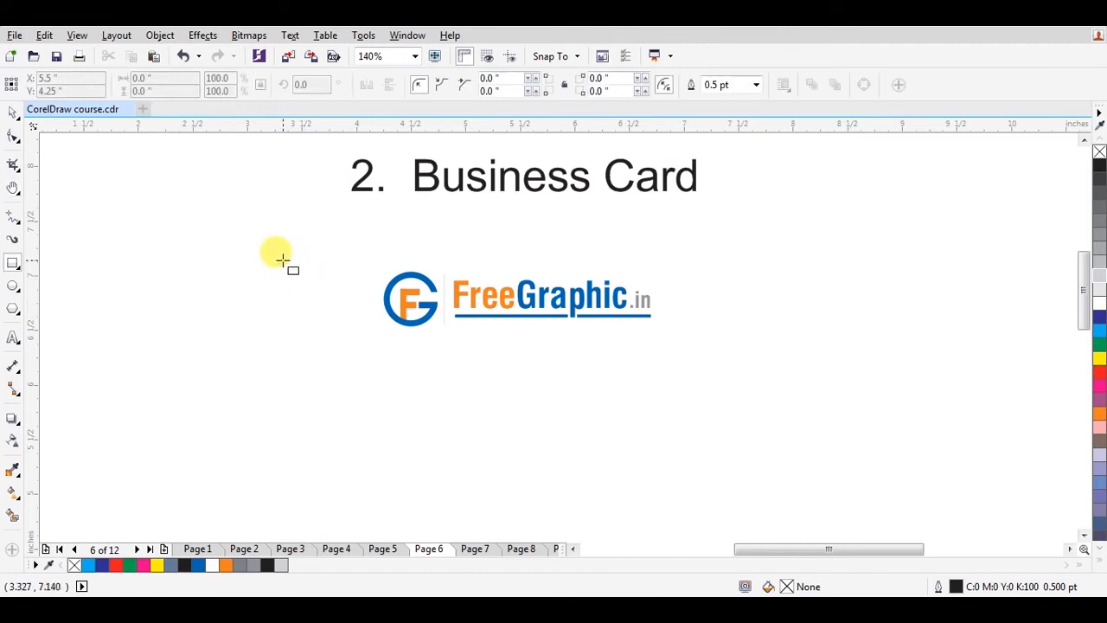
{"action": "mouse_move", "coordinate": [283, 256]}
{"action": "left_mouse_down"}
{"action": "mouse_move", "coordinate": [687, 388]}
{"action": "mouse_move", "coordinate": [726, 478]}
{"action": "left_mouse_up"}
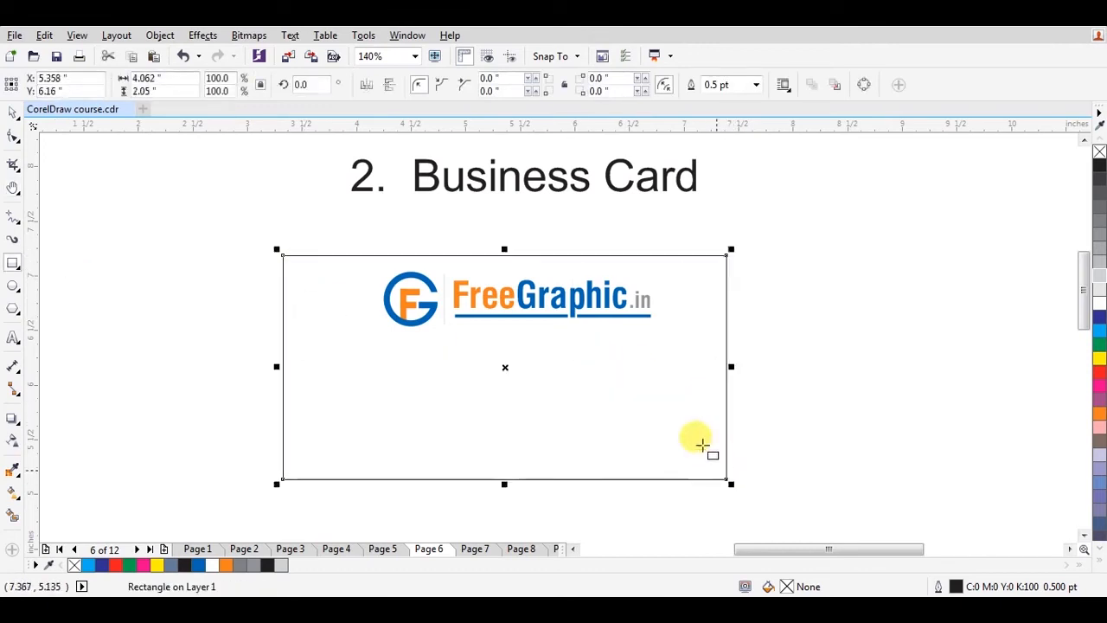
- Set the card rectangle's width to 3.5 in
{"action": "left_click", "coordinate": [176, 77]}
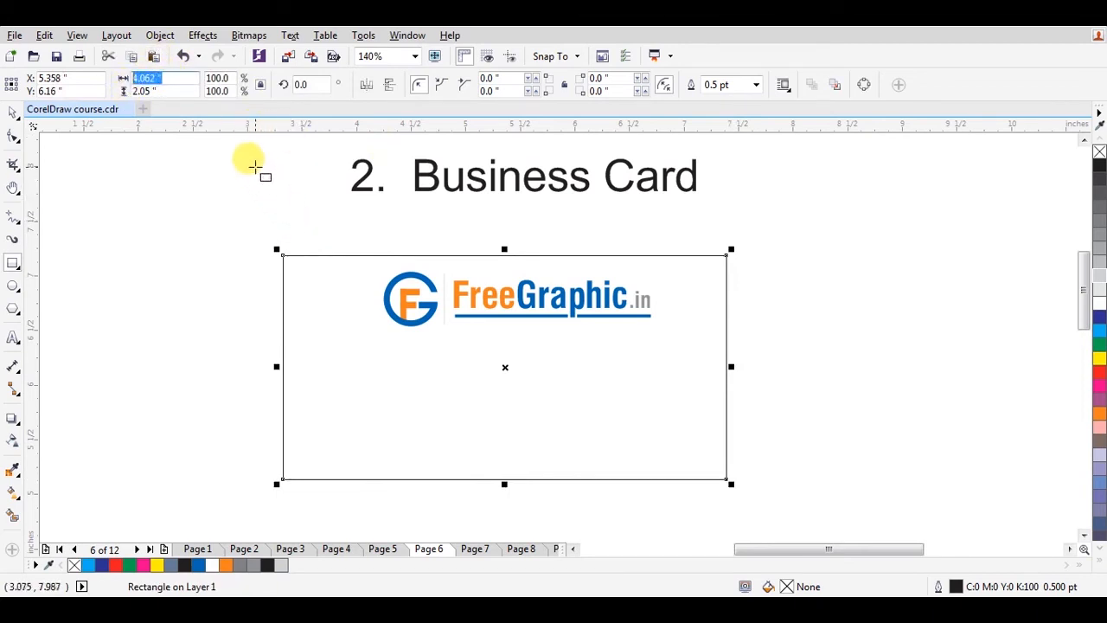
{"action": "key", "text": "BackSpace"}
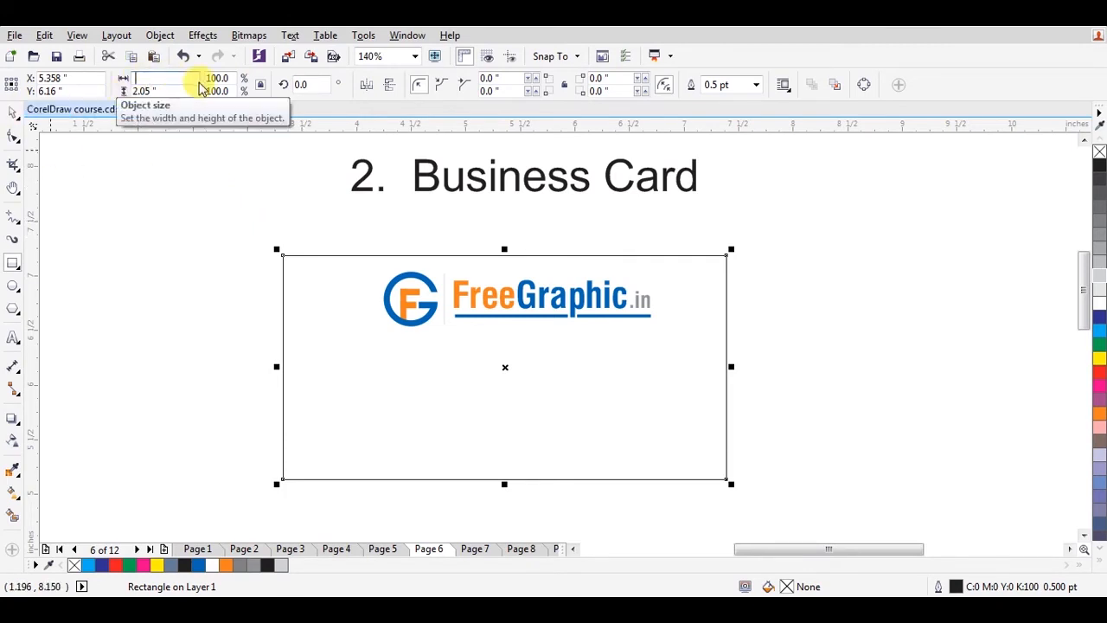
{"action": "type", "text": "3.5"}
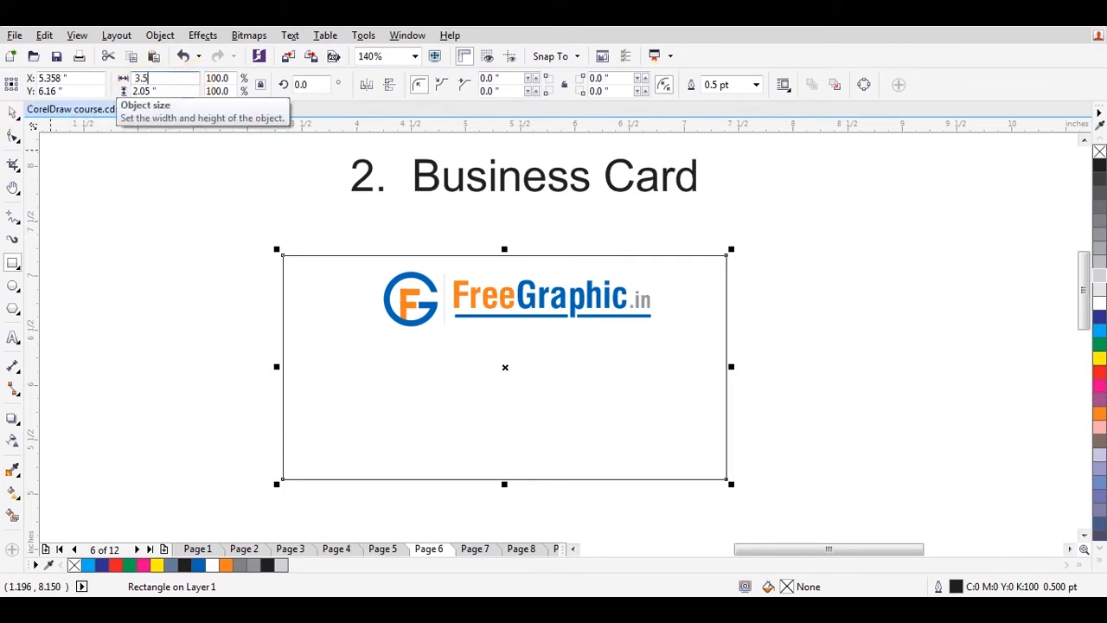
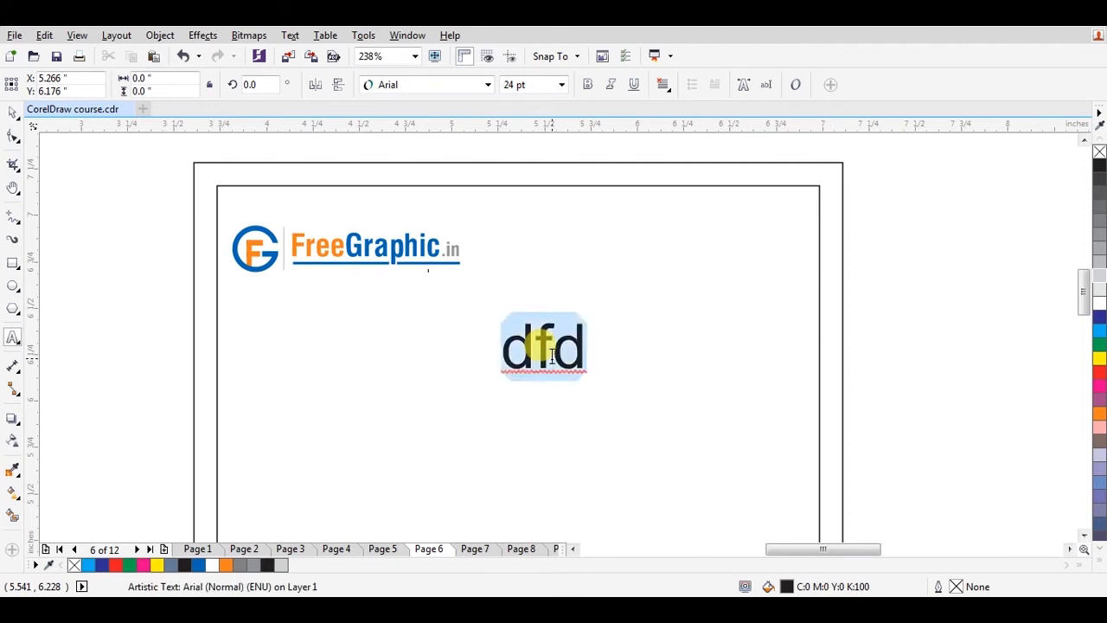
- Replace the placeholder text with a phone number, shrink it to about 13.9 pt and move it to the inner rectangle's upper-right corner
{"action": "type", "text": "987"}
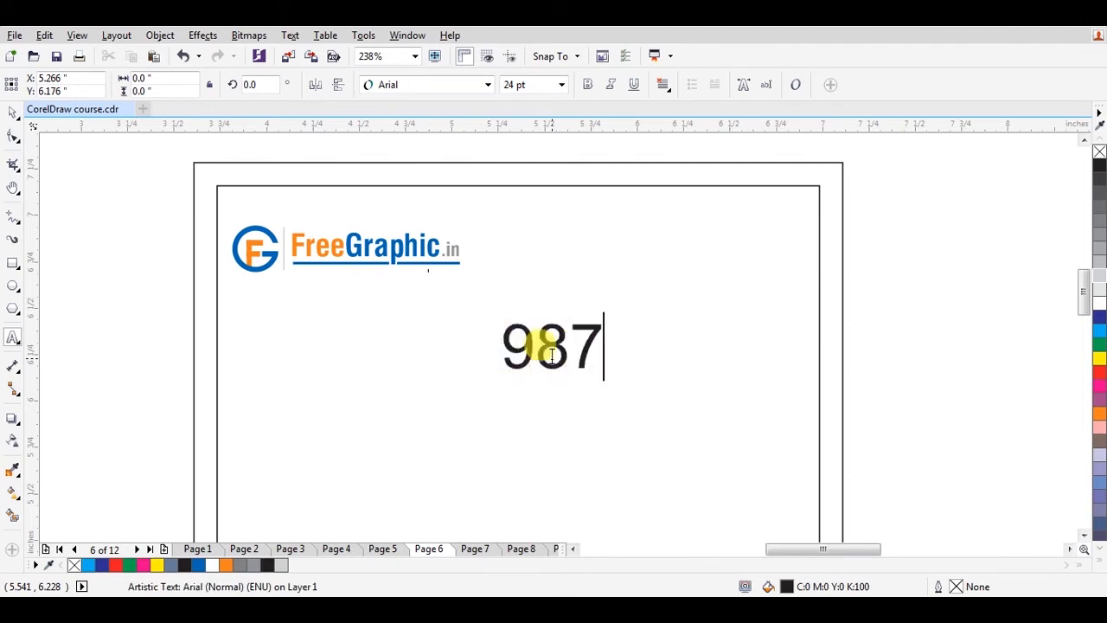
{"action": "type", "text": "654"}
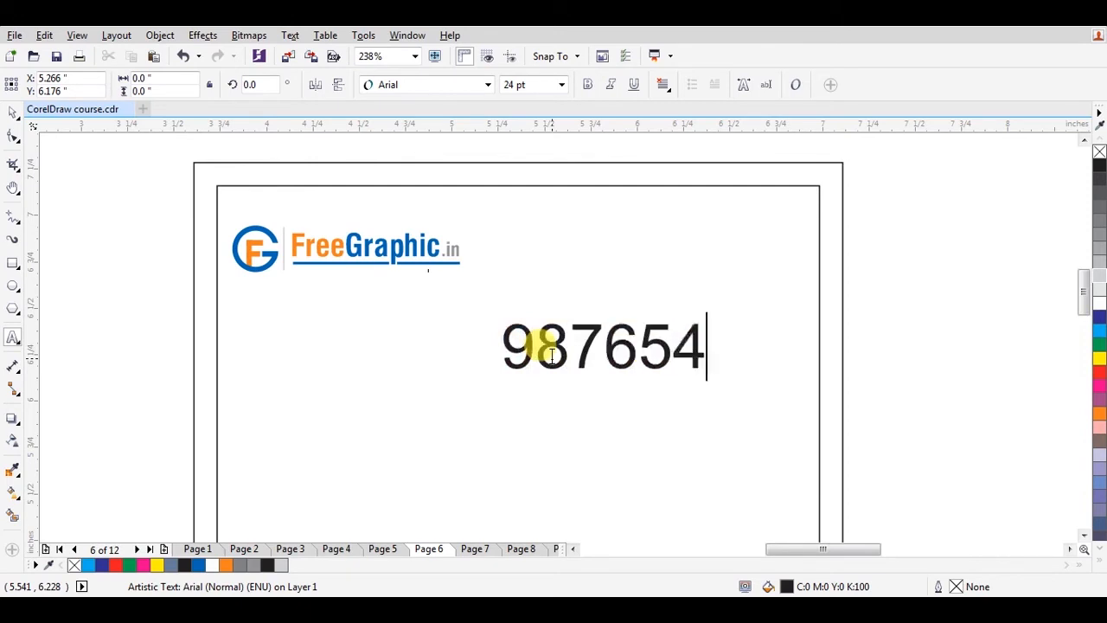
{"action": "type", "text": "3210"}
{"action": "key", "text": "ctrl+space"}
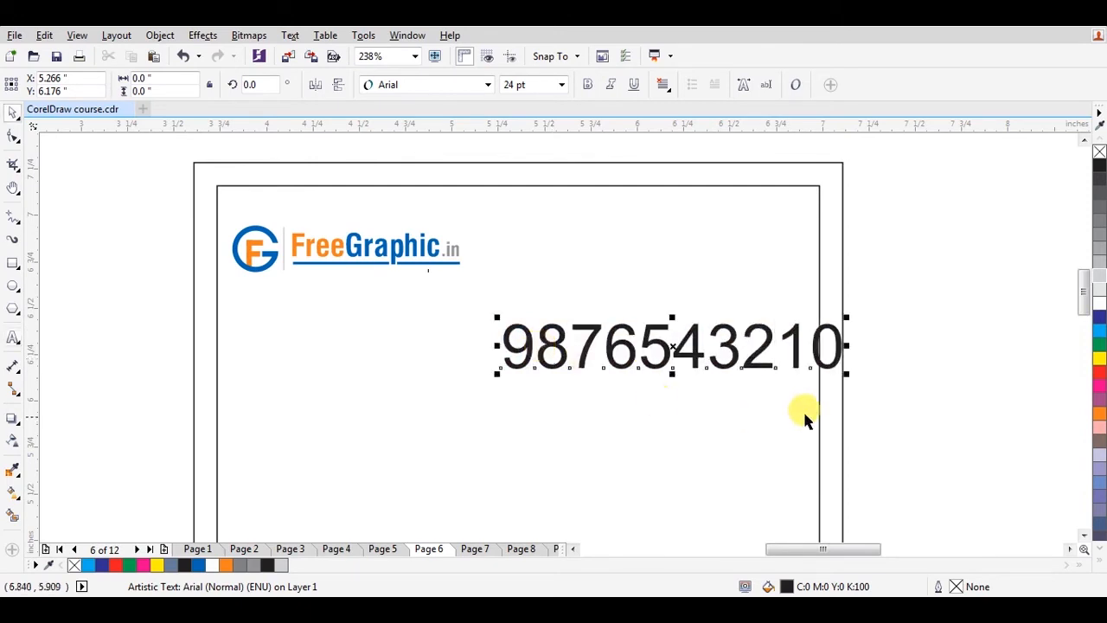
{"action": "left_click_drag", "start_coordinate": [842, 378], "coordinate": [710, 384]}
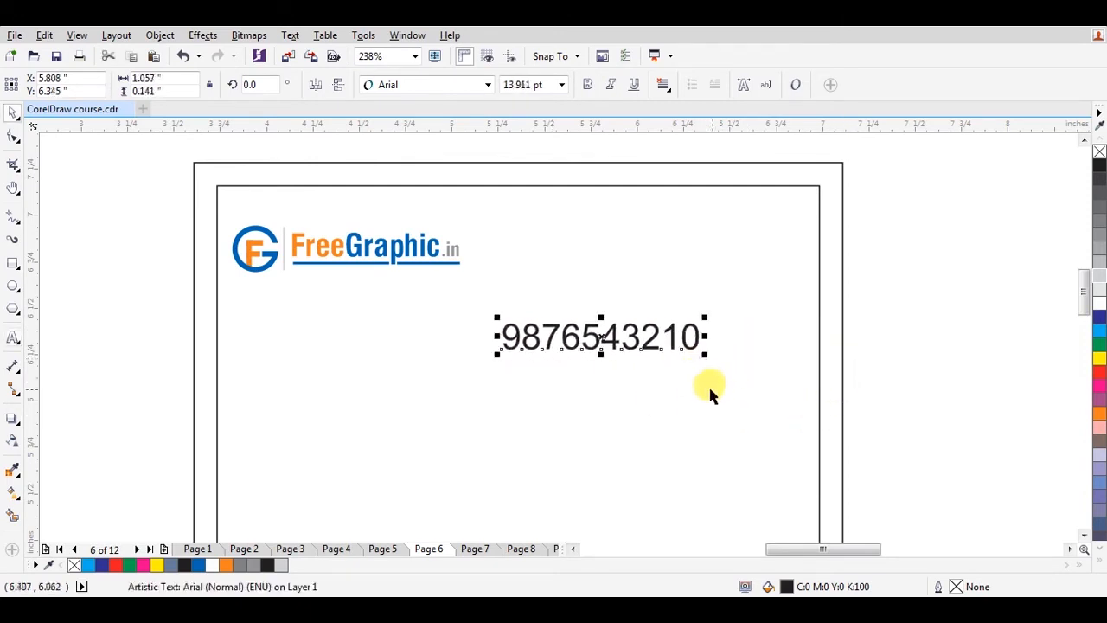
{"action": "left_click_drag", "start_coordinate": [601, 337], "coordinate": [718, 202]}
- Enlarge the logo to about 1.91 in wide and place it slightly above the centre of the card
{"action": "left_click_drag", "start_coordinate": [429, 253], "coordinate": [687, 423]}
{"action": "scroll", "coordinate": [502, 325], "scroll_direction": "down", "scroll_amount": 2}
{"action": "key", "text": "z"}
{"action": "left_click_drag", "start_coordinate": [317, 218], "coordinate": [687, 450]}
{"action": "key", "text": "space"}
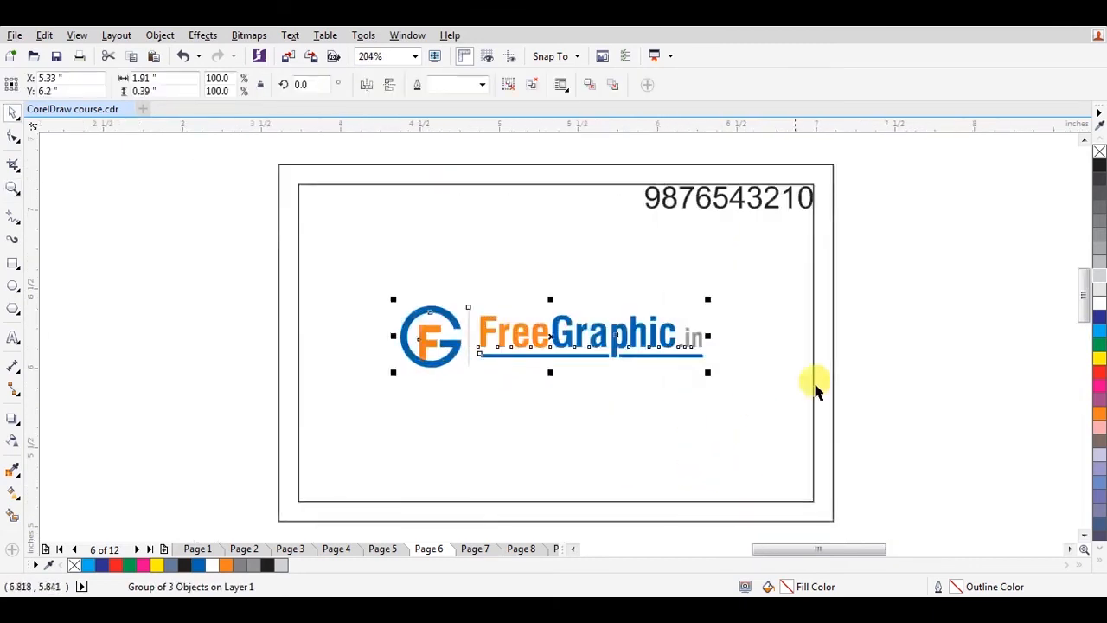
{"action": "left_click", "coordinate": [853, 326]}
{"action": "left_click", "coordinate": [813, 280]}
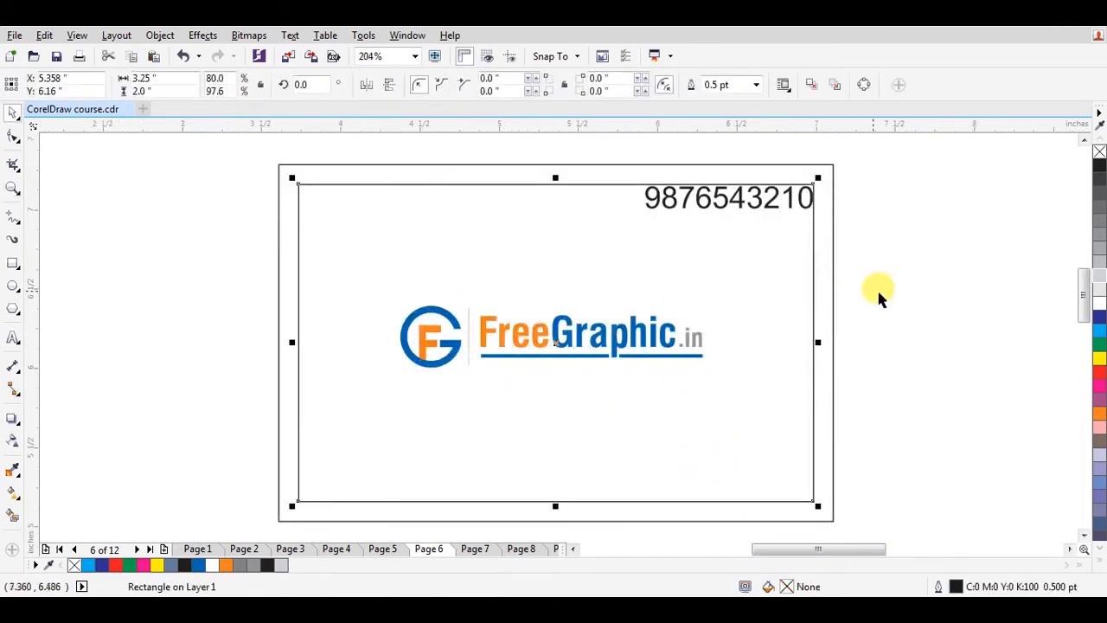
{"action": "left_click", "coordinate": [876, 289]}
{"action": "left_click", "coordinate": [665, 337]}
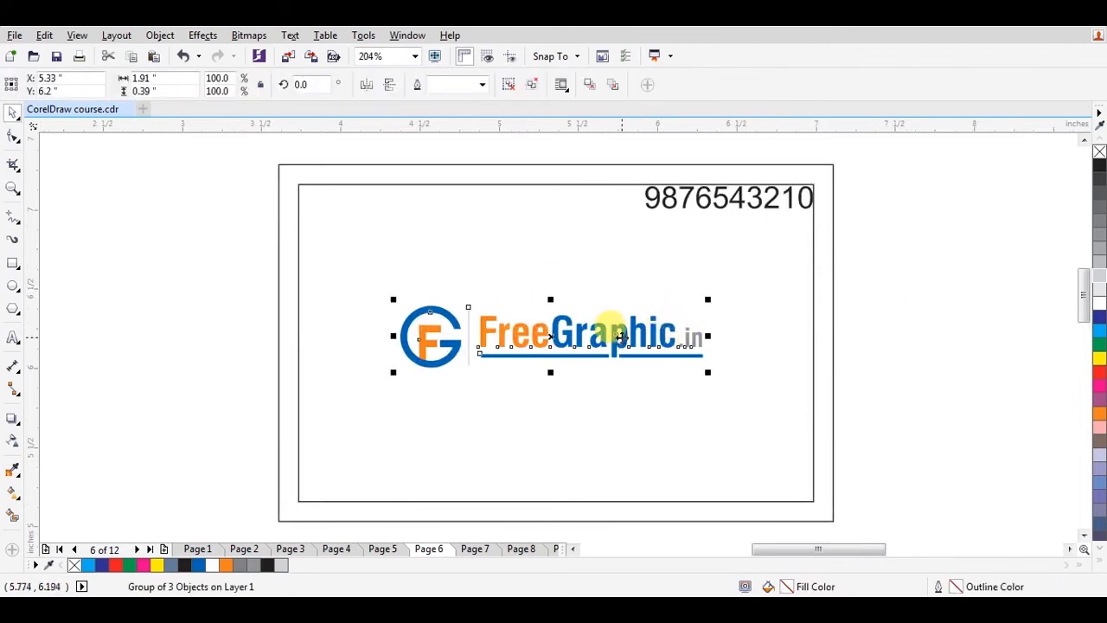
{"action": "left_click_drag", "start_coordinate": [621, 335], "coordinate": [620, 322]}
- Draw a straight horizontal line about 3.22 in long across the inner rectangle, below the logo
{"action": "left_click", "coordinate": [689, 185]}
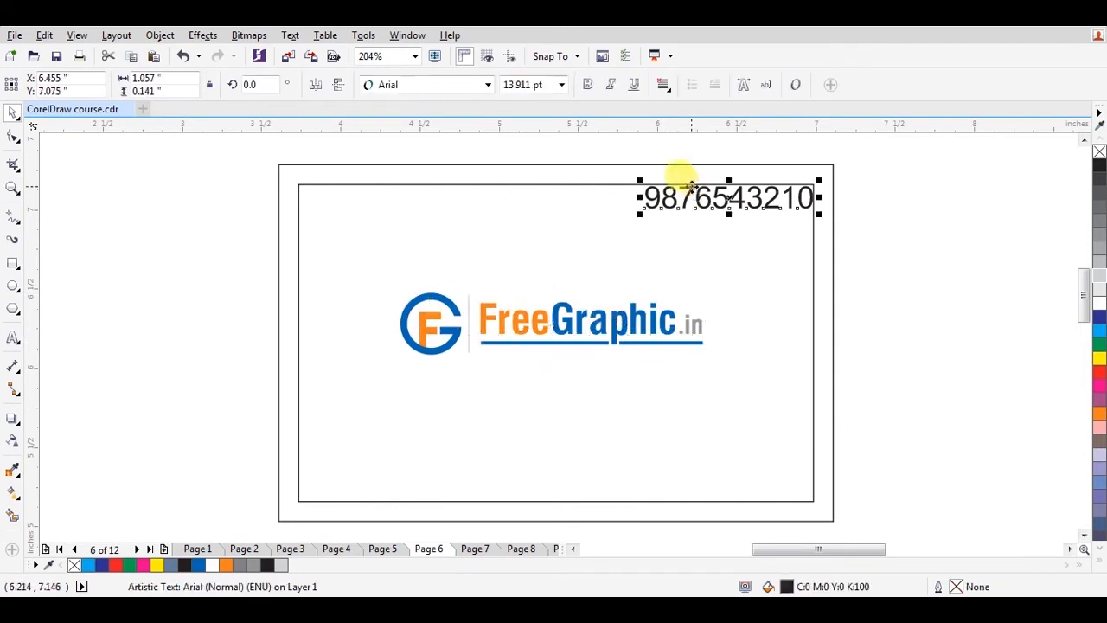
{"action": "key", "text": "F5"}
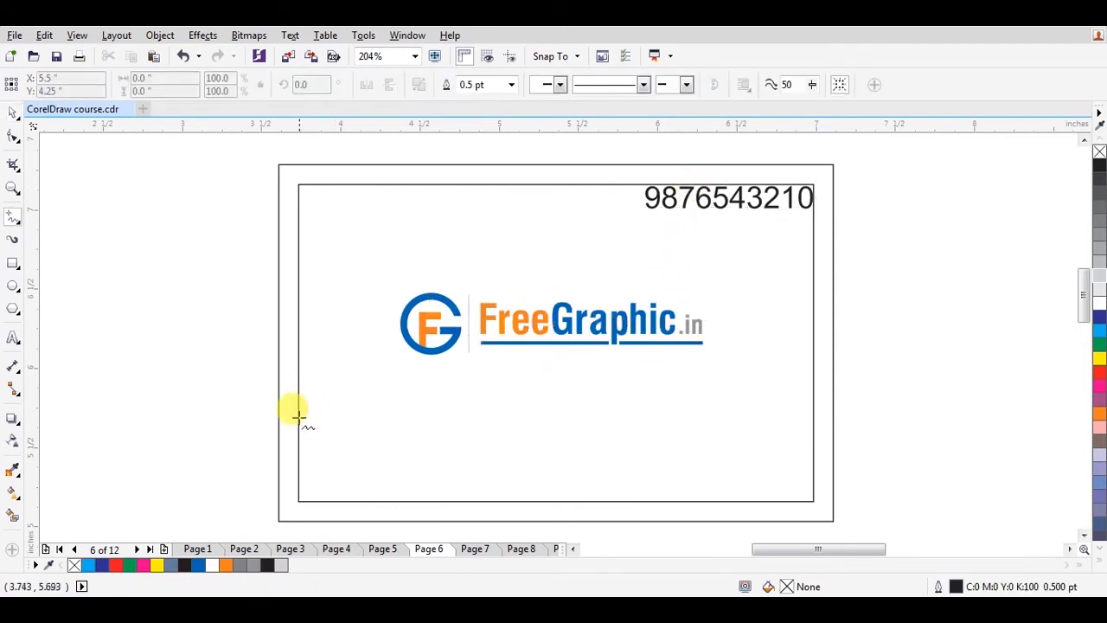
{"action": "left_click", "coordinate": [299, 418]}
{"action": "left_click", "coordinate": [808, 419]}
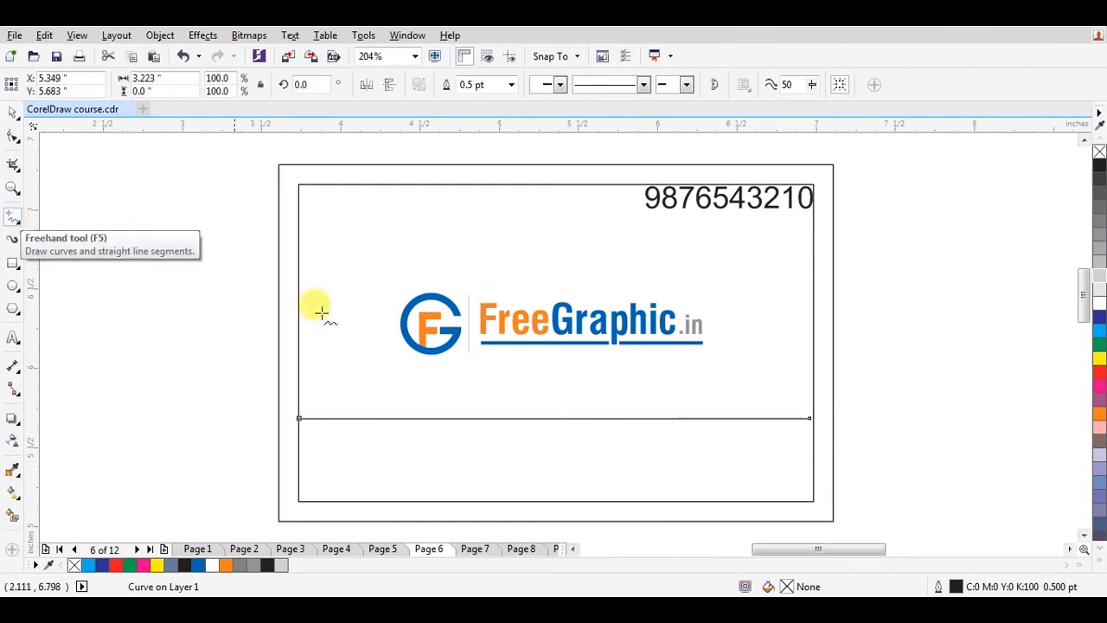
{"action": "key", "text": "space"}
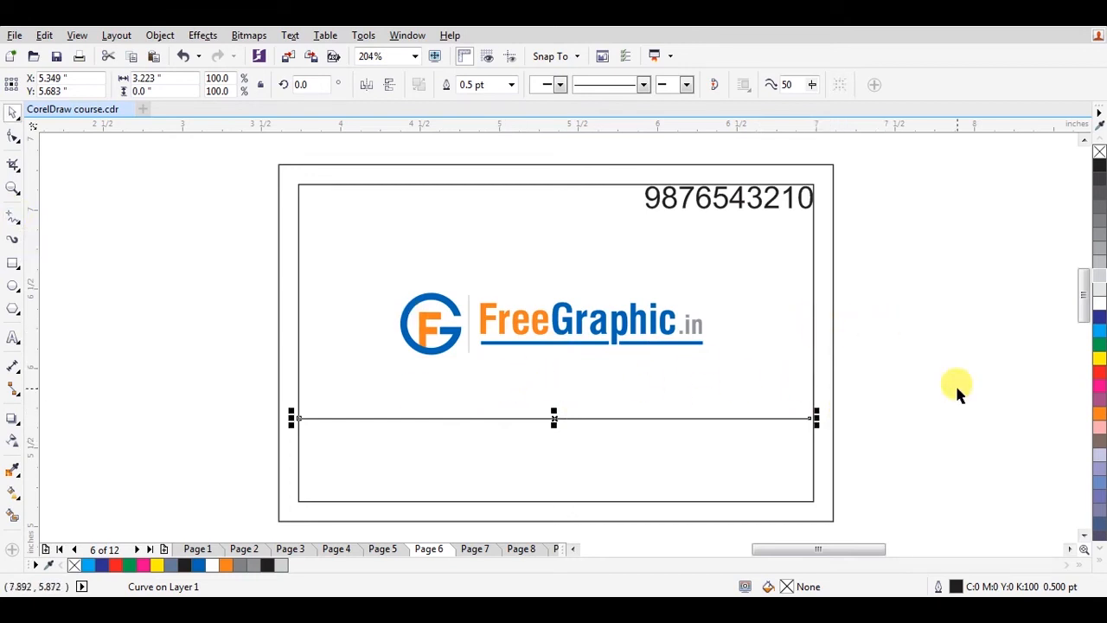
- Set the horizontal line's length to 3.25 in and its outline width to 1.0 pt
{"action": "left_click", "coordinate": [299, 195]}
{"action": "left_click", "coordinate": [303, 419]}
{"action": "double_click", "coordinate": [145, 78]}
{"action": "type", "text": "3.2"}
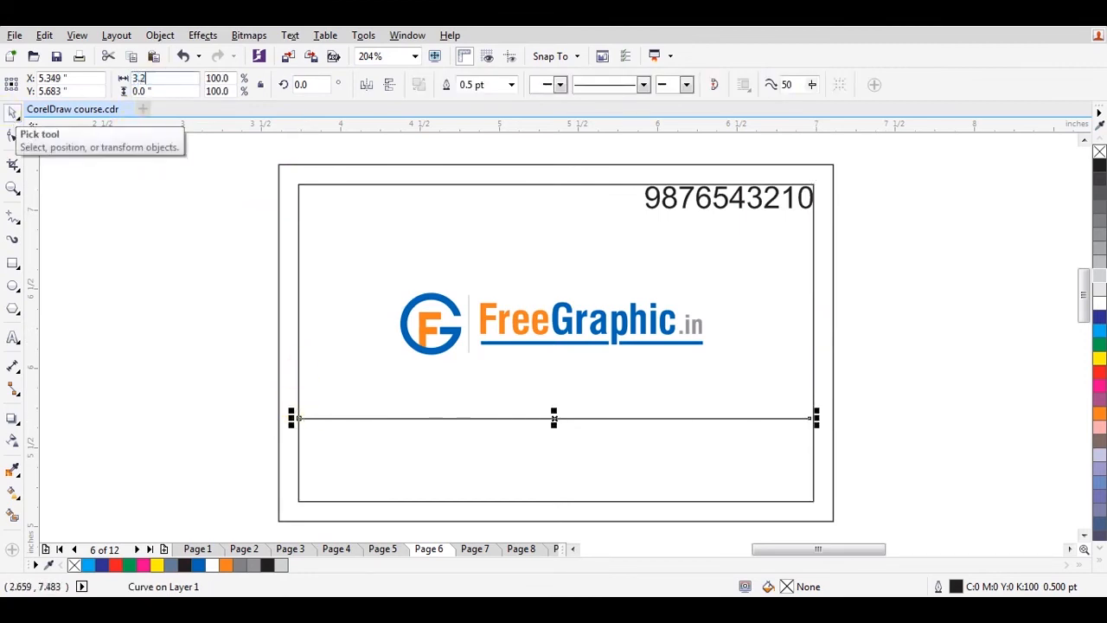
{"action": "type", "text": "5"}
{"action": "key", "text": "Return"}
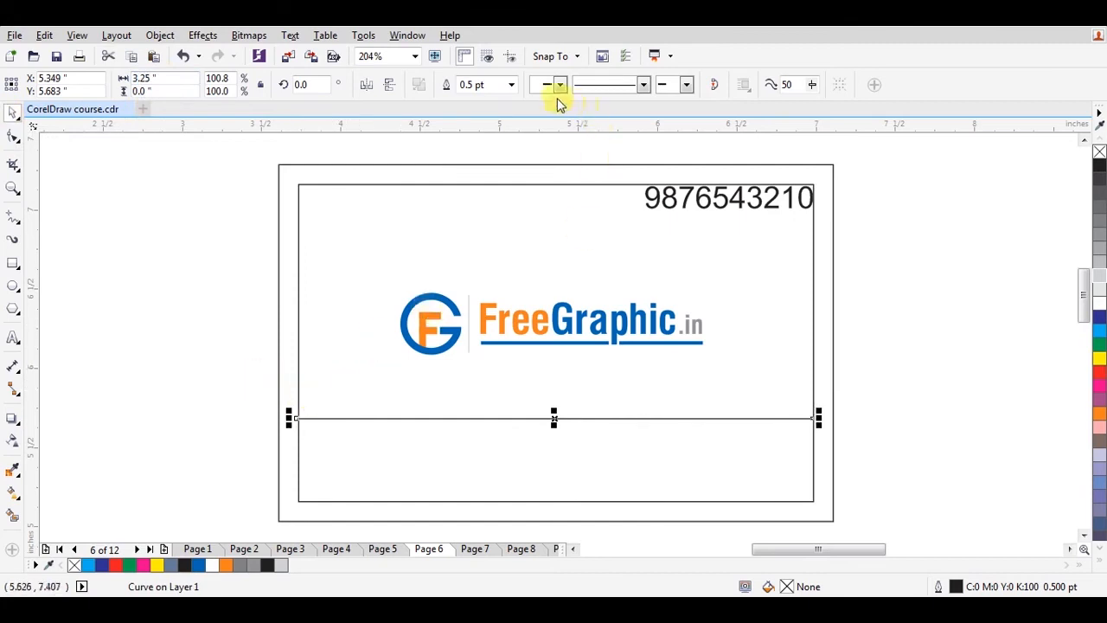
{"action": "left_click", "coordinate": [512, 83]}
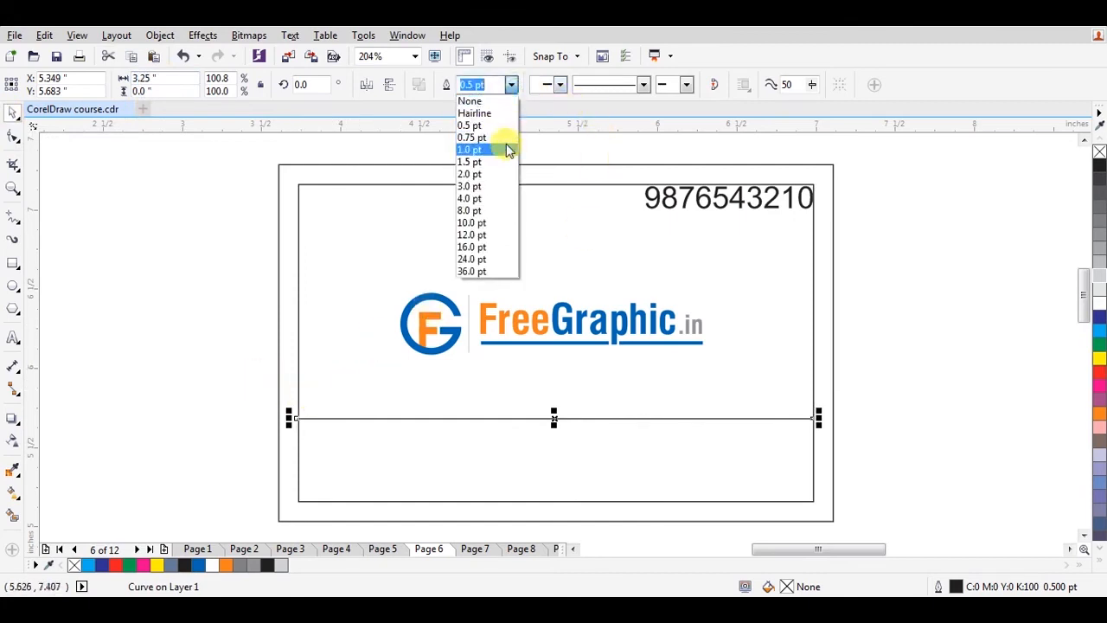
{"action": "left_click", "coordinate": [469, 150]}
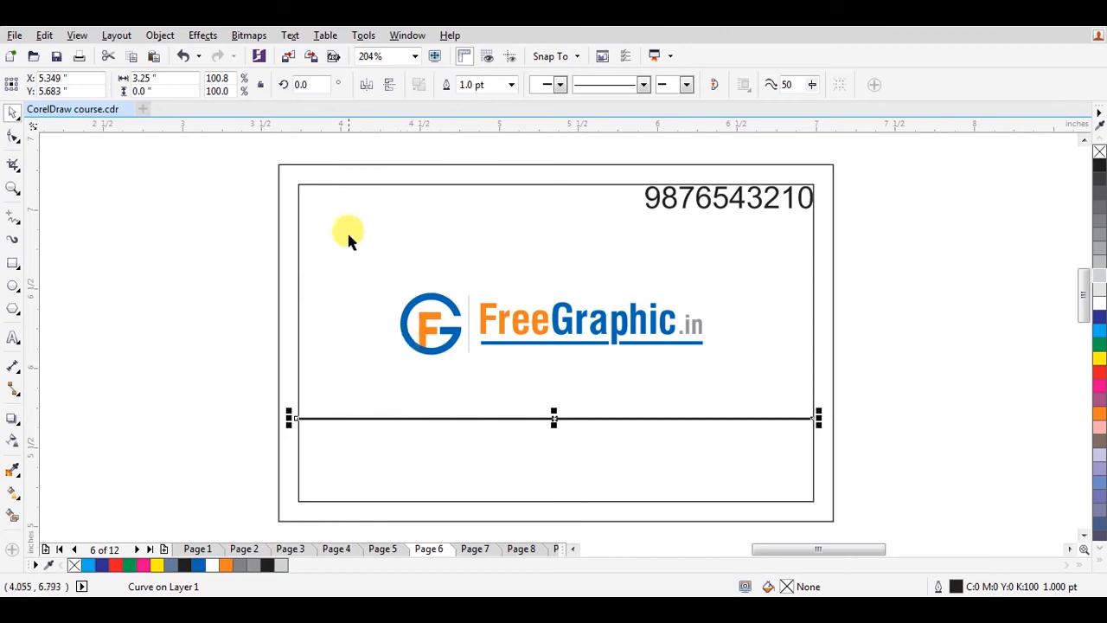
- Centre the line horizontally on the inner rectangle and colour its outline orange
{"action": "left_click", "coordinate": [330, 184], "text": "shift"}
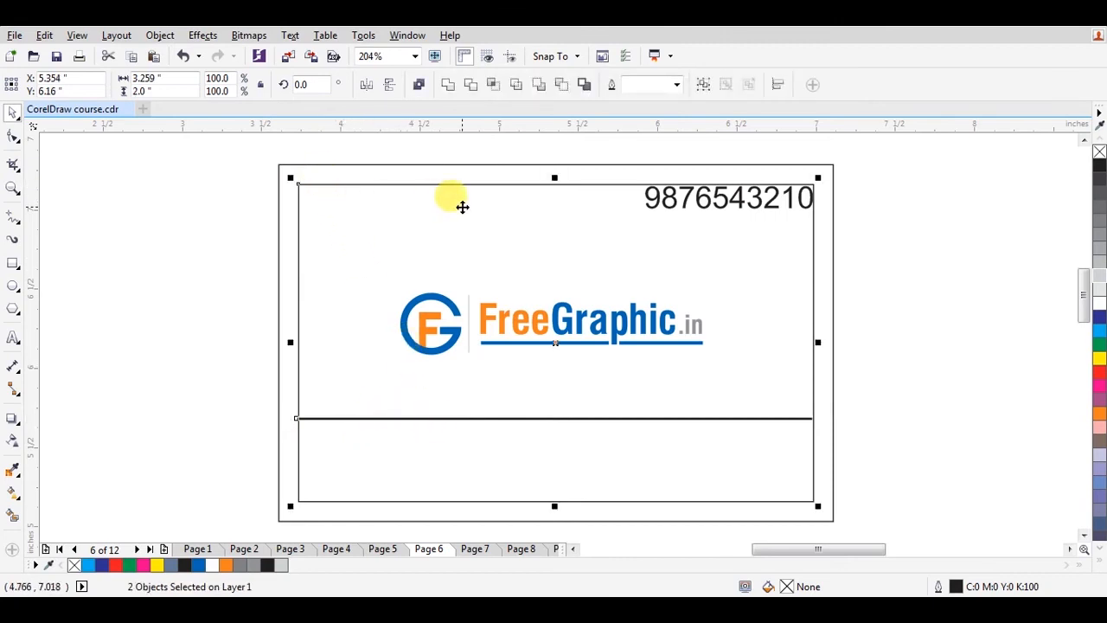
{"action": "left_click", "coordinate": [939, 401]}
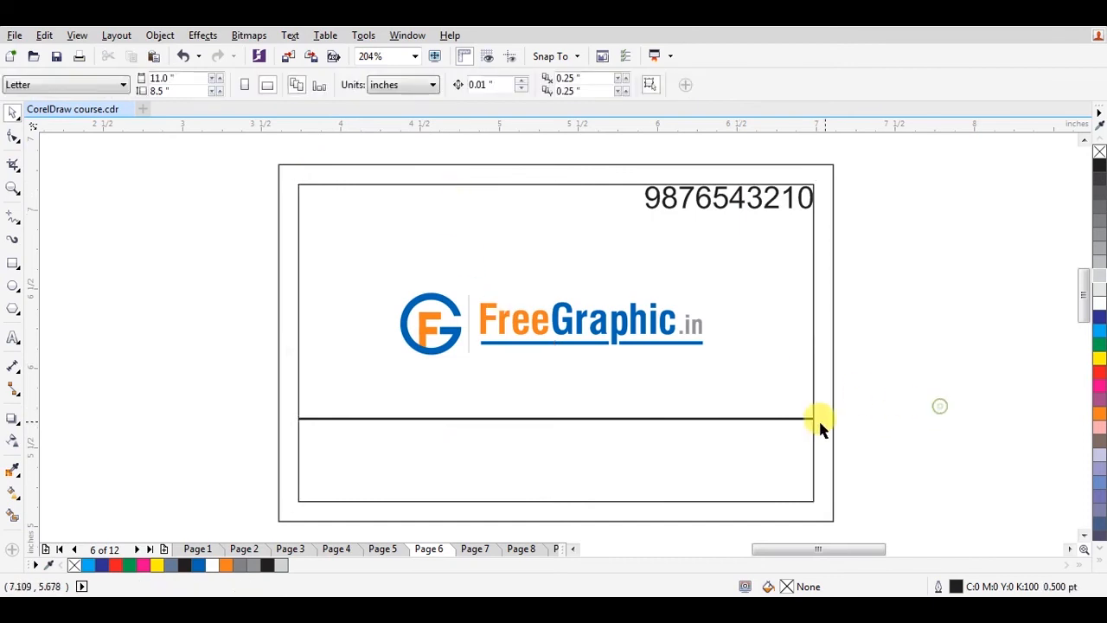
{"action": "left_click", "coordinate": [810, 420]}
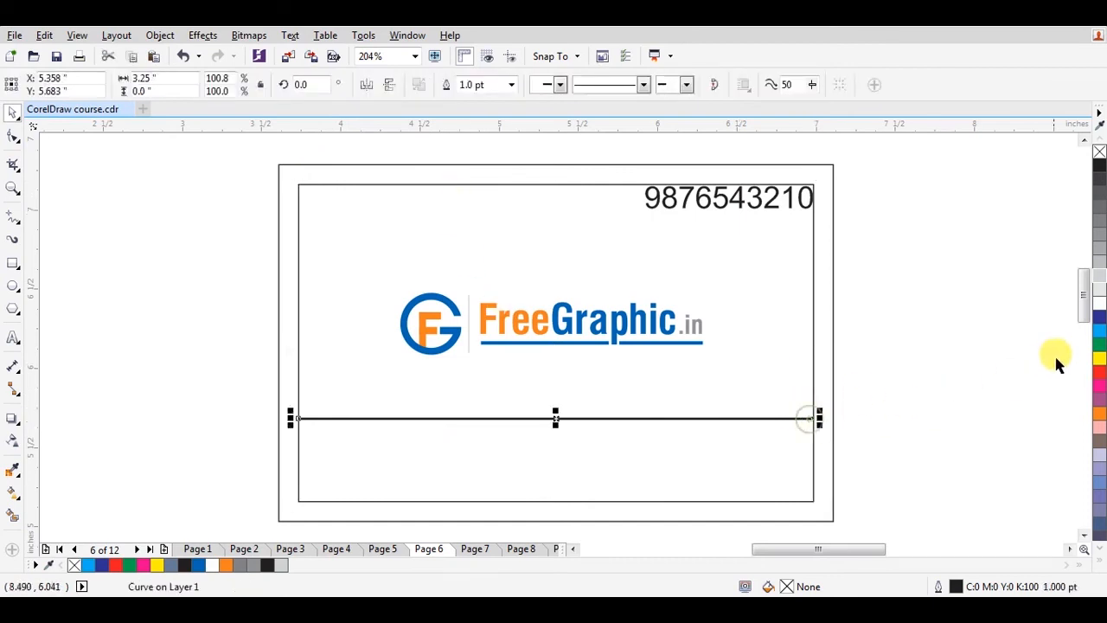
{"action": "right_click", "coordinate": [1100, 415]}
{"action": "left_click", "coordinate": [980, 384]}
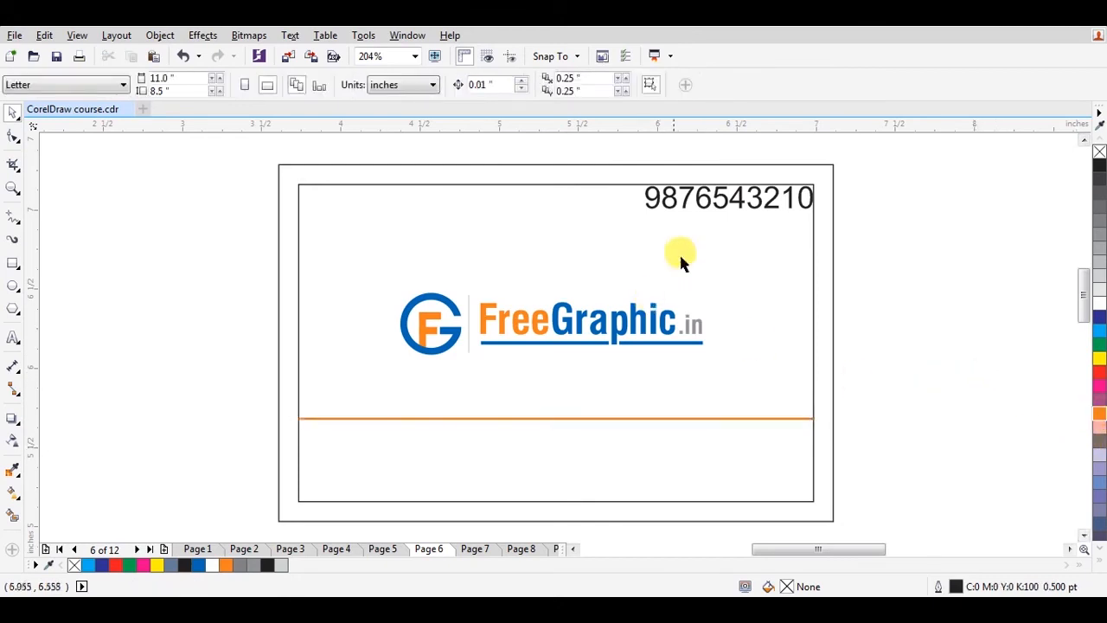
- Set the phone number's font size to 10 pt
{"action": "left_click", "coordinate": [708, 208]}
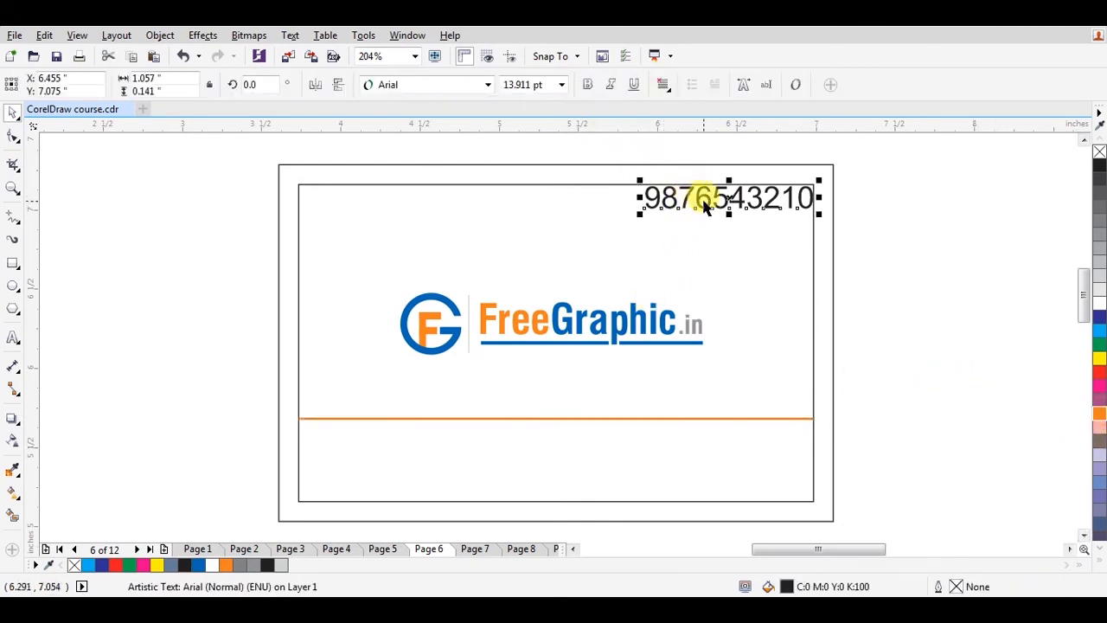
{"action": "left_click", "coordinate": [529, 85]}
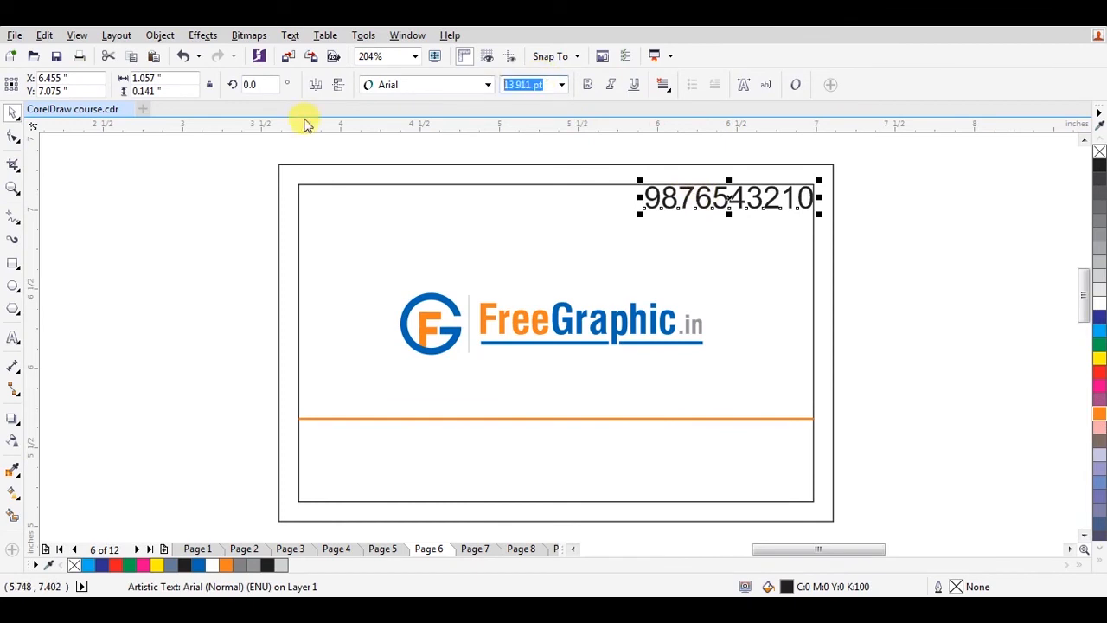
{"action": "type", "text": "10"}
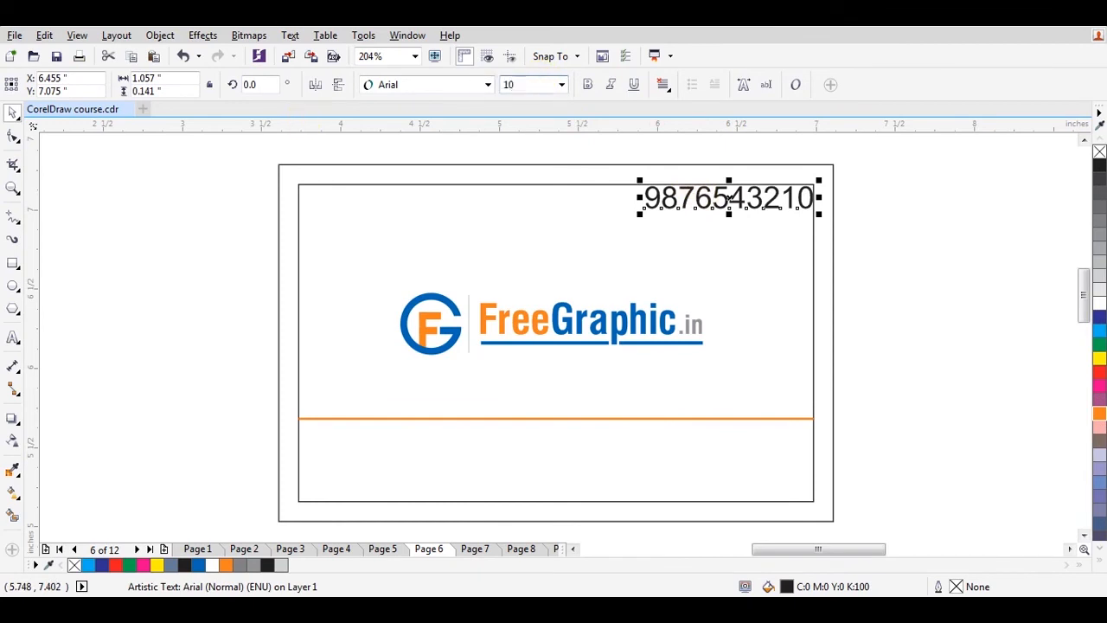
{"action": "key", "text": "Return"}
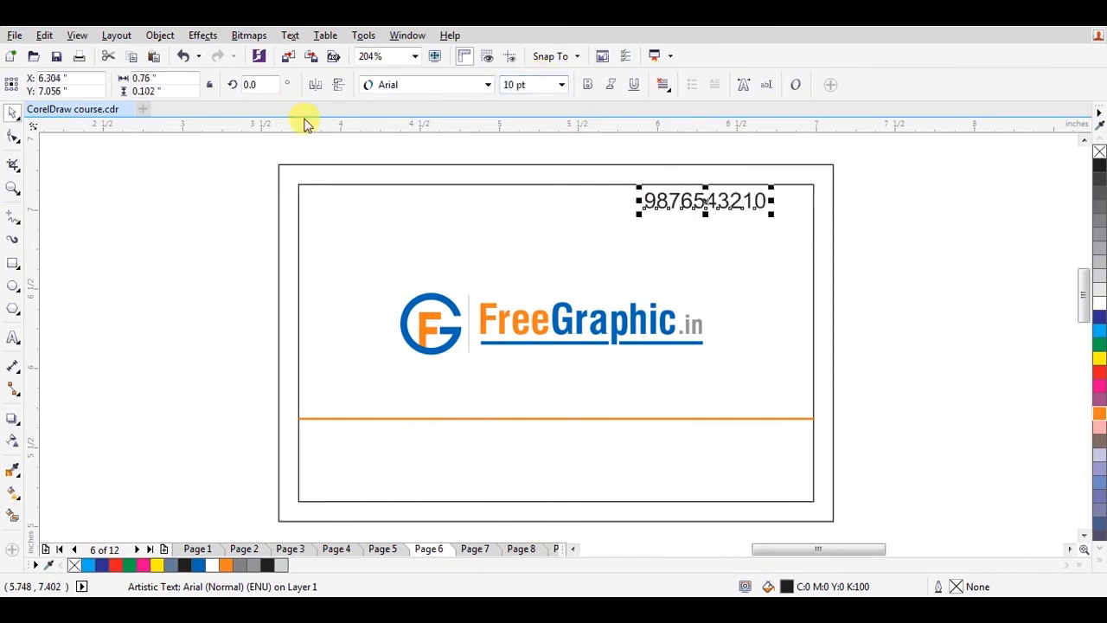
- Align the phone number with the top and right edges of the inner rectangle
{"action": "left_click", "coordinate": [602, 184]}
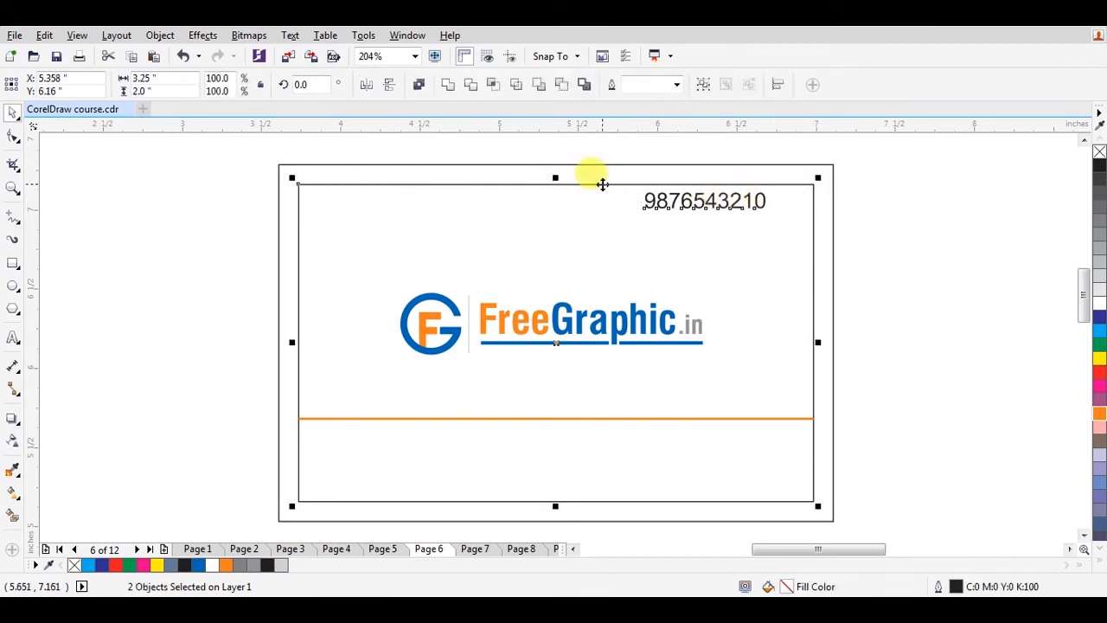
{"action": "key", "text": "t"}
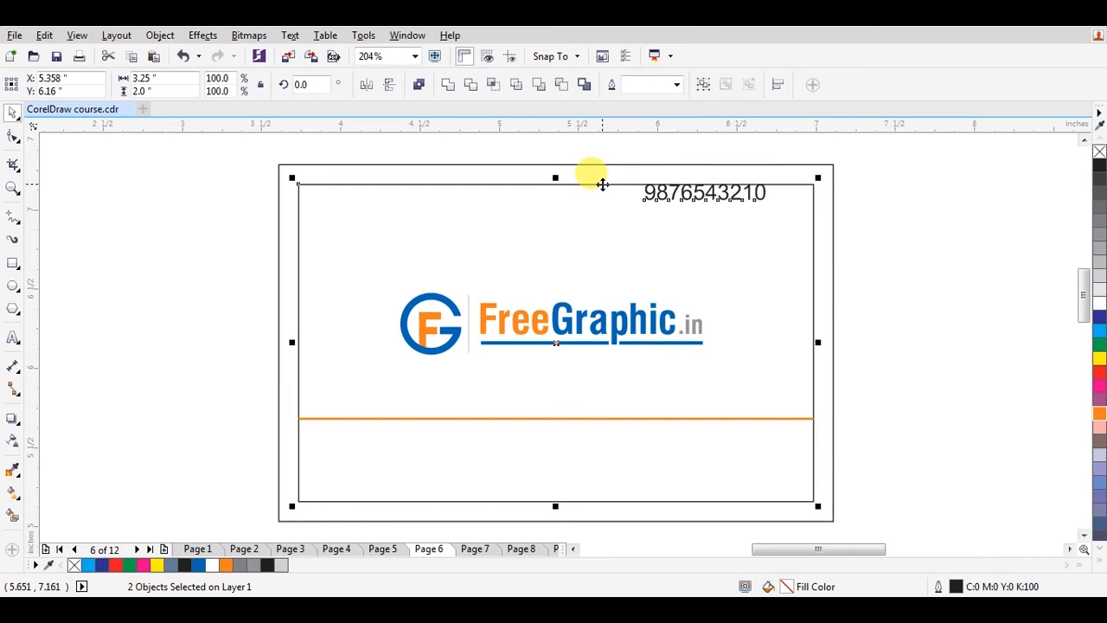
{"action": "key", "text": "r"}
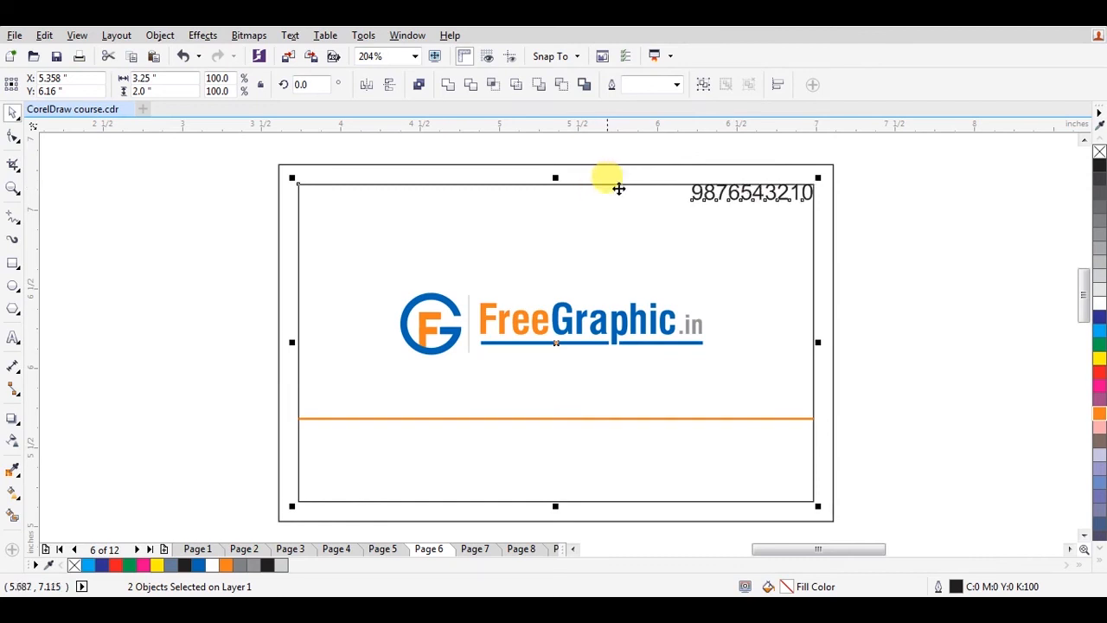
{"action": "left_click", "coordinate": [871, 244]}
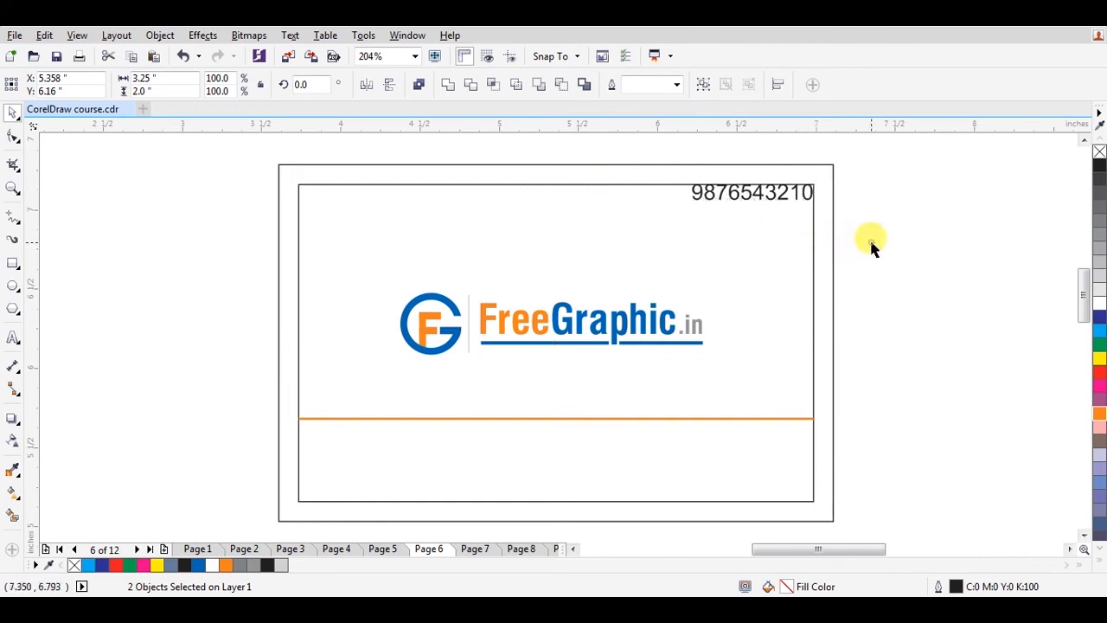
{"action": "left_click", "coordinate": [783, 194]}
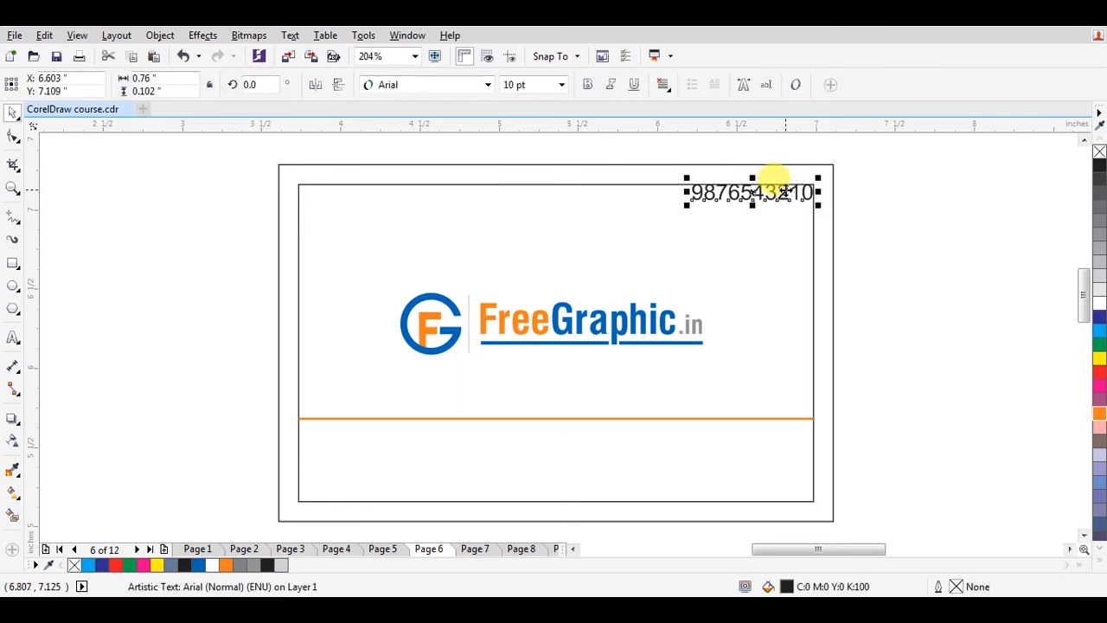
- Duplicate the phone number below the orange line and replace the copy's text with a placeholder street, city and country address
{"action": "left_click_drag", "start_coordinate": [784, 193], "coordinate": [403, 444]}
{"action": "right_click", "coordinate": [403, 445]}
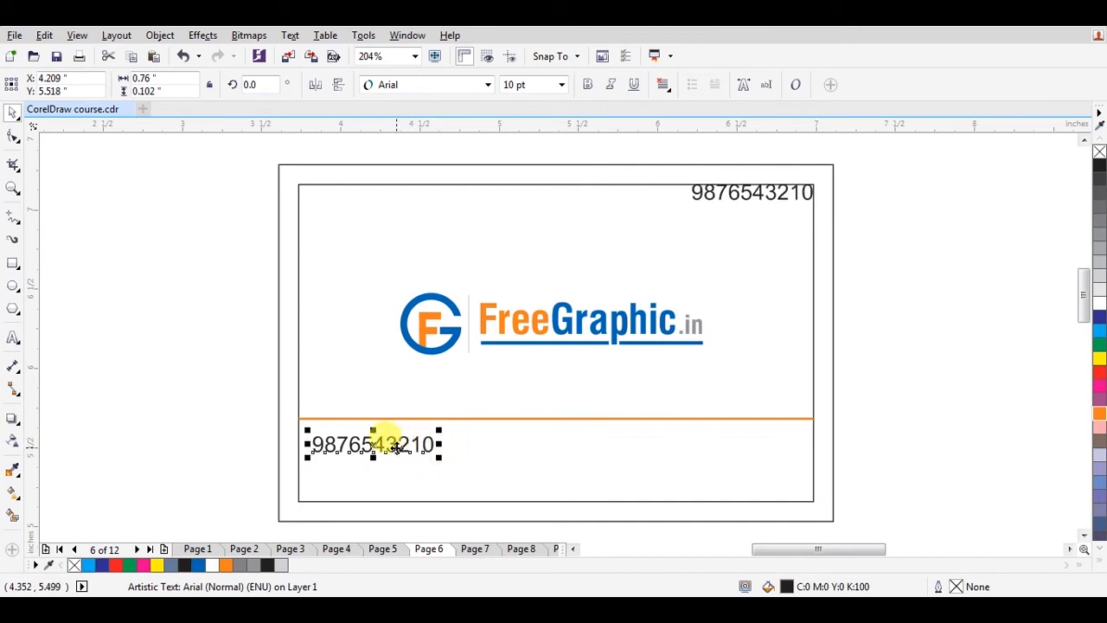
{"action": "key", "text": "F8"}
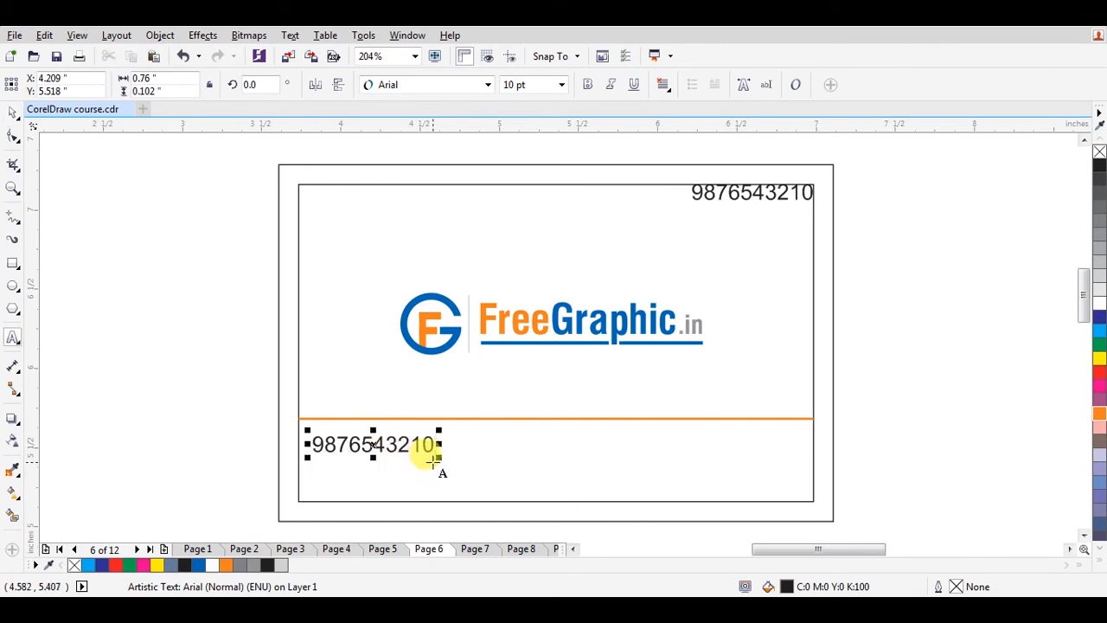
{"action": "double_click", "coordinate": [433, 459]}
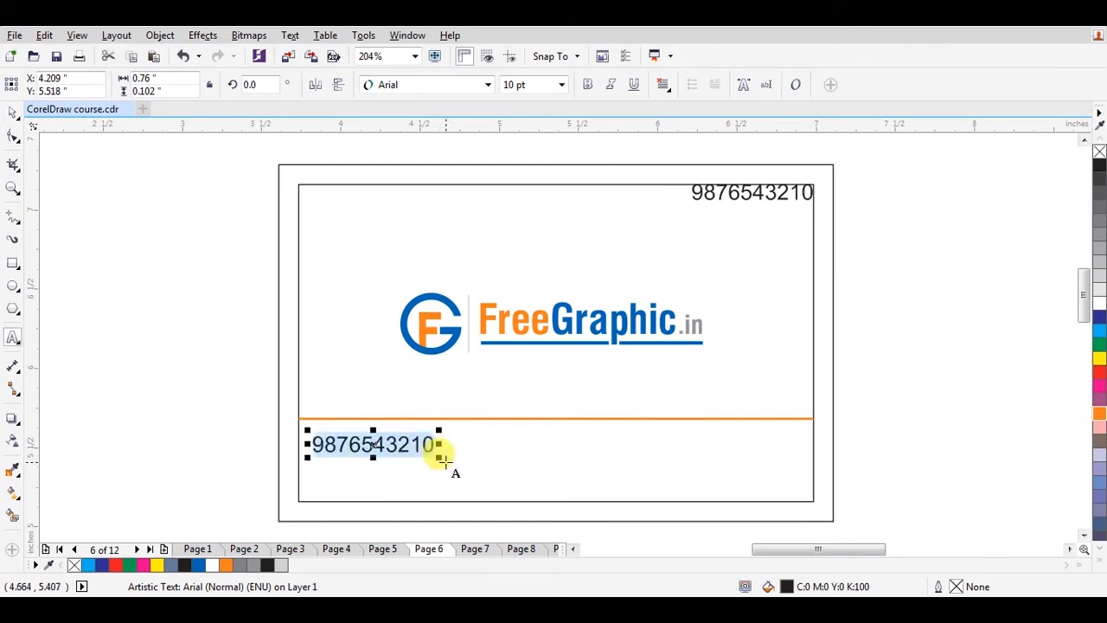
{"action": "type", "text": "ABC, St"}
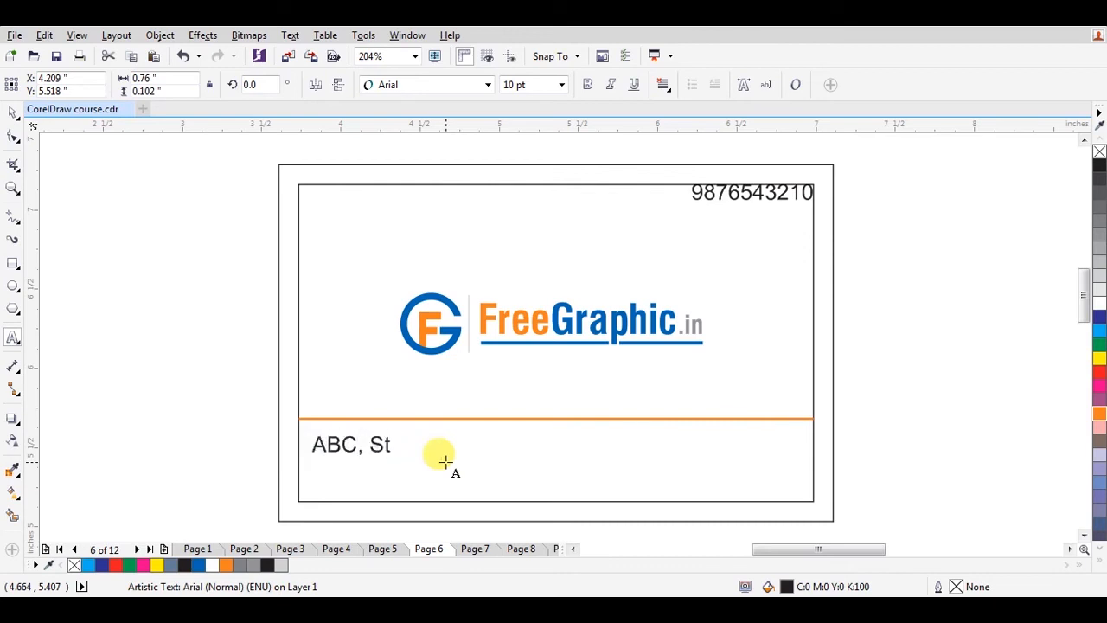
{"action": "type", "text": "reet No., Ci"}
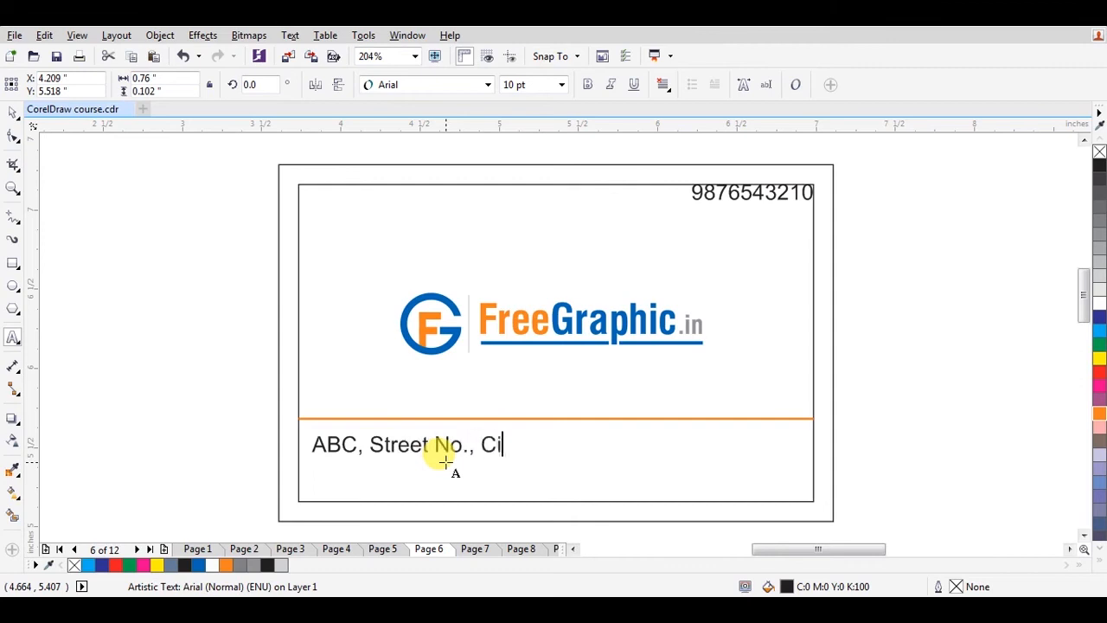
{"action": "type", "text": "ty Nam"}
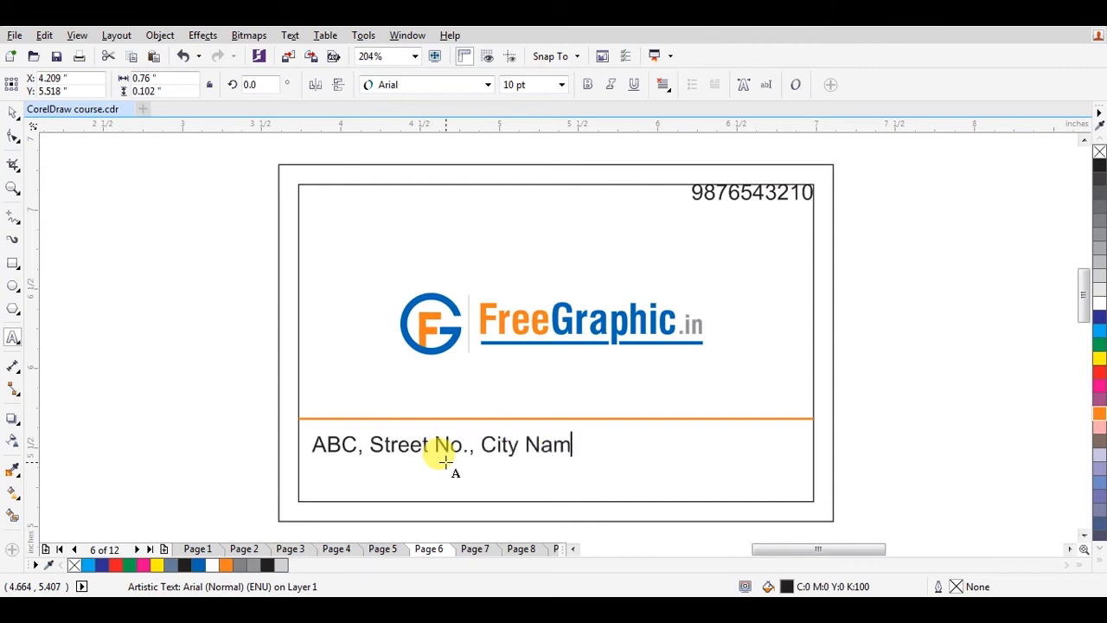
{"action": "type", "text": "e, Contry"}
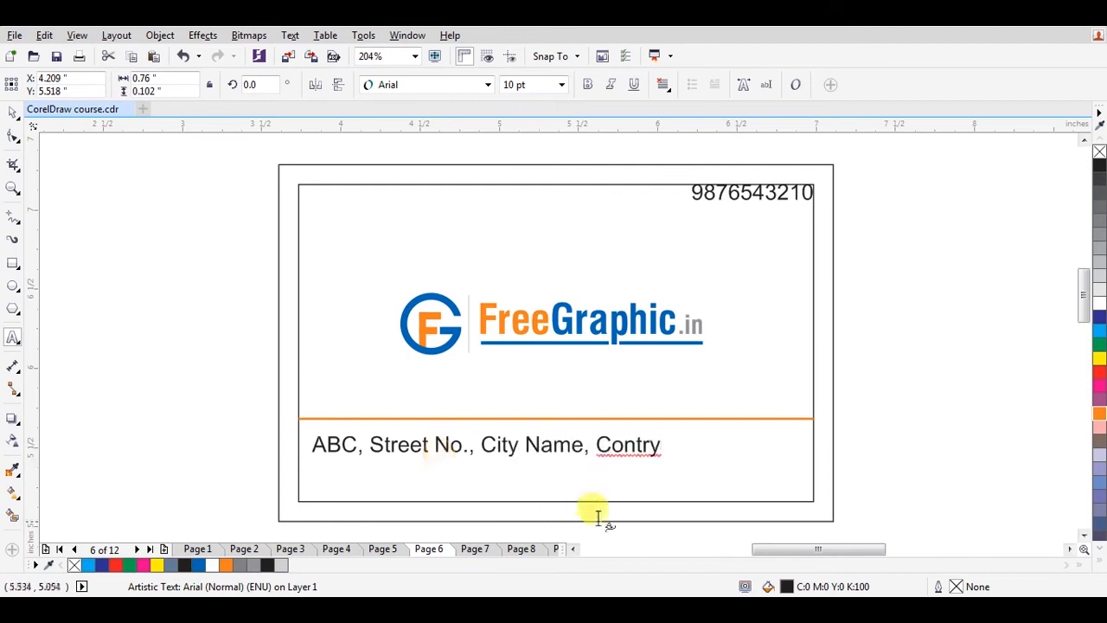
{"action": "left_click", "coordinate": [623, 443]}
{"action": "type", "text": "u"}
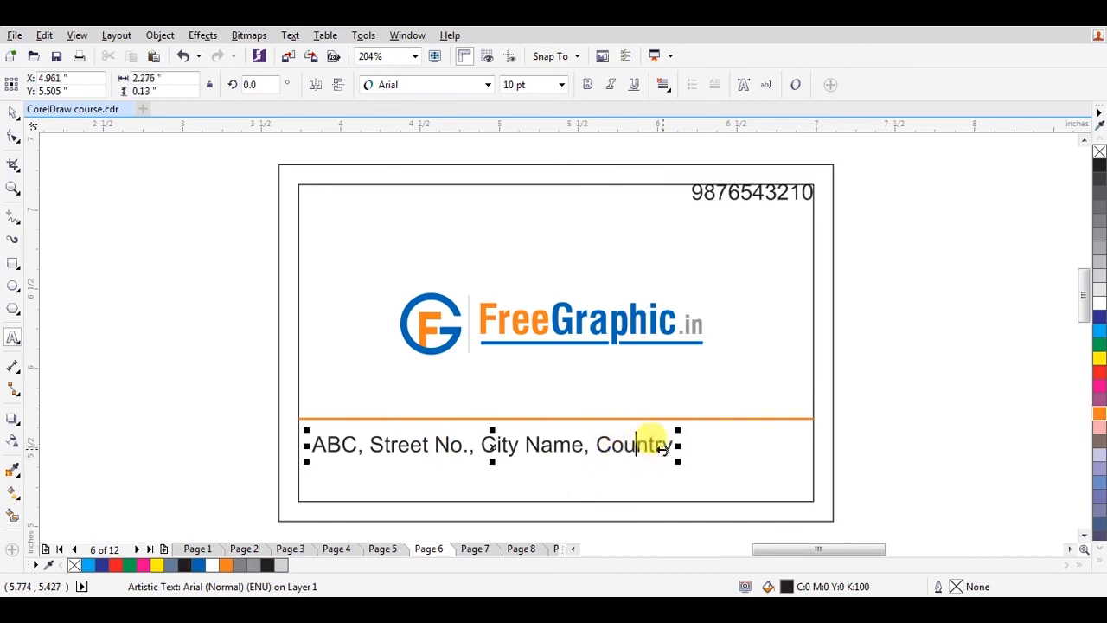
- Shift the address text slightly up and towards the card's centre and append the postal code after the country
{"action": "key", "text": "ctrl+space"}
{"action": "left_click_drag", "start_coordinate": [631, 446], "coordinate": [687, 441]}
{"action": "key", "text": "ctrl+z"}
{"action": "left_click", "coordinate": [668, 446]}
{"action": "key", "text": "F8"}
{"action": "type", "text": "921235"}
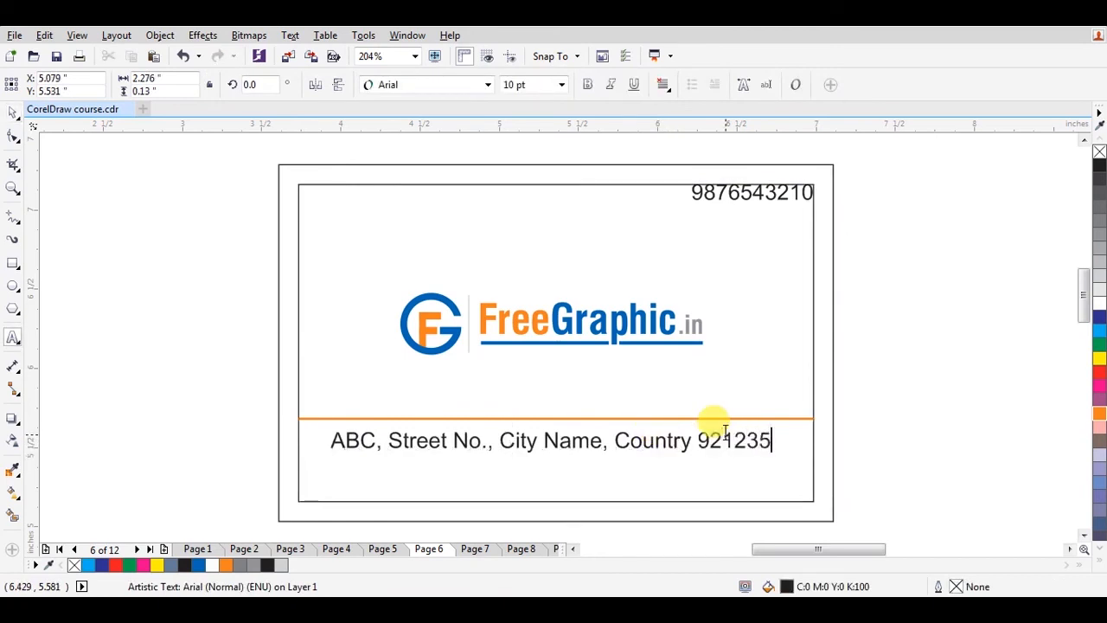
- Centre the address horizontally on the orange line and move both down near the inner rectangle's bottom edge
{"action": "key", "text": "ctrl+space"}
{"action": "left_click", "coordinate": [727, 419], "text": "shift"}
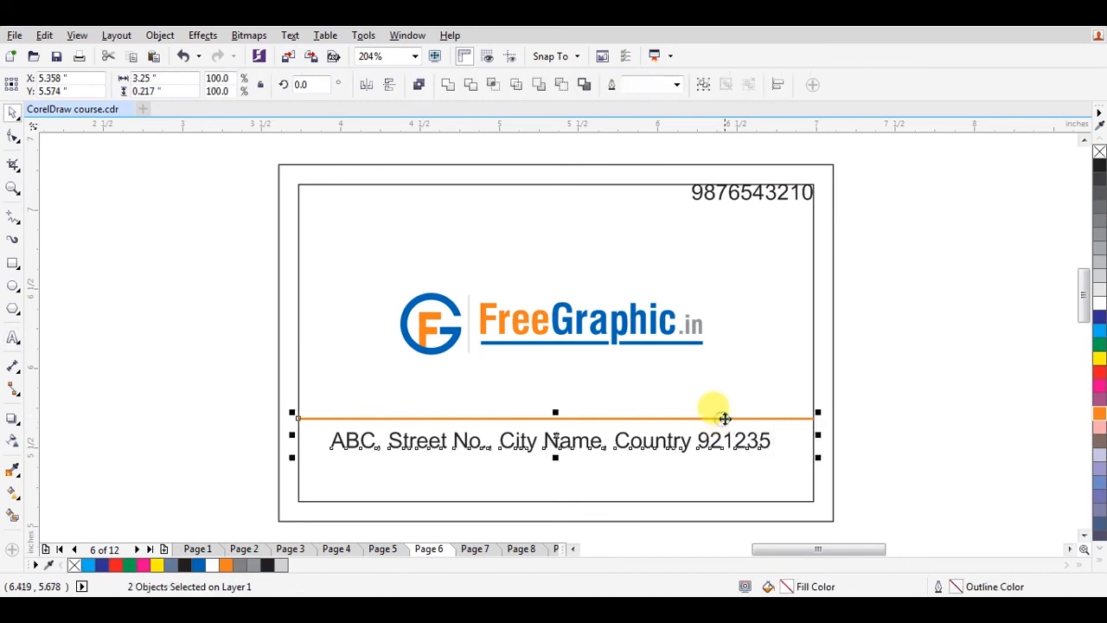
{"action": "left_click_drag", "start_coordinate": [726, 418], "coordinate": [672, 400]}
{"action": "left_click", "coordinate": [734, 421]}
- Duplicate the address between the logo and the orange line and replace the copy's text with "Deals in : dummy text,"
{"action": "left_click", "coordinate": [683, 486]}
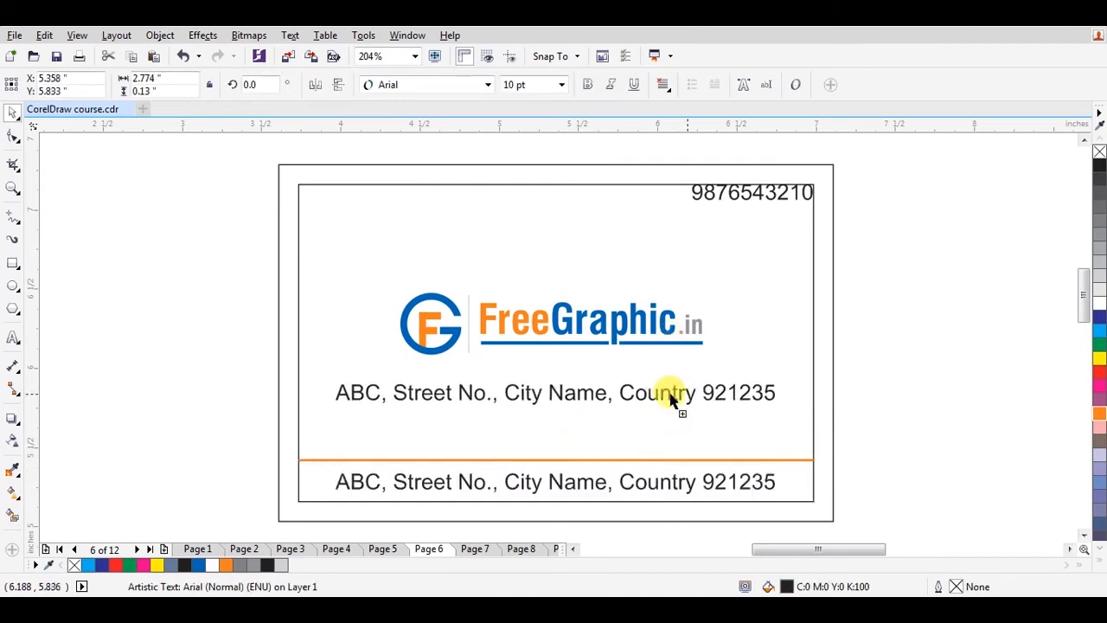
{"action": "key", "text": "F8"}
{"action": "key", "text": "ctrl+a"}
{"action": "type", "text": "Dre"}
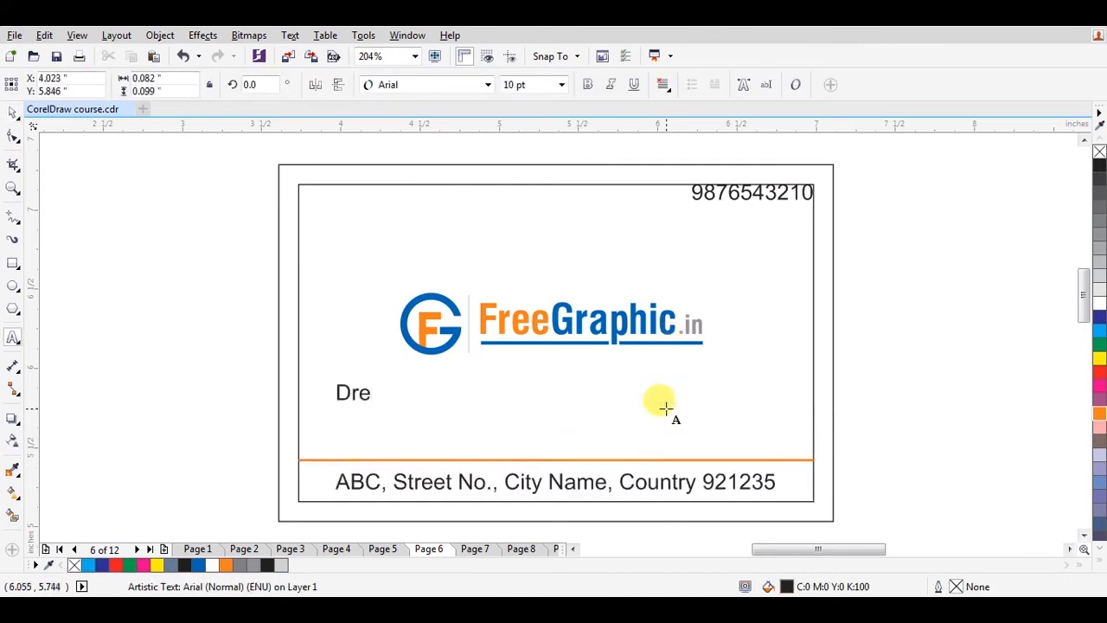
{"action": "type", "text": "lsn"}
{"action": "type", "text": "AB"}
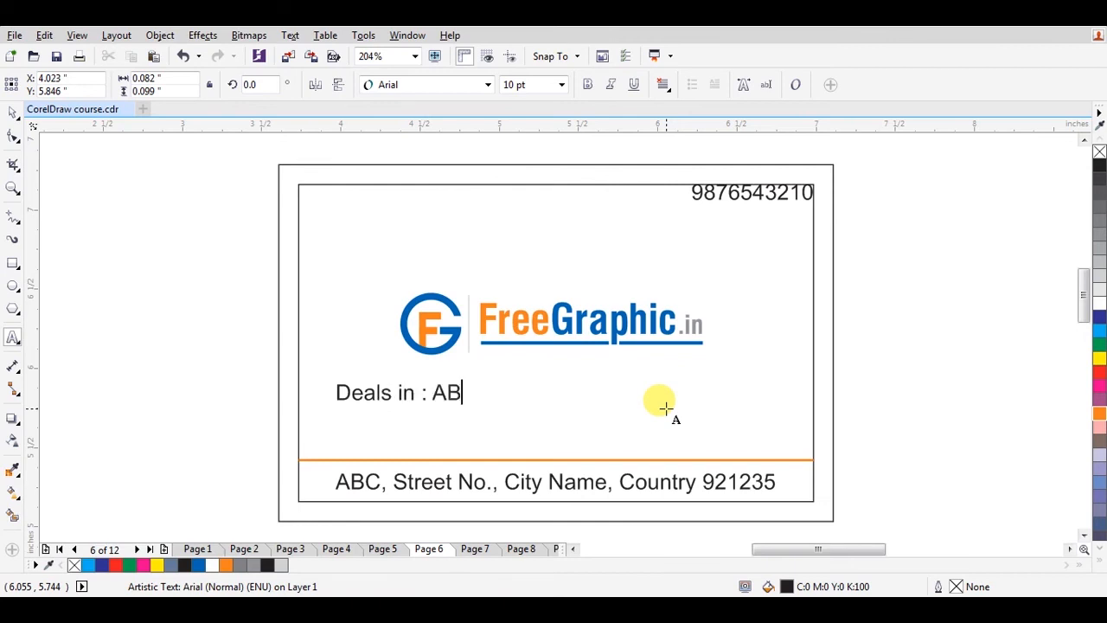
{"action": "key", "text": "BackSpace"}
{"action": "key", "text": "BackSpace"}
{"action": "type", "text": "dummy tex"}
- Copy "dummy text," and repeat it twice more on the "Deals in :" line, separated by spaces
{"action": "key", "text": "ctrl+shift+Left"}
{"action": "key", "text": "ctrl+shift+Left"}
{"action": "key", "text": "ctrl+c"}
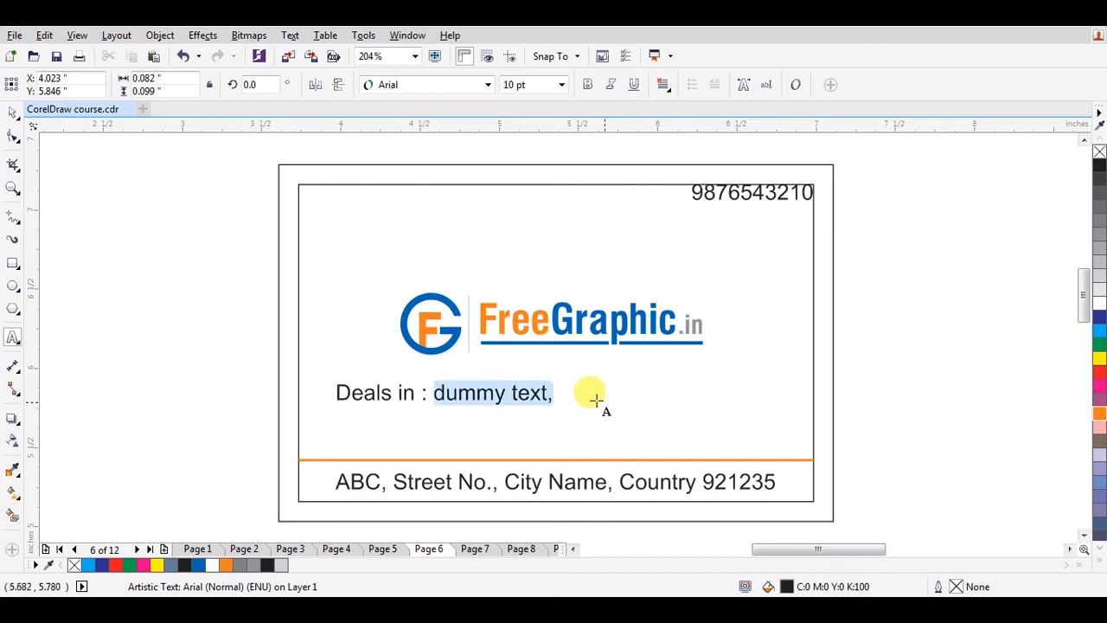
{"action": "left_click", "coordinate": [571, 392]}
{"action": "type", "text": ","}
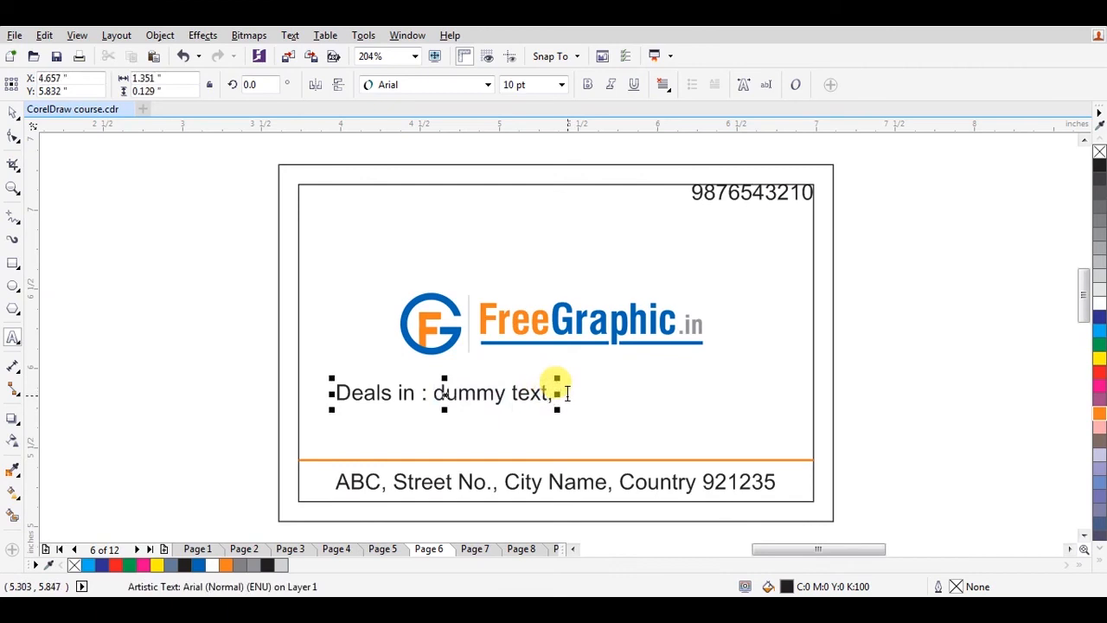
{"action": "key", "text": "ctrl+v"}
{"action": "key", "text": "ctrl+v"}
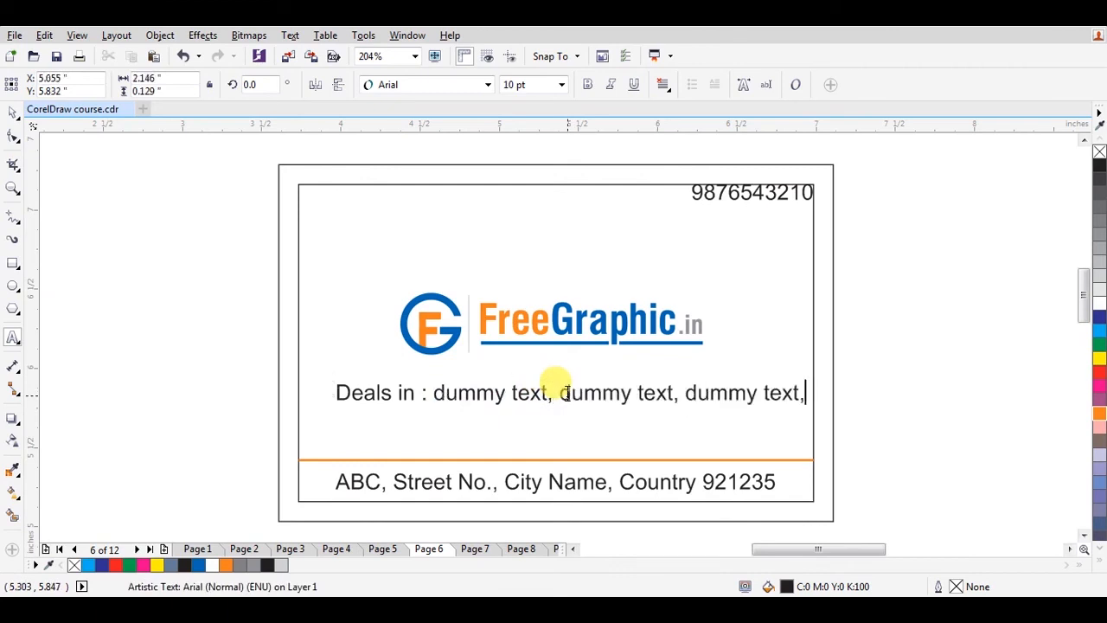
- Add a second line containing "dummy text," three times below the "Deals in :" line
{"action": "key", "text": "Return"}
{"action": "key", "text": "ctrl+v"}
{"action": "key", "text": "Return"}
{"action": "key", "text": "ctrl+v"}
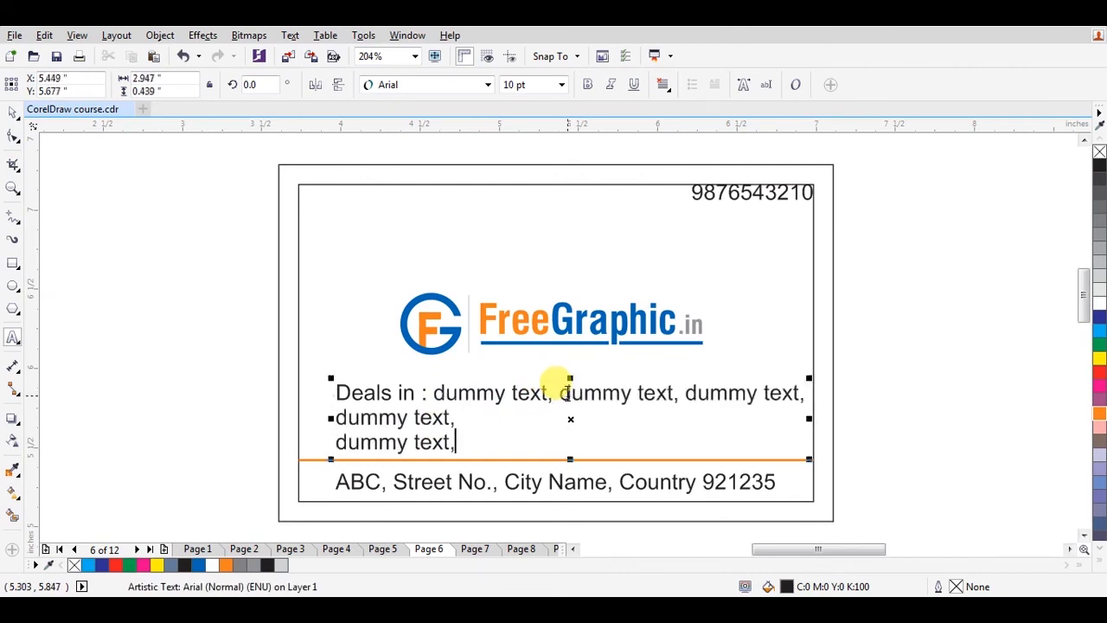
{"action": "key", "text": "ctrl+z"}
{"action": "key", "text": "ctrl+z"}
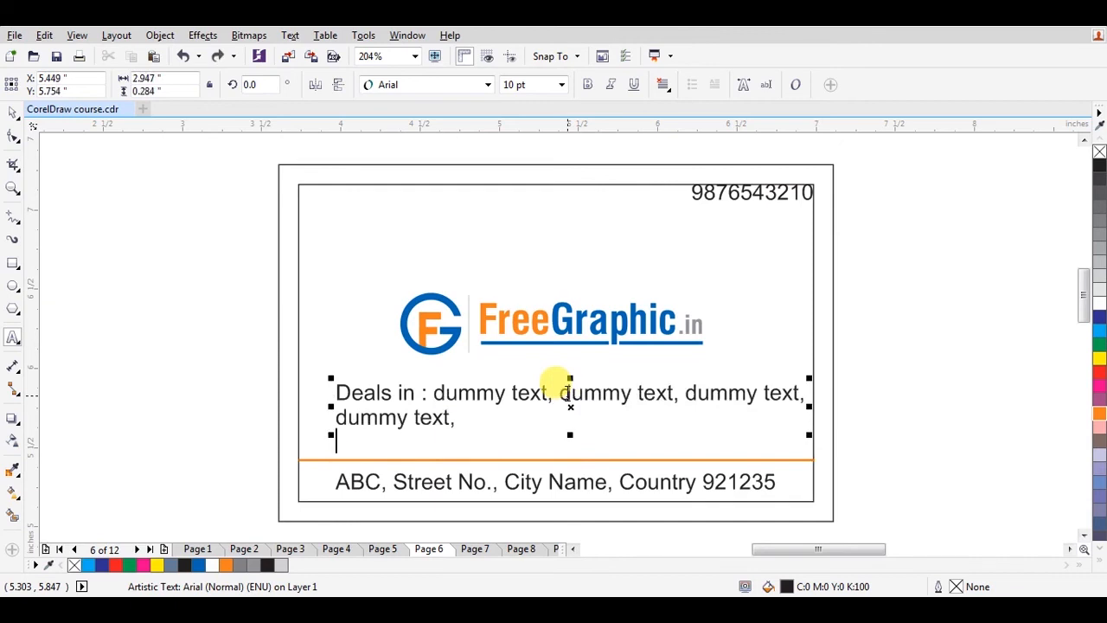
{"action": "key", "text": "ctrl+v"}
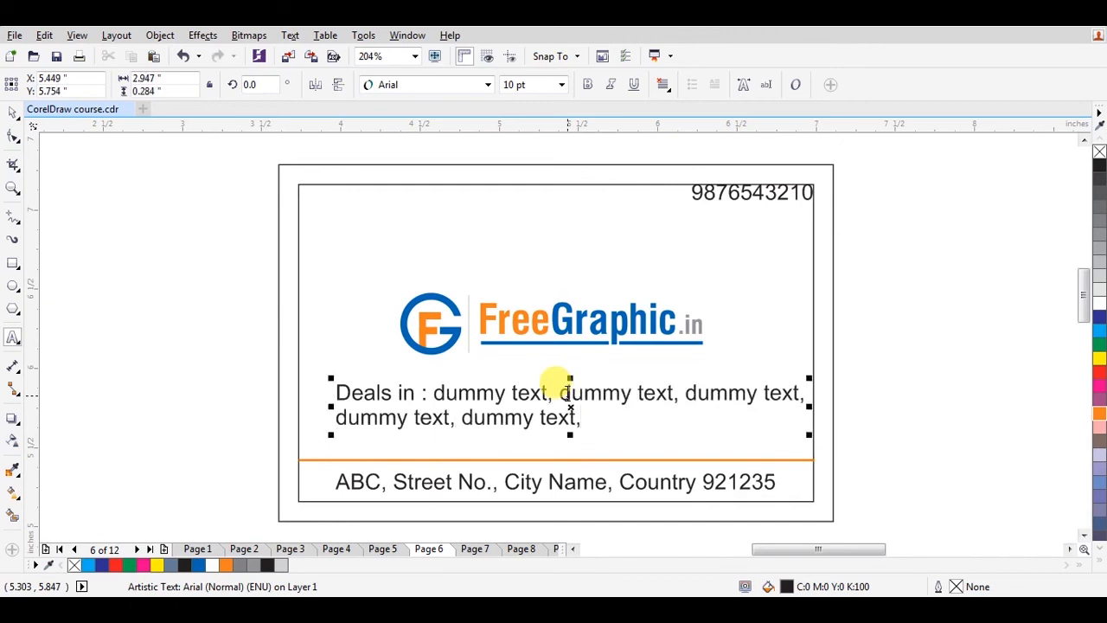
{"action": "key", "text": "ctrl+v"}
- Centre-align the "Deals in :" text block and break the line so the heading stands above the dummy text
{"action": "key", "text": "ctrl+a"}
{"action": "key", "text": "ctrl+e"}
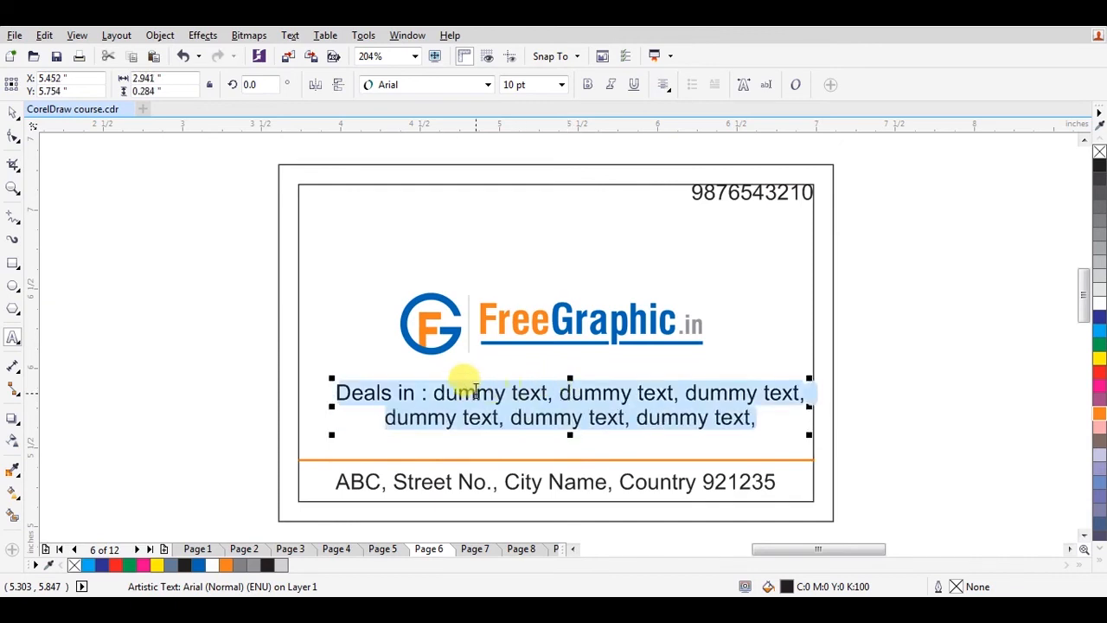
{"action": "left_click", "coordinate": [434, 393]}
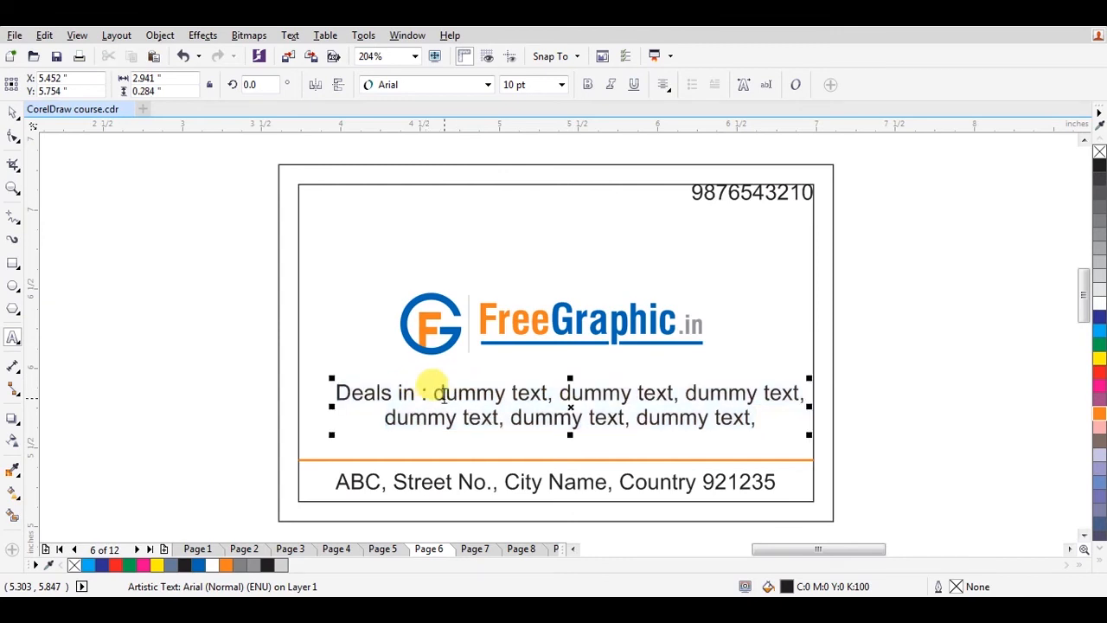
{"action": "key", "text": "Return"}
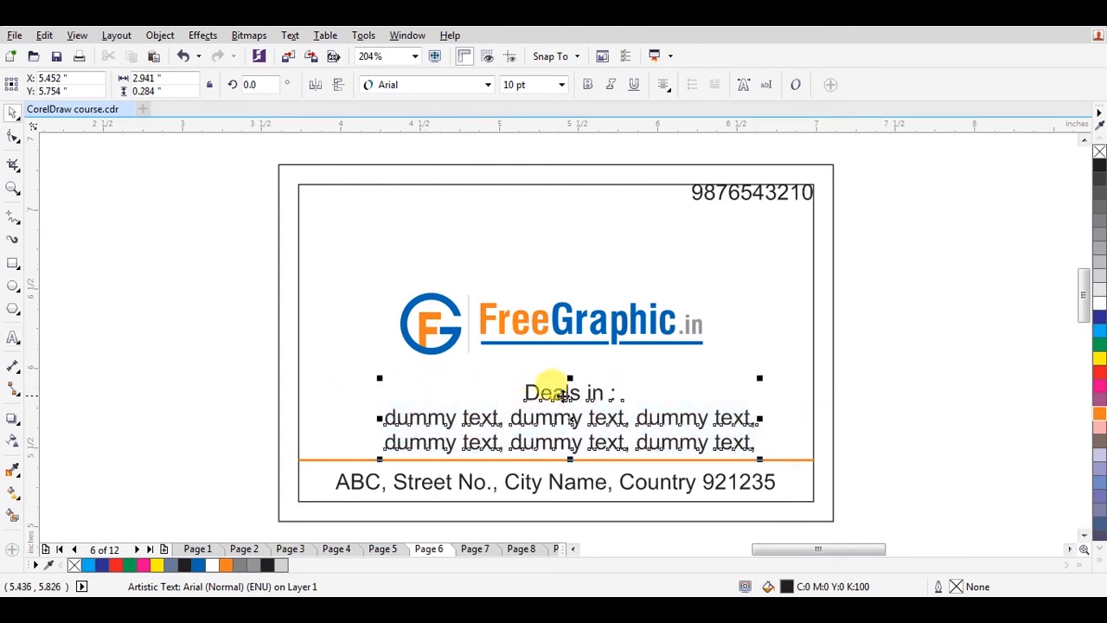
- Italicise the "Deals in :" heading and nudge the whole text block slightly up and left under the logo
{"action": "left_click_drag", "start_coordinate": [514, 387], "coordinate": [613, 380]}
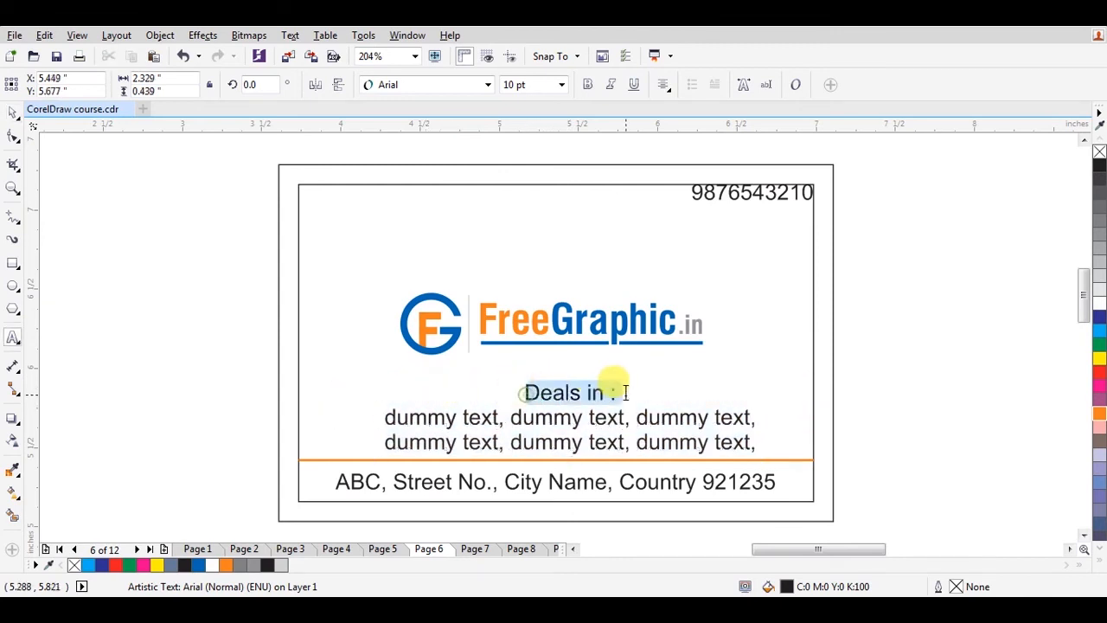
{"action": "left_click", "coordinate": [610, 84]}
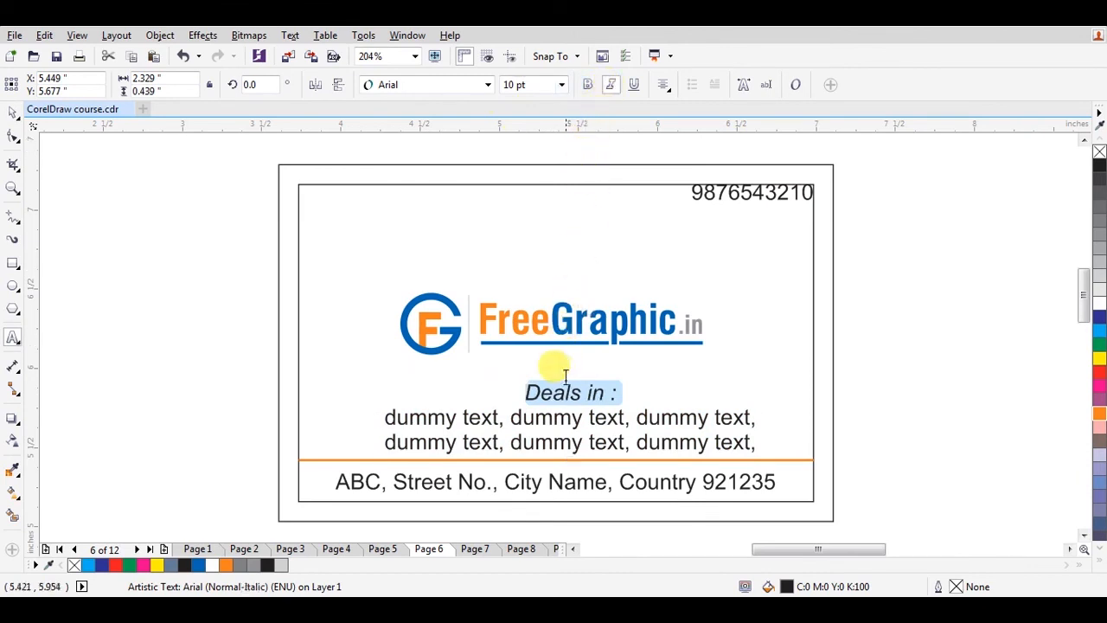
{"action": "key", "text": "ctrl+space"}
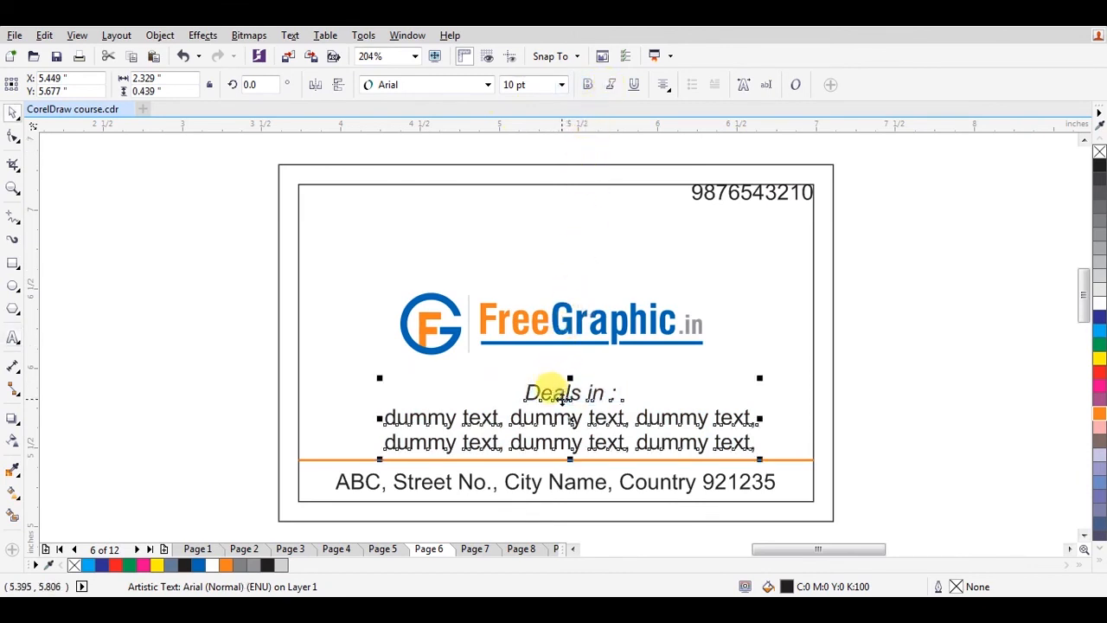
{"action": "left_click_drag", "start_coordinate": [561, 398], "coordinate": [550, 393]}
{"action": "left_click", "coordinate": [878, 333]}
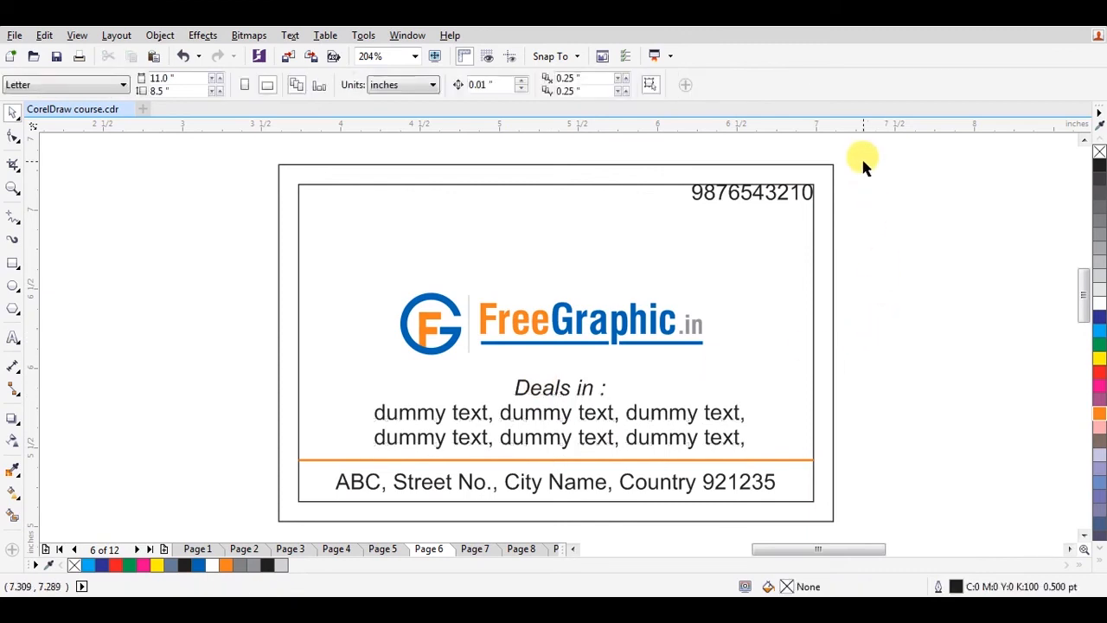
- Prefix the phone number with "M. " and right-align its text
{"action": "double_click", "coordinate": [695, 192]}
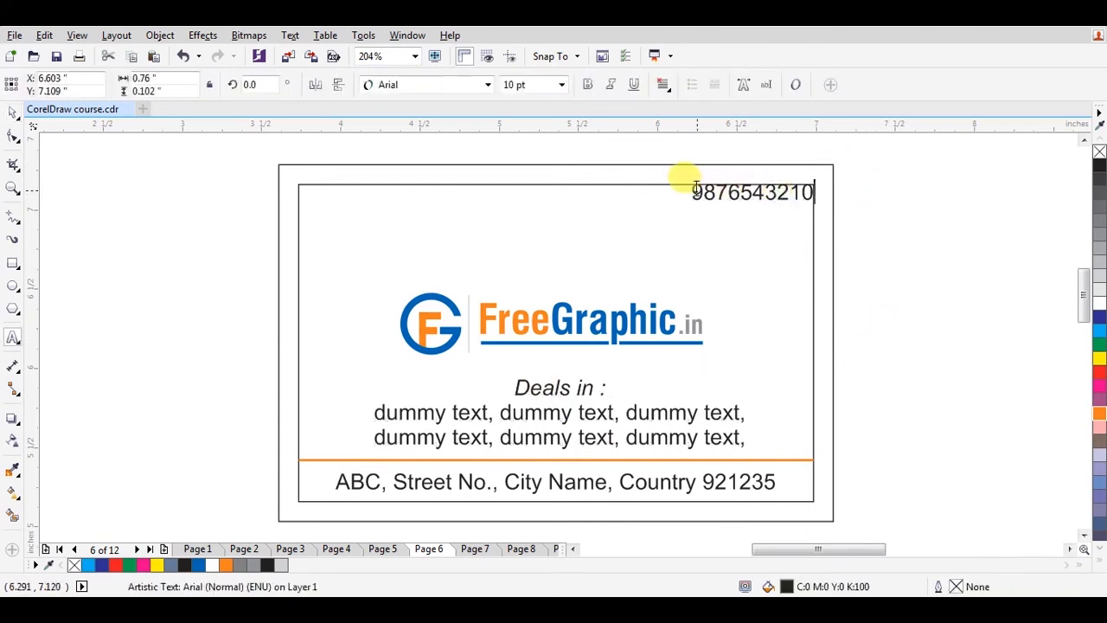
{"action": "type", "text": "M."}
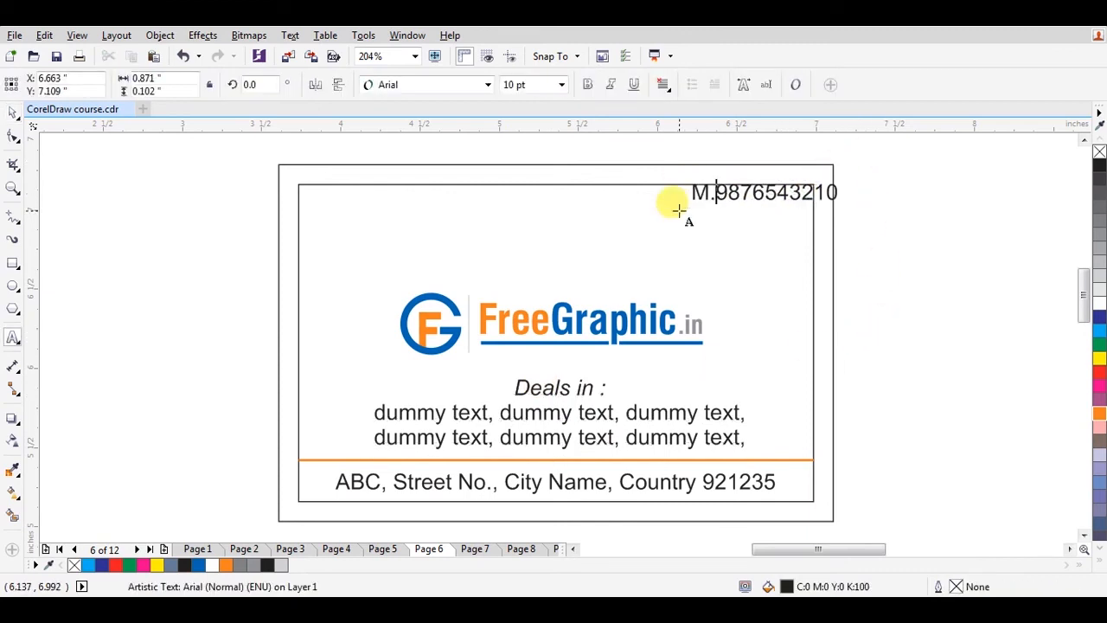
{"action": "key", "text": "ctrl+a"}
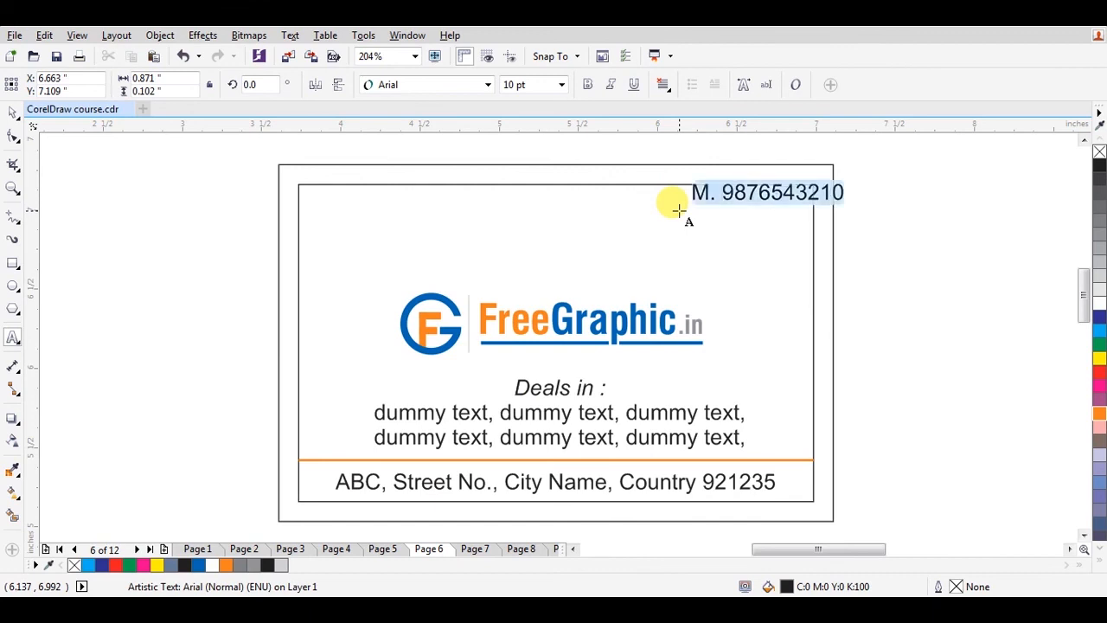
- Move the prefixed phone number back inside the card and align it with the inner rectangle's top and right edges
{"action": "key", "text": "ctrl+space"}
{"action": "left_click_drag", "start_coordinate": [789, 201], "coordinate": [749, 192]}
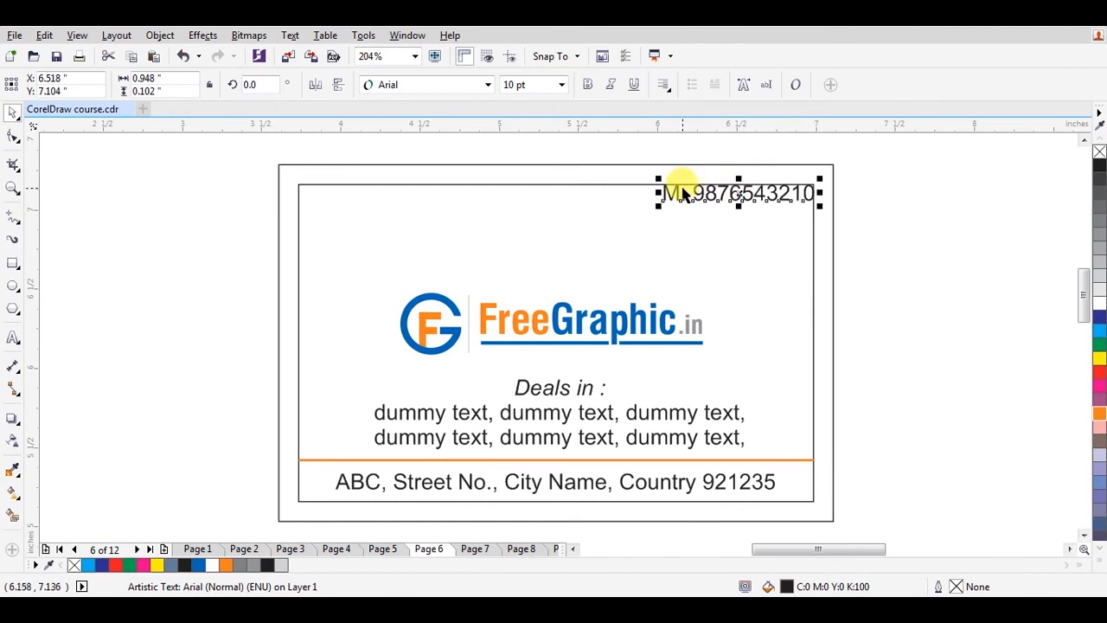
{"action": "left_click", "coordinate": [619, 184], "text": "shift"}
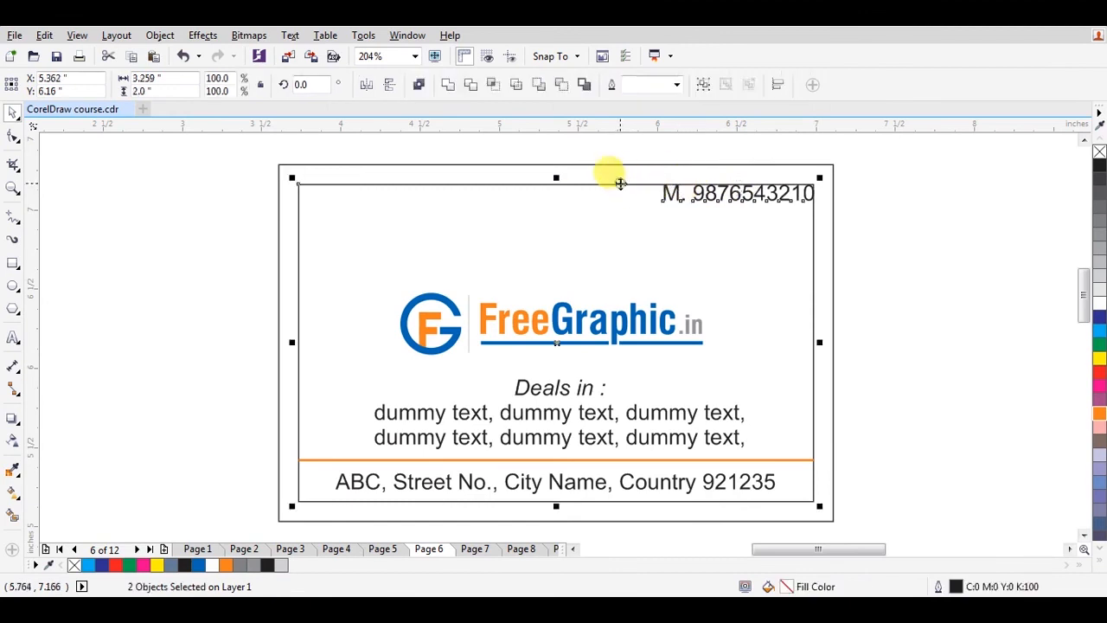
{"action": "left_click", "coordinate": [851, 218]}
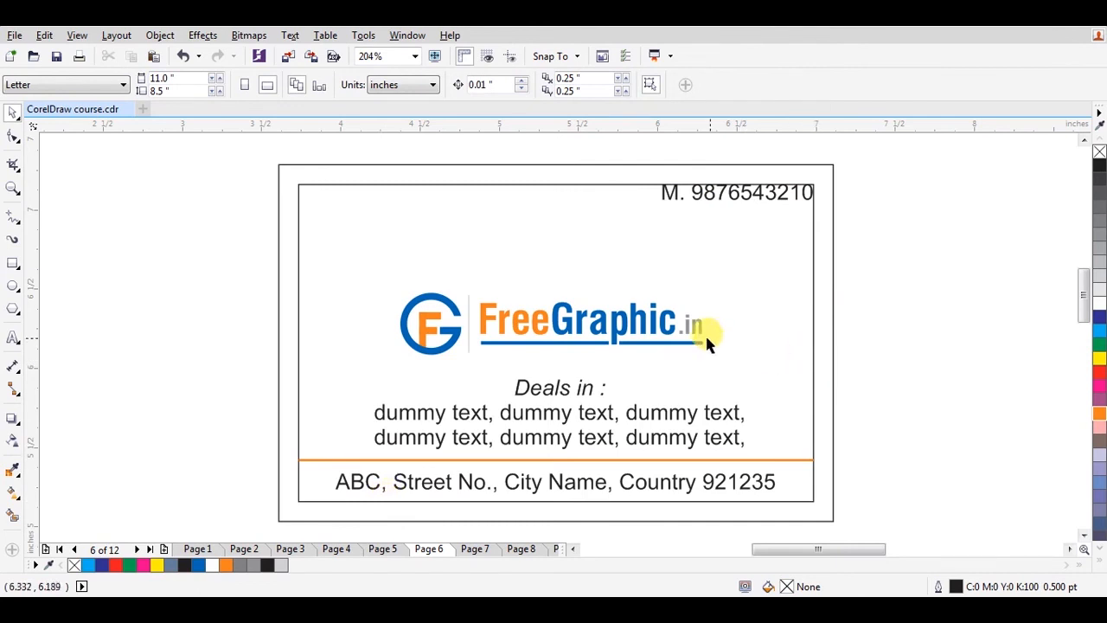
- Remove the outline from the inner 3.25 by 2.0 inch margin rectangle of the business card
{"action": "scroll", "coordinate": [494, 271], "scroll_direction": "down", "scroll_amount": 2}
{"action": "left_click_drag", "start_coordinate": [349, 204], "coordinate": [741, 432]}
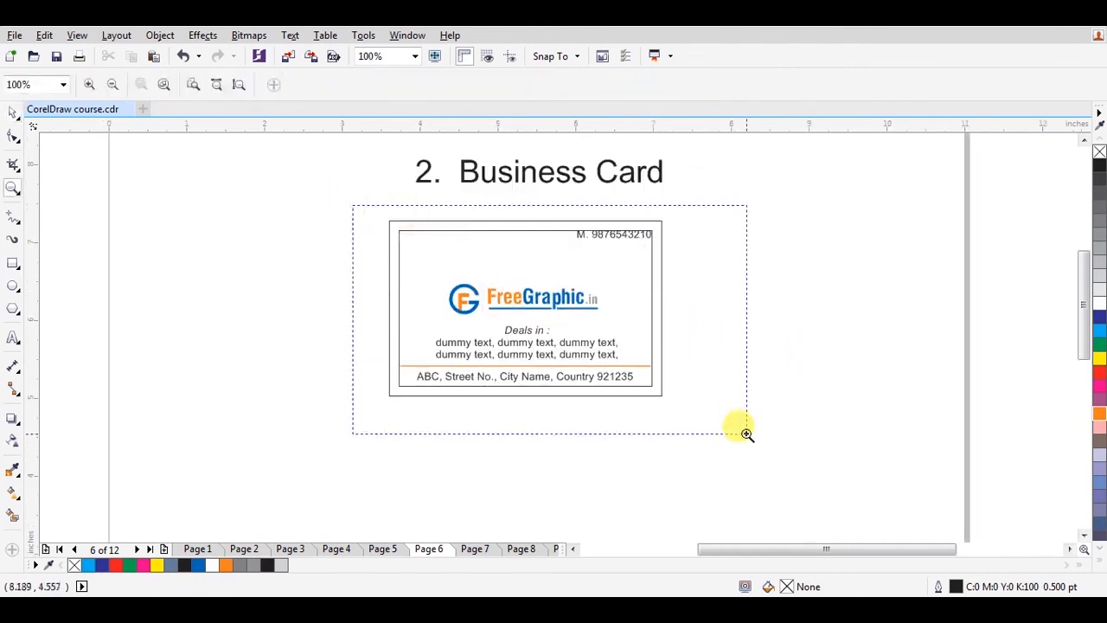
{"action": "key", "text": "space"}
{"action": "left_click", "coordinate": [516, 179]}
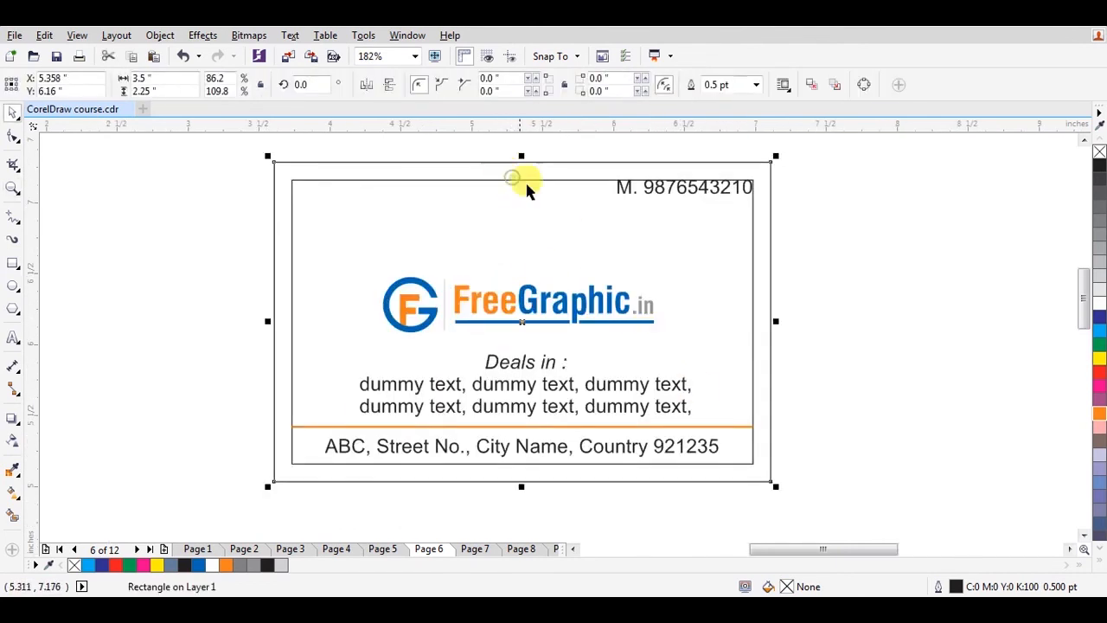
{"action": "left_click", "coordinate": [752, 206]}
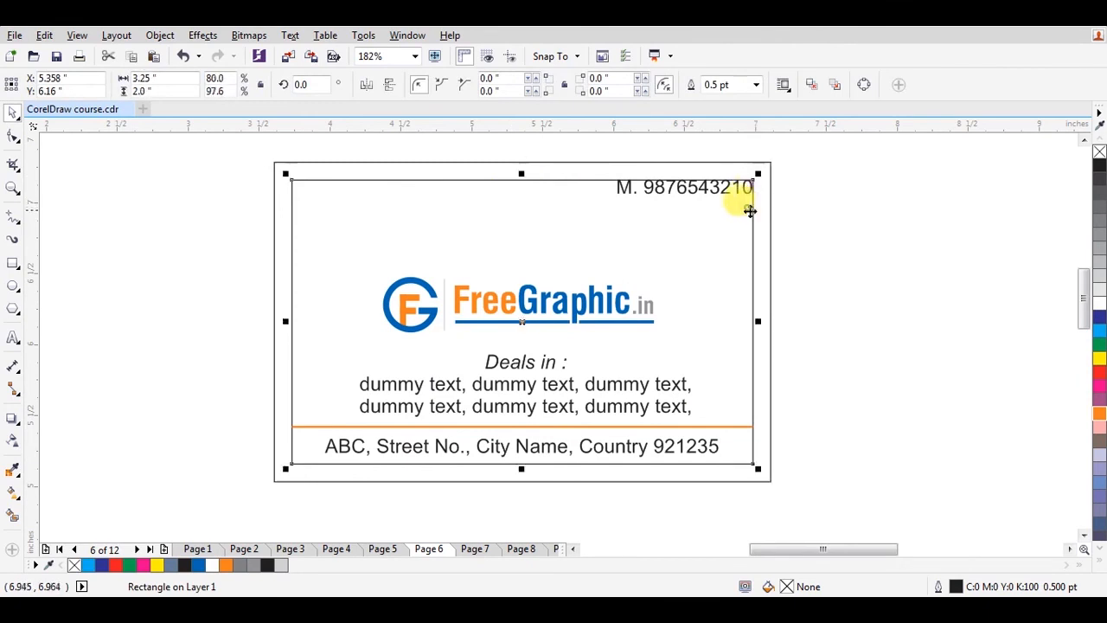
{"action": "right_click", "coordinate": [1100, 154]}
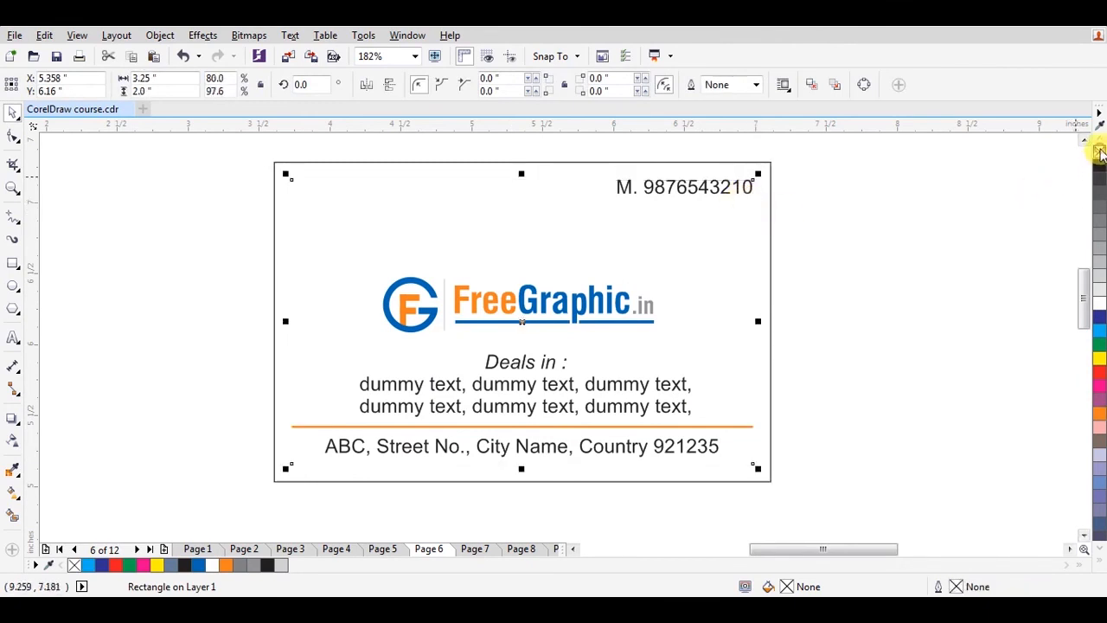
{"action": "left_click", "coordinate": [860, 221]}
- Review the card in full-screen preview and inspect its services text, address, phone number and logo
{"action": "key", "text": "h"}
{"action": "left_click_drag", "start_coordinate": [854, 242], "coordinate": [791, 270]}
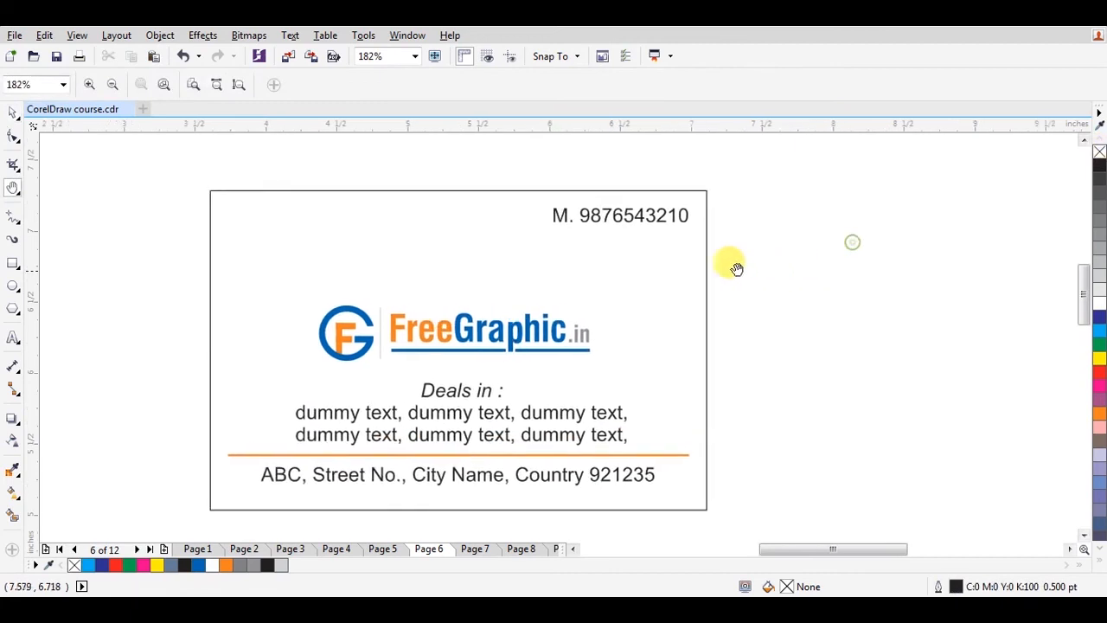
{"action": "key", "text": "space"}
{"action": "key", "text": "z"}
{"action": "left_click_drag", "start_coordinate": [197, 179], "coordinate": [719, 499]}
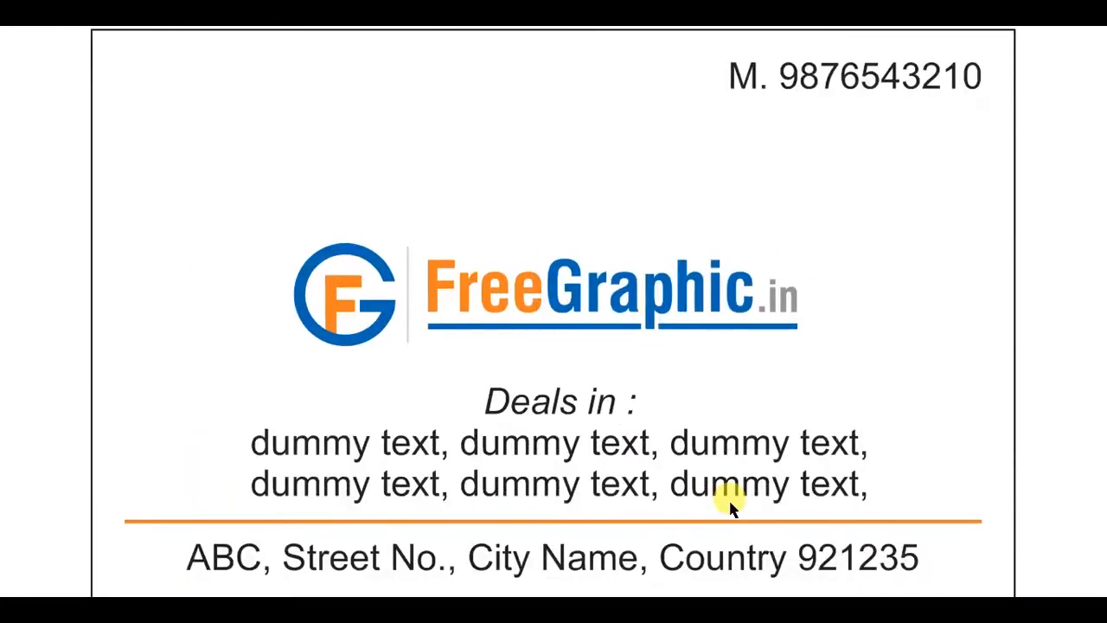
{"action": "key", "text": "F9"}
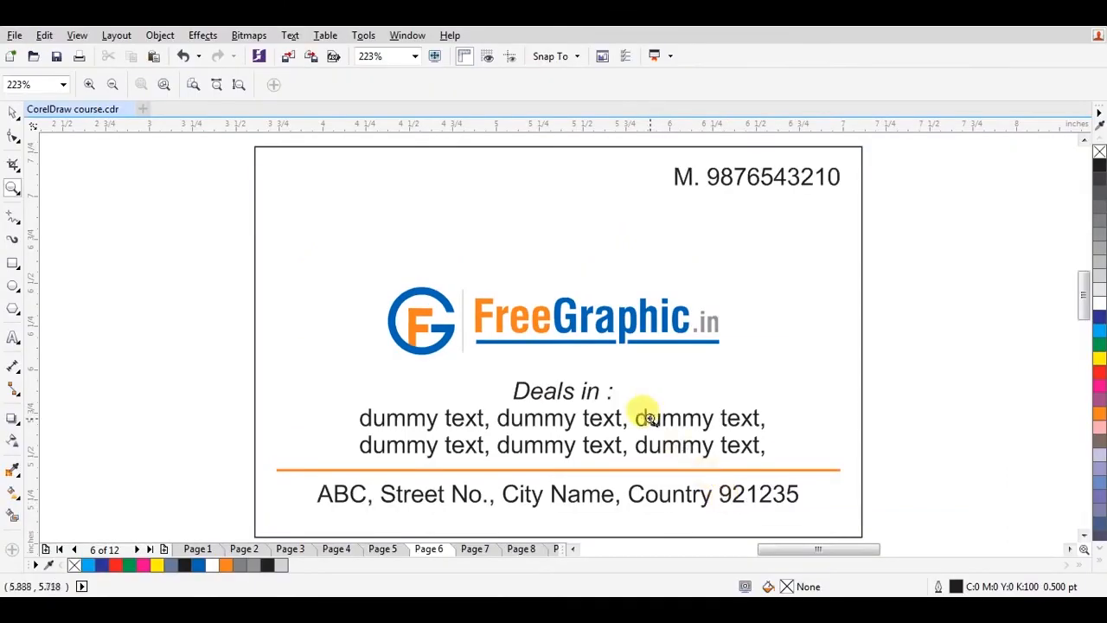
{"action": "key", "text": "space"}
{"action": "left_click", "coordinate": [654, 417]}
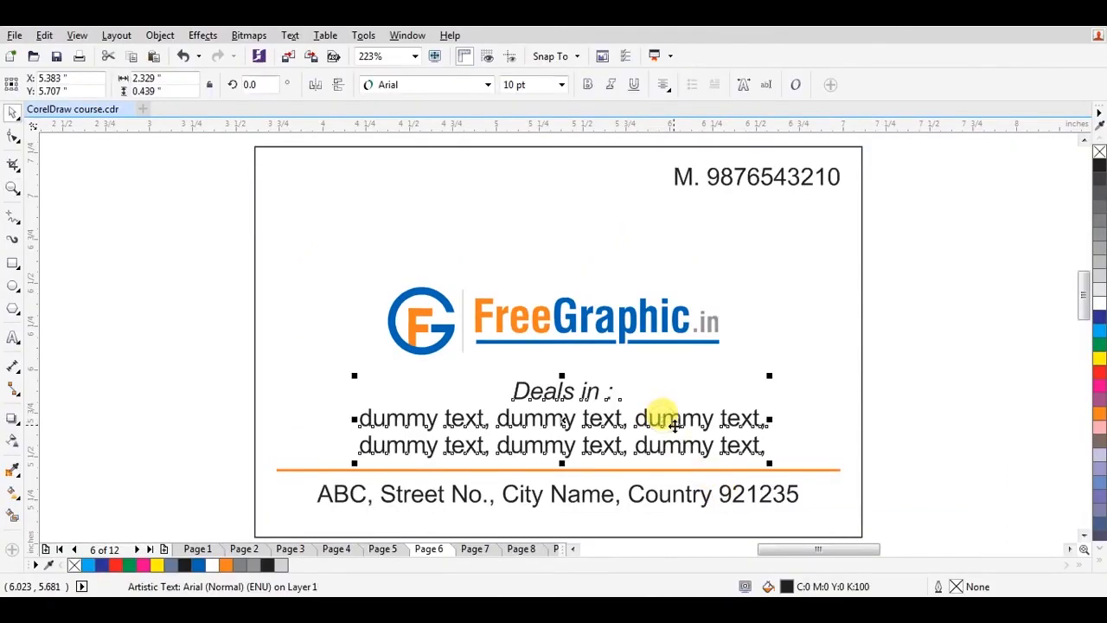
{"action": "left_click", "coordinate": [616, 494]}
{"action": "left_click", "coordinate": [776, 178]}
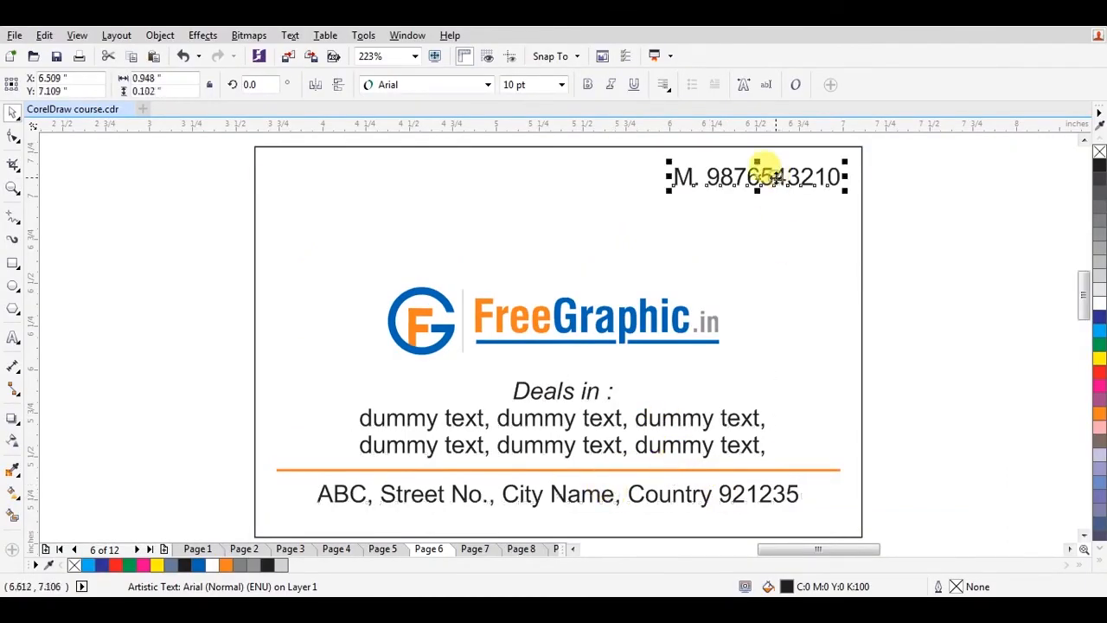
{"action": "left_click", "coordinate": [575, 320]}
- Duplicate the complete business card and place the copy to the right of the original
{"action": "scroll", "coordinate": [572, 322], "scroll_direction": "down", "scroll_amount": 3}
{"action": "left_click", "coordinate": [682, 267]}
{"action": "key", "text": "F2"}
{"action": "left_click_drag", "start_coordinate": [397, 243], "coordinate": [861, 474]}
{"action": "left_click_drag", "start_coordinate": [640, 173], "coordinate": [254, 368]}
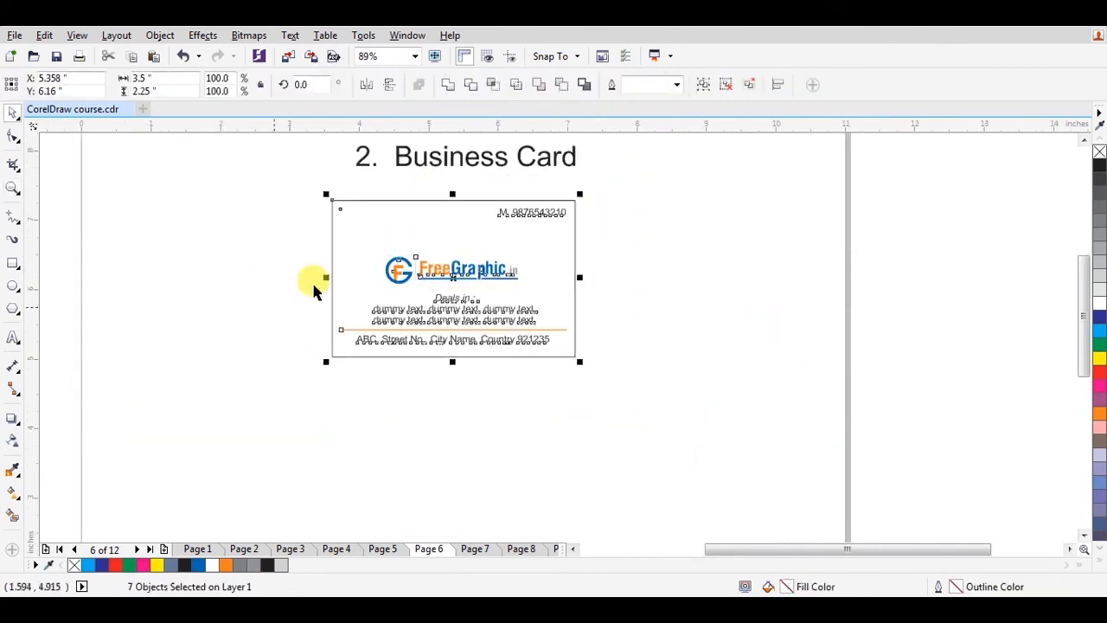
{"action": "left_click_drag", "start_coordinate": [432, 274], "coordinate": [521, 302]}
{"action": "right_click", "coordinate": [519, 302]}
{"action": "key", "text": "F2"}
{"action": "left_click_drag", "start_coordinate": [305, 220], "coordinate": [781, 415]}
{"action": "key", "text": "space"}
{"action": "left_click", "coordinate": [869, 294]}
{"action": "left_click", "coordinate": [647, 311]}
{"action": "left_click_drag", "start_coordinate": [638, 299], "coordinate": [630, 297]}
{"action": "mouse_move", "coordinate": [624, 295]}
{"action": "left_mouse_down"}
{"action": "mouse_move", "coordinate": [554, 235]}
{"action": "mouse_move", "coordinate": [631, 287]}
{"action": "left_mouse_up"}
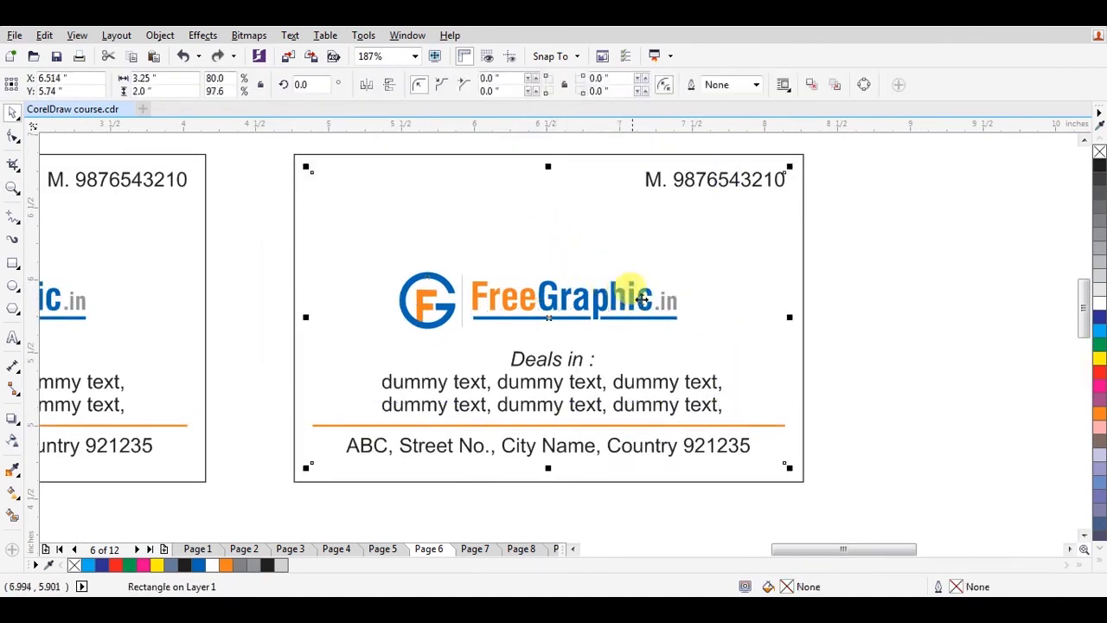
{"action": "left_click", "coordinate": [827, 279]}
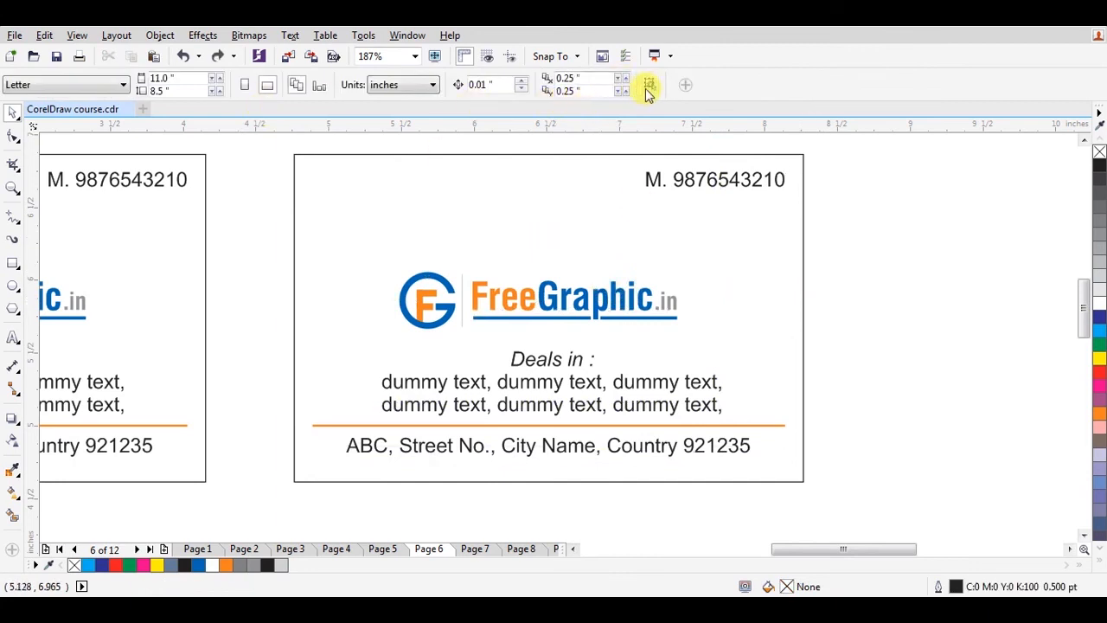
- Move the copied card's logo to its upper left area and scale it down to about 1.5 inches wide
{"action": "left_click", "coordinate": [589, 292]}
{"action": "left_click_drag", "start_coordinate": [589, 293], "coordinate": [531, 220]}
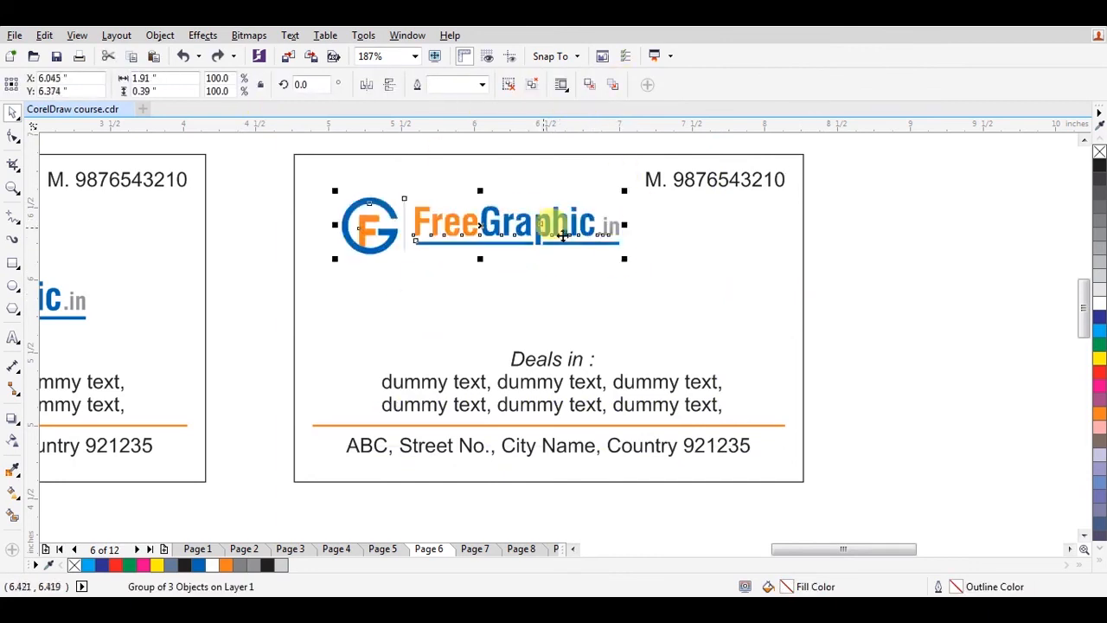
{"action": "left_click_drag", "start_coordinate": [625, 256], "coordinate": [564, 248]}
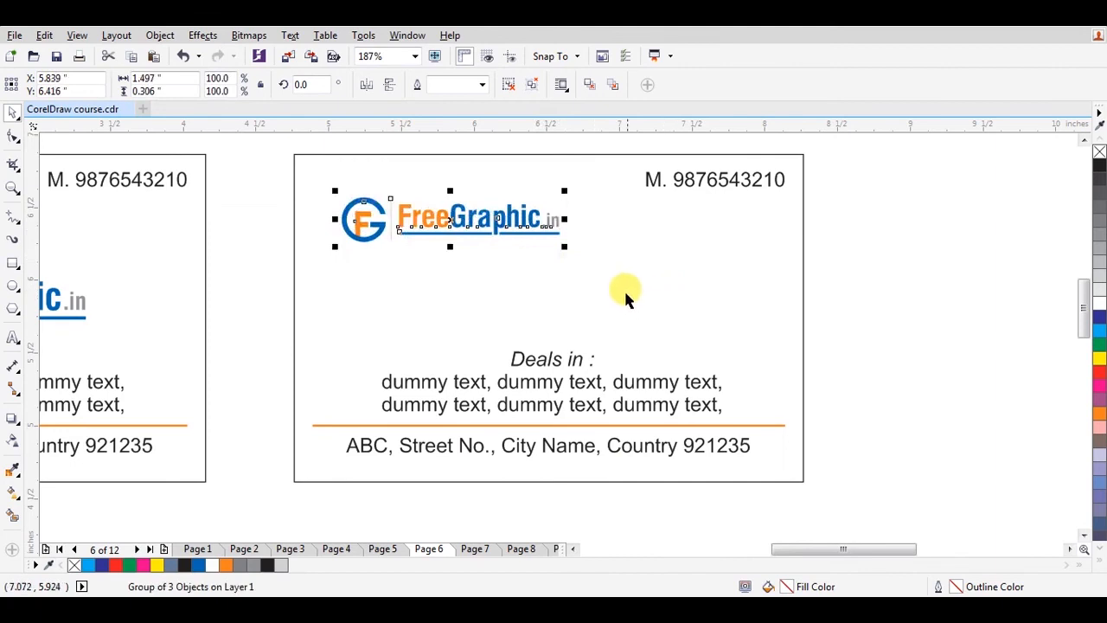
- Draw a vertical line about 1.36 inches tall below the logo's right end and move the phone number to the line's right side
{"action": "key", "text": "F5"}
{"action": "left_click", "coordinate": [558, 269]}
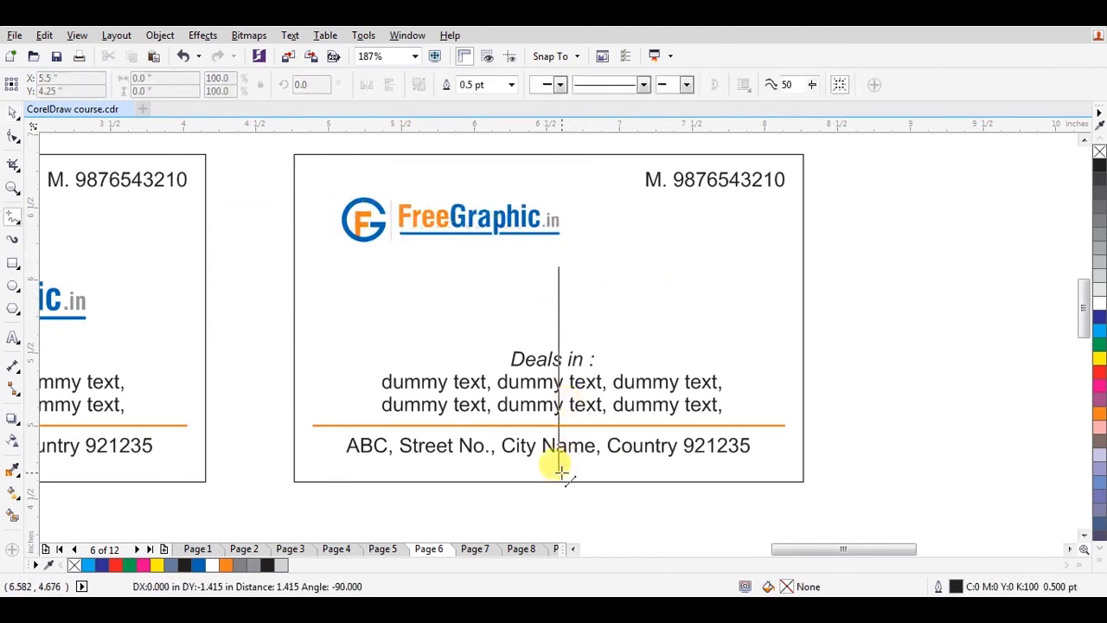
{"action": "left_click", "coordinate": [558, 467]}
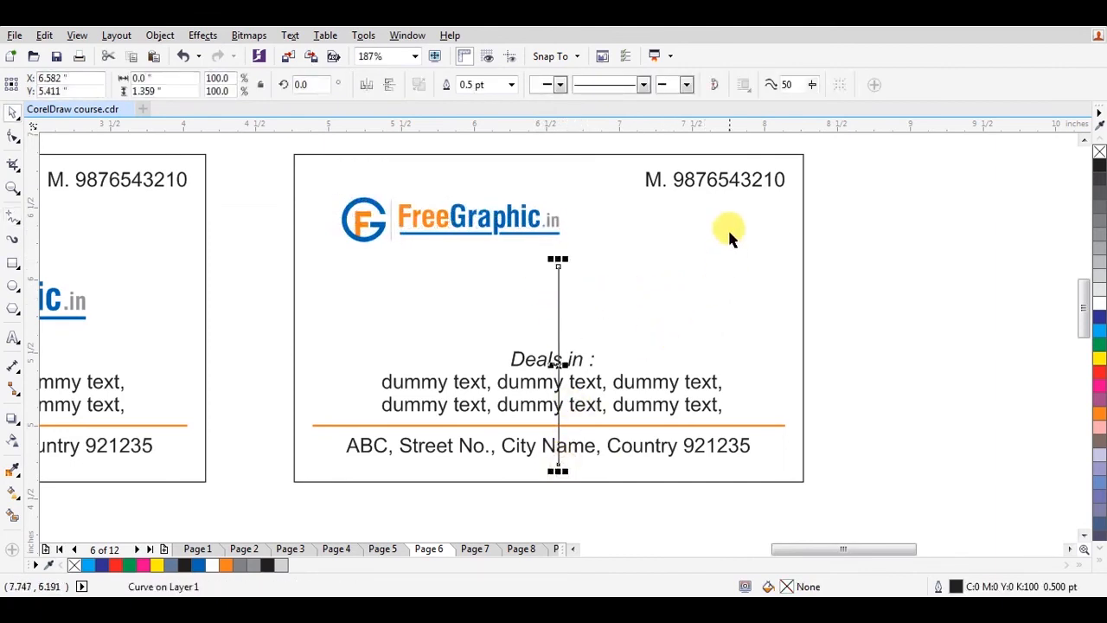
{"action": "left_click_drag", "start_coordinate": [690, 190], "coordinate": [615, 294]}
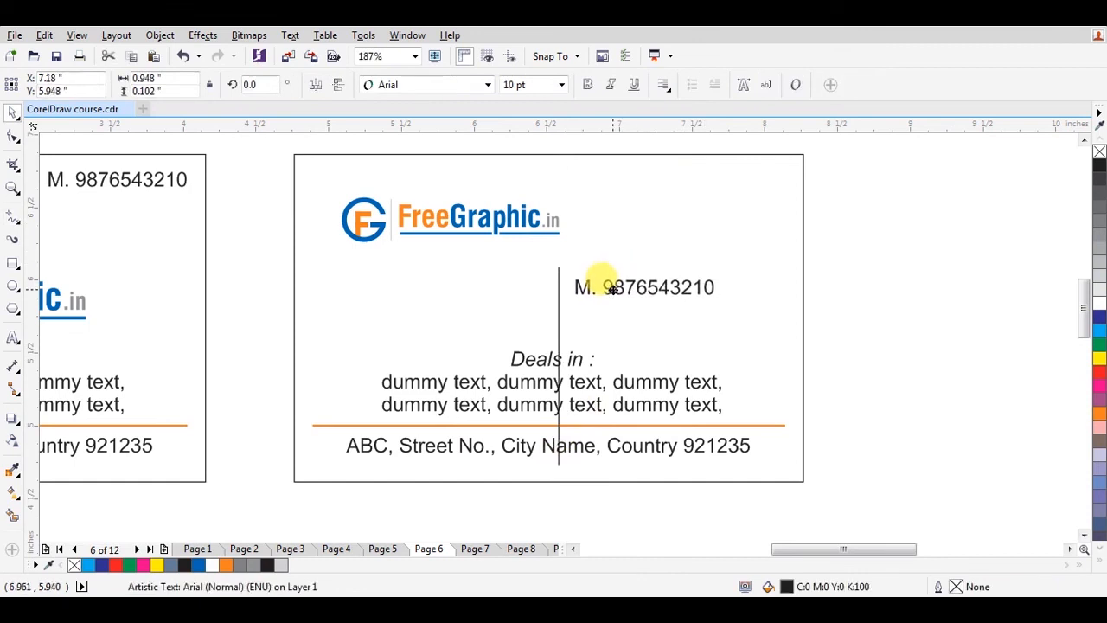
- Delete the orange divider, the address and the "Deals in :" text block from the copied card
{"action": "left_click_drag", "start_coordinate": [840, 354], "coordinate": [296, 458]}
{"action": "key", "text": "Delete"}
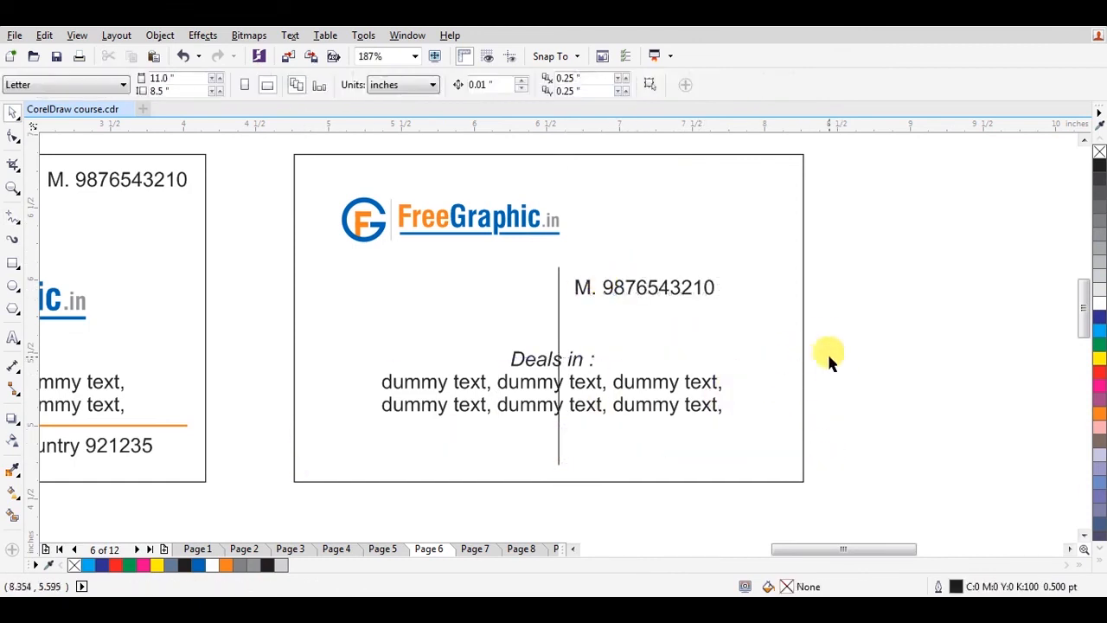
{"action": "left_click", "coordinate": [713, 385]}
{"action": "key", "text": "Delete"}
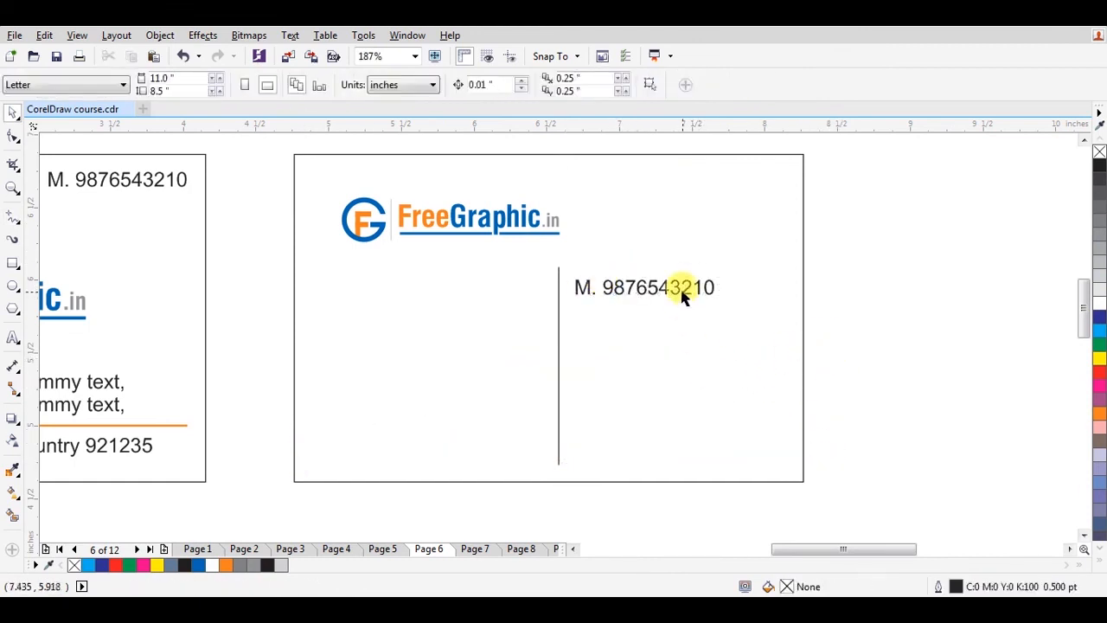
- Change the phone prefix to "M:" and add a second line with "E:" and the contact's e-mail address
{"action": "left_click", "coordinate": [702, 292]}
{"action": "double_click", "coordinate": [729, 289]}
{"action": "key", "text": "Return"}
{"action": "key", "text": "ctrl+a"}
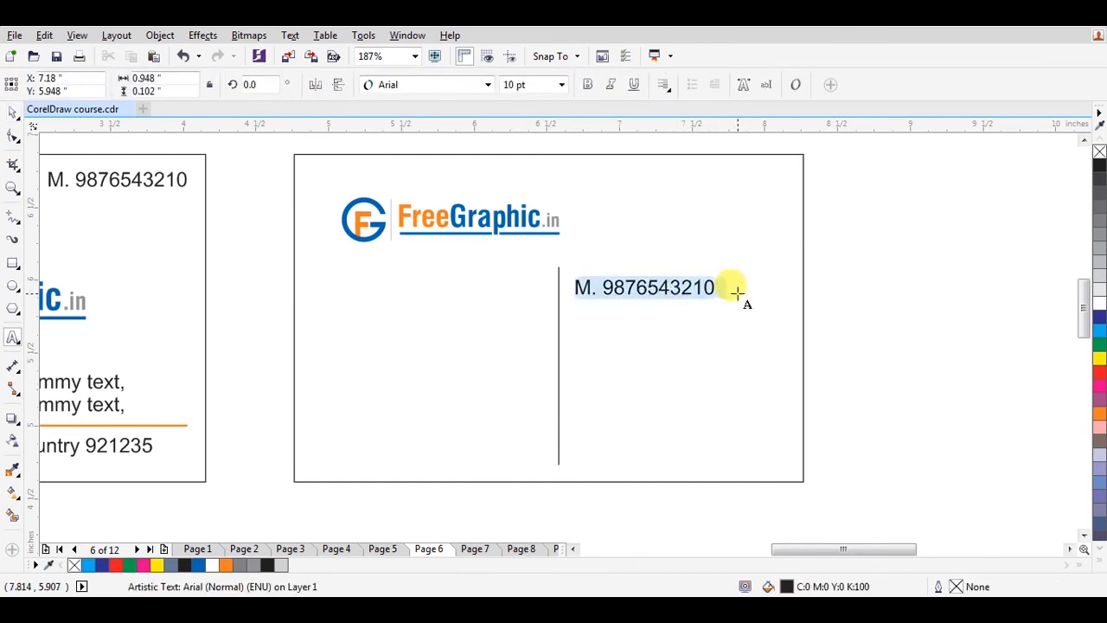
{"action": "left_click", "coordinate": [583, 291]}
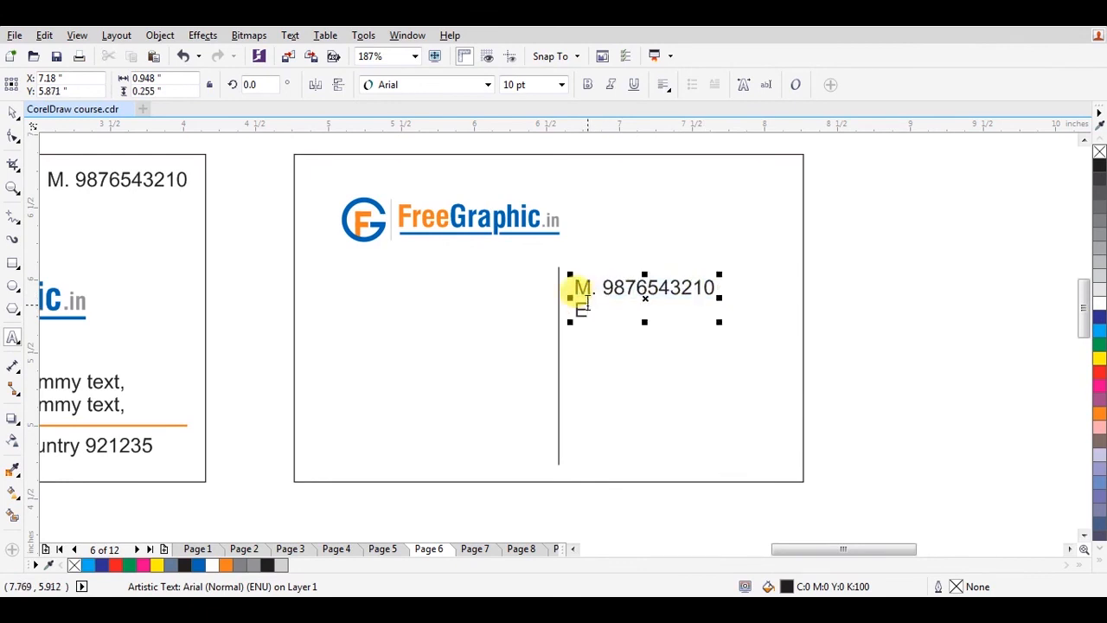
{"action": "left_click", "coordinate": [586, 308]}
{"action": "type", "text": ":  info@"}
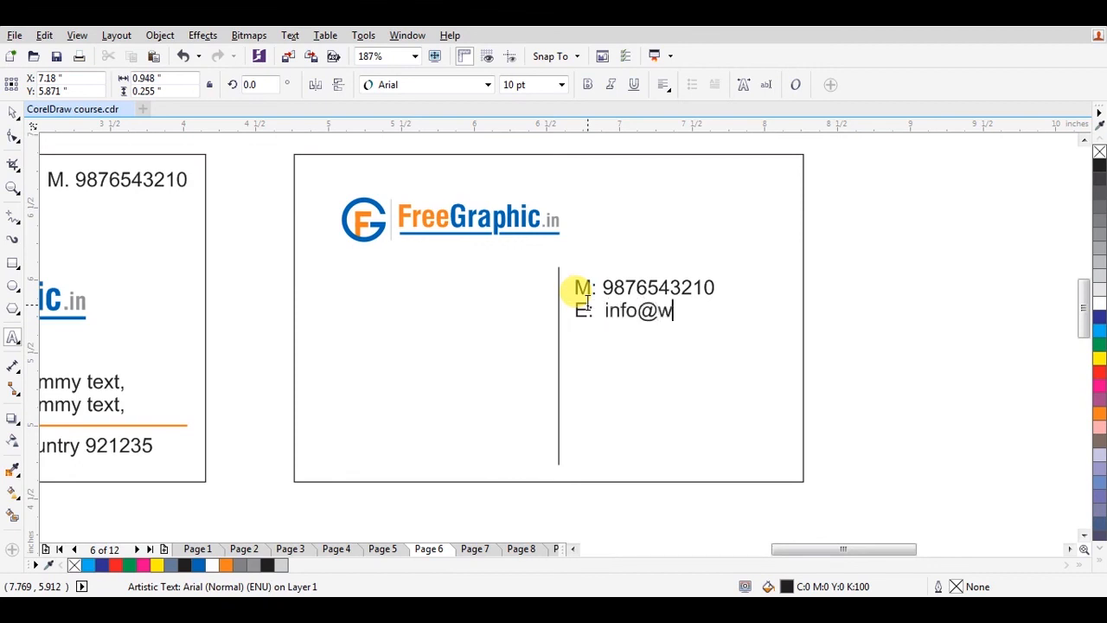
{"action": "type", "text": "webaddress.com "}
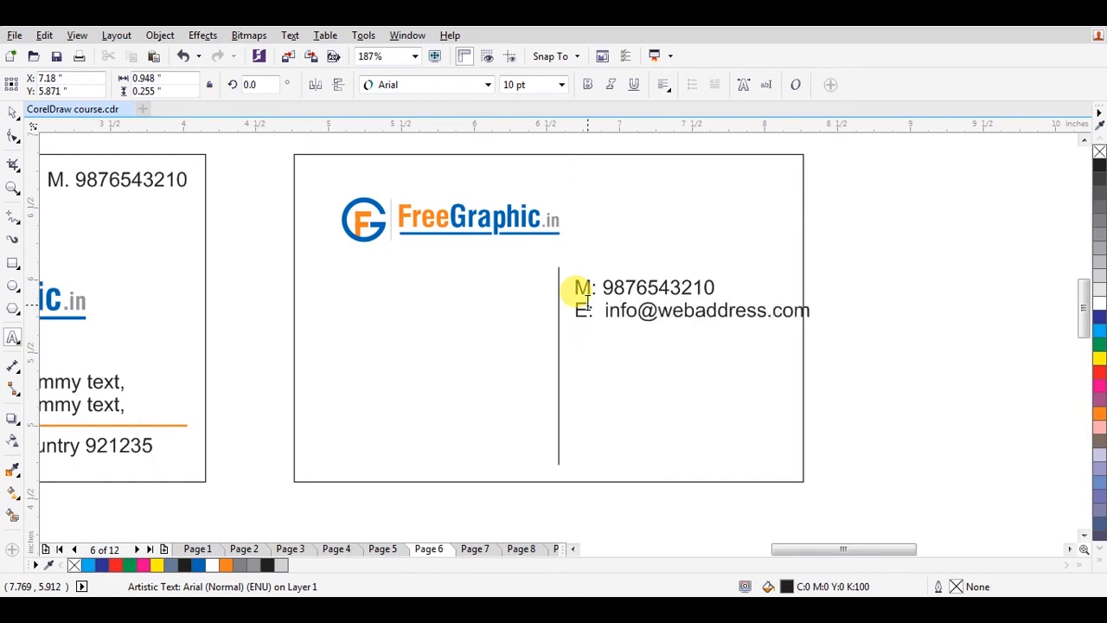
{"action": "type", "text": "W"}
{"action": "type", "text": ":  Web"}
{"action": "key", "text": "BackSpace"}
{"action": "key", "text": "BackSpace"}
{"action": "type", "text": "www."}
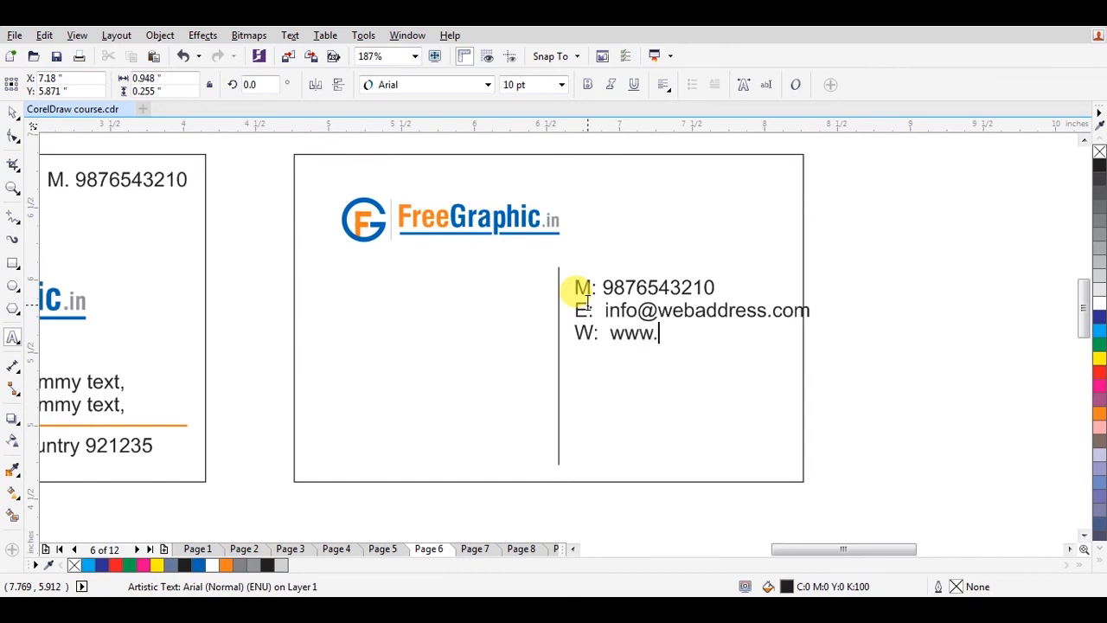
{"action": "type", "text": "webaddress.c"}
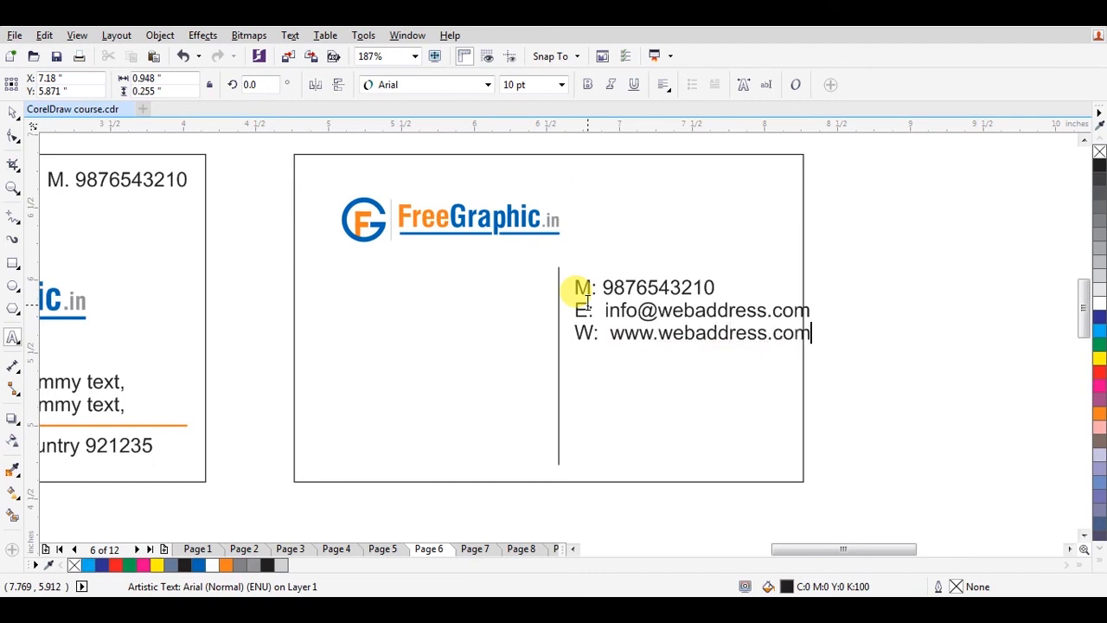
{"action": "type", "text": "om"}
- Reduce the contact text block to 8 pt and move it down beside the lower end of the vertical line
{"action": "key", "text": "ctrl+space"}
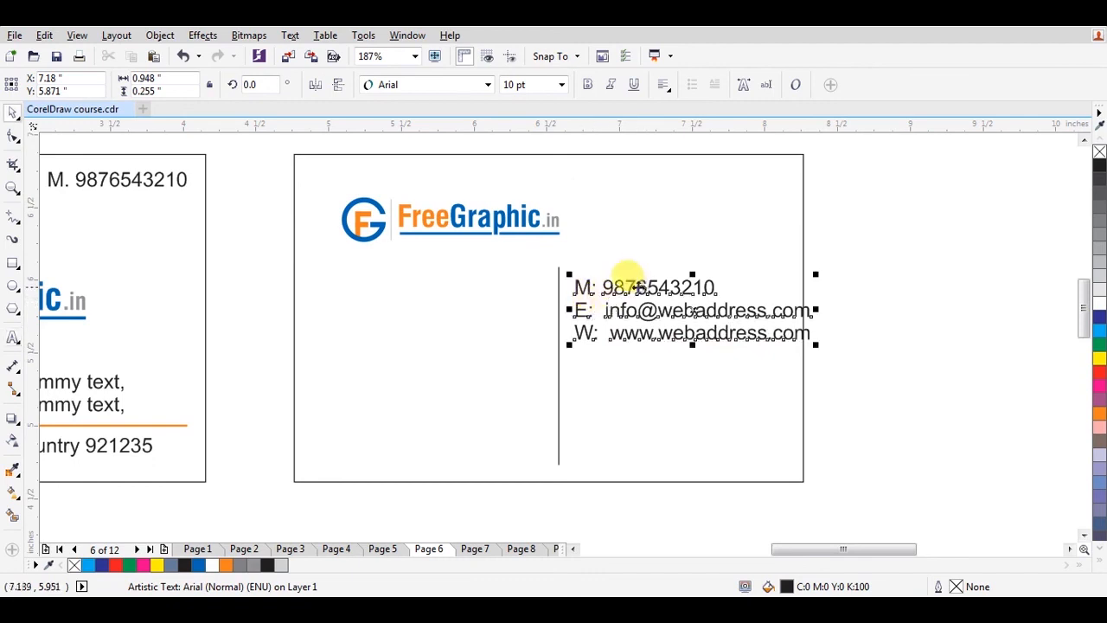
{"action": "key", "text": "ctrl+KP_4"}
{"action": "key", "text": "ctrl+KP_4"}
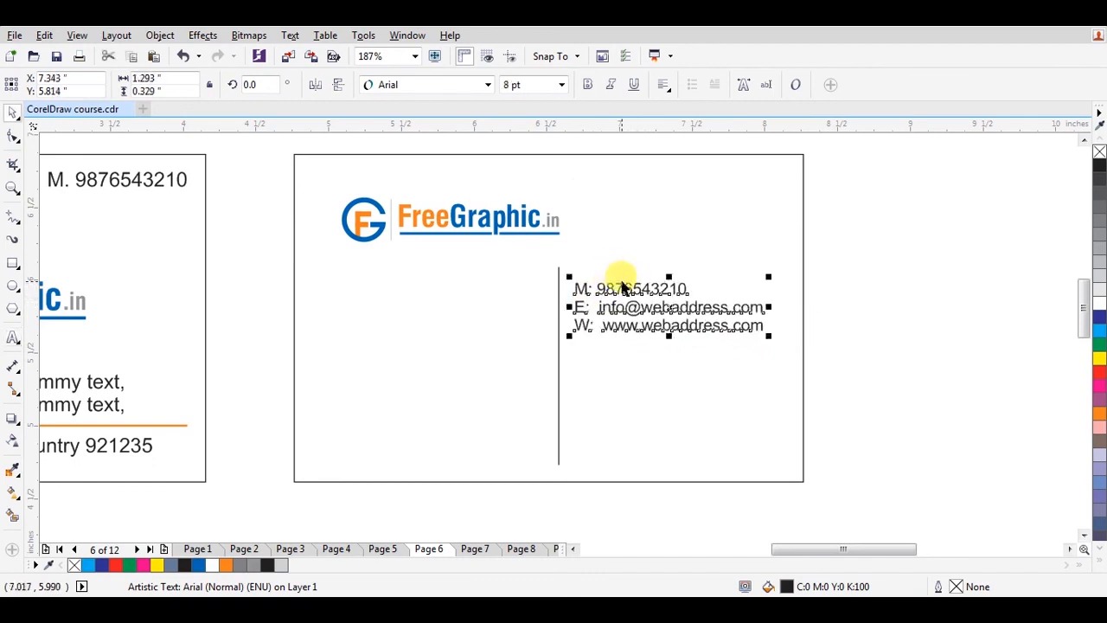
{"action": "left_click_drag", "start_coordinate": [620, 288], "coordinate": [619, 396]}
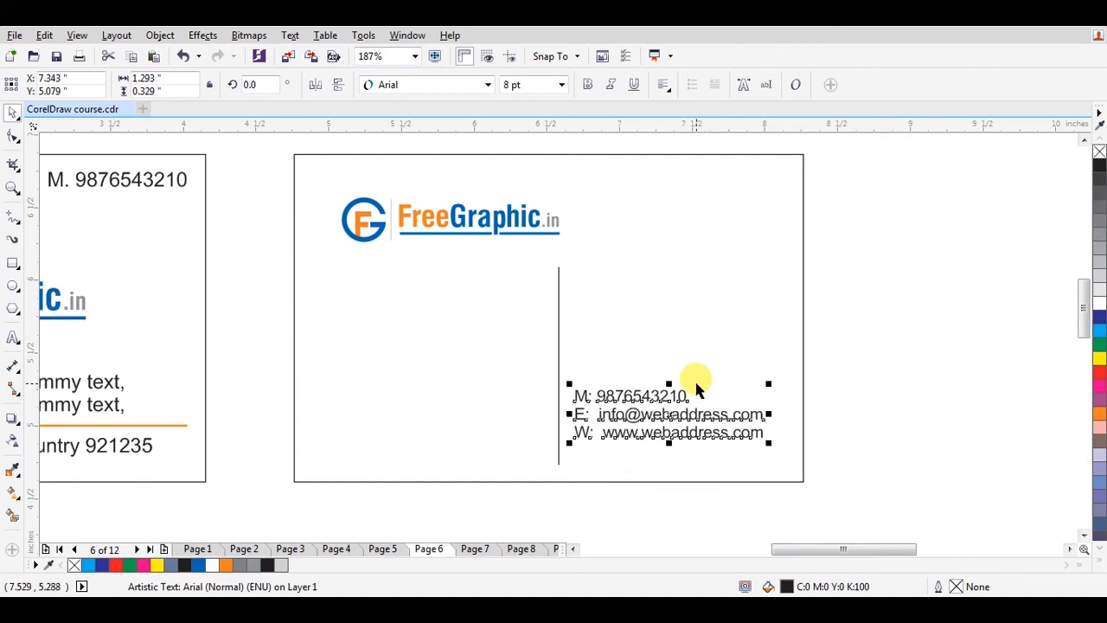
- Duplicate the contact text block directly above the original, keeping it aligned beside the vertical line
{"action": "left_click_drag", "start_coordinate": [655, 386], "coordinate": [656, 342]}
{"action": "double_click", "coordinate": [655, 346]}
{"action": "key", "text": "ctrl+a"}
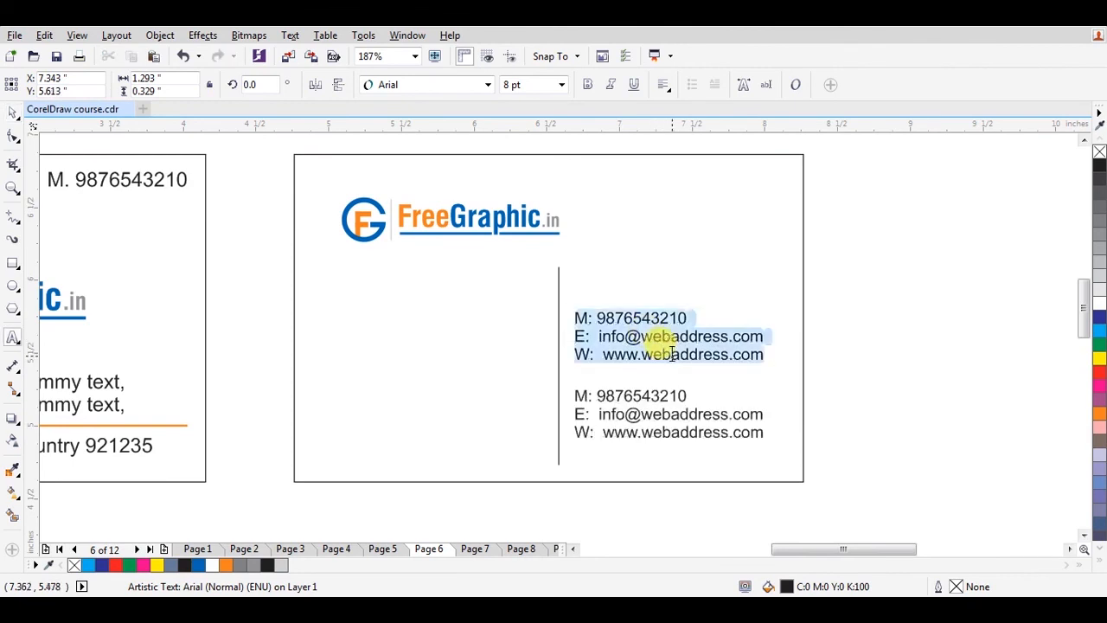
{"action": "key", "text": "ctrl+space"}
{"action": "left_click", "coordinate": [870, 348]}
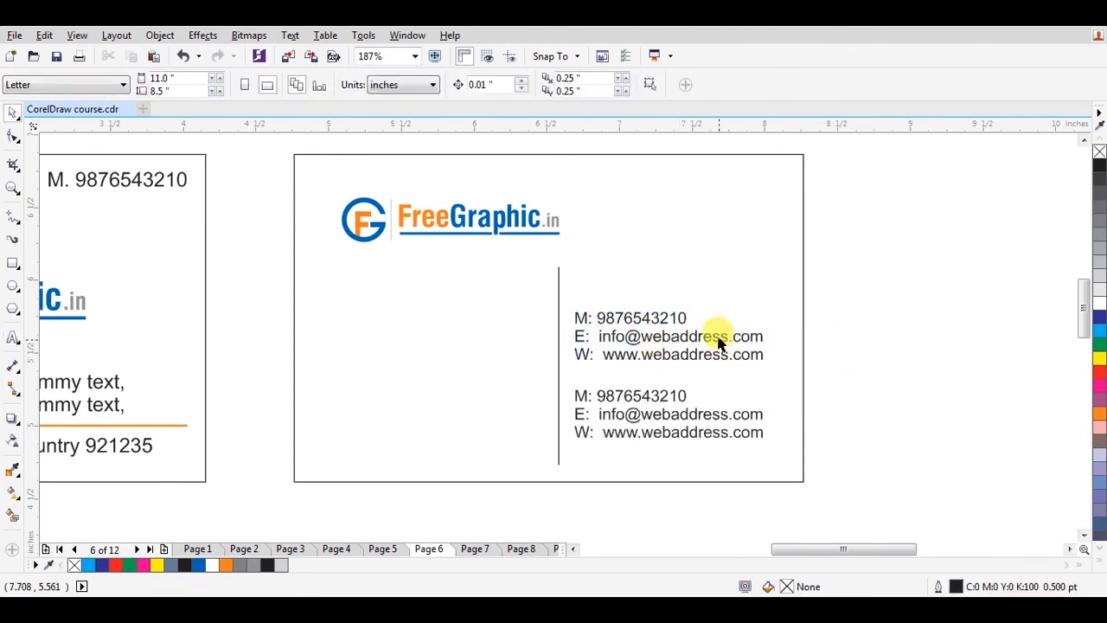
- Replace the upper text block's contents with "Name Surname" and "Designation" on two lines
{"action": "left_click", "coordinate": [717, 338]}
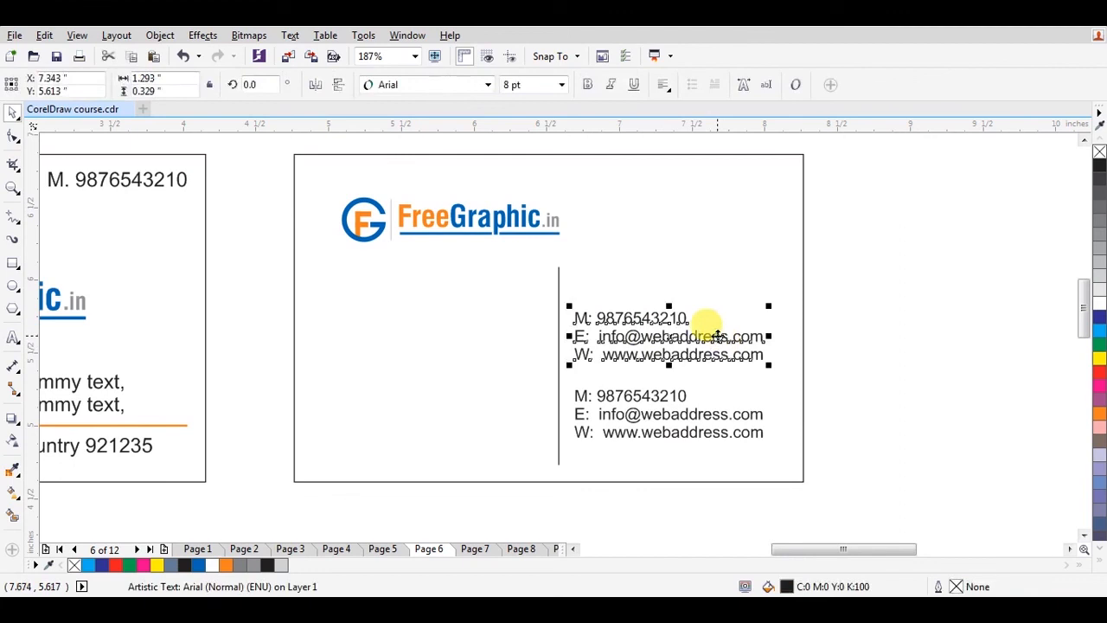
{"action": "double_click", "coordinate": [717, 338]}
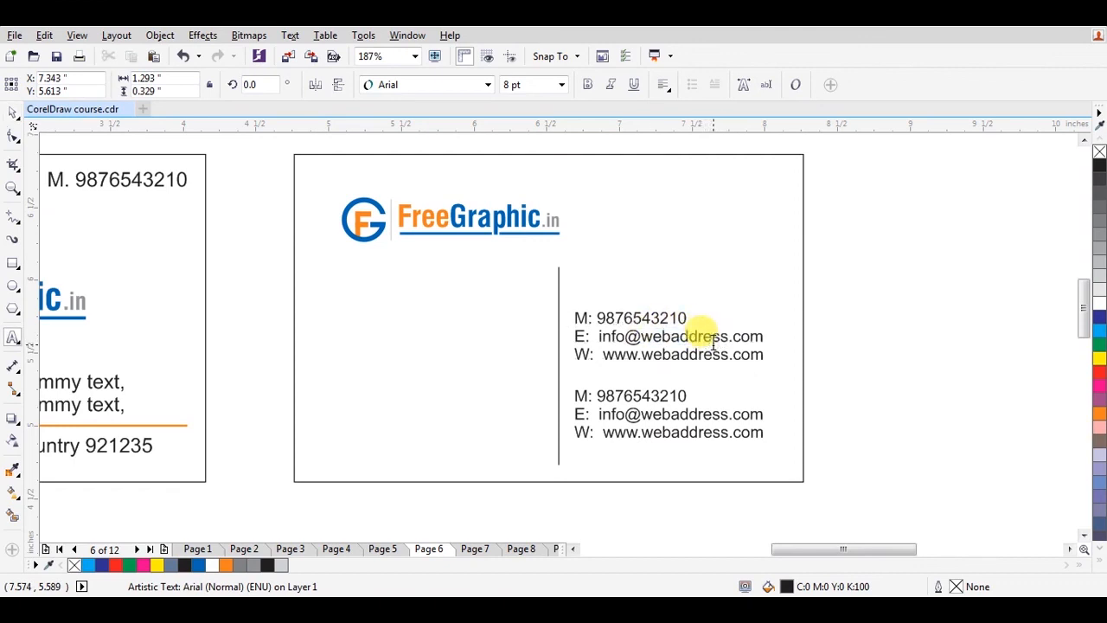
{"action": "key", "text": "ctrl+a"}
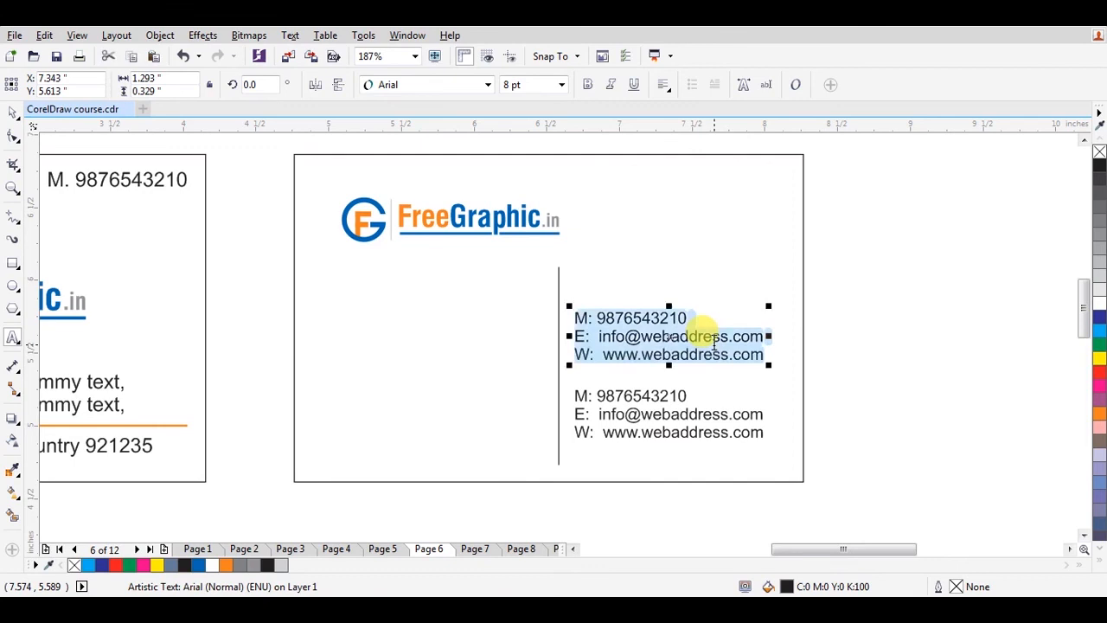
{"action": "type", "text": "Name Surname"}
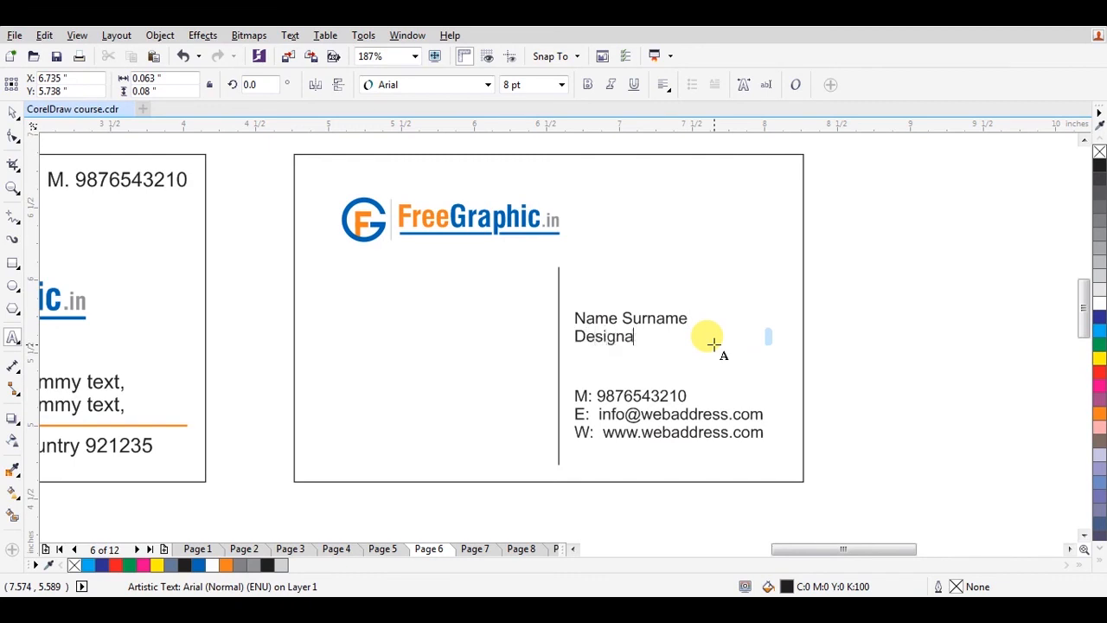
{"action": "key", "text": "ctrl+space"}
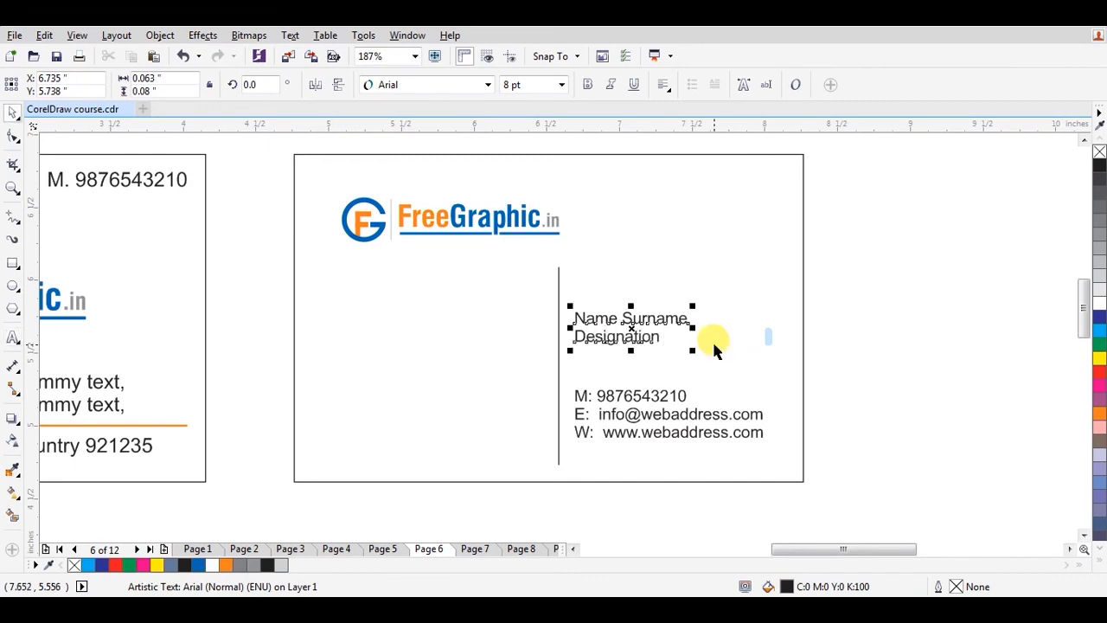
- Break the "Name Surname" and "Designation" text block into separate lines and enlarge the name line by two size increments
{"action": "key", "text": "ctrl+k"}
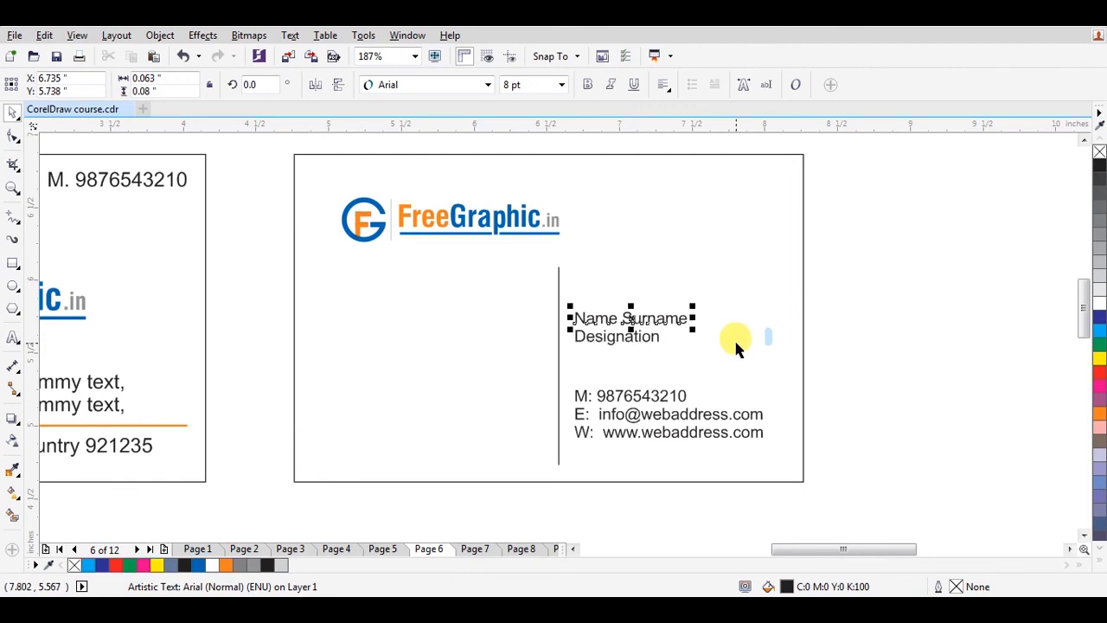
{"action": "key", "text": "ctrl+KP_8"}
{"action": "key", "text": "ctrl+KP_8"}
- Nudge the name, designation and contact texts together two increments left and six increments down beside the vertical line
{"action": "left_click_drag", "start_coordinate": [857, 286], "coordinate": [562, 462]}
{"action": "key", "text": "Left"}
{"action": "key", "text": "Left"}
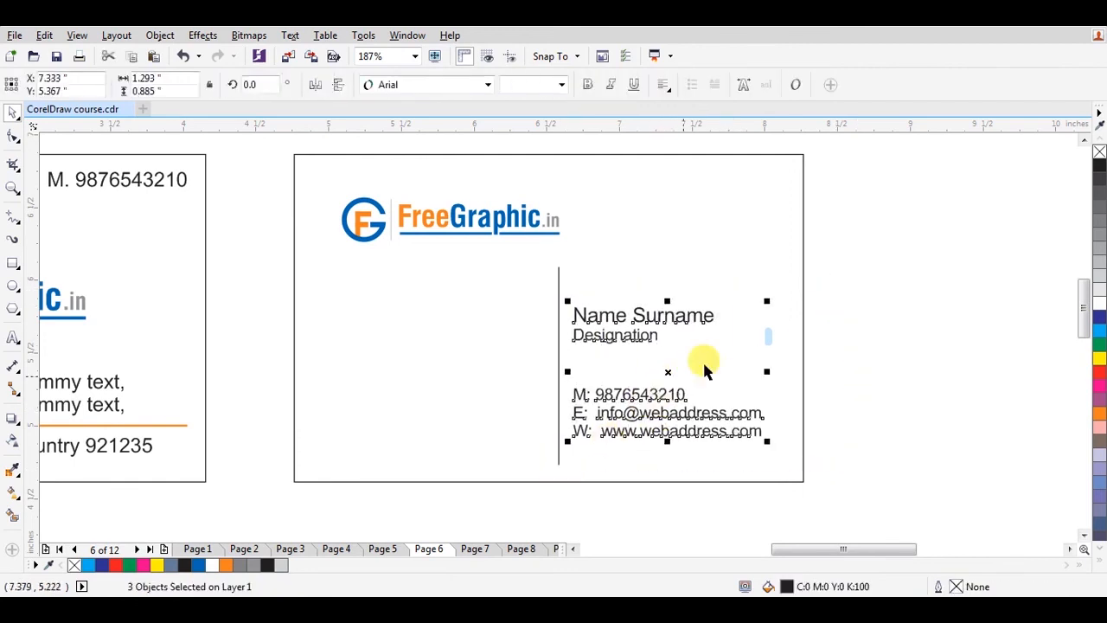
{"action": "key", "text": "Down"}
{"action": "key", "text": "Down"}
{"action": "key", "text": "Down"}
{"action": "key", "text": "Down"}
{"action": "key", "text": "Down"}
{"action": "key", "text": "Down"}
{"action": "left_click", "coordinate": [833, 333]}
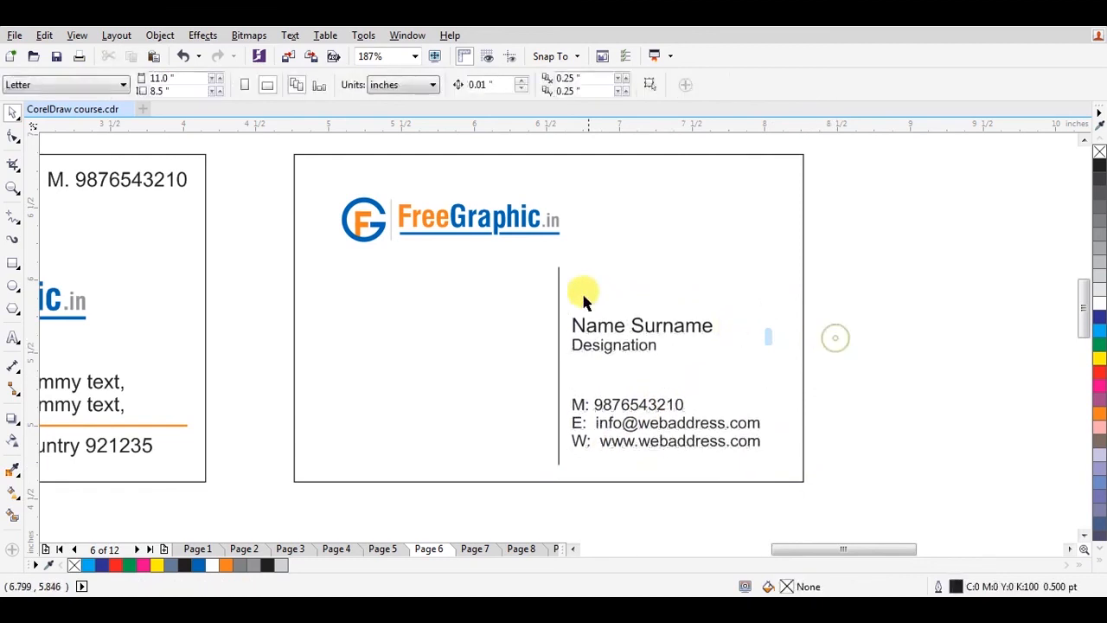
- Shorten the vertical line from its upper end to about 1.02 inches, ending just above the name
{"action": "left_click", "coordinate": [559, 275]}
{"action": "left_click_drag", "start_coordinate": [559, 254], "coordinate": [578, 315]}
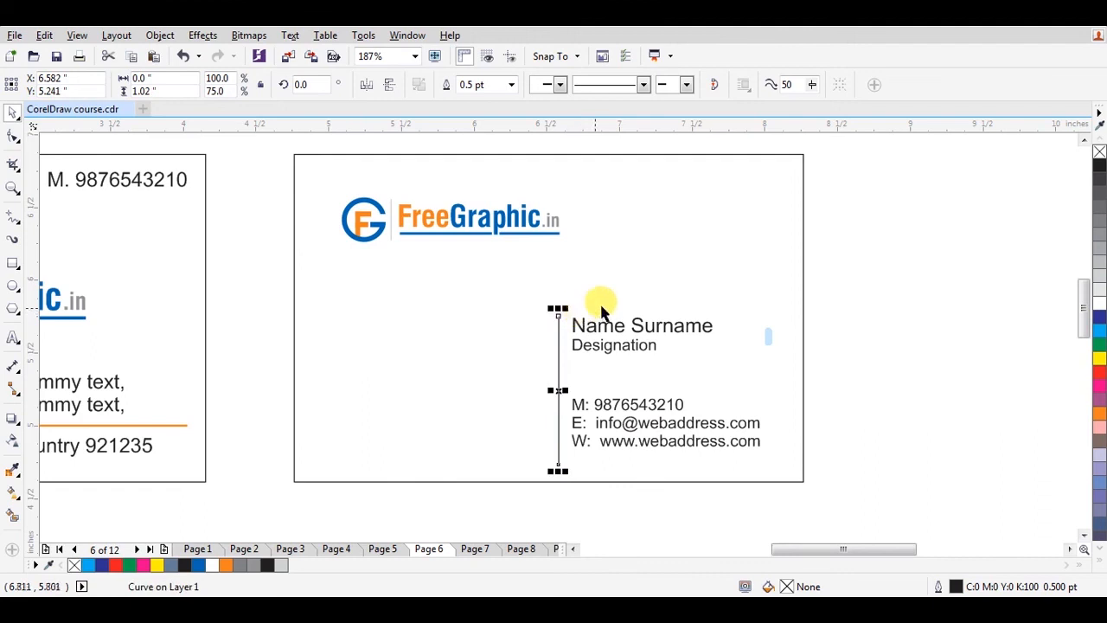
{"action": "left_click", "coordinate": [838, 255]}
- Move both business cards together slightly up and right on the page, and save the document
{"action": "key", "text": "F4"}
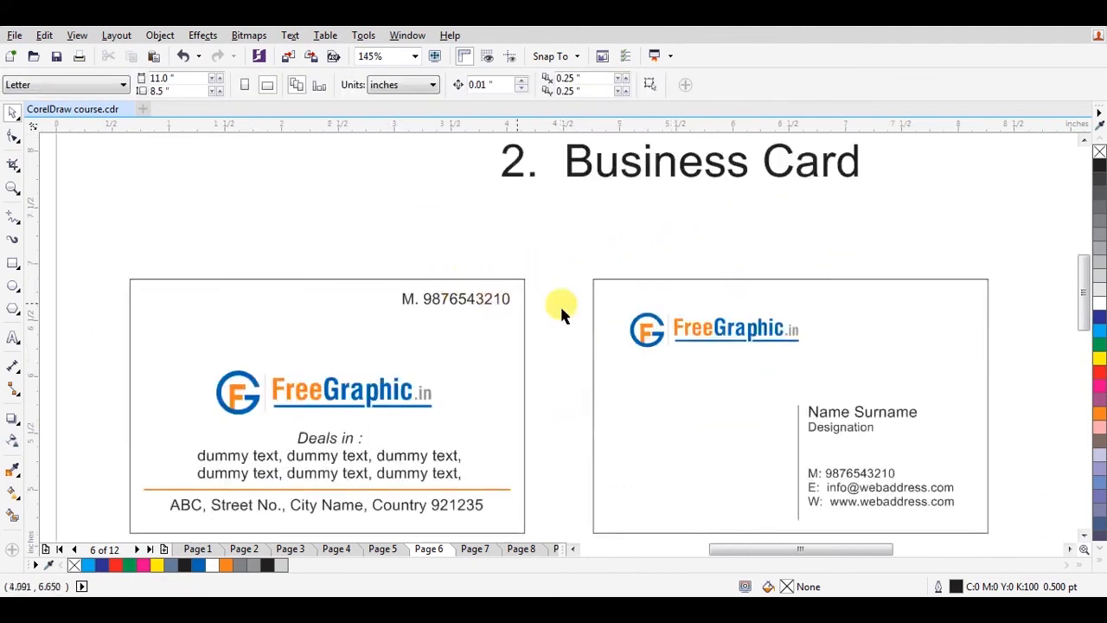
{"action": "left_click_drag", "start_coordinate": [113, 260], "coordinate": [1069, 561]}
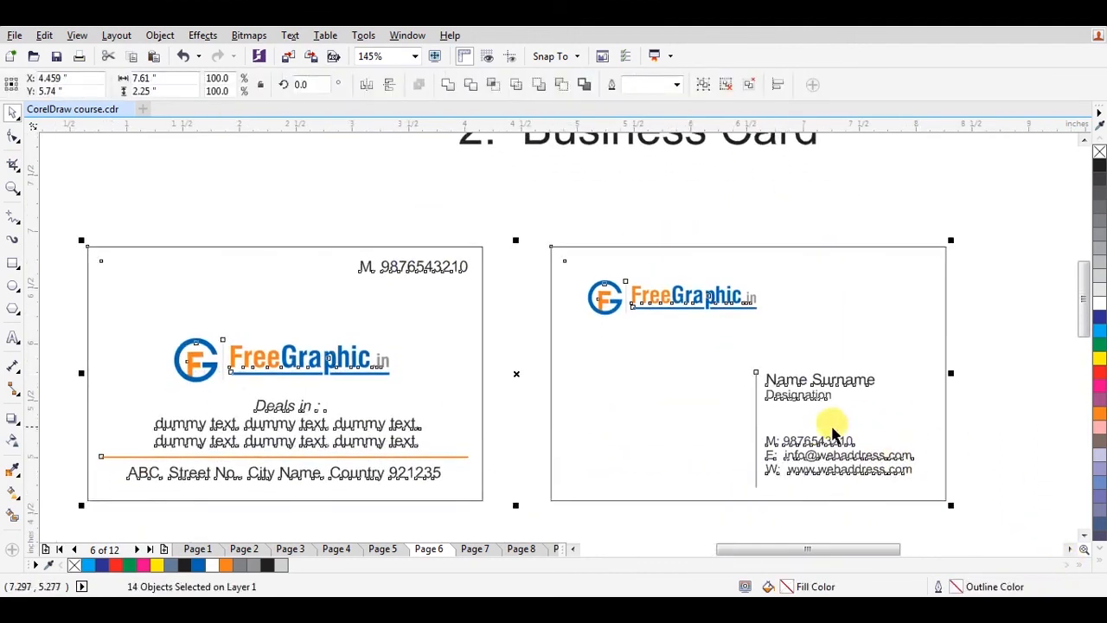
{"action": "left_click_drag", "start_coordinate": [819, 438], "coordinate": [825, 418]}
{"action": "left_click", "coordinate": [532, 205]}
{"action": "key", "text": "z"}
{"action": "left_click_drag", "start_coordinate": [67, 223], "coordinate": [979, 485]}
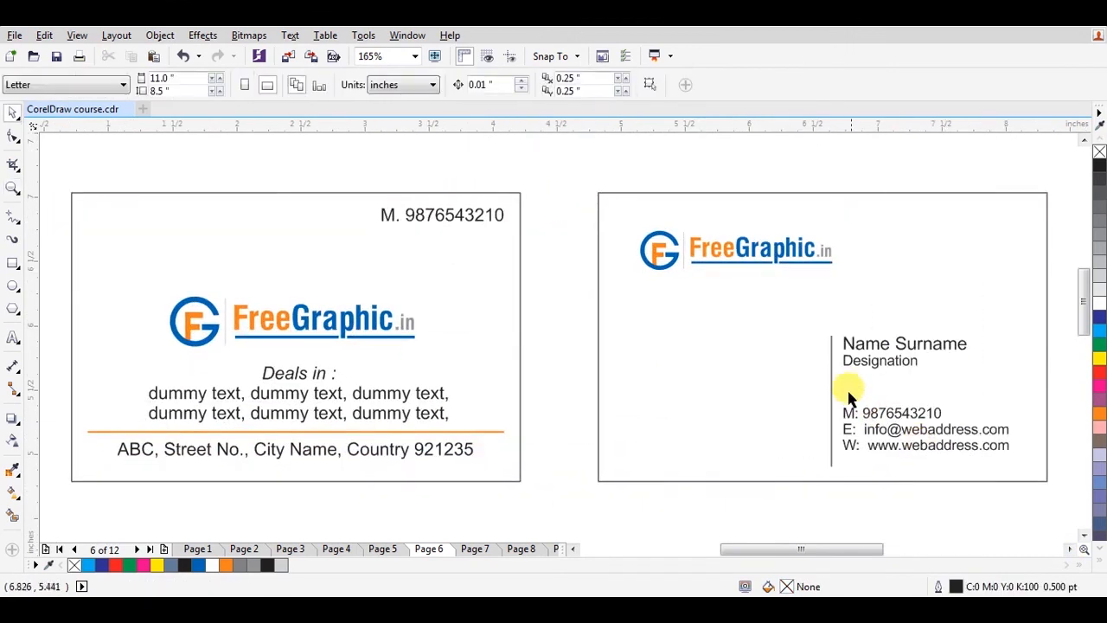
{"action": "key", "text": "ctrl+s"}
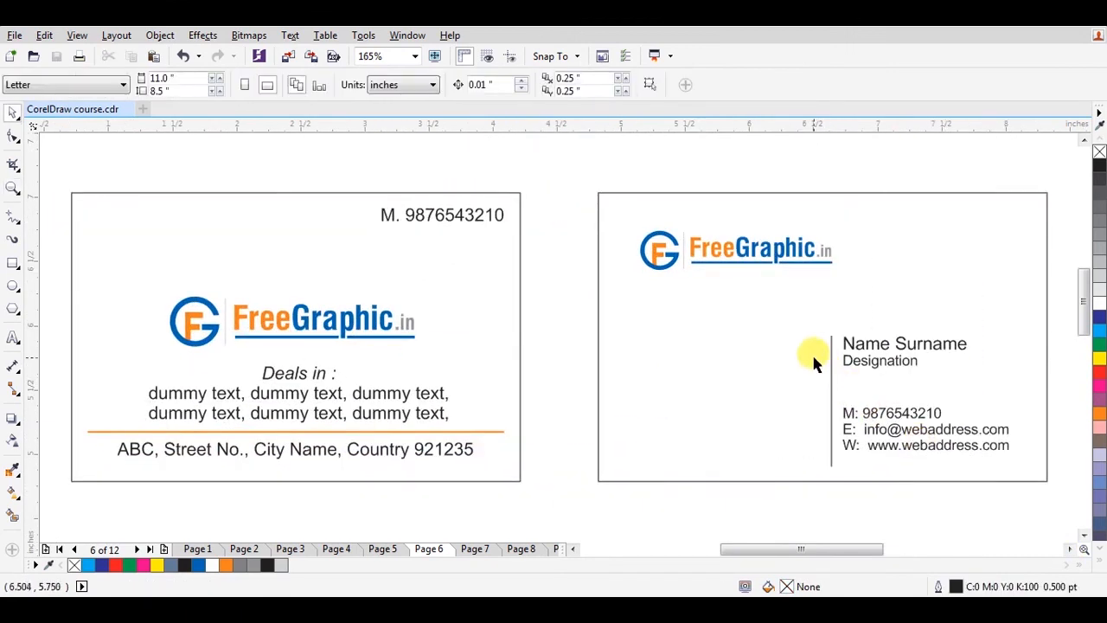
- Move the first card's logo slightly up and right above the "Deals in :" text, and save the document
{"action": "left_click", "coordinate": [370, 395]}
{"action": "left_click", "coordinate": [438, 223]}
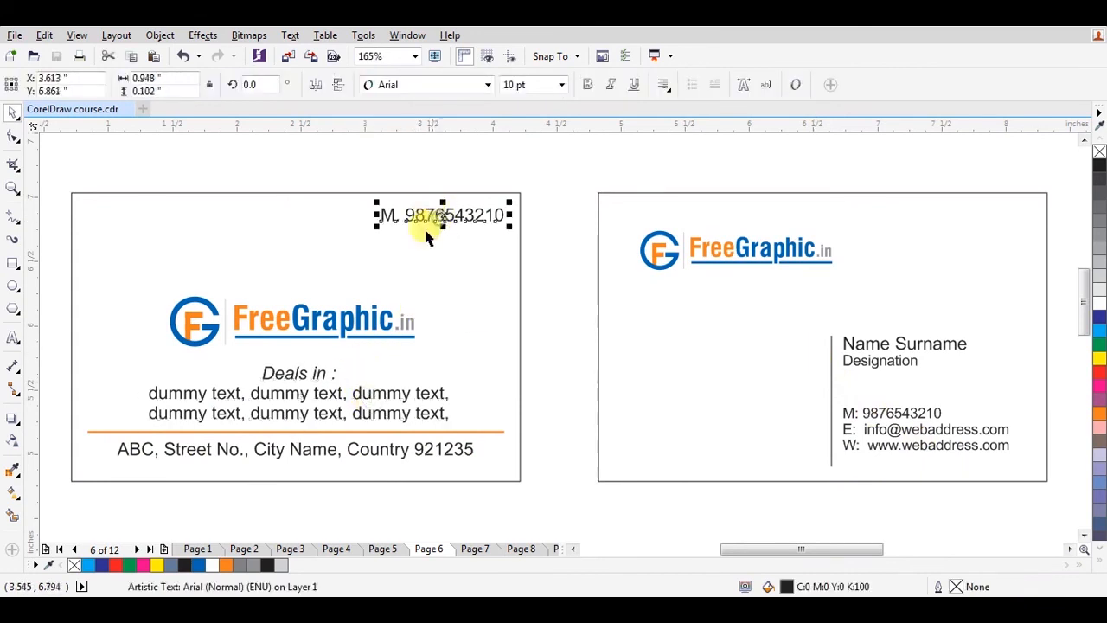
{"action": "left_click", "coordinate": [349, 320]}
{"action": "left_click_drag", "start_coordinate": [348, 320], "coordinate": [351, 314]}
{"action": "key", "text": "ctrl+z"}
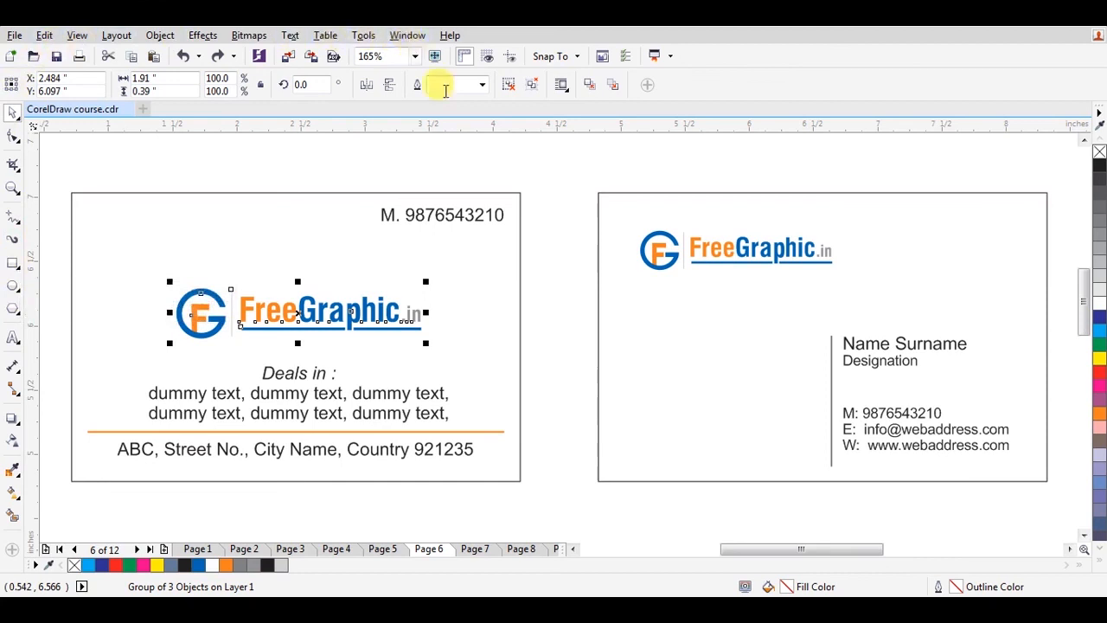
{"action": "left_click", "coordinate": [577, 207]}
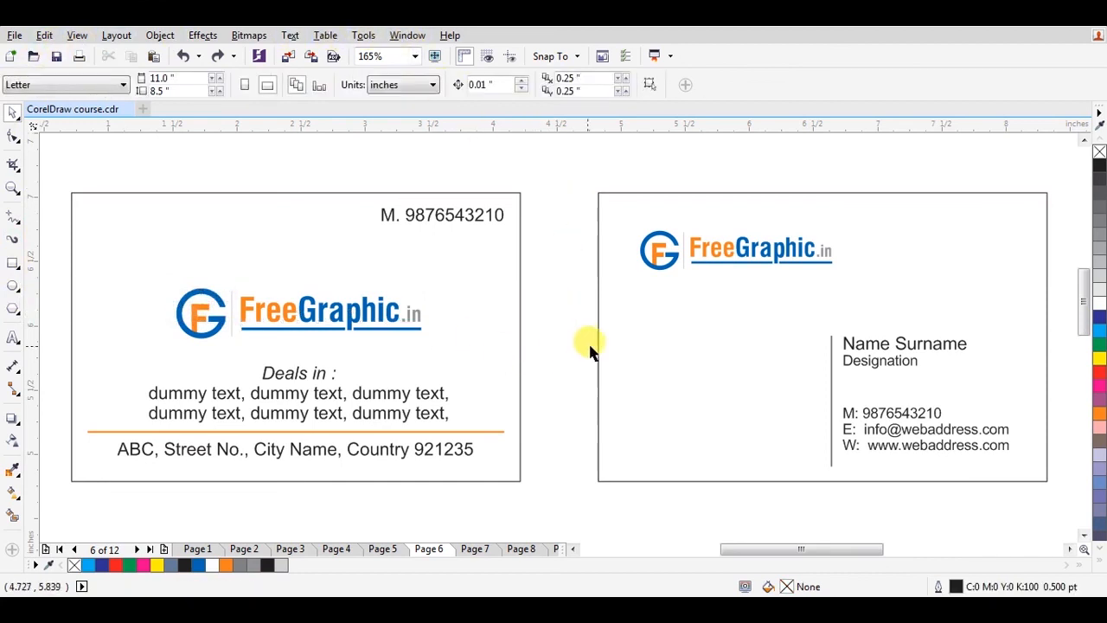
{"action": "key", "text": "ctrl+s"}
- Review both business cards, look through the neighbouring project pages from Logo to Book Cover, and return to page 6
{"action": "scroll", "coordinate": [594, 327], "scroll_direction": "down", "scroll_amount": 1}
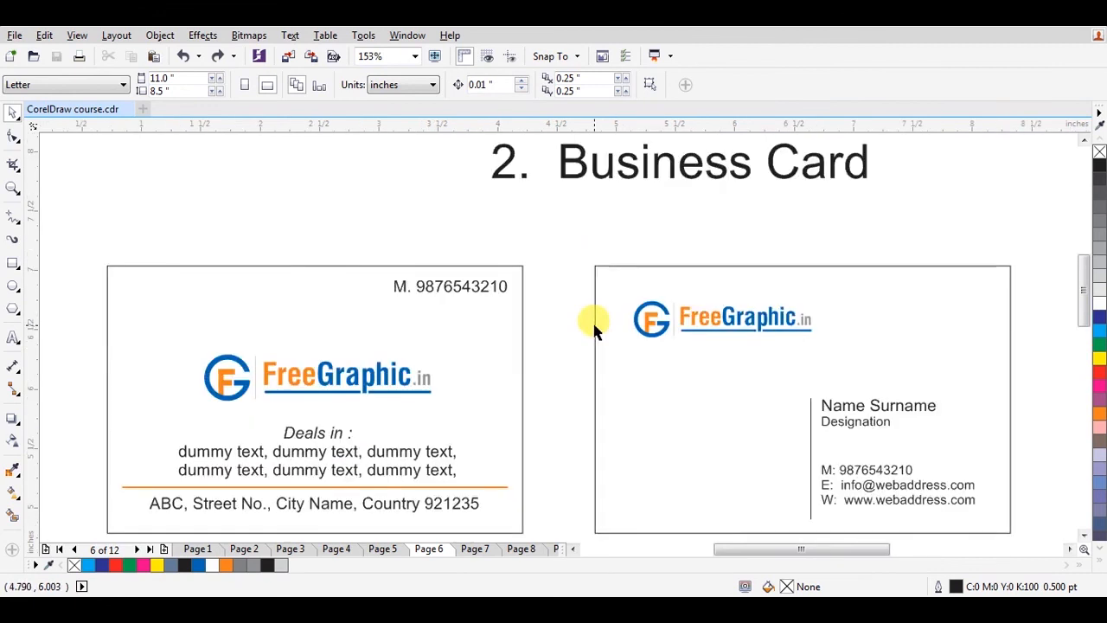
{"action": "scroll", "coordinate": [600, 311], "scroll_direction": "down", "scroll_amount": 4}
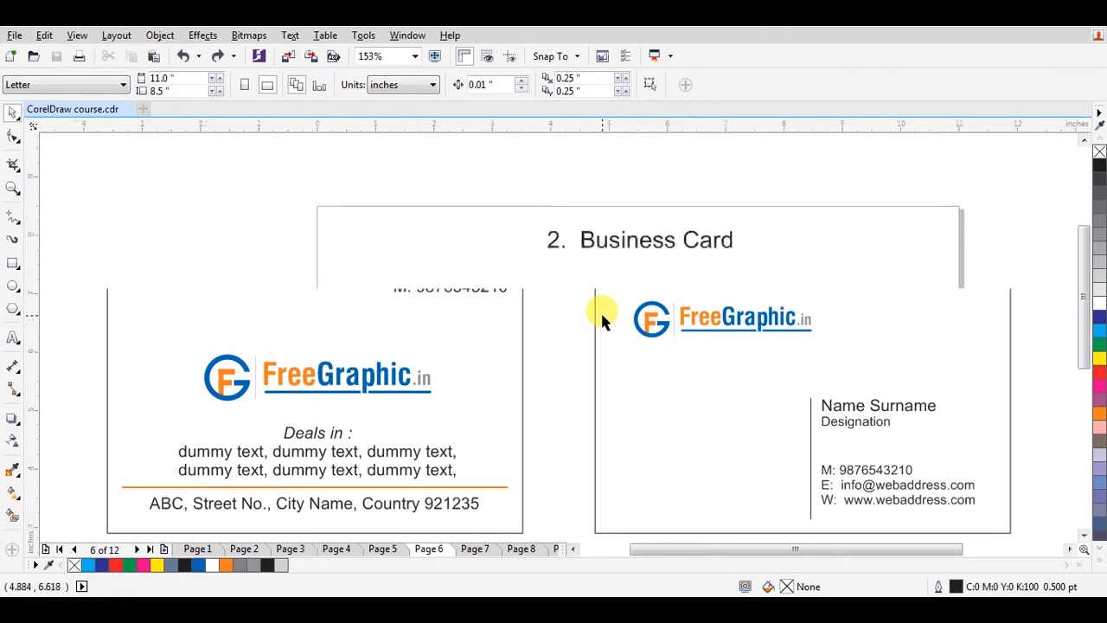
{"action": "key", "text": "z"}
{"action": "left_click_drag", "start_coordinate": [464, 275], "coordinate": [745, 378]}
{"action": "key", "text": "space"}
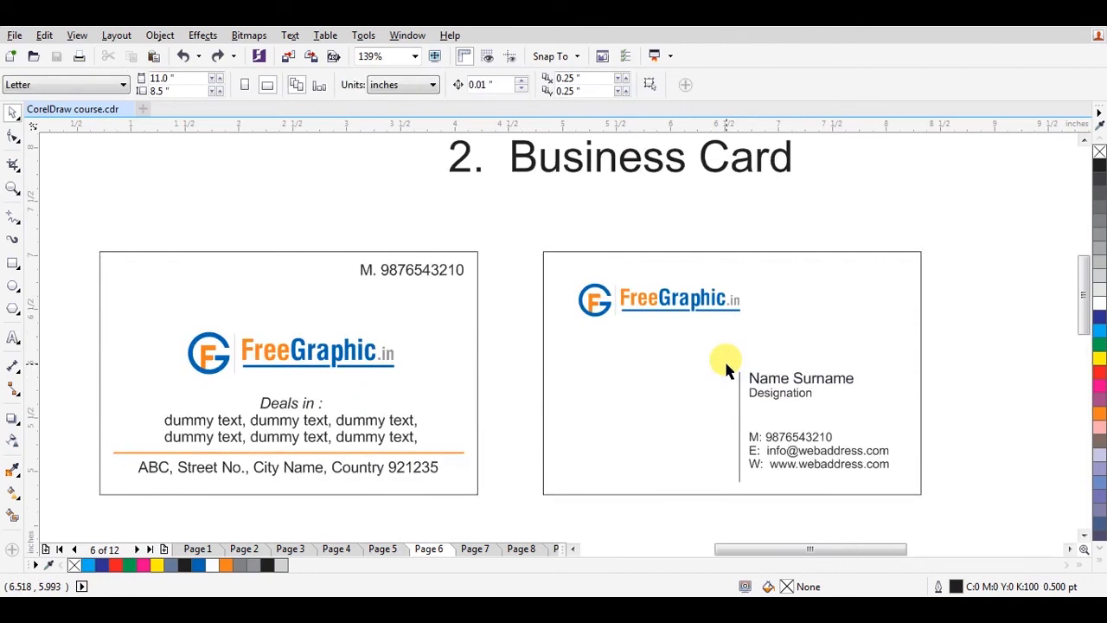
{"action": "key", "text": "Page_Down"}
{"action": "key", "text": "Page_Down"}
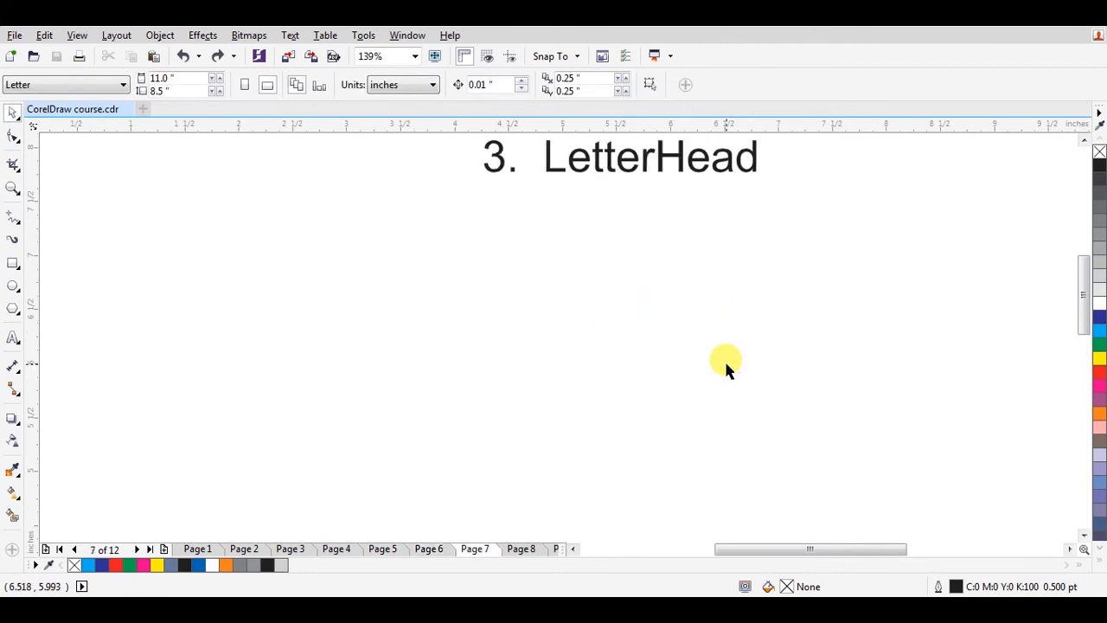
{"action": "key", "text": "Page_Down"}
{"action": "key", "text": "Page_Down"}
{"action": "key", "text": "Page_Down"}
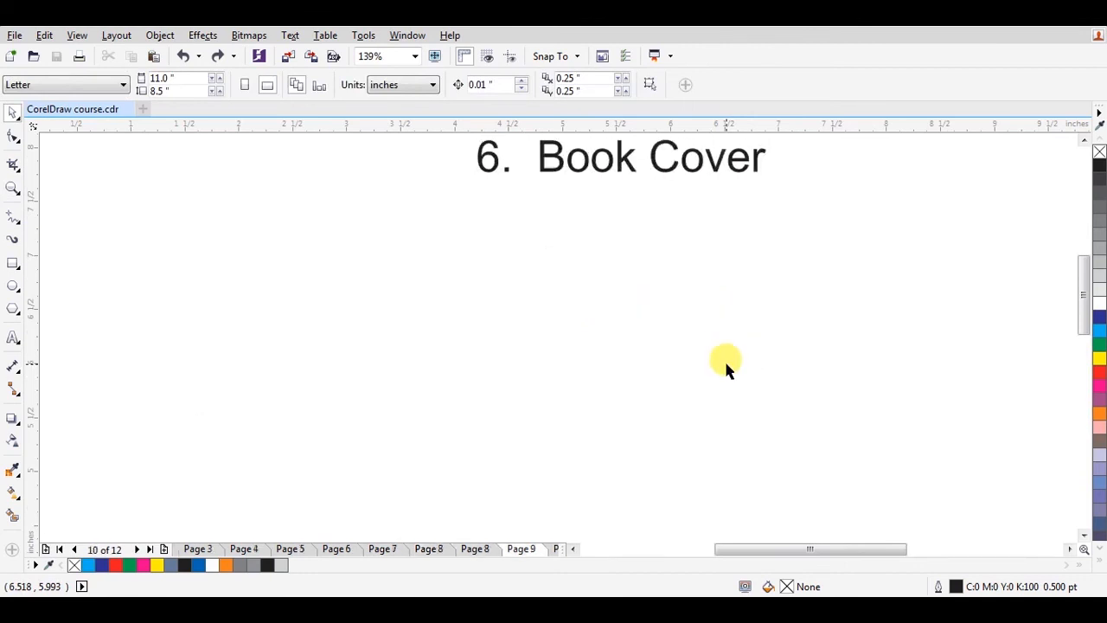
{"action": "key", "text": "Page_Up"}
{"action": "key", "text": "Page_Up"}
{"action": "key", "text": "Page_Up"}
{"action": "key", "text": "Page_Up"}
{"action": "key", "text": "Page_Up"}
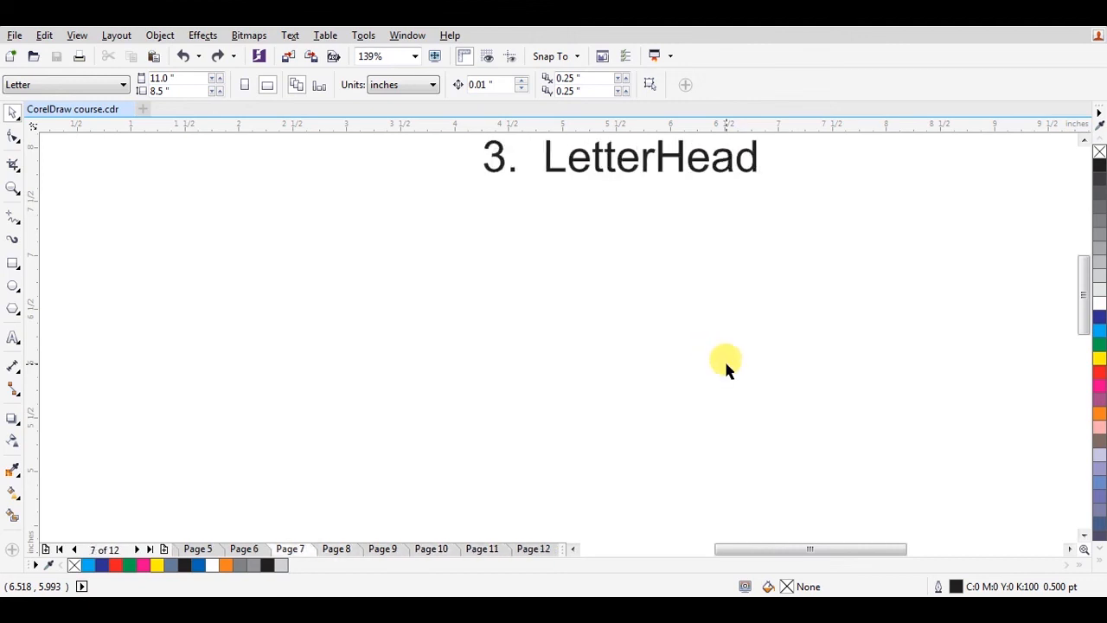
{"action": "key", "text": "Page_Up"}
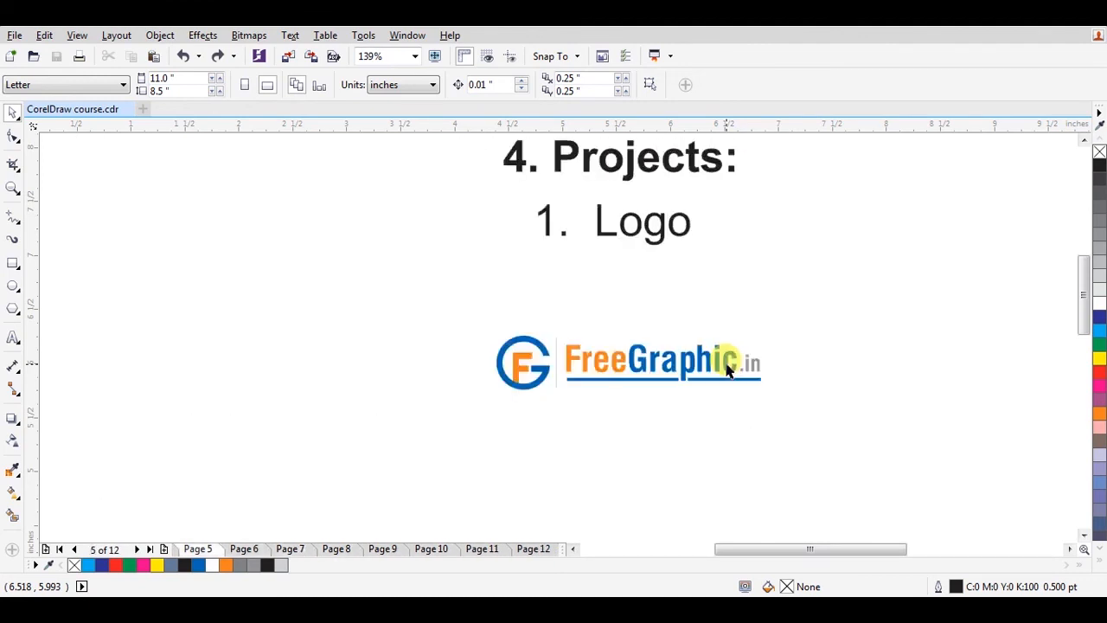
{"action": "key", "text": "Page_Down"}
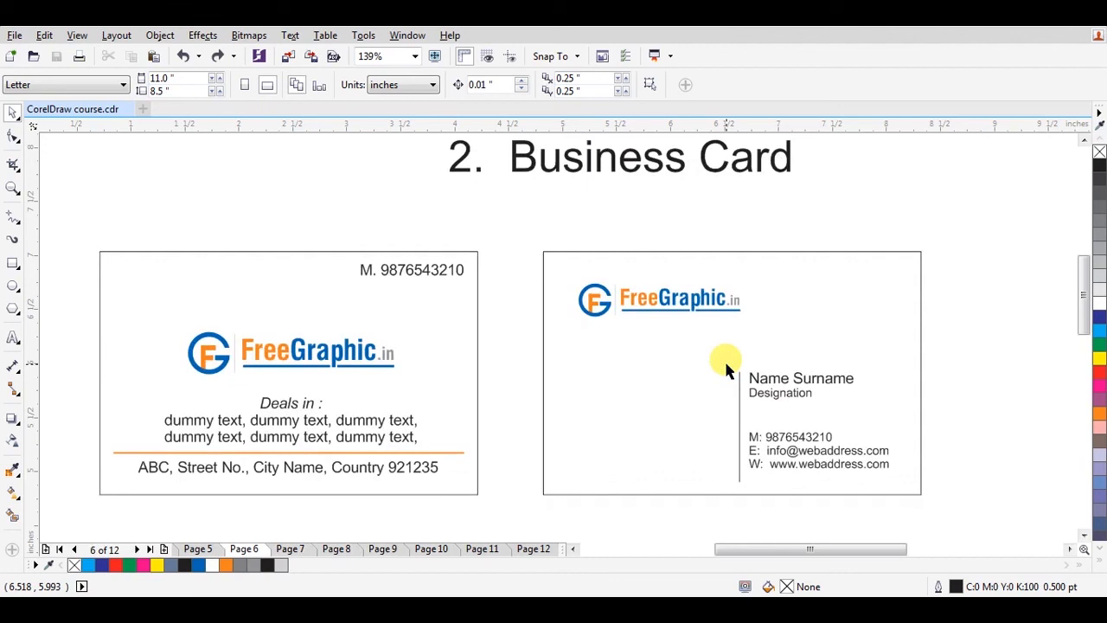